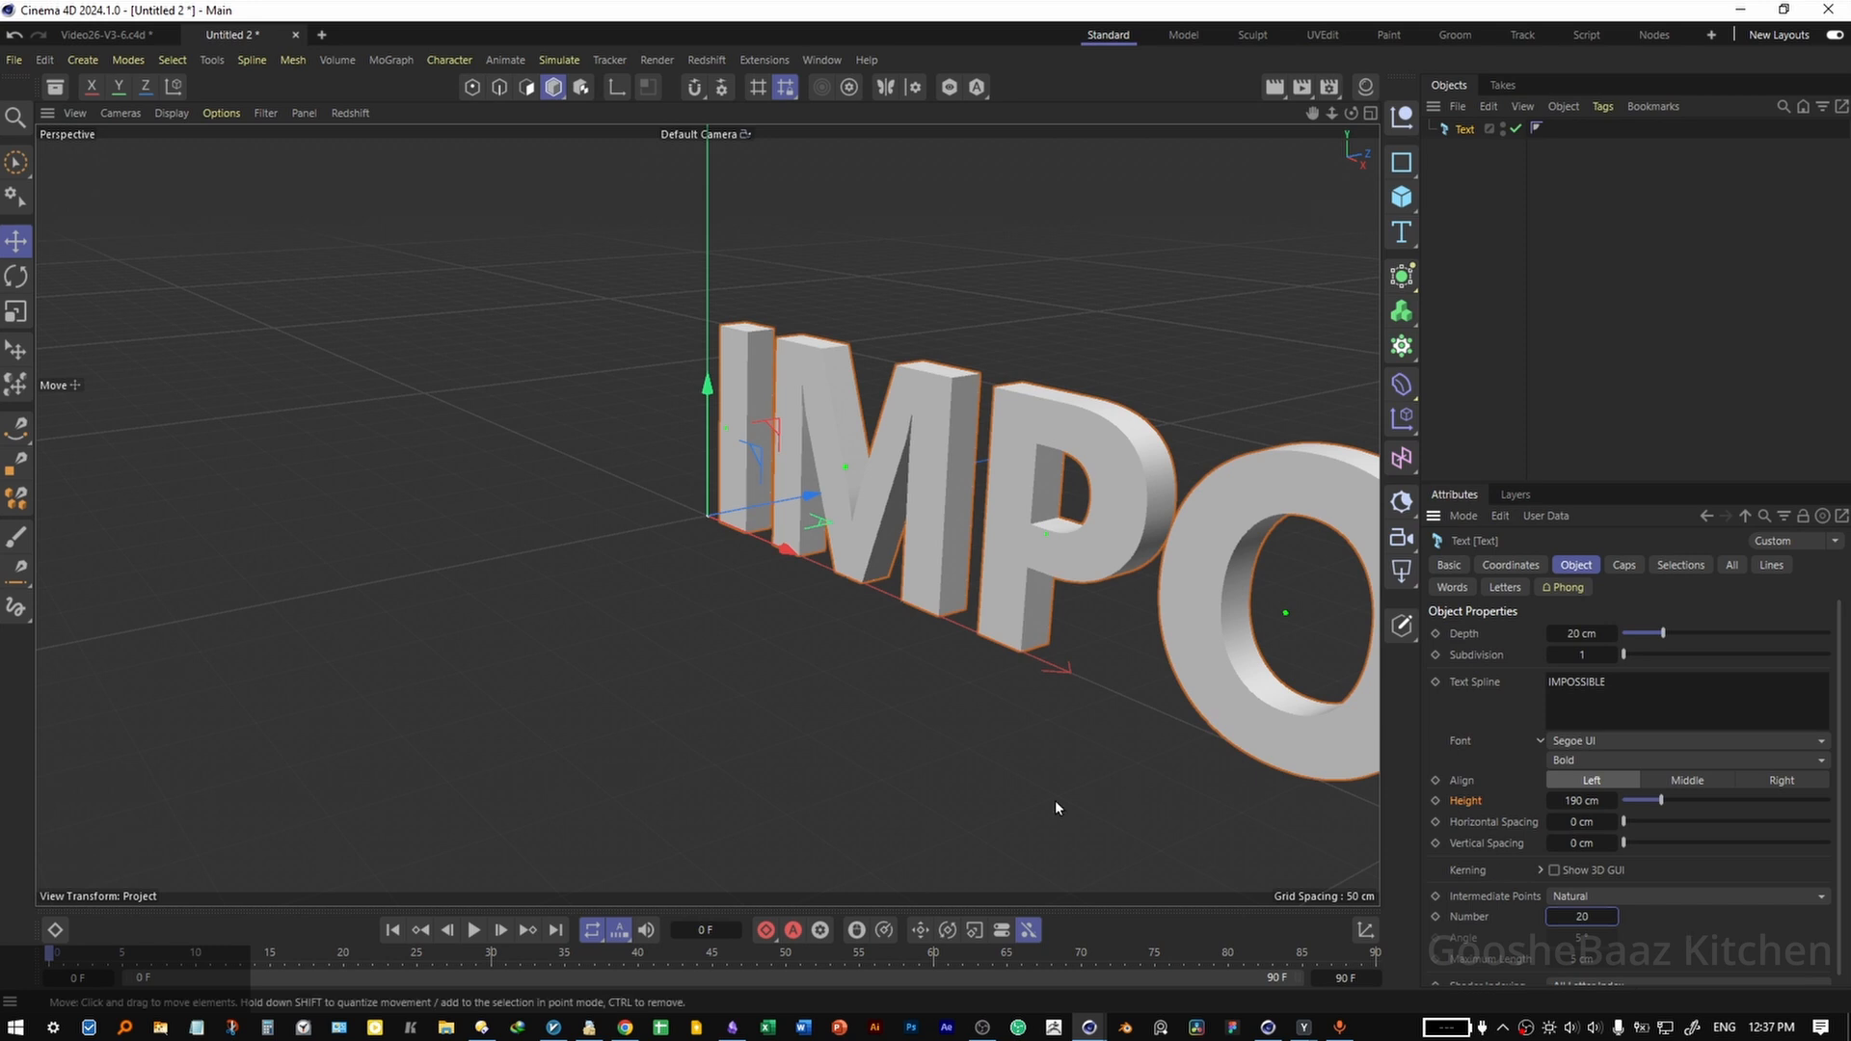
Save the project as Impossible Fold-V1-1-Live and set the IMPOSSIBLE text's depth to 198 cm.
click(1033, 796)
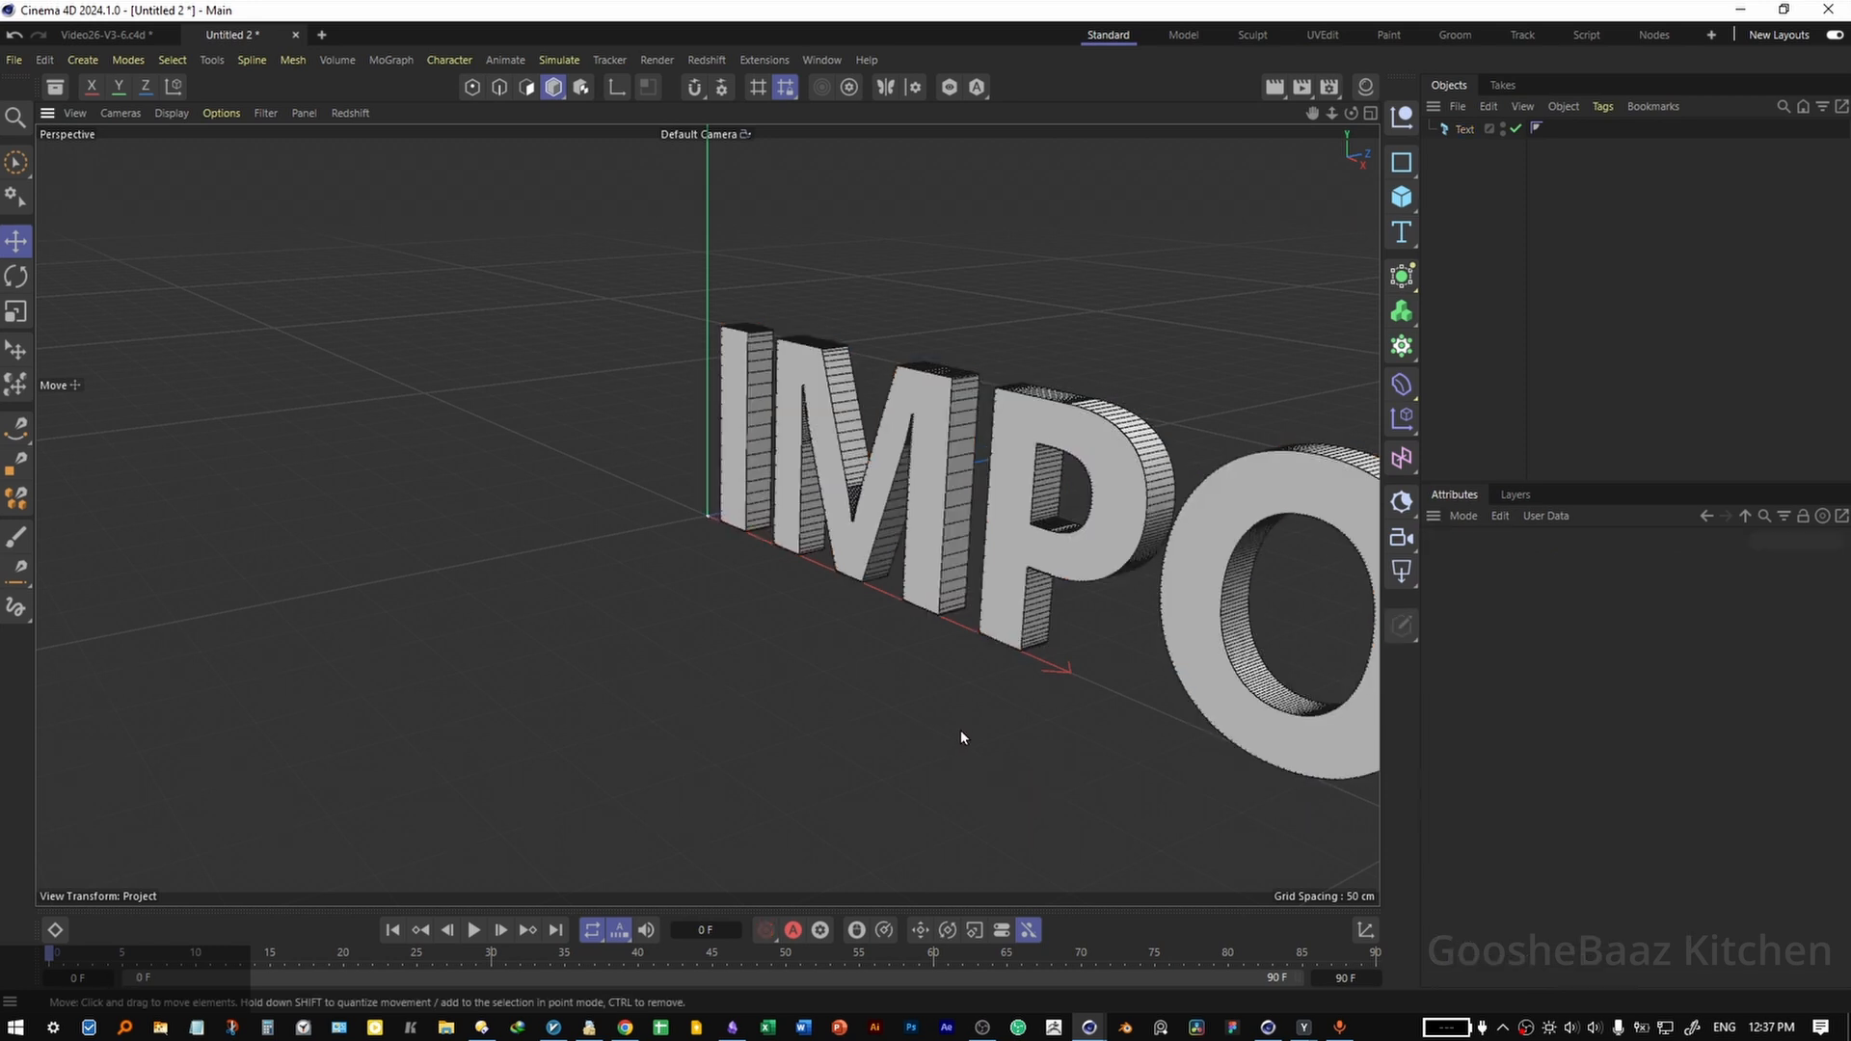
key(ctrl+s)
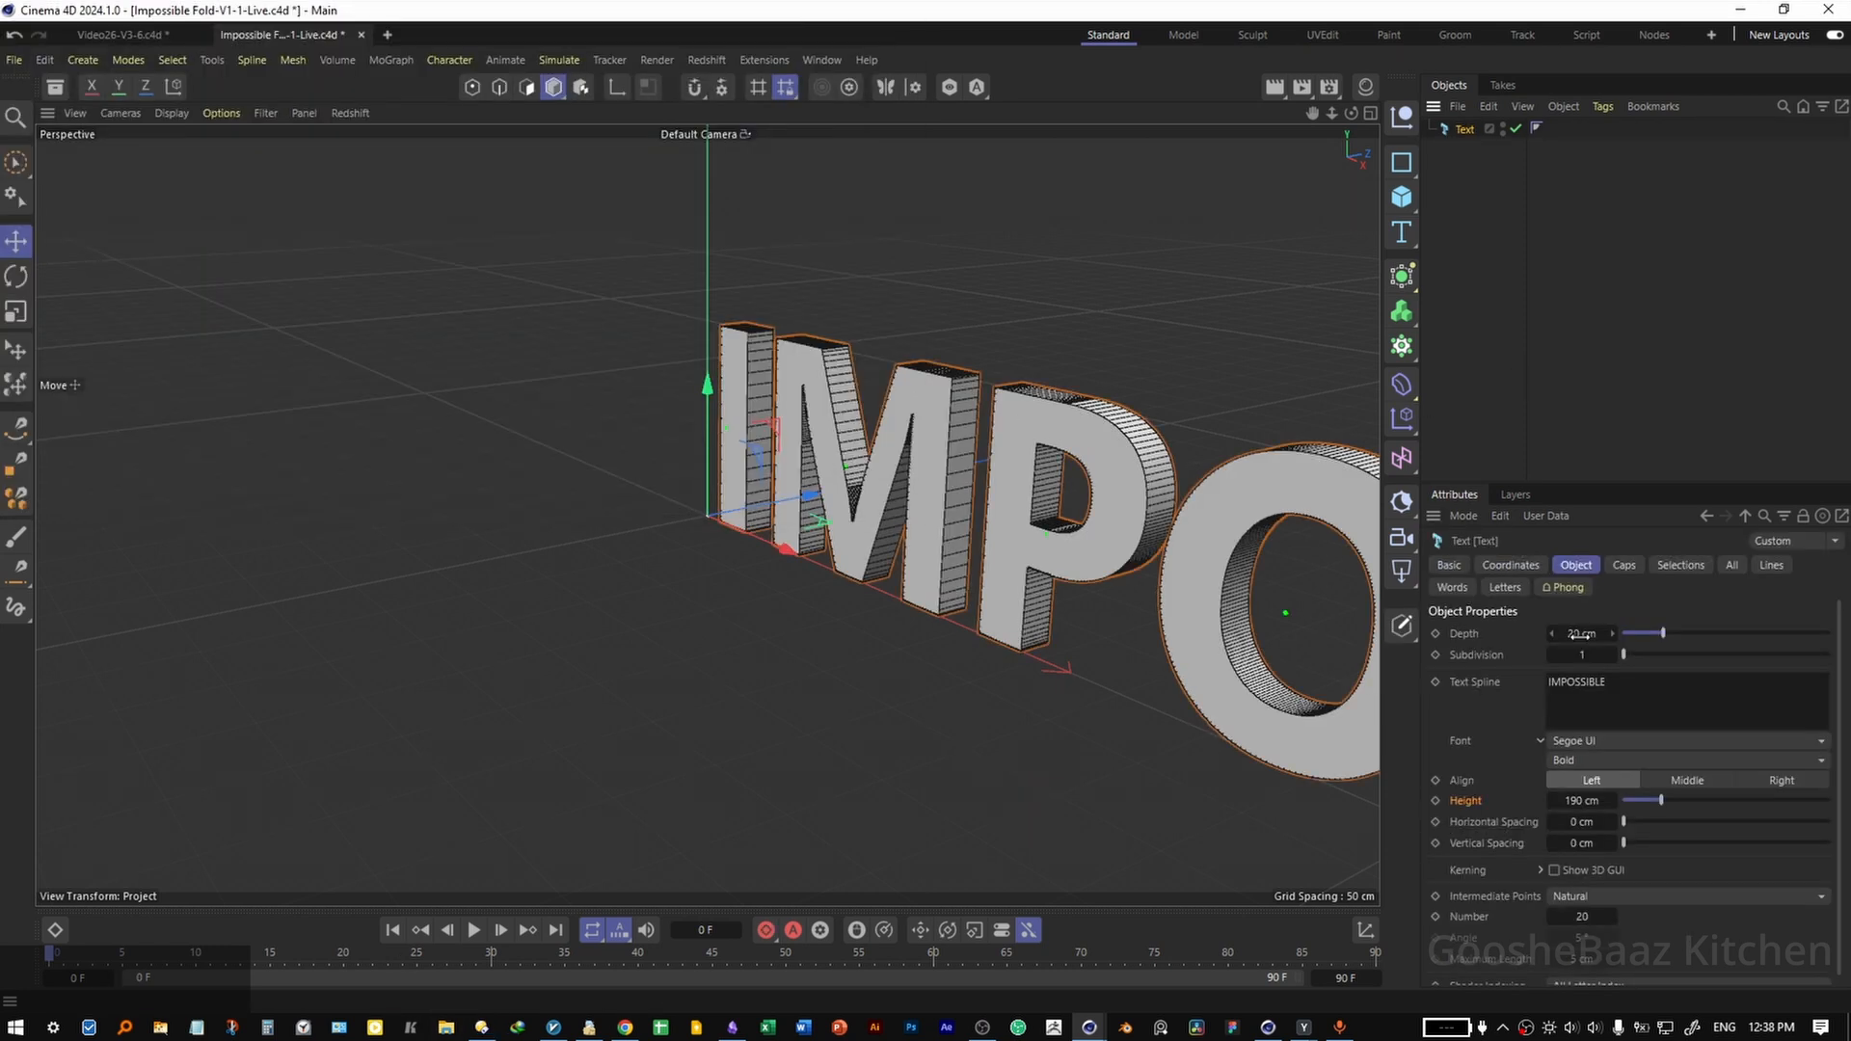
click(1580, 636)
text(198)
key(Return)
Find the Geometry Axis asset by searching for "axis" and add it as a child of the Text object.
click(55, 87)
click(120, 185)
text(axis)
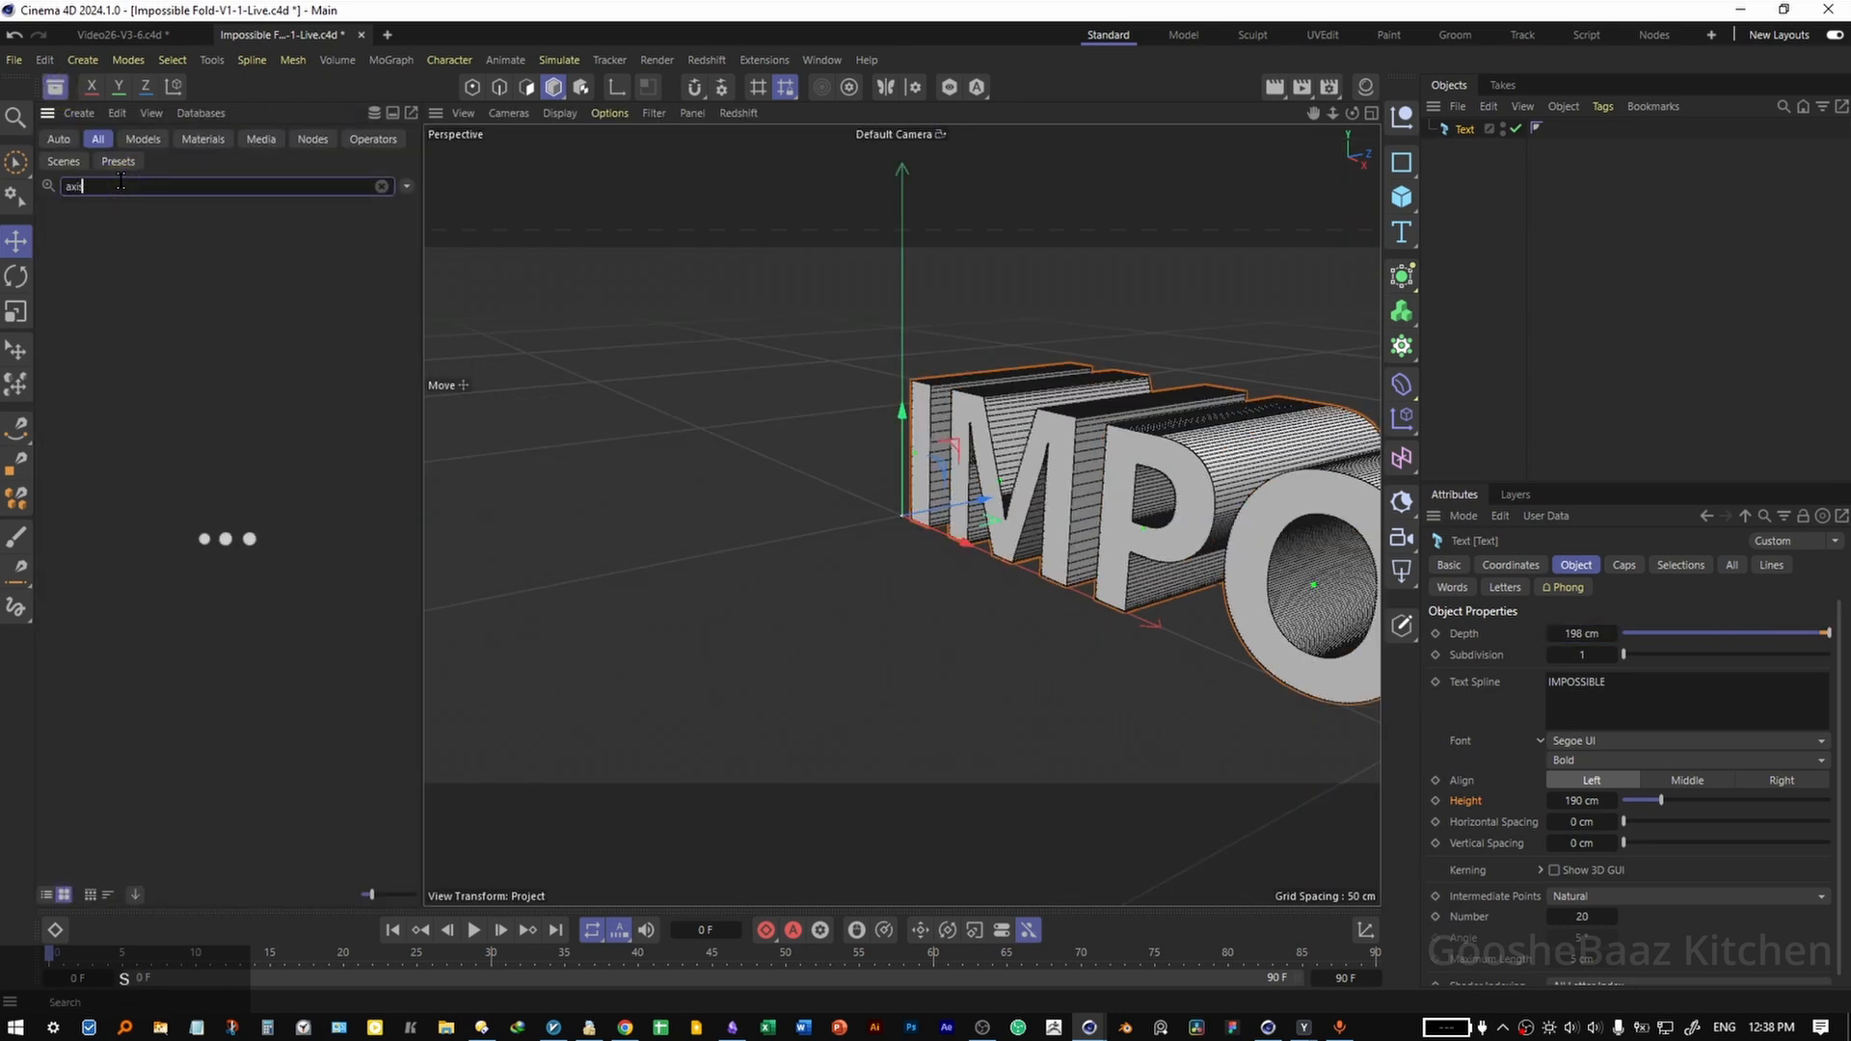
drag(71, 381, 1464, 133)
click(55, 87)
Place the Text object inside a Remesh generator and set its hard edge detection to Shading.
click(1464, 129)
click(1401, 277)
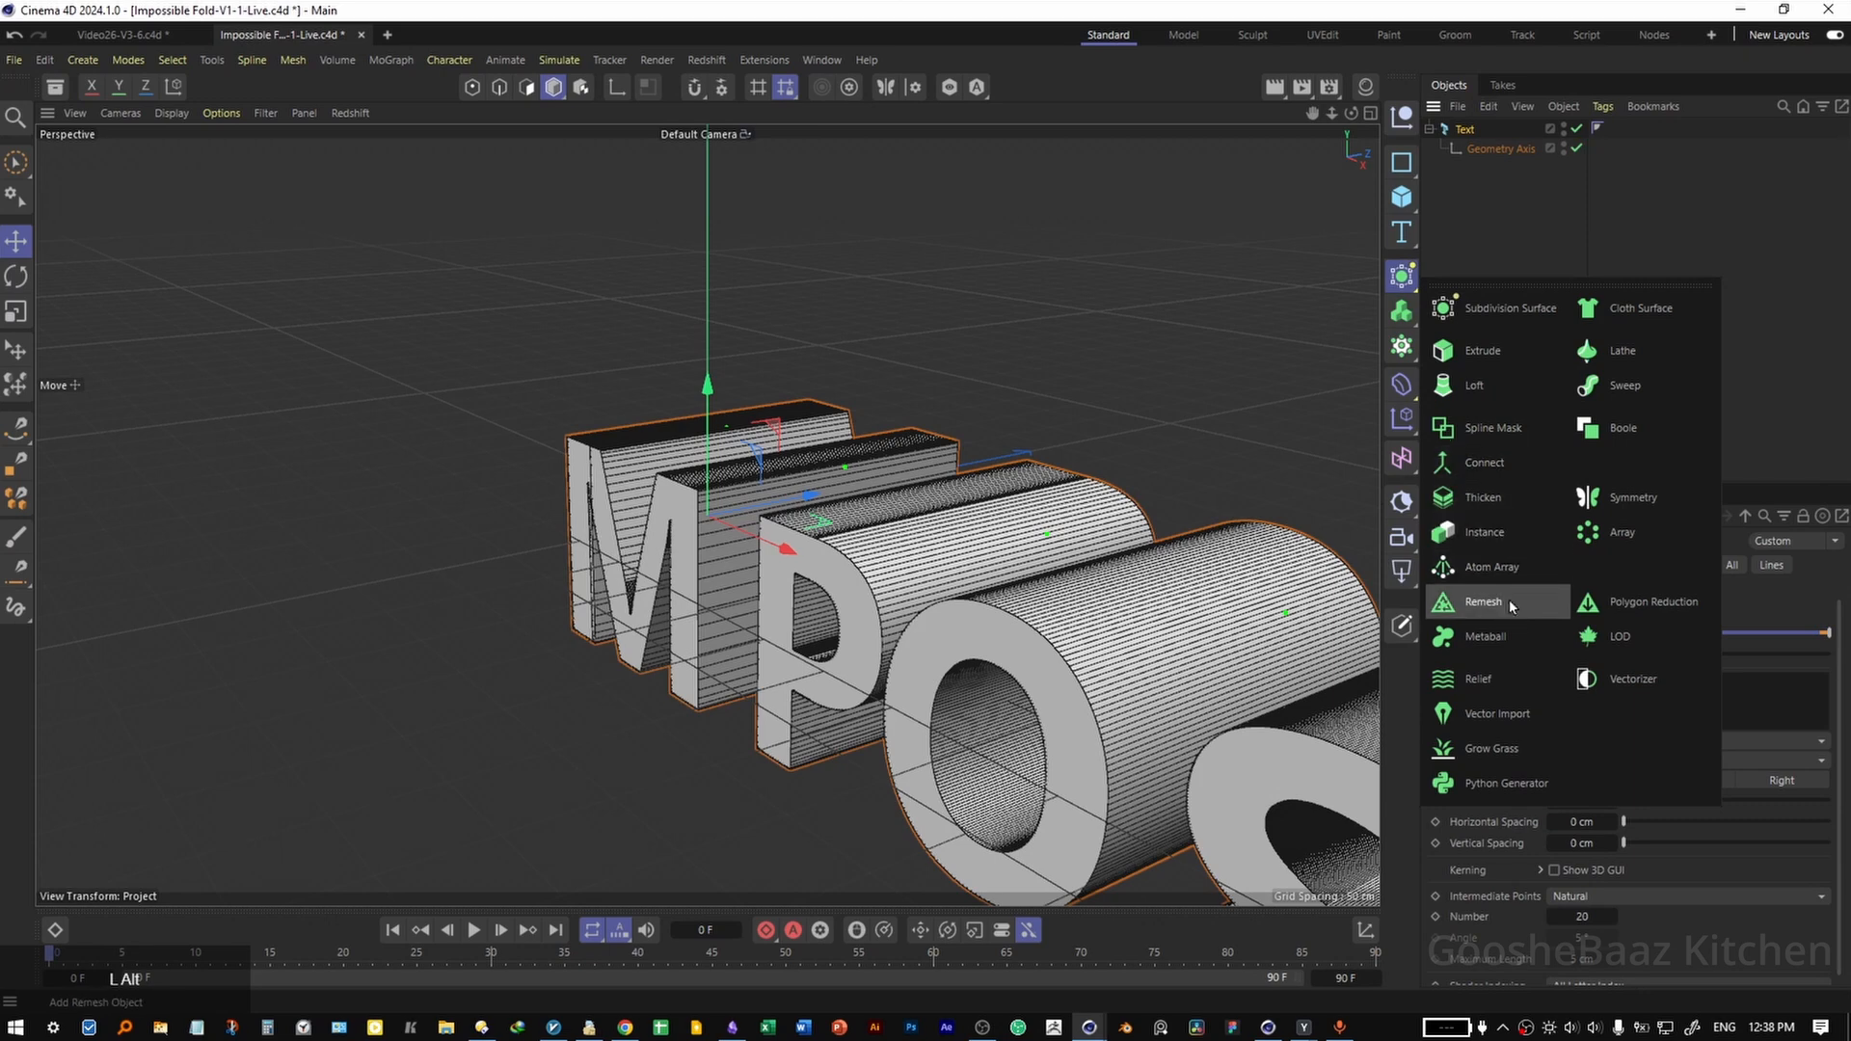
click(1482, 601)
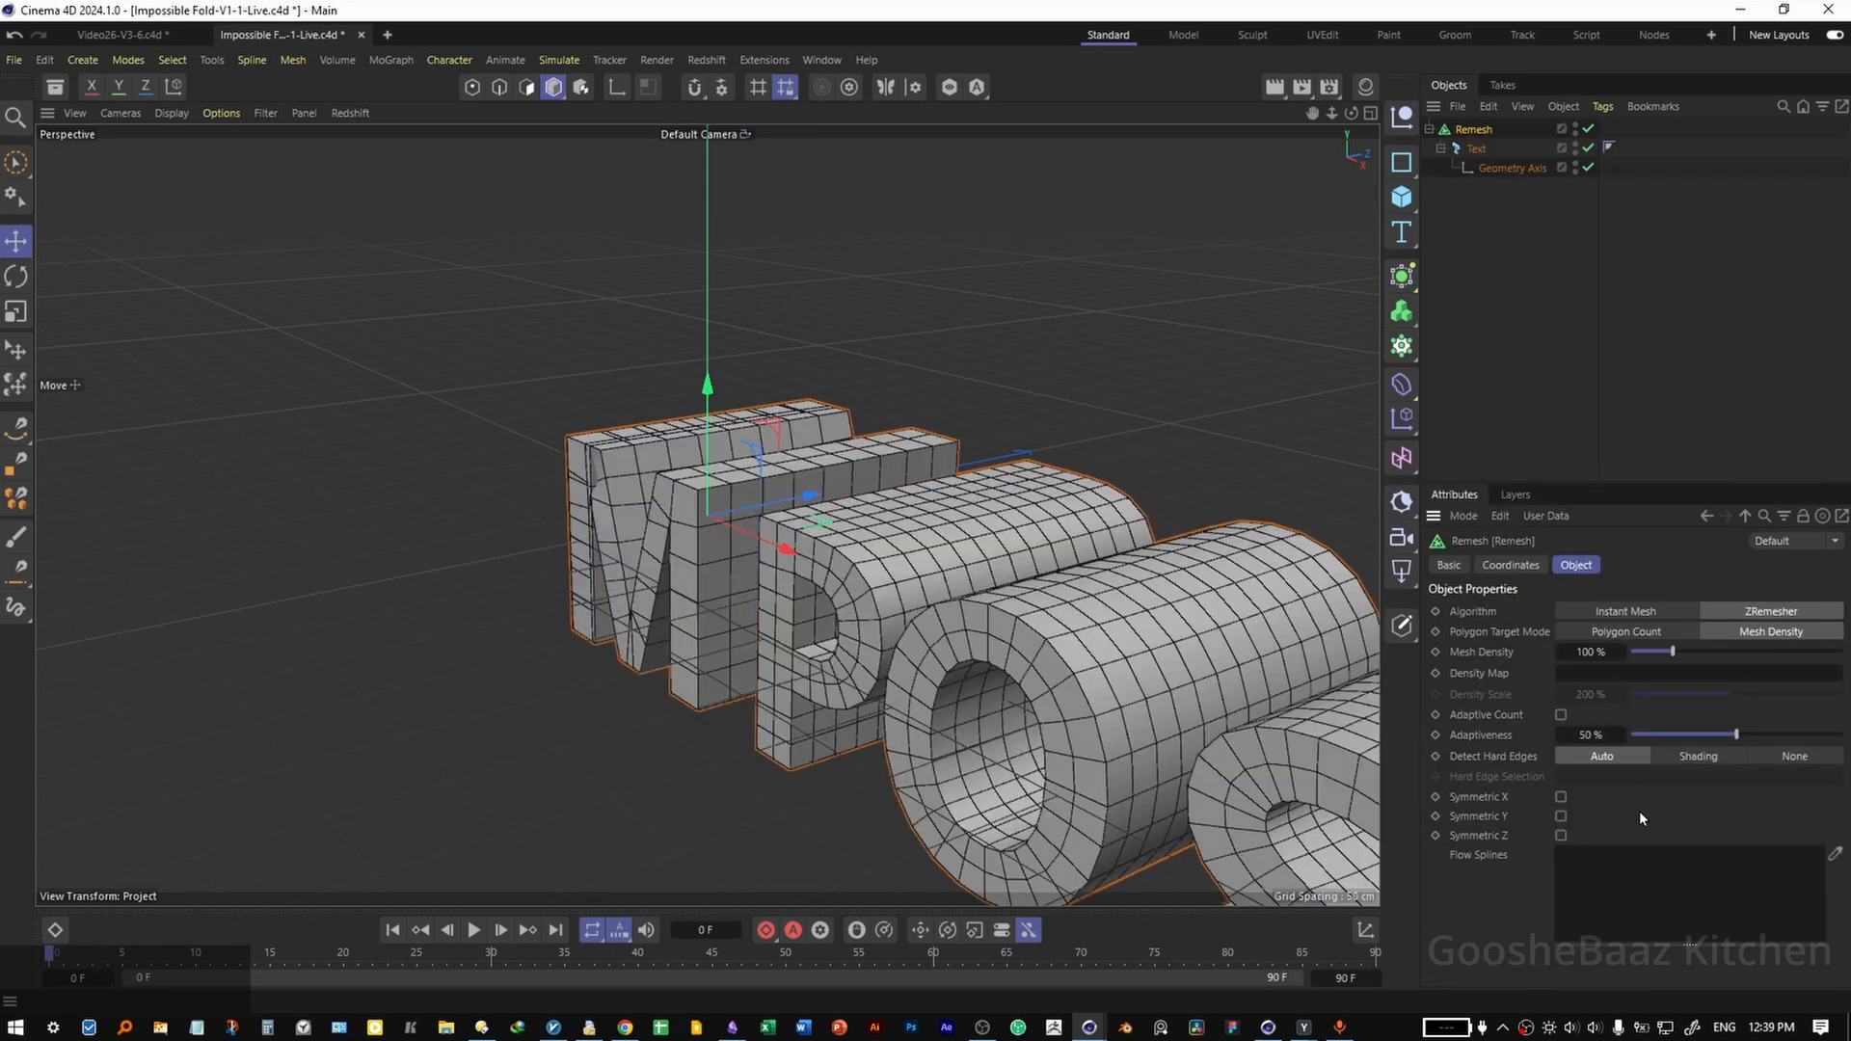
click(1674, 756)
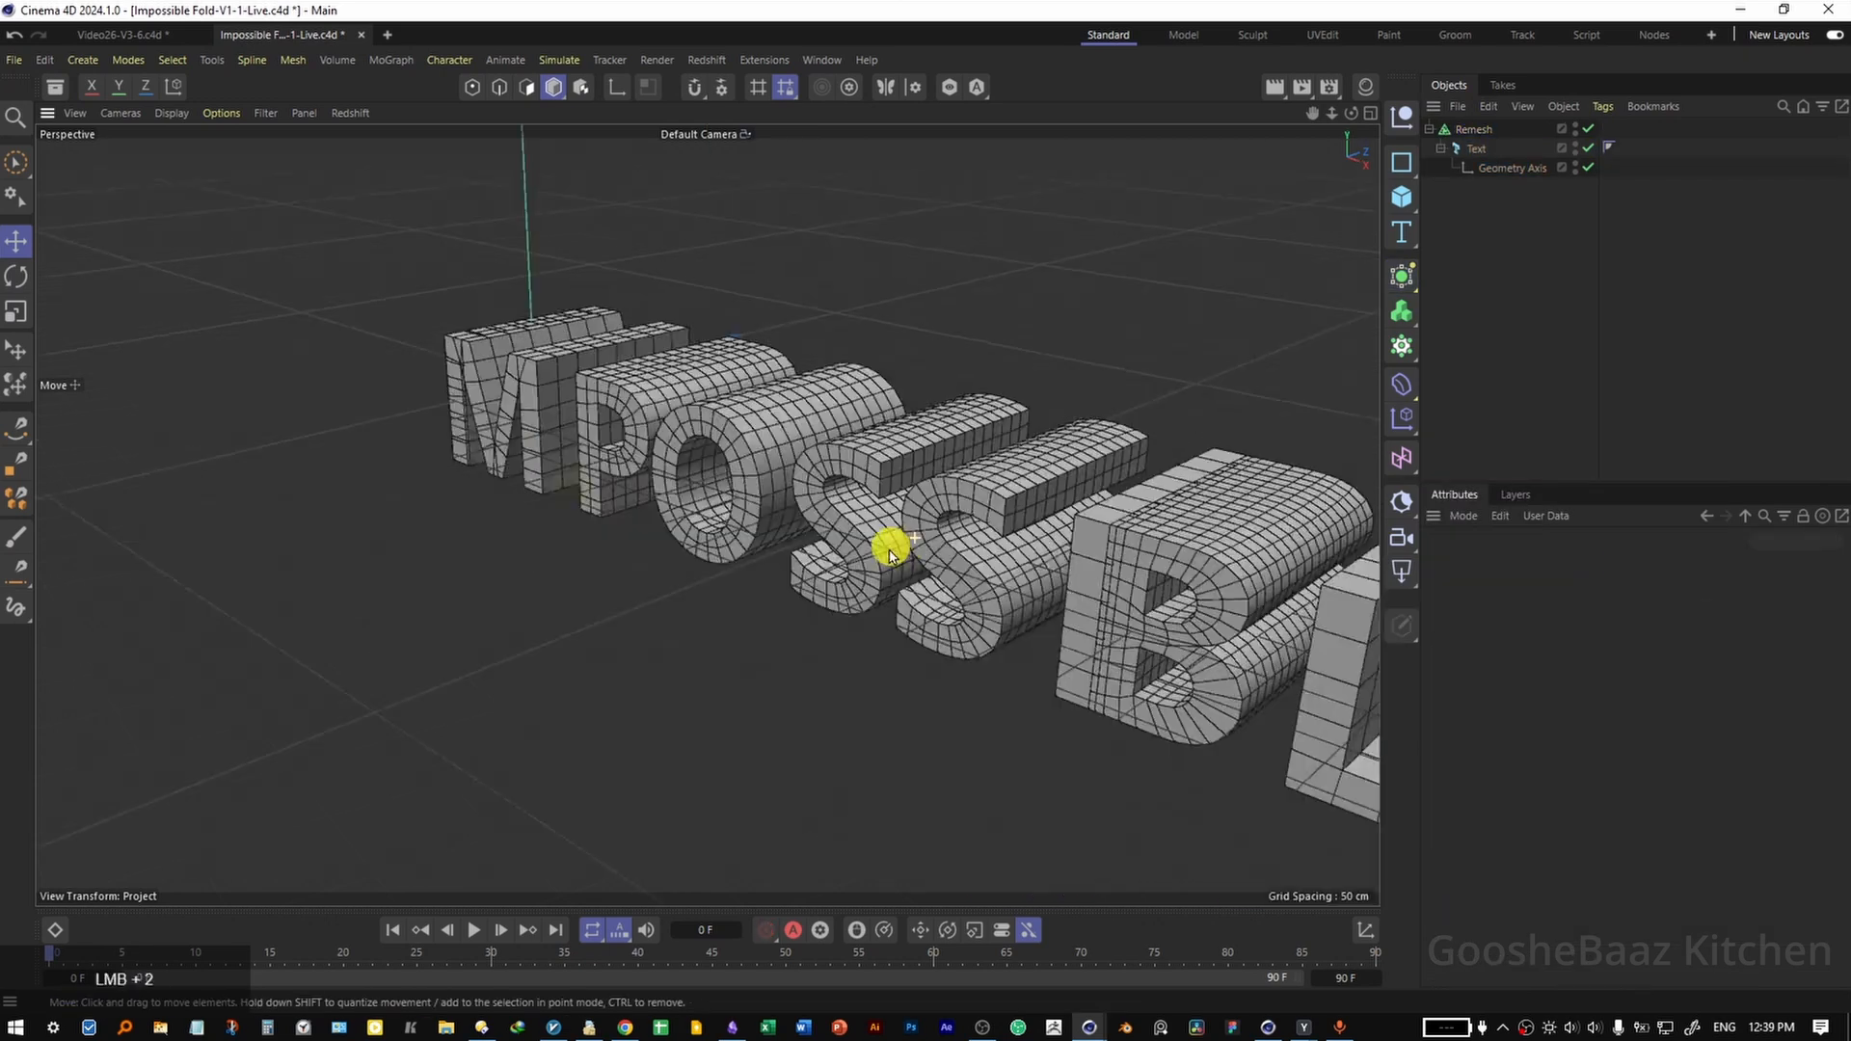
mouse_move(888, 545)
mouse_down()
mouse_move(622, 531)
mouse_move(785, 553)
mouse_up()
Group the Remesh object under a null and add a Bevel deformer inside that group.
click(1469, 129)
key(alt+g)
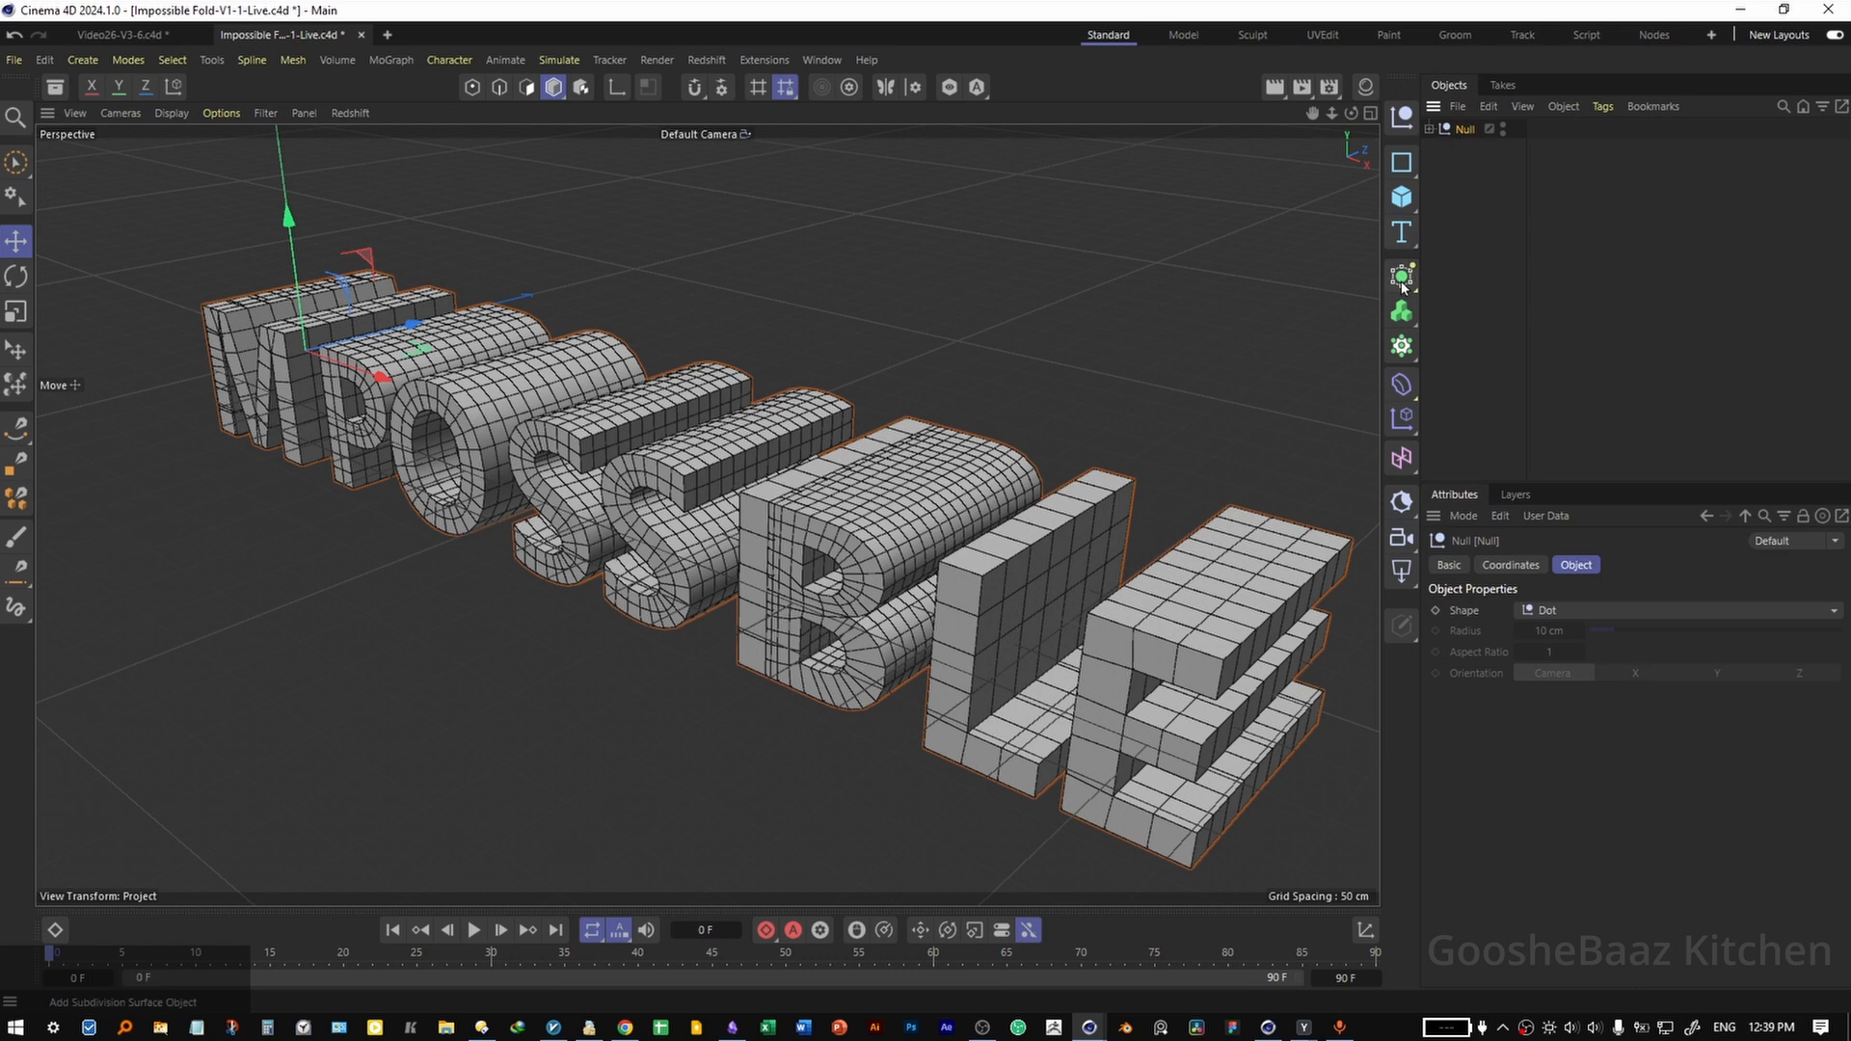
click(1402, 385)
shift+click(1485, 987)
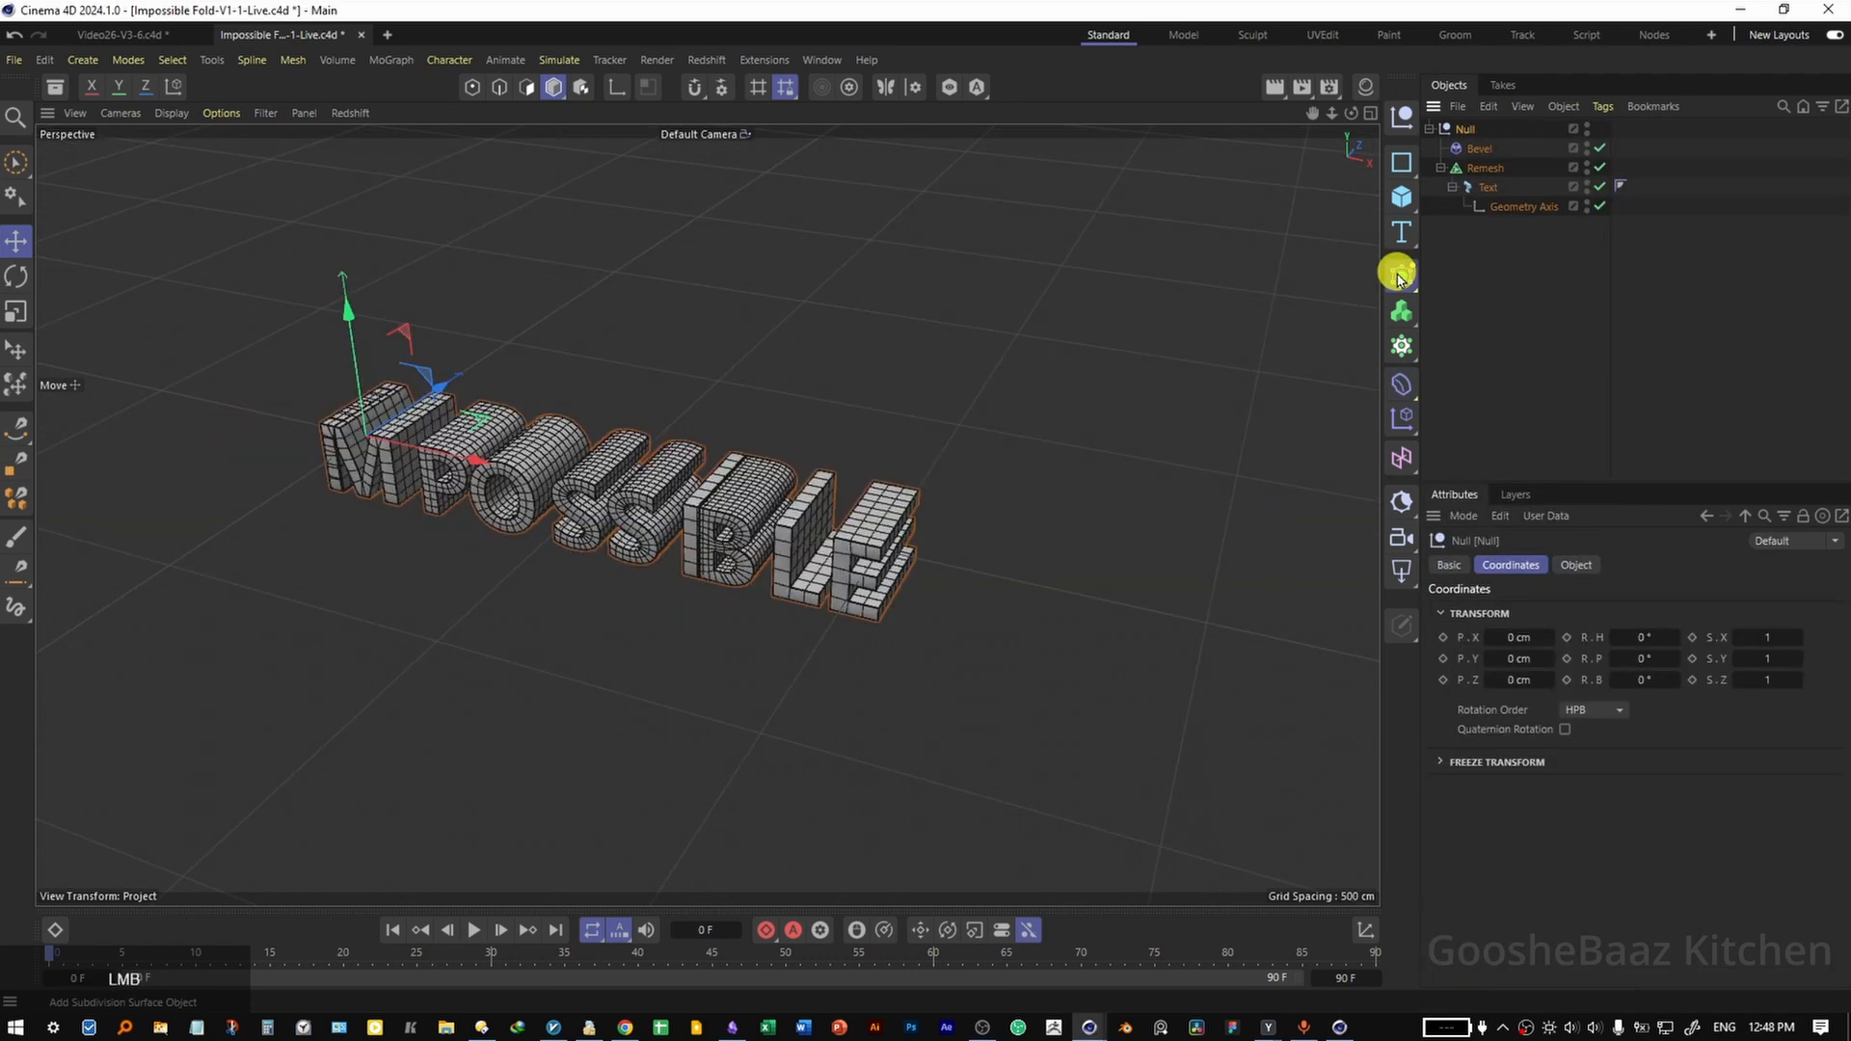
Put the null group inside a Connect object and add a Bend deformer as a child of Connect.
click(1402, 277)
shift+click(1484, 463)
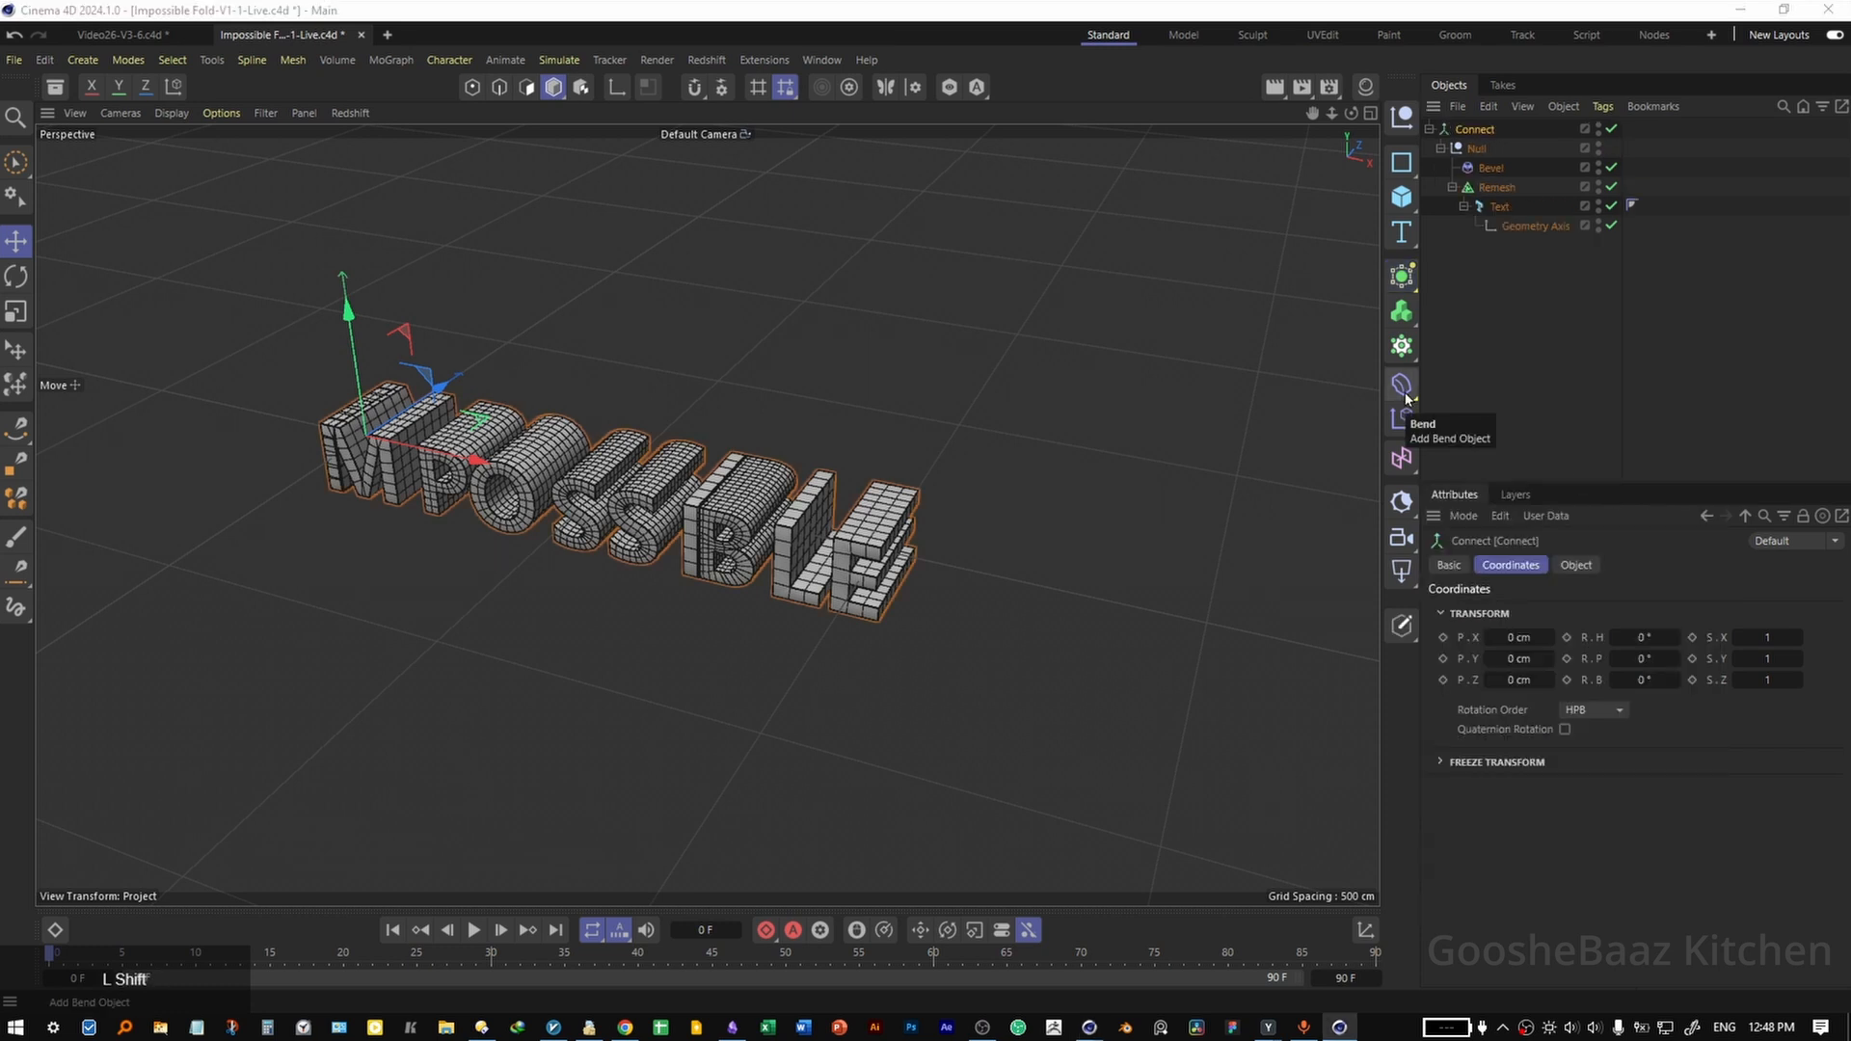
shift+click(1403, 390)
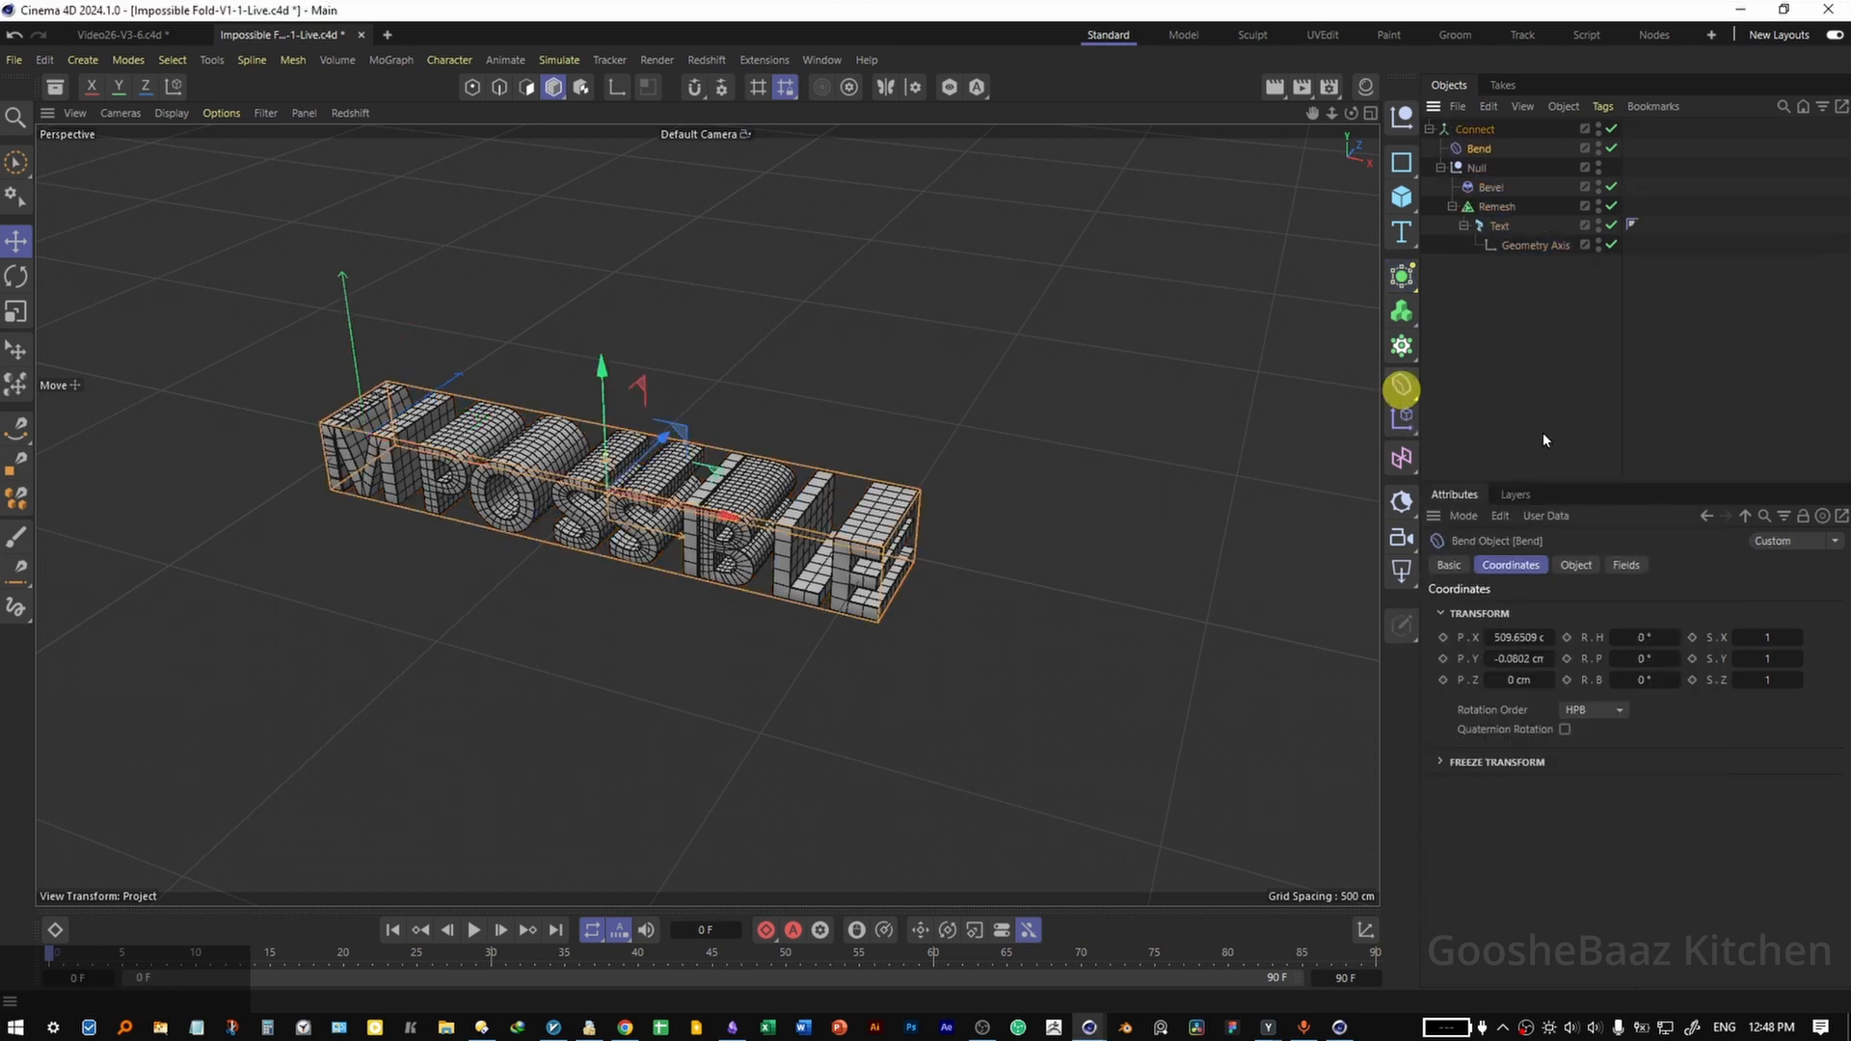
Parent the Connect object to a new null and set that null's bank rotation (R.B) to 90°.
alt+click(1404, 120)
drag(1623, 660, 1635, 664)
key(ctrl+z)
click(1465, 125)
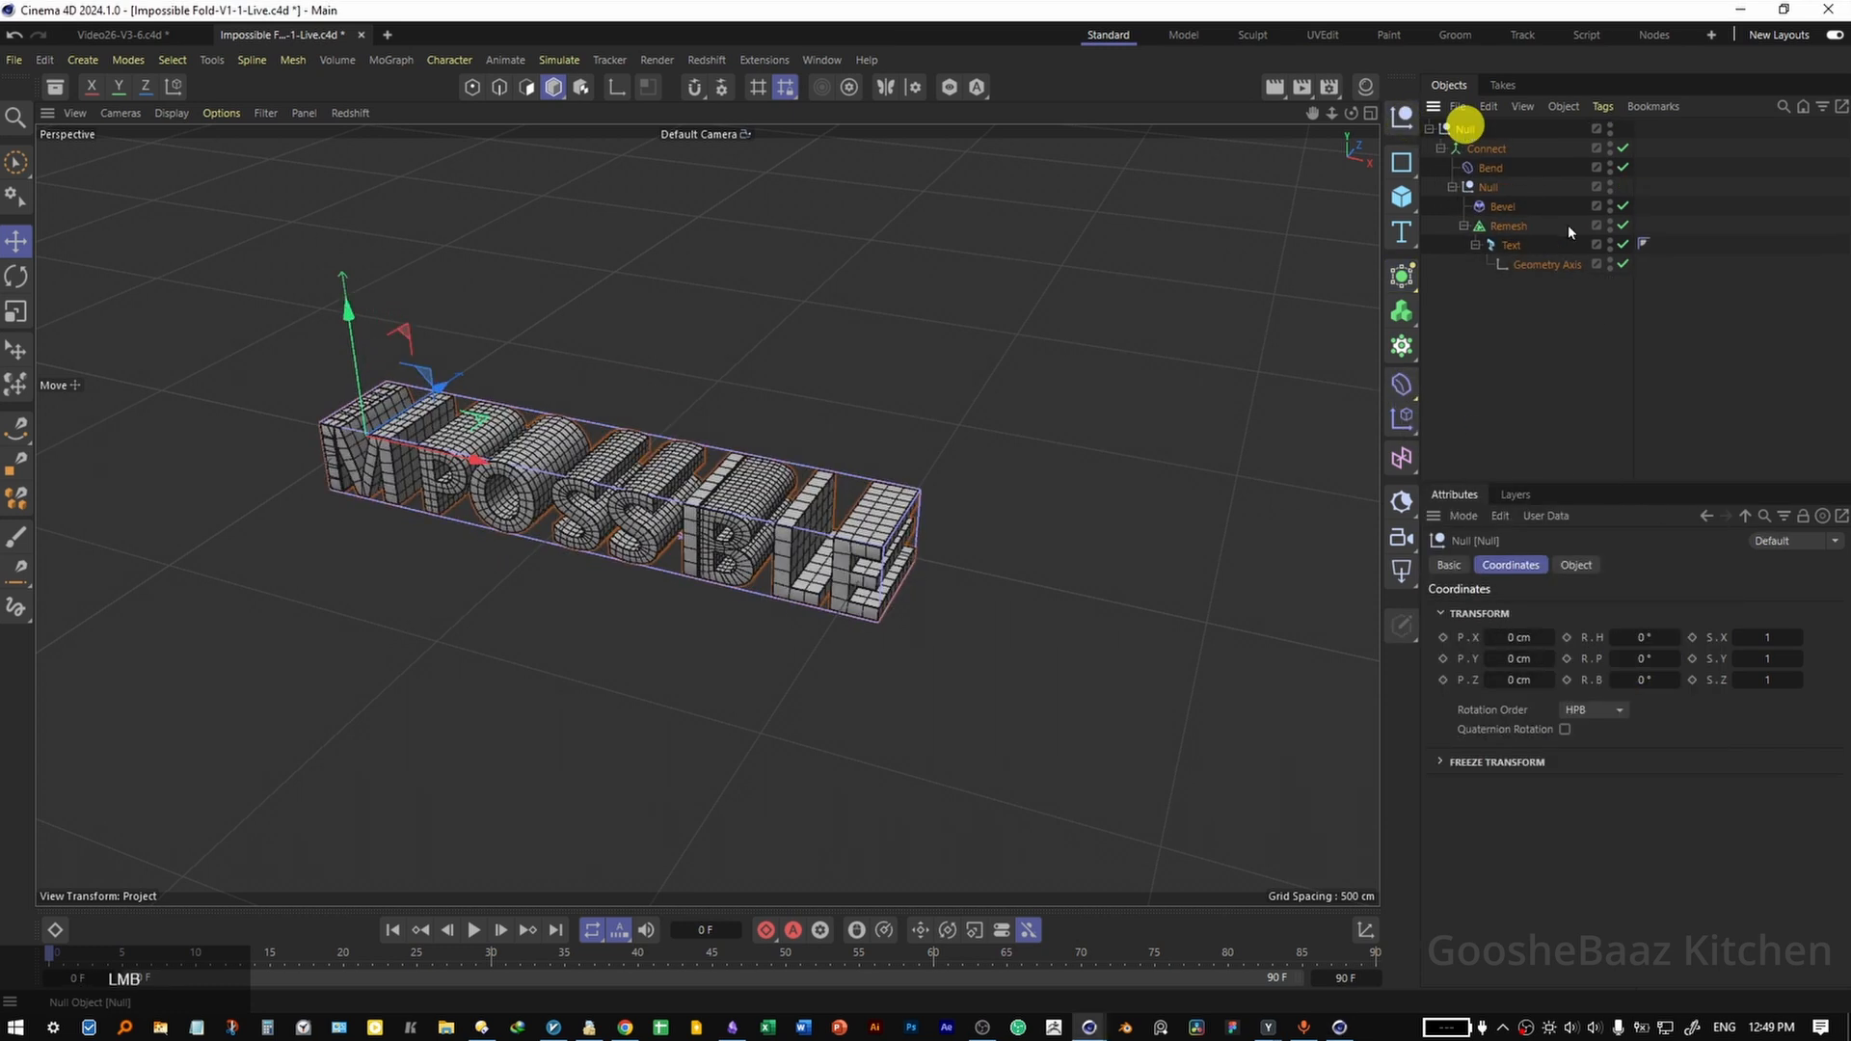
click(1653, 679)
text(90)
key(Return)
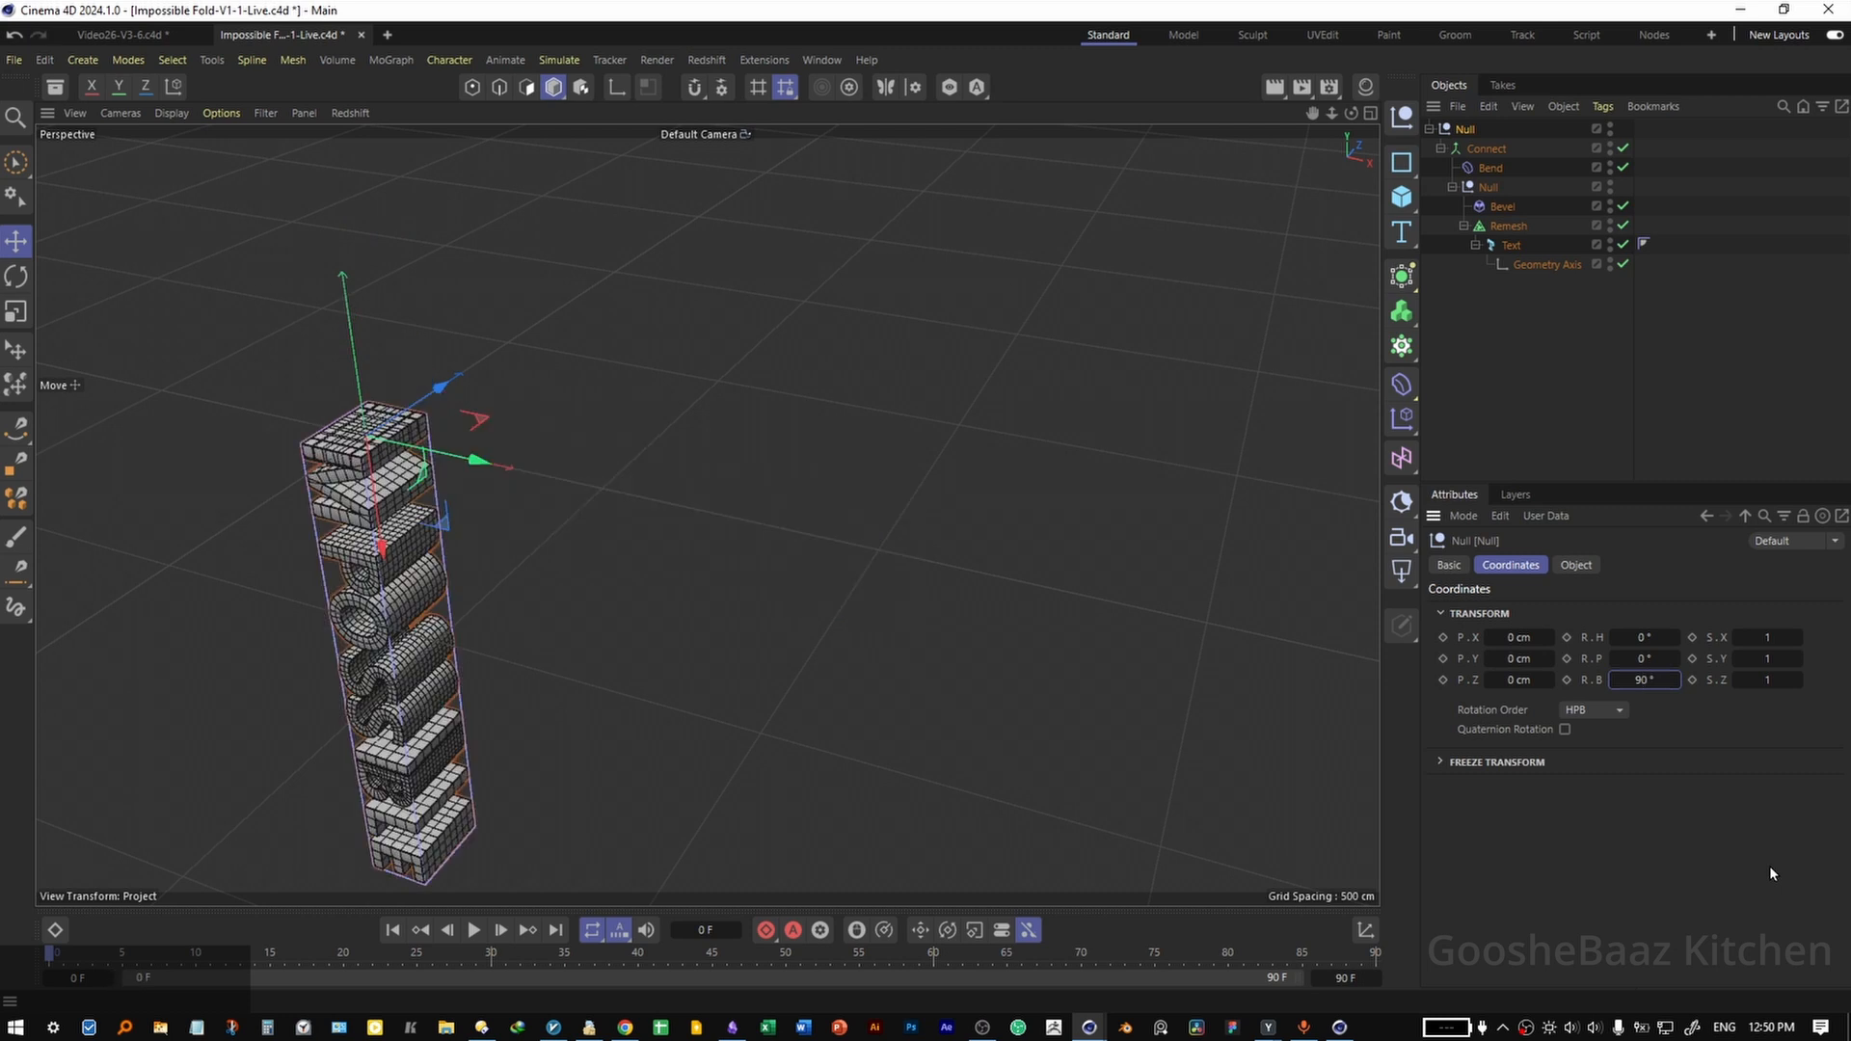
Align the Bend deformer to +X, fit it to its parent and set its strength to -180°.
click(1487, 167)
click(1575, 565)
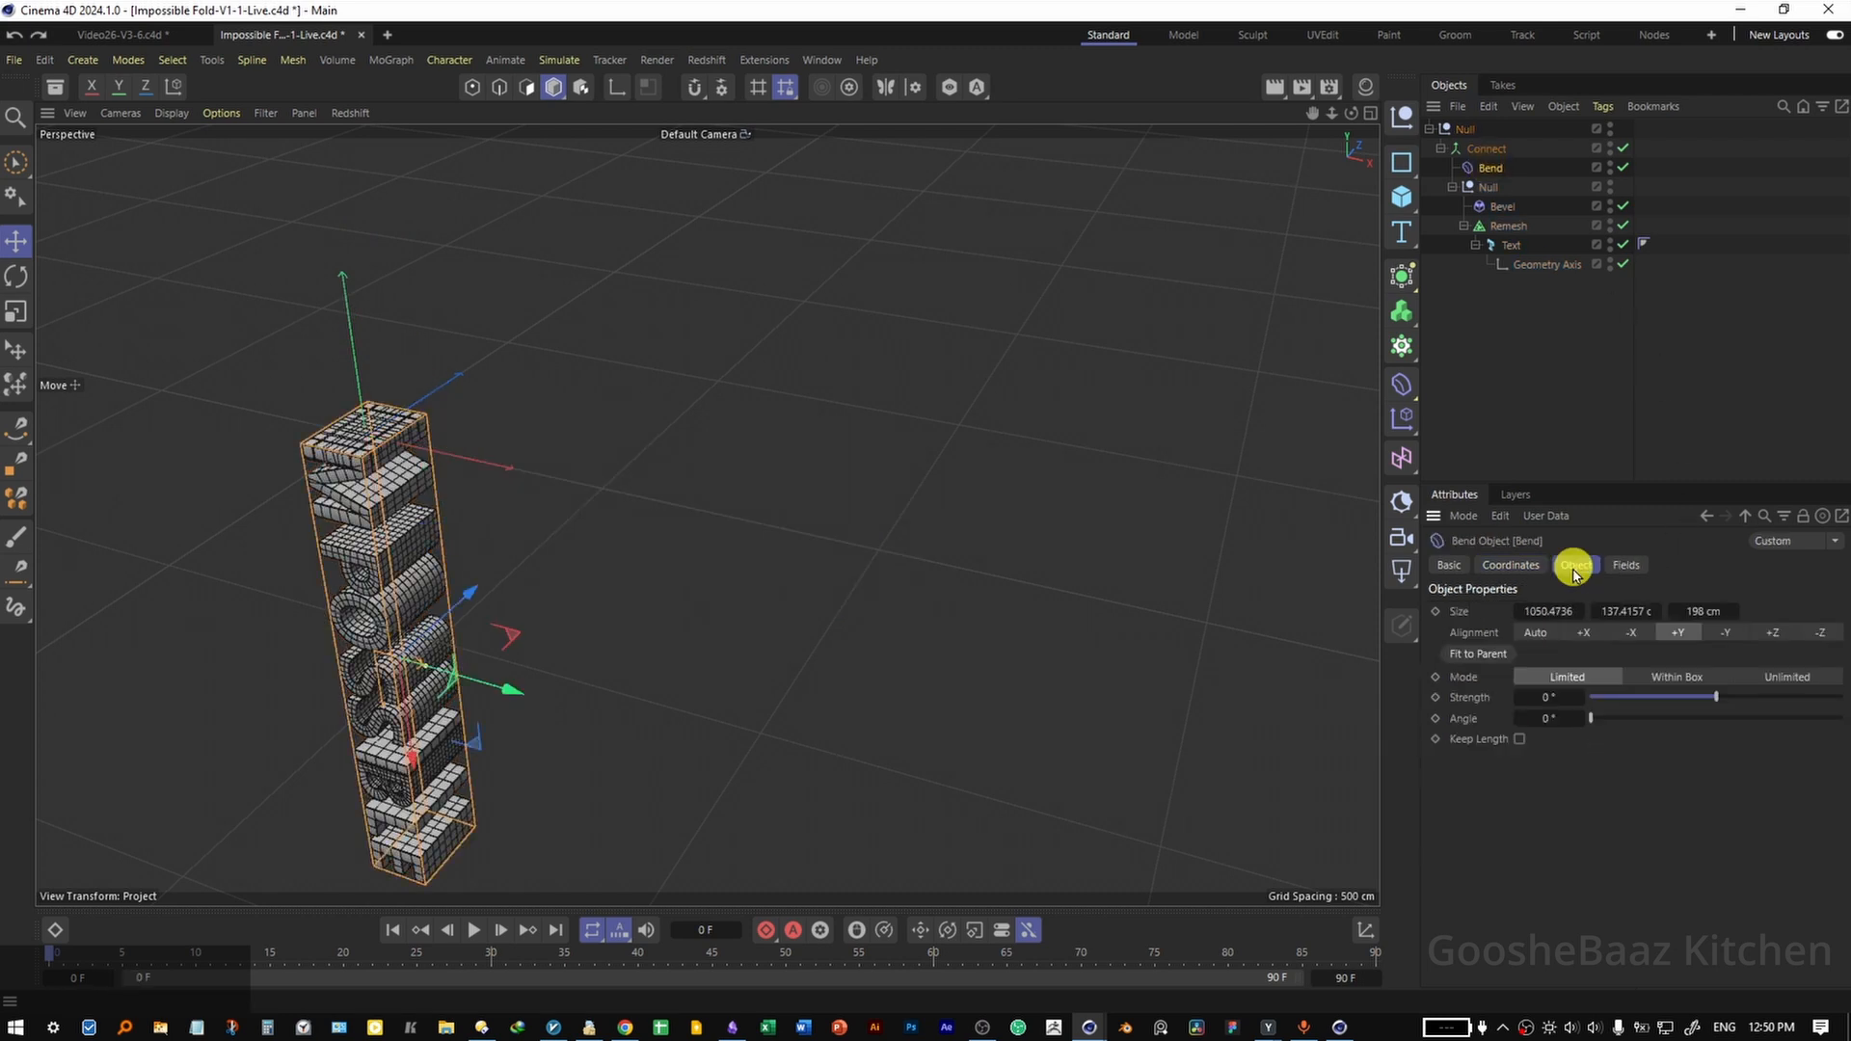
click(1587, 635)
click(1476, 652)
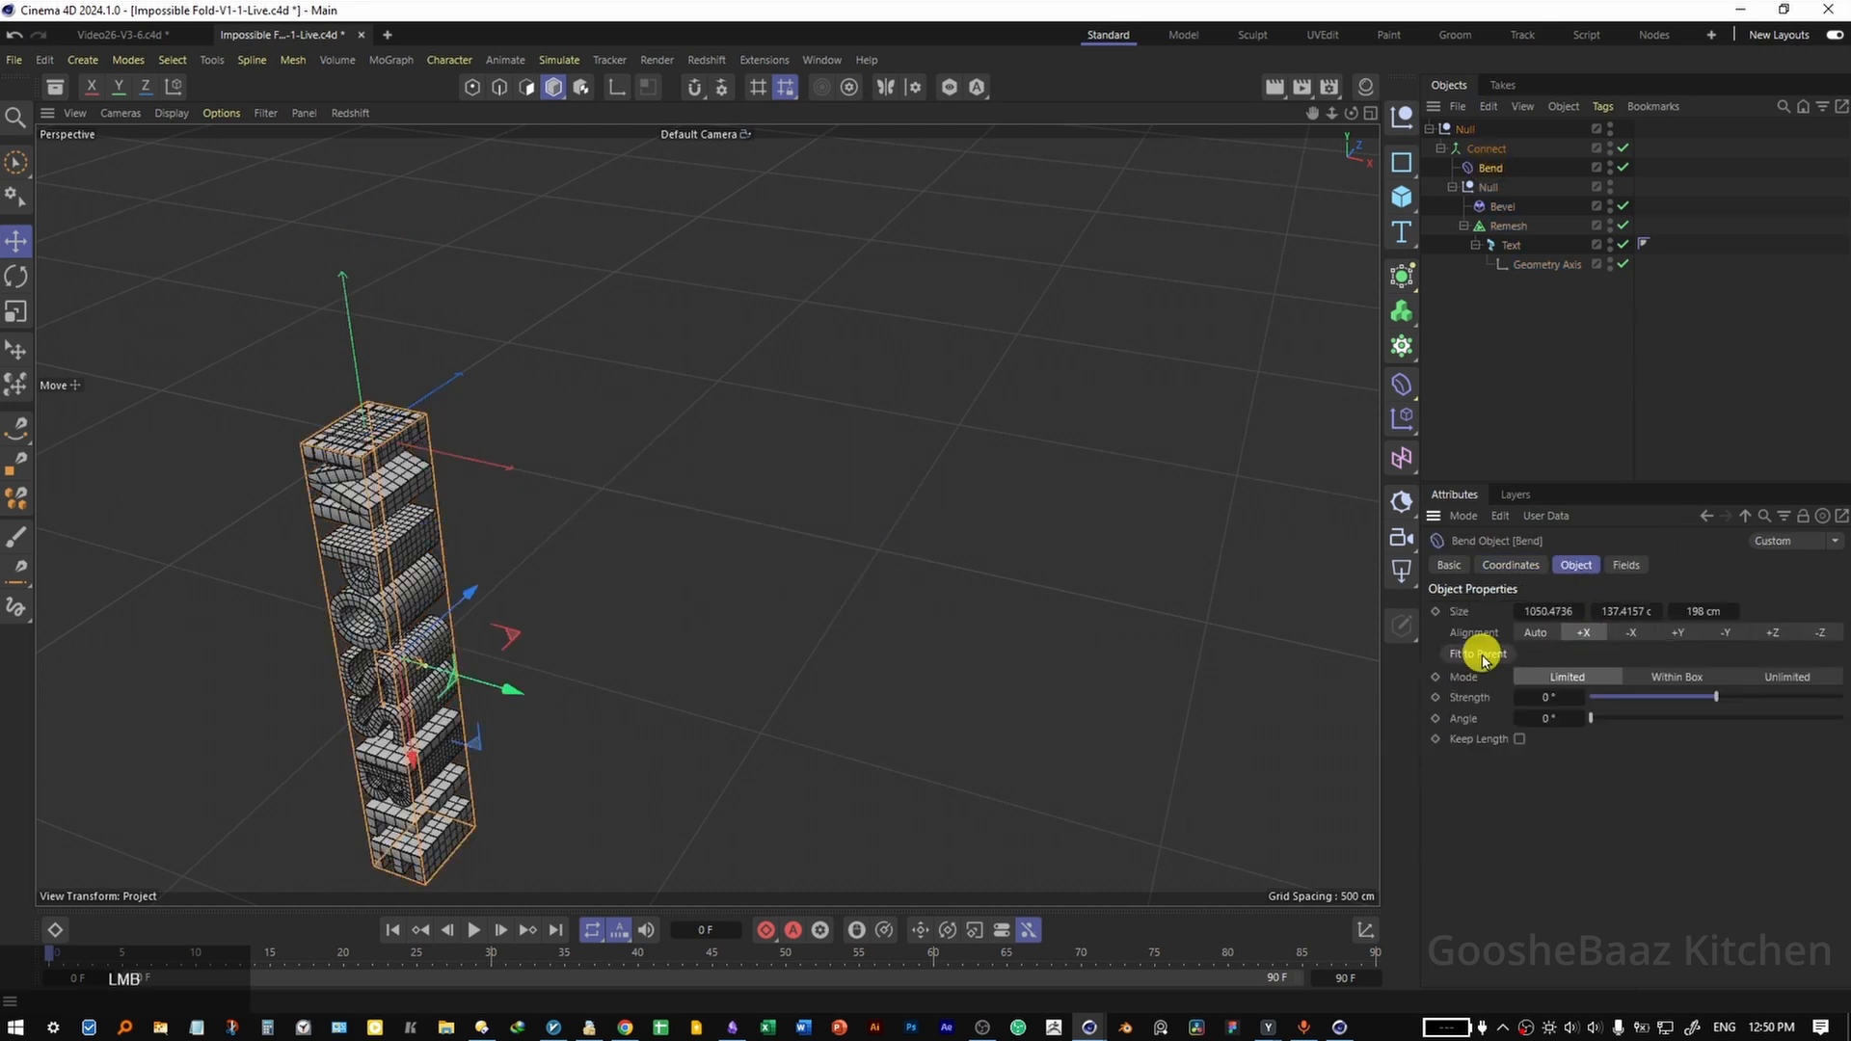
click(1539, 697)
text(-180)
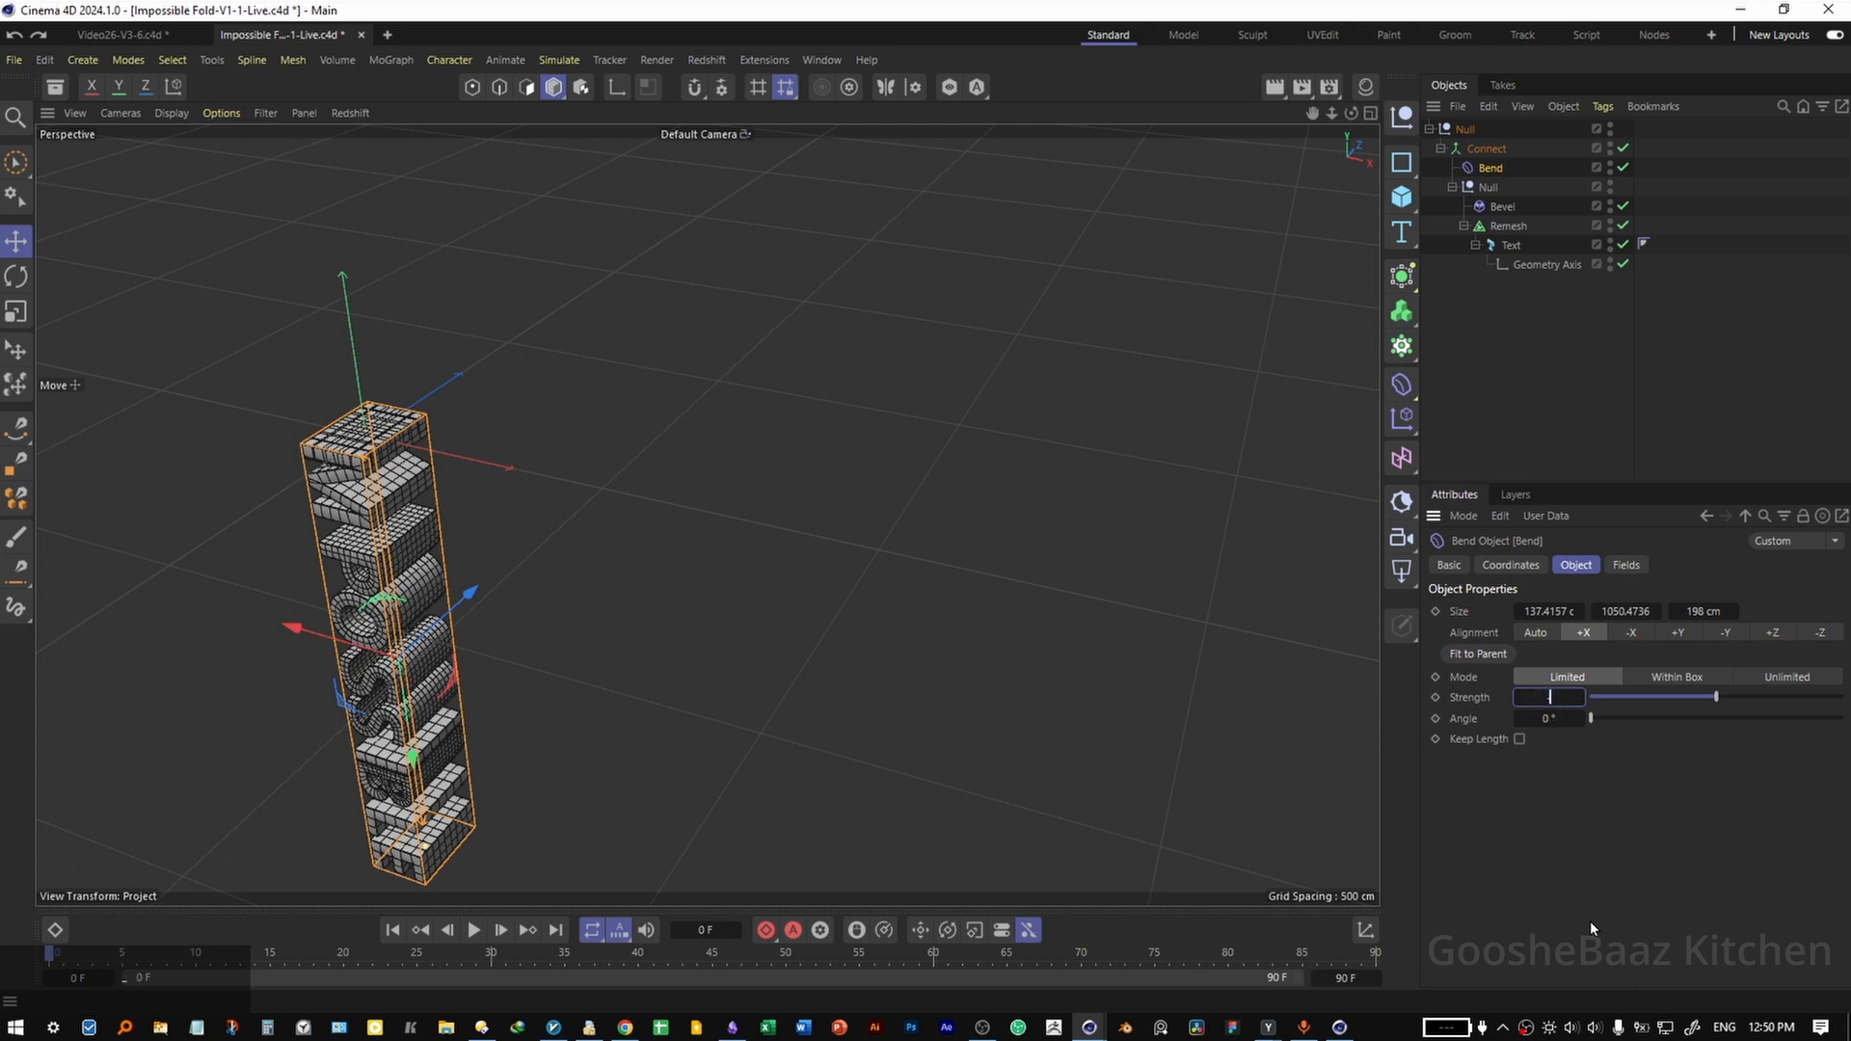
key(Return)
click(821, 737)
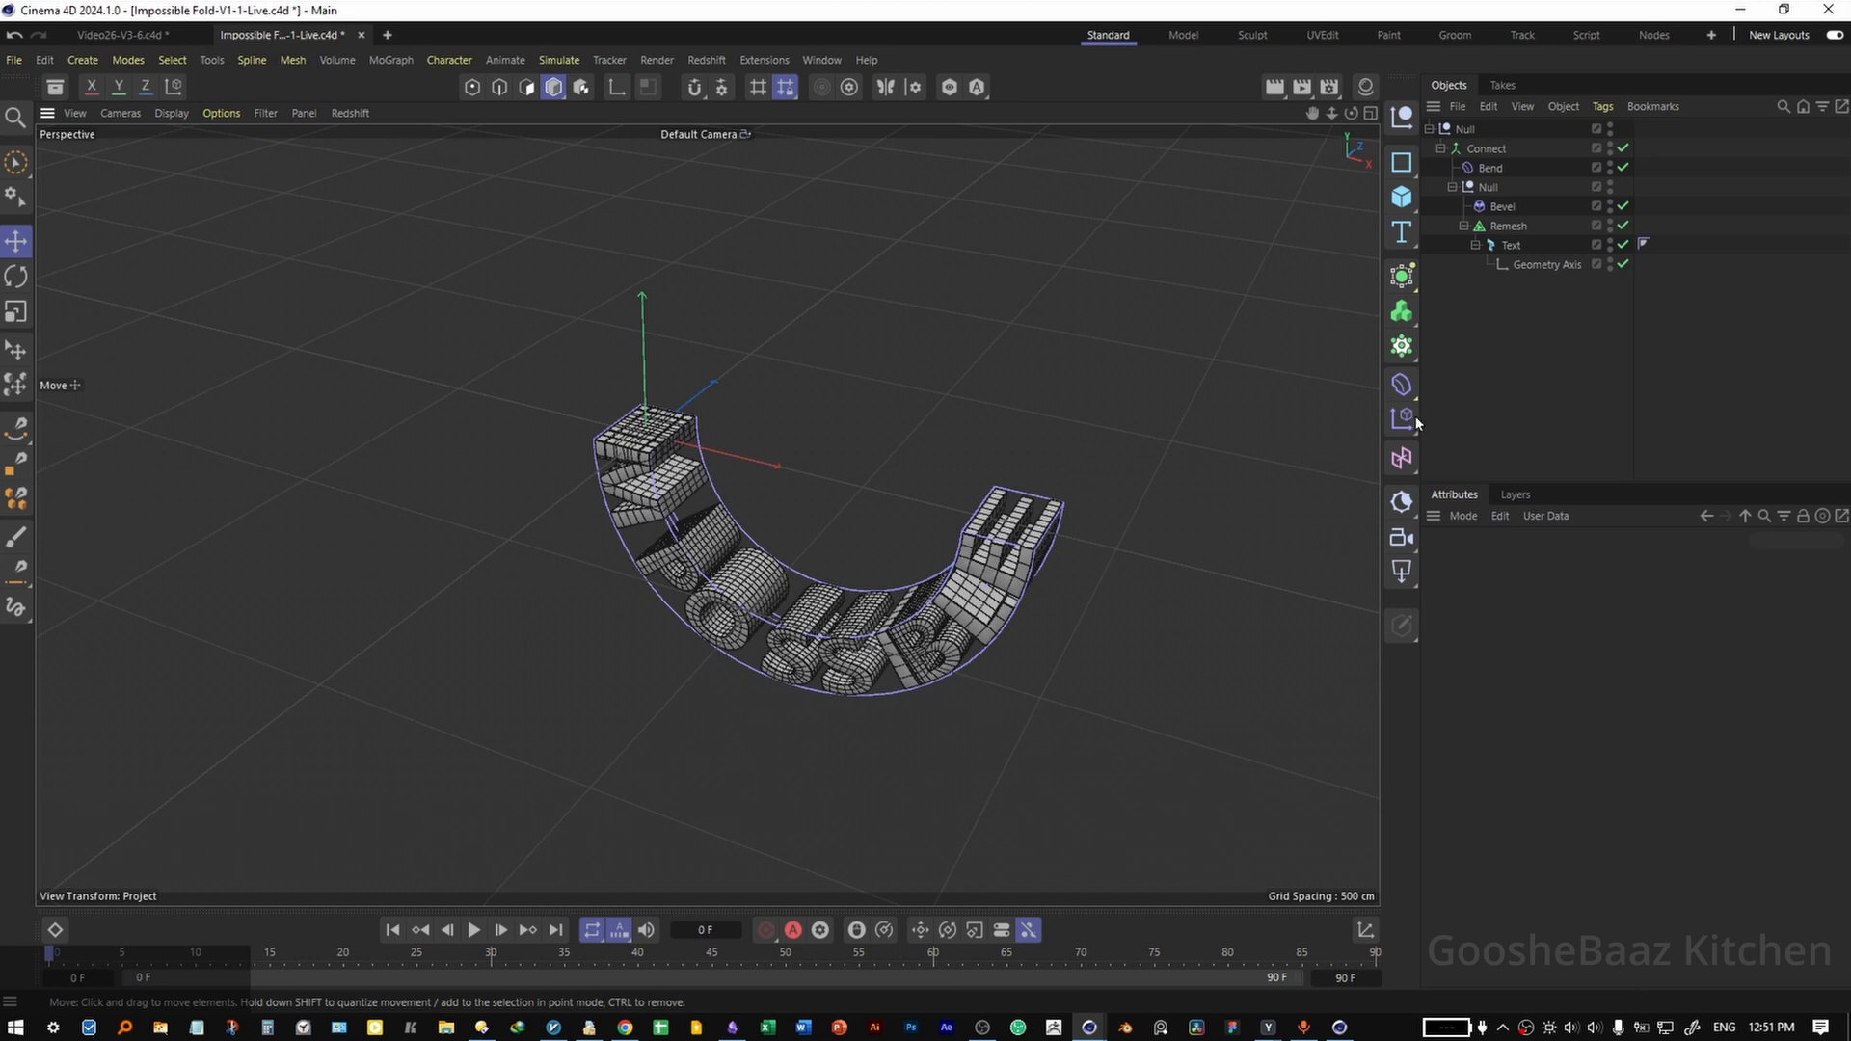
Duplicate the top-level null with its whole bent text hierarchy.
ctrl+click(1461, 131)
ctrl+drag(1468, 128, 1466, 125)
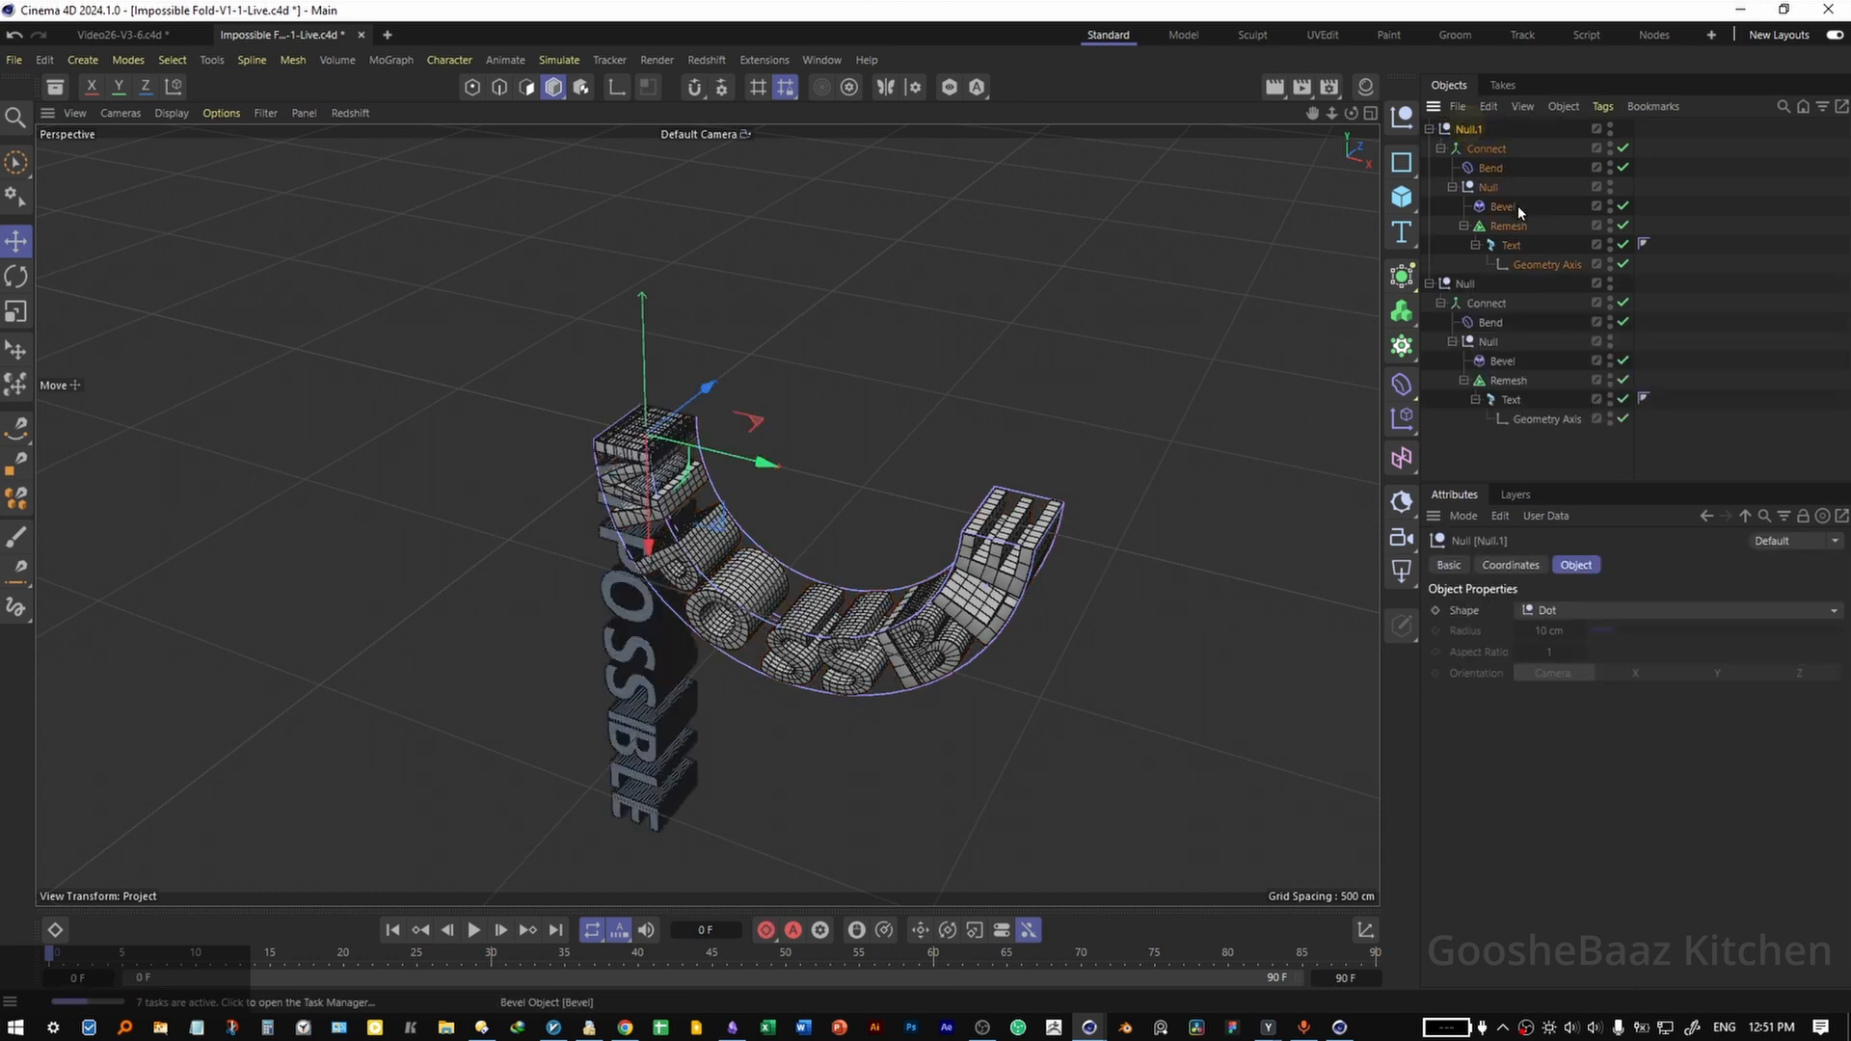
click(1623, 226)
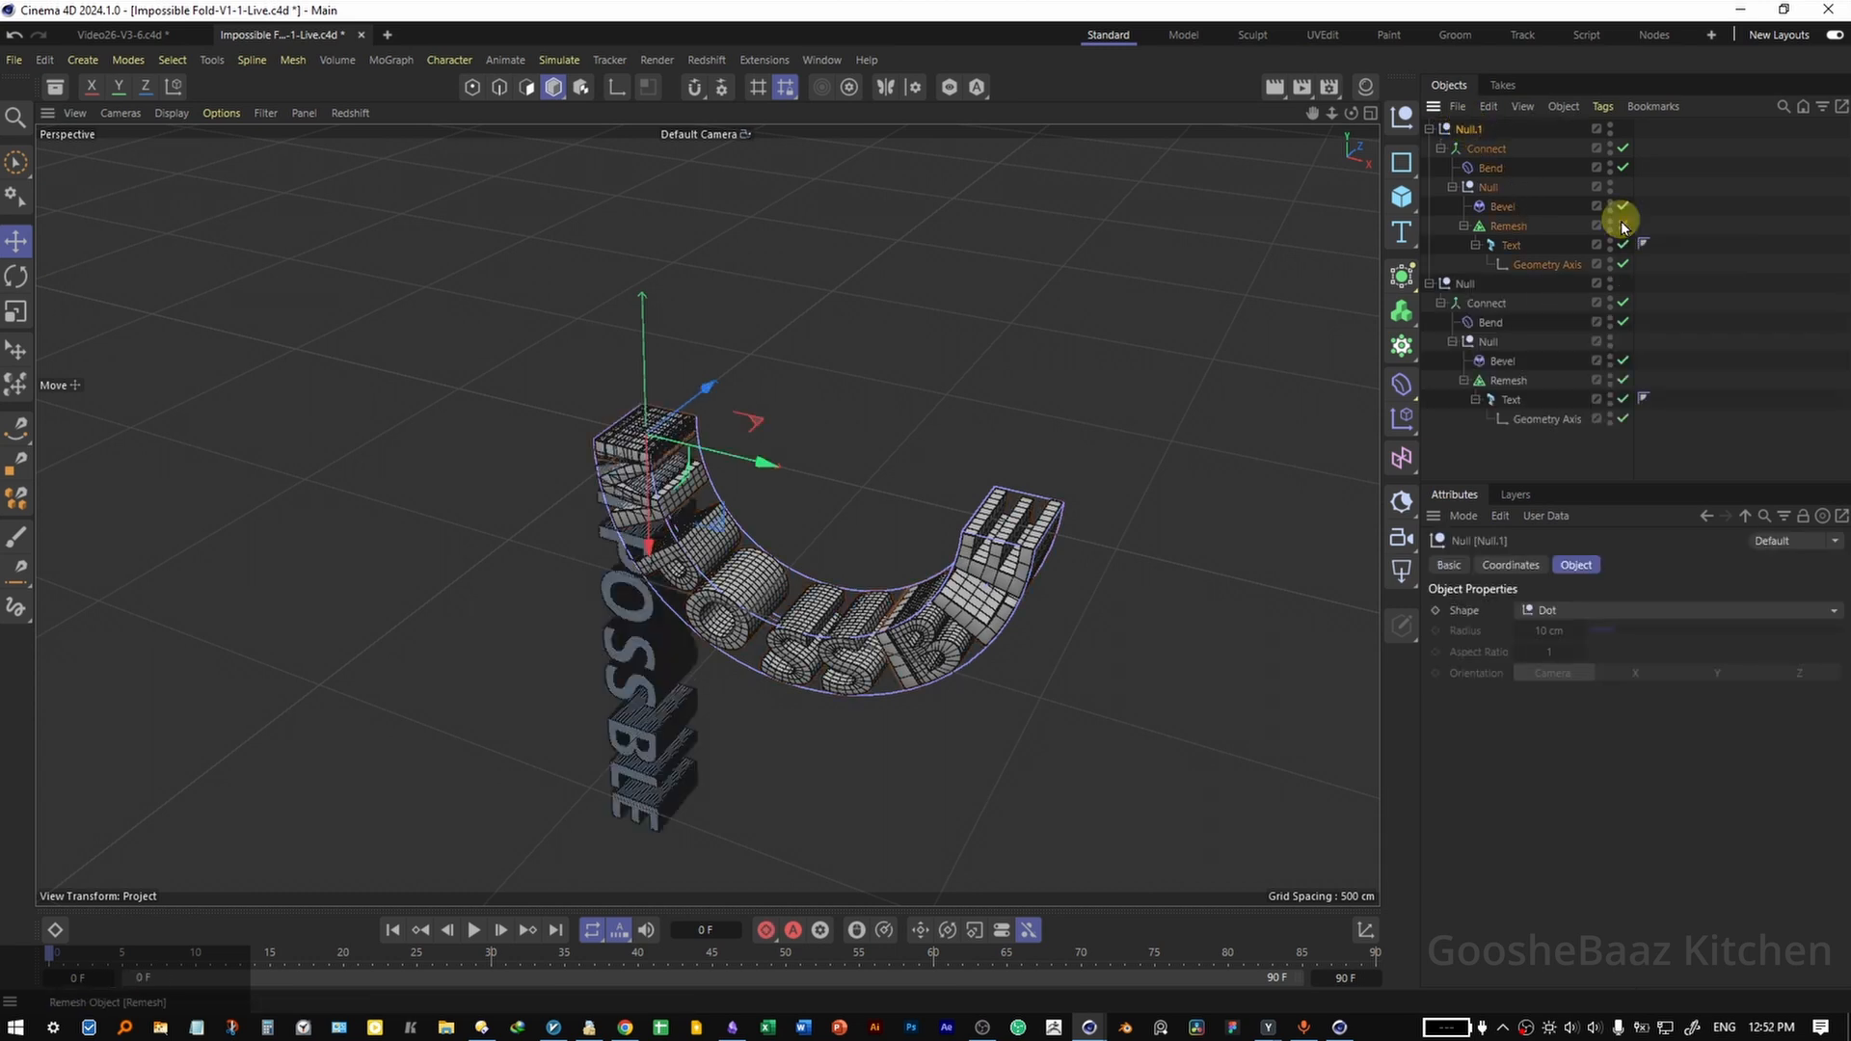
Rotate the duplicated null to R.H -90° and R.P 180°, and save the project.
click(1510, 564)
click(1648, 637)
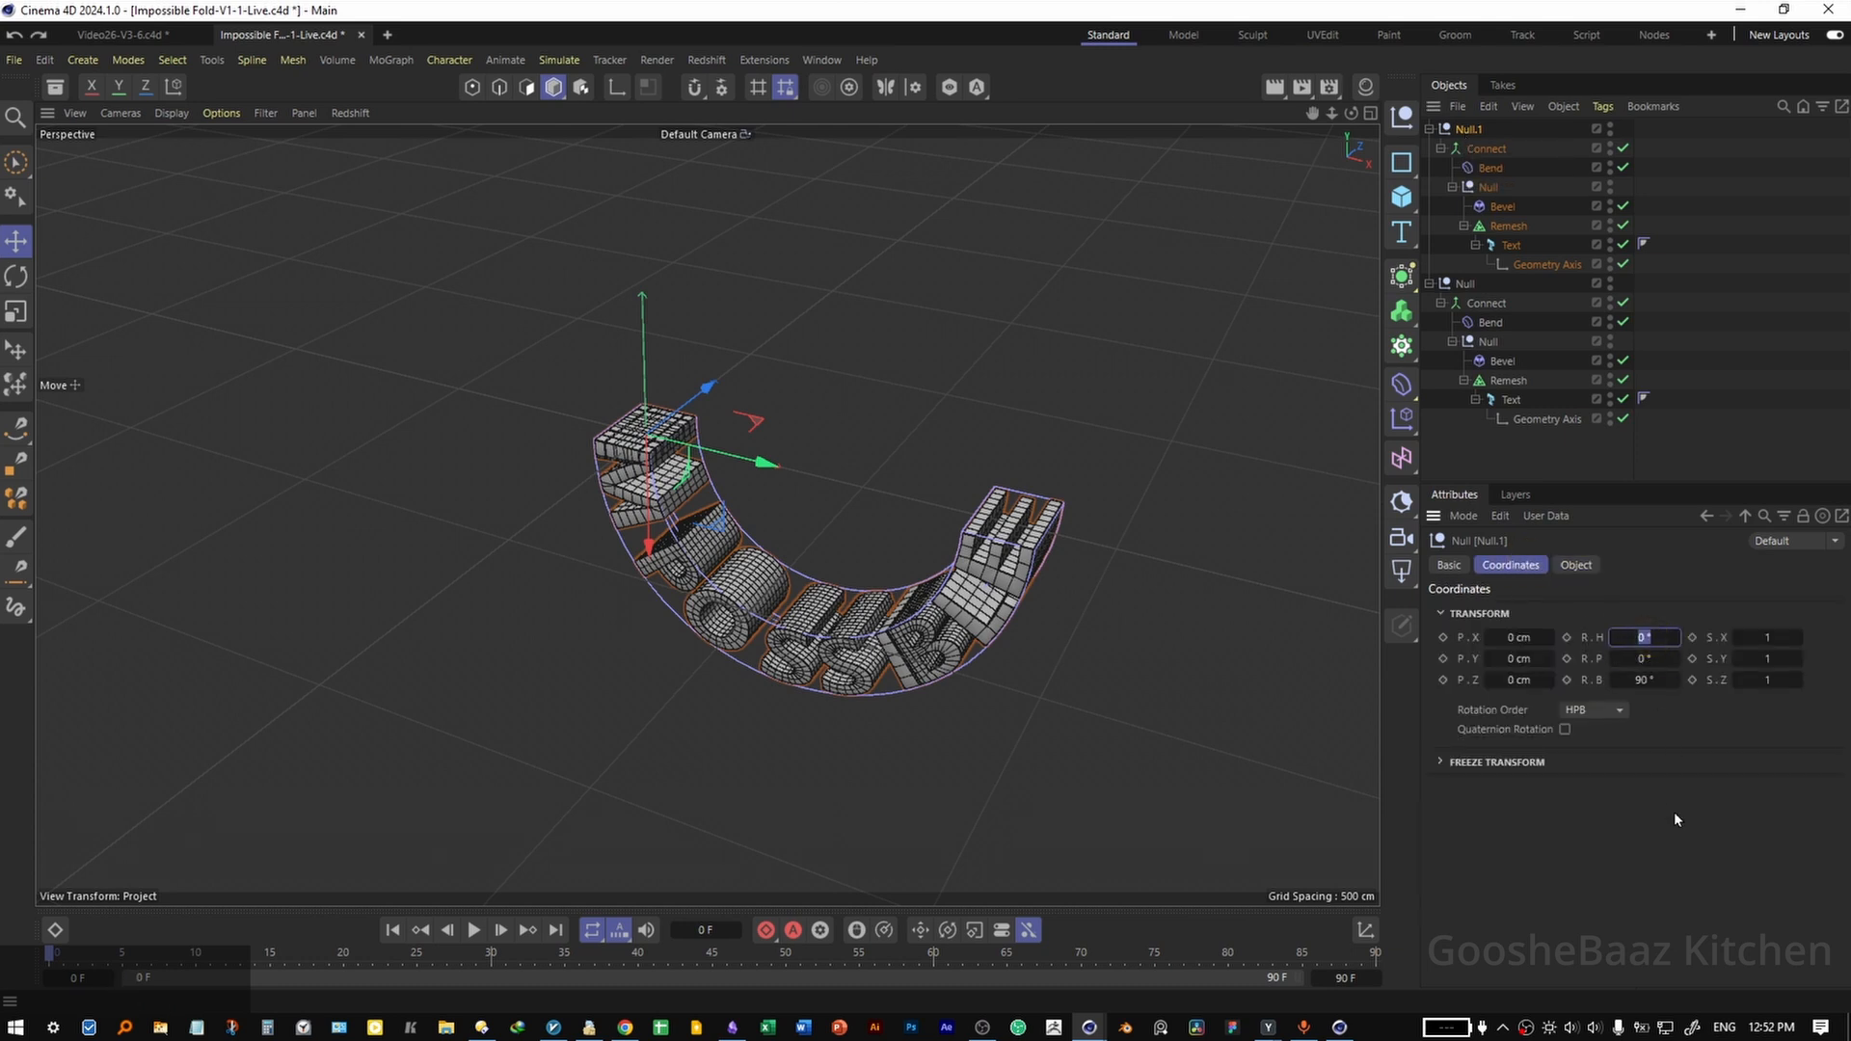
text(-90)
key(Return)
click(1639, 659)
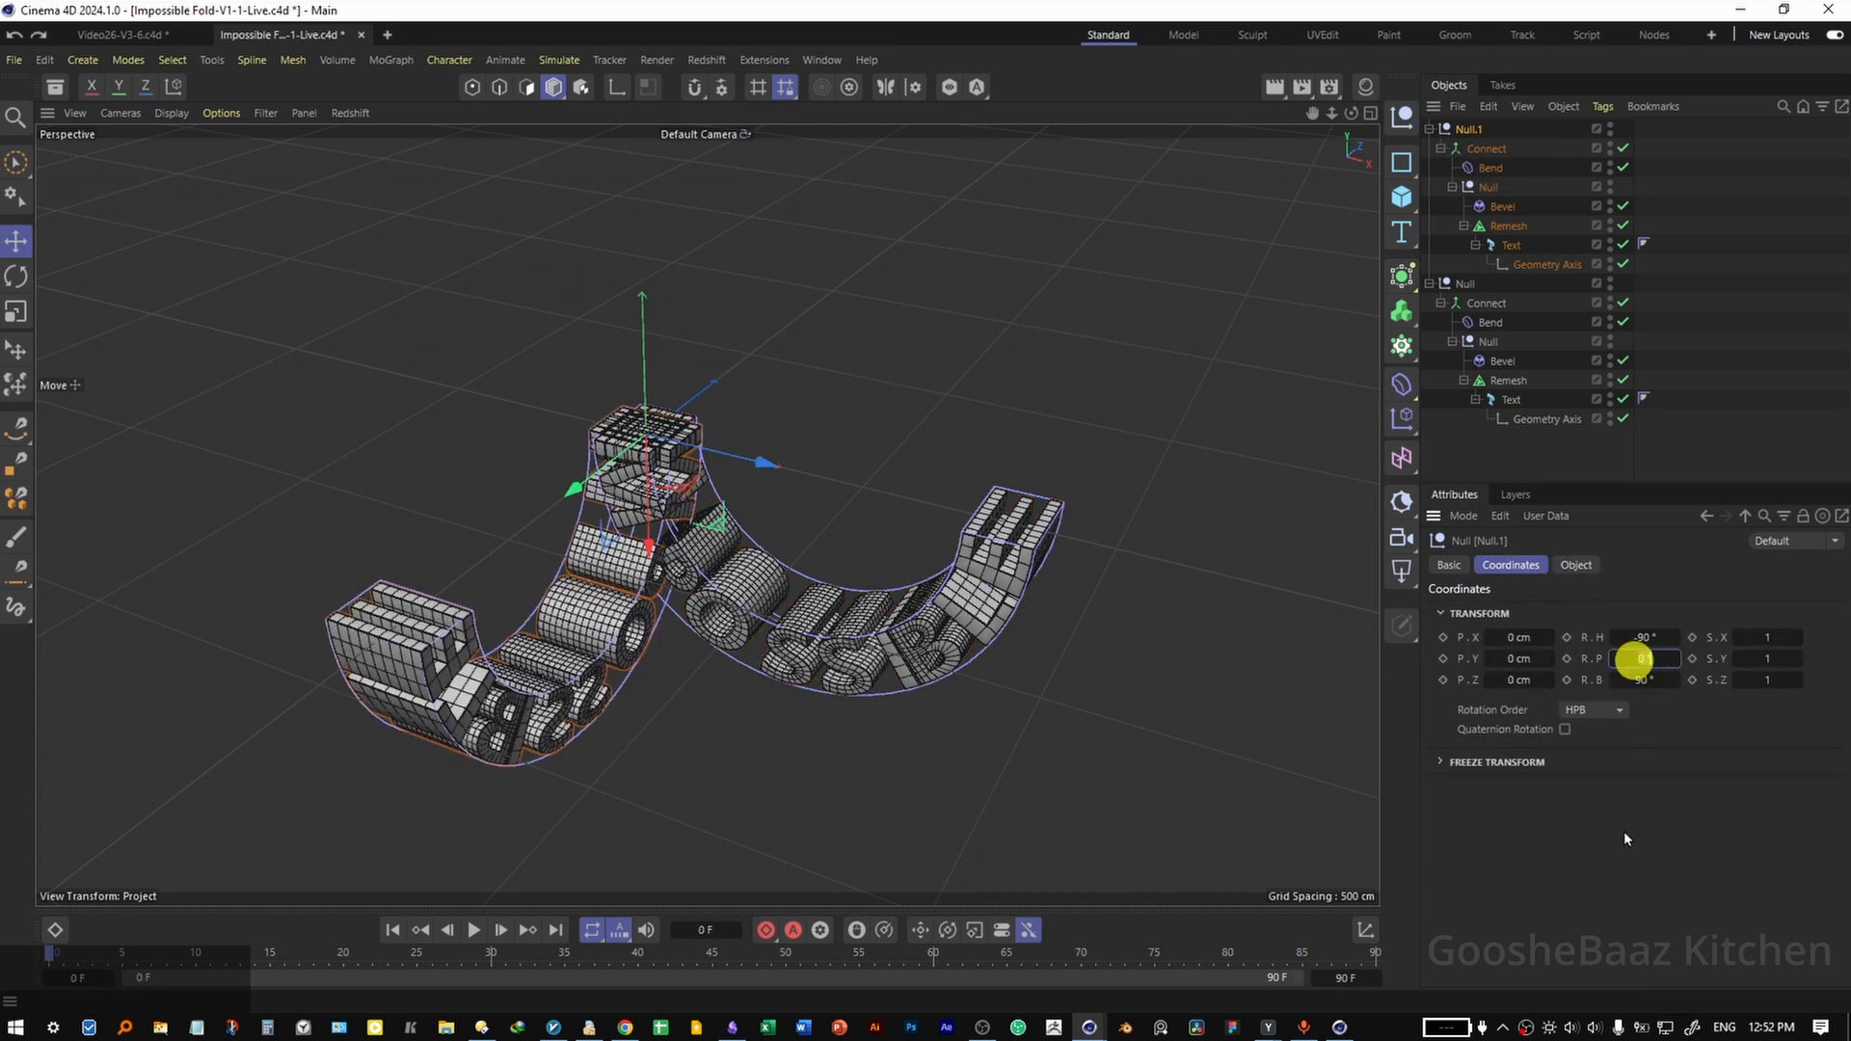
text(90)
key(Return)
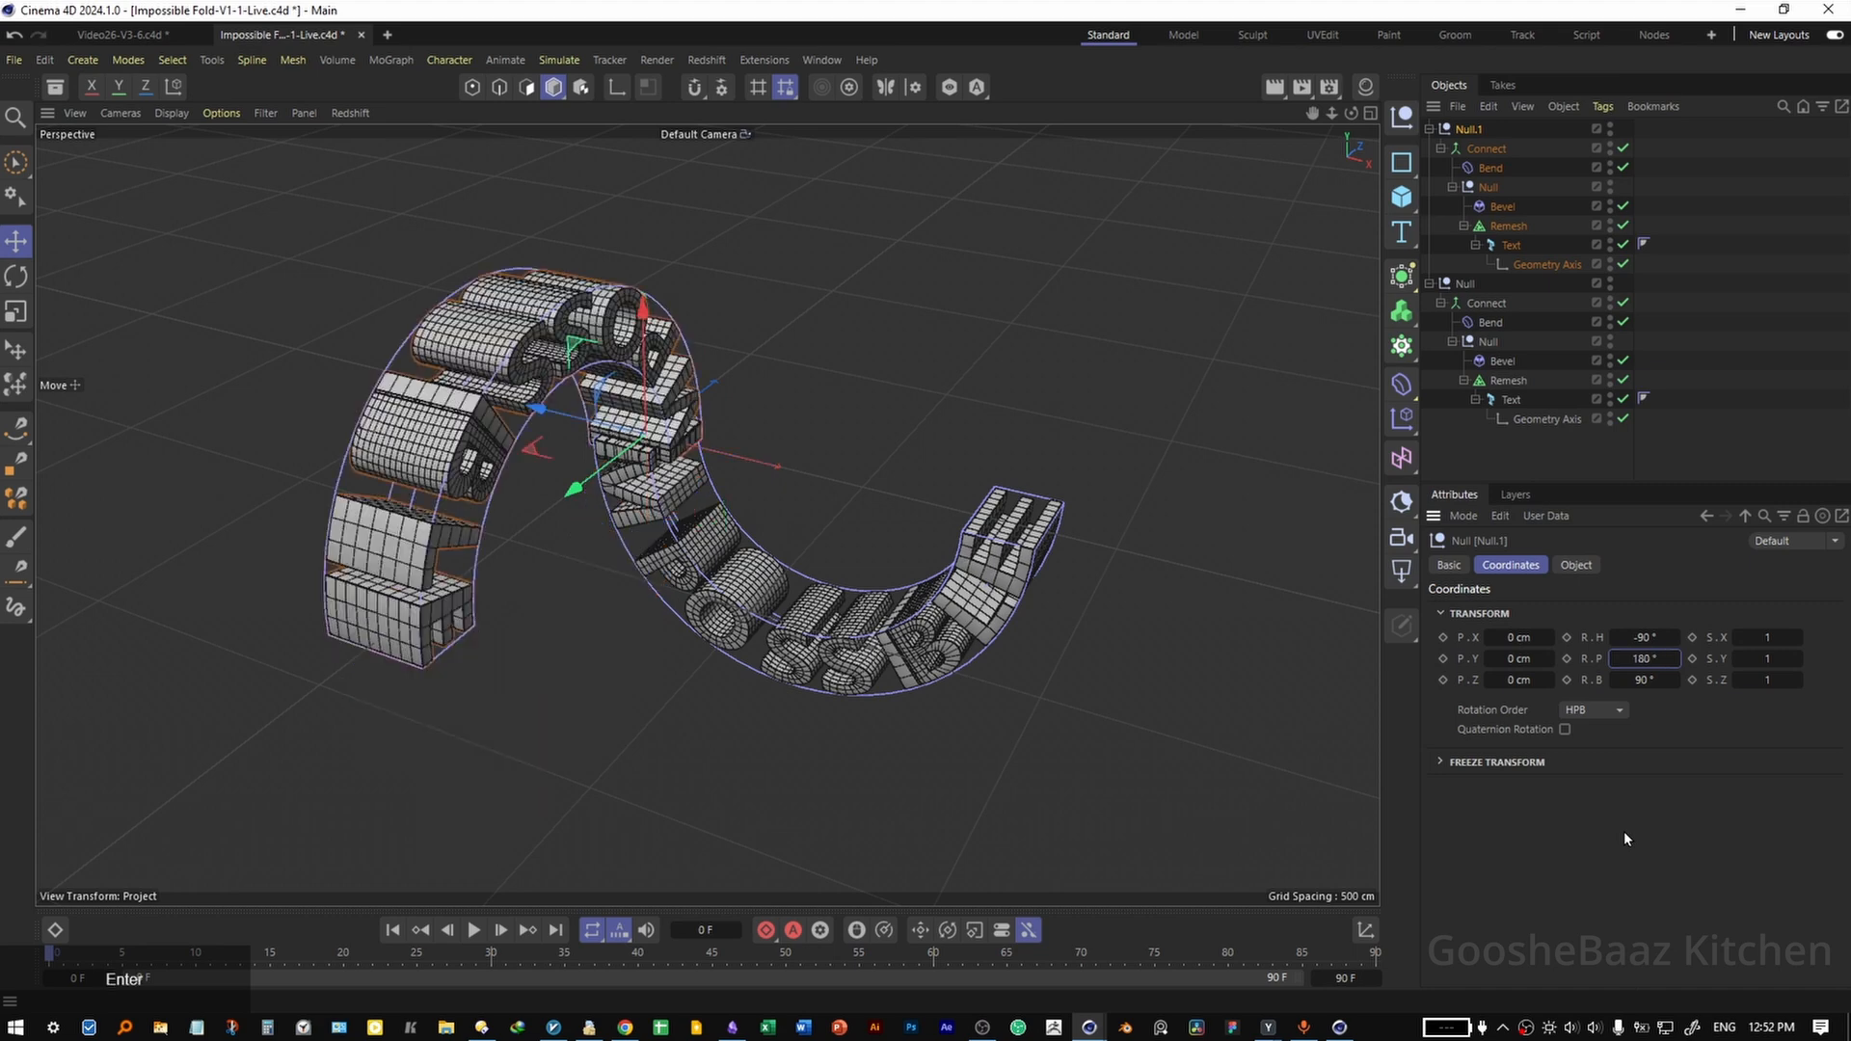
click(1271, 519)
key(ctrl+s)
Move the duplicate's Bend deformer out to the top level of the hierarchy and delete the duplicated null.
alt+drag(1115, 613, 1121, 643)
click(1490, 168)
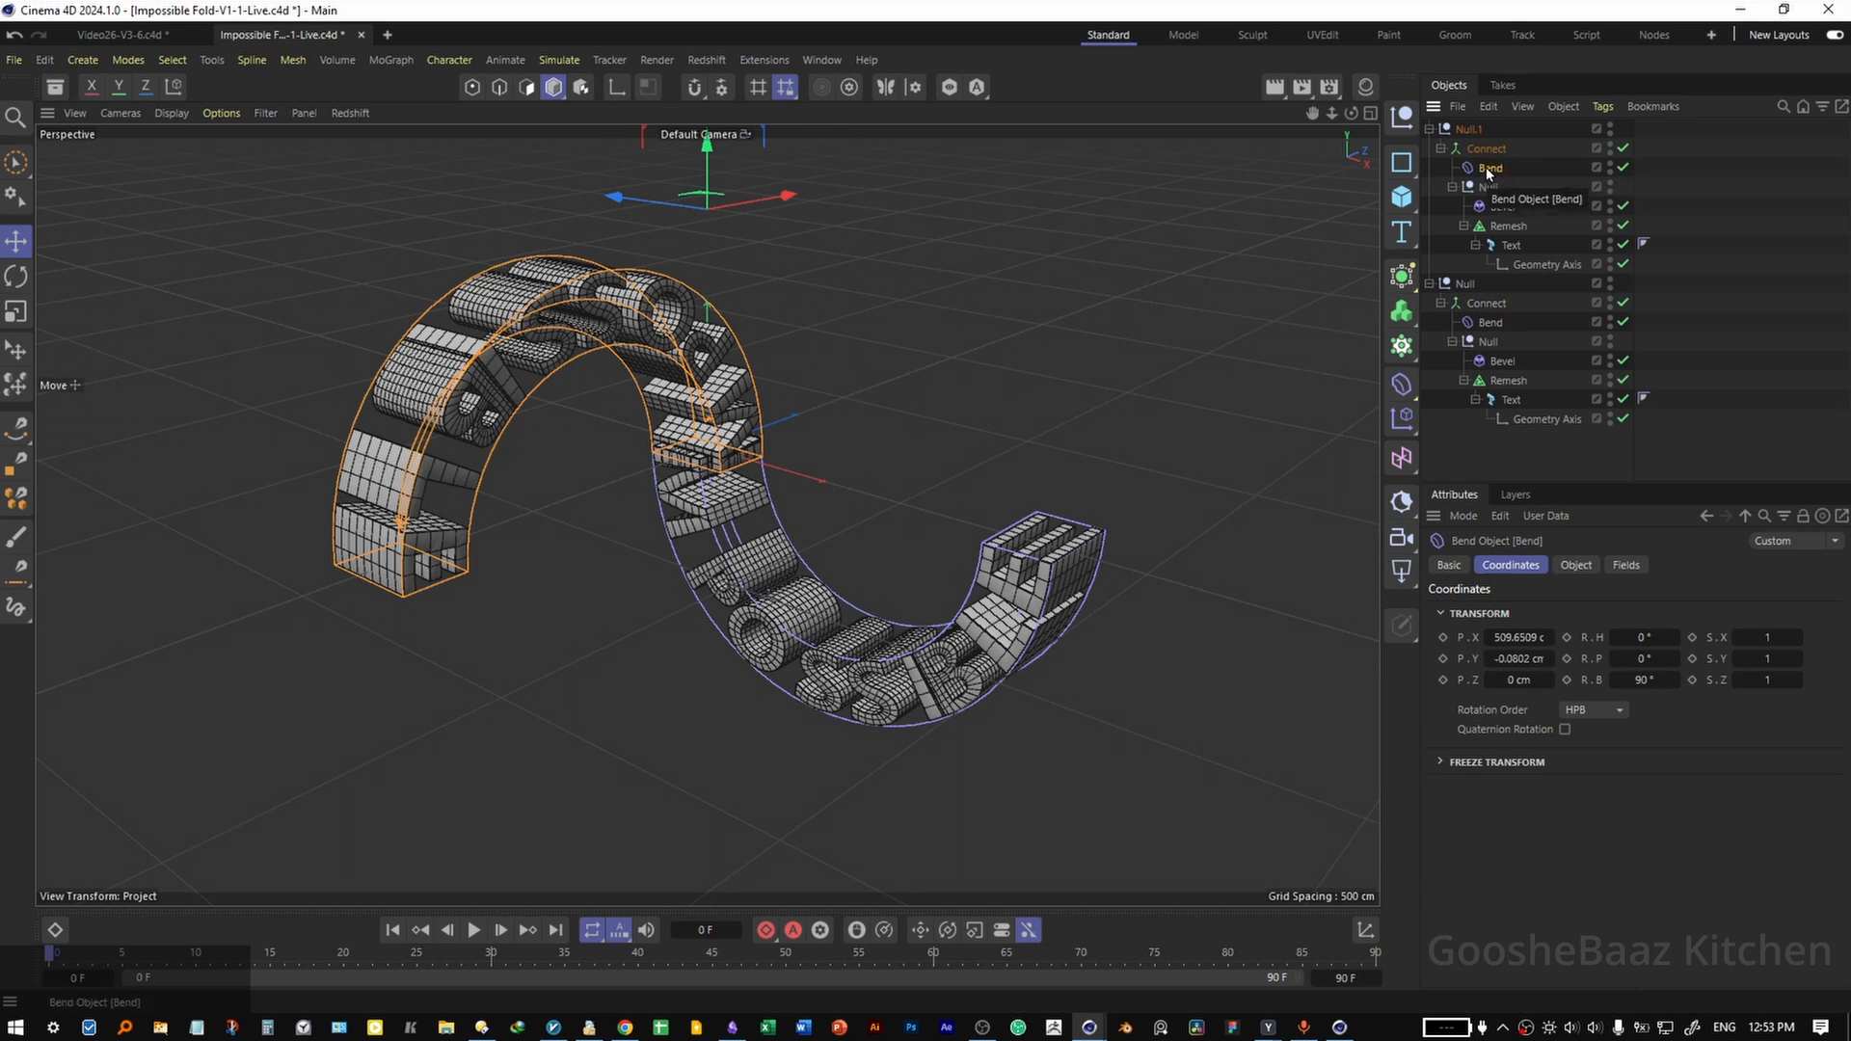
drag(1488, 171, 1539, 207)
drag(1484, 443, 1483, 439)
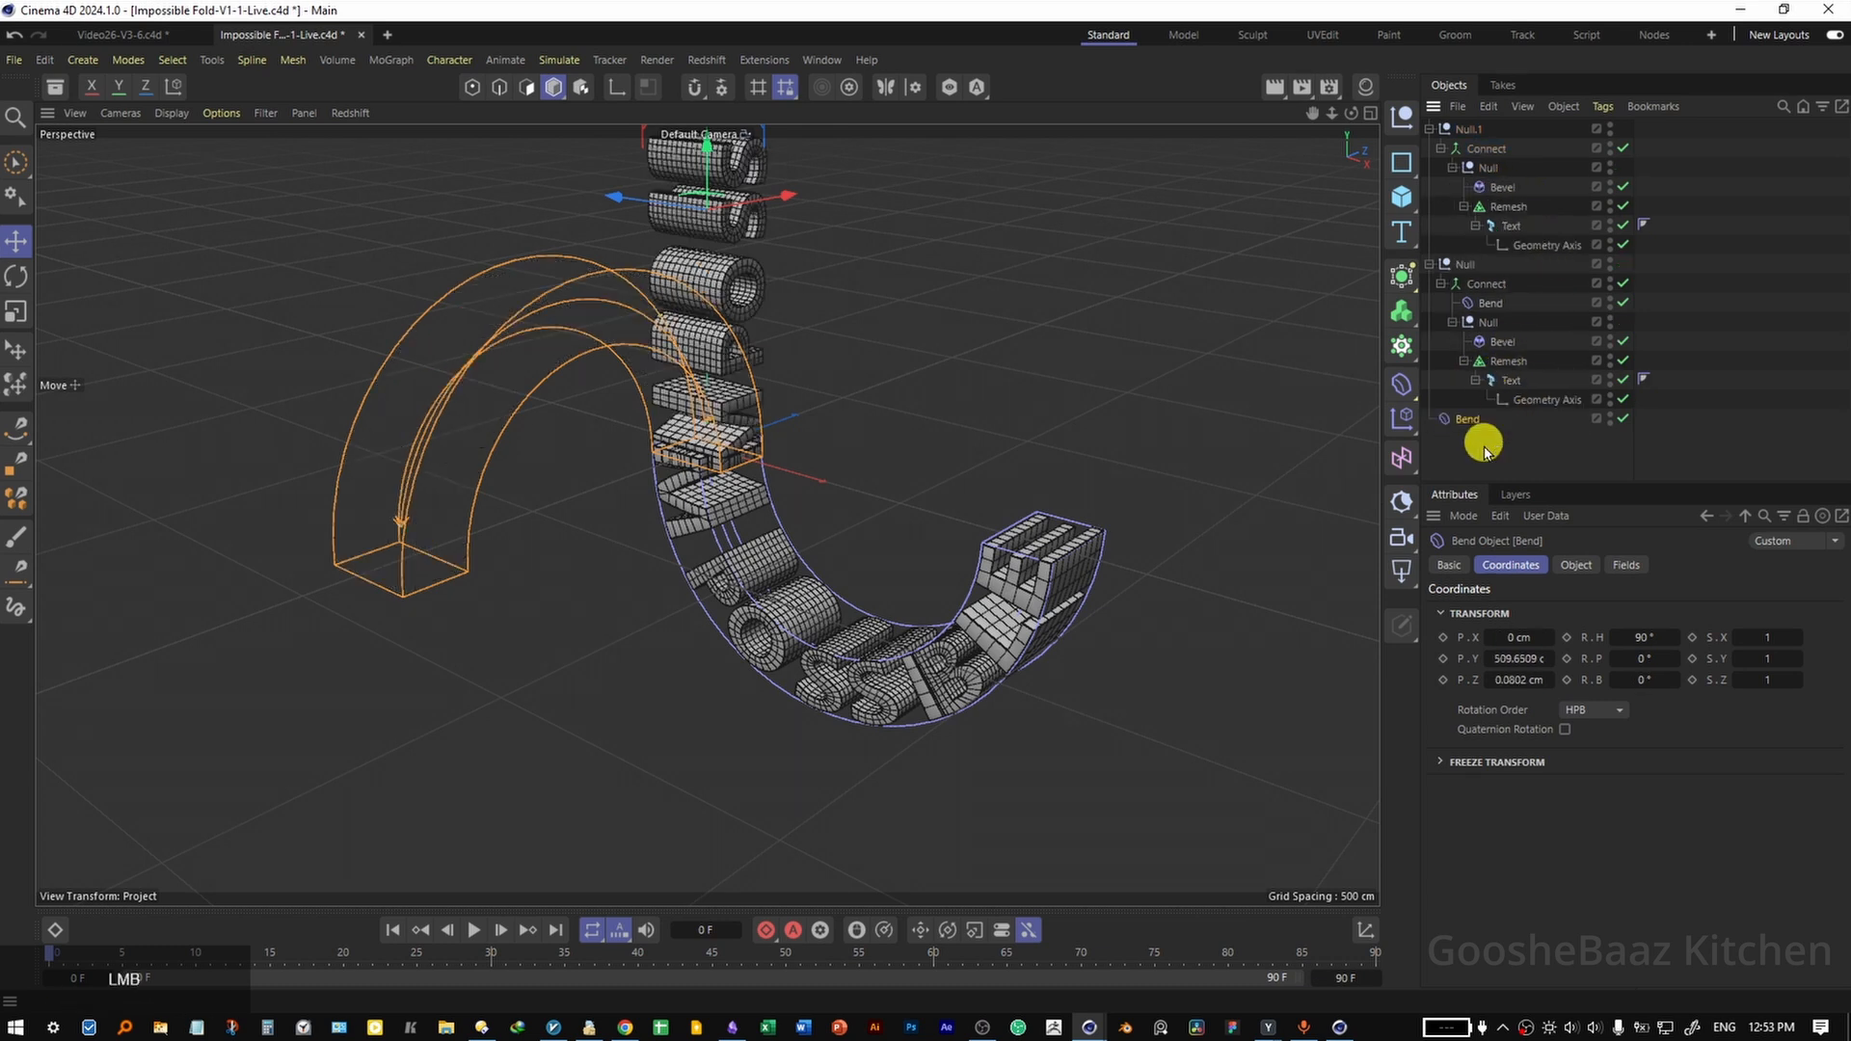
click(1465, 130)
key(Delete)
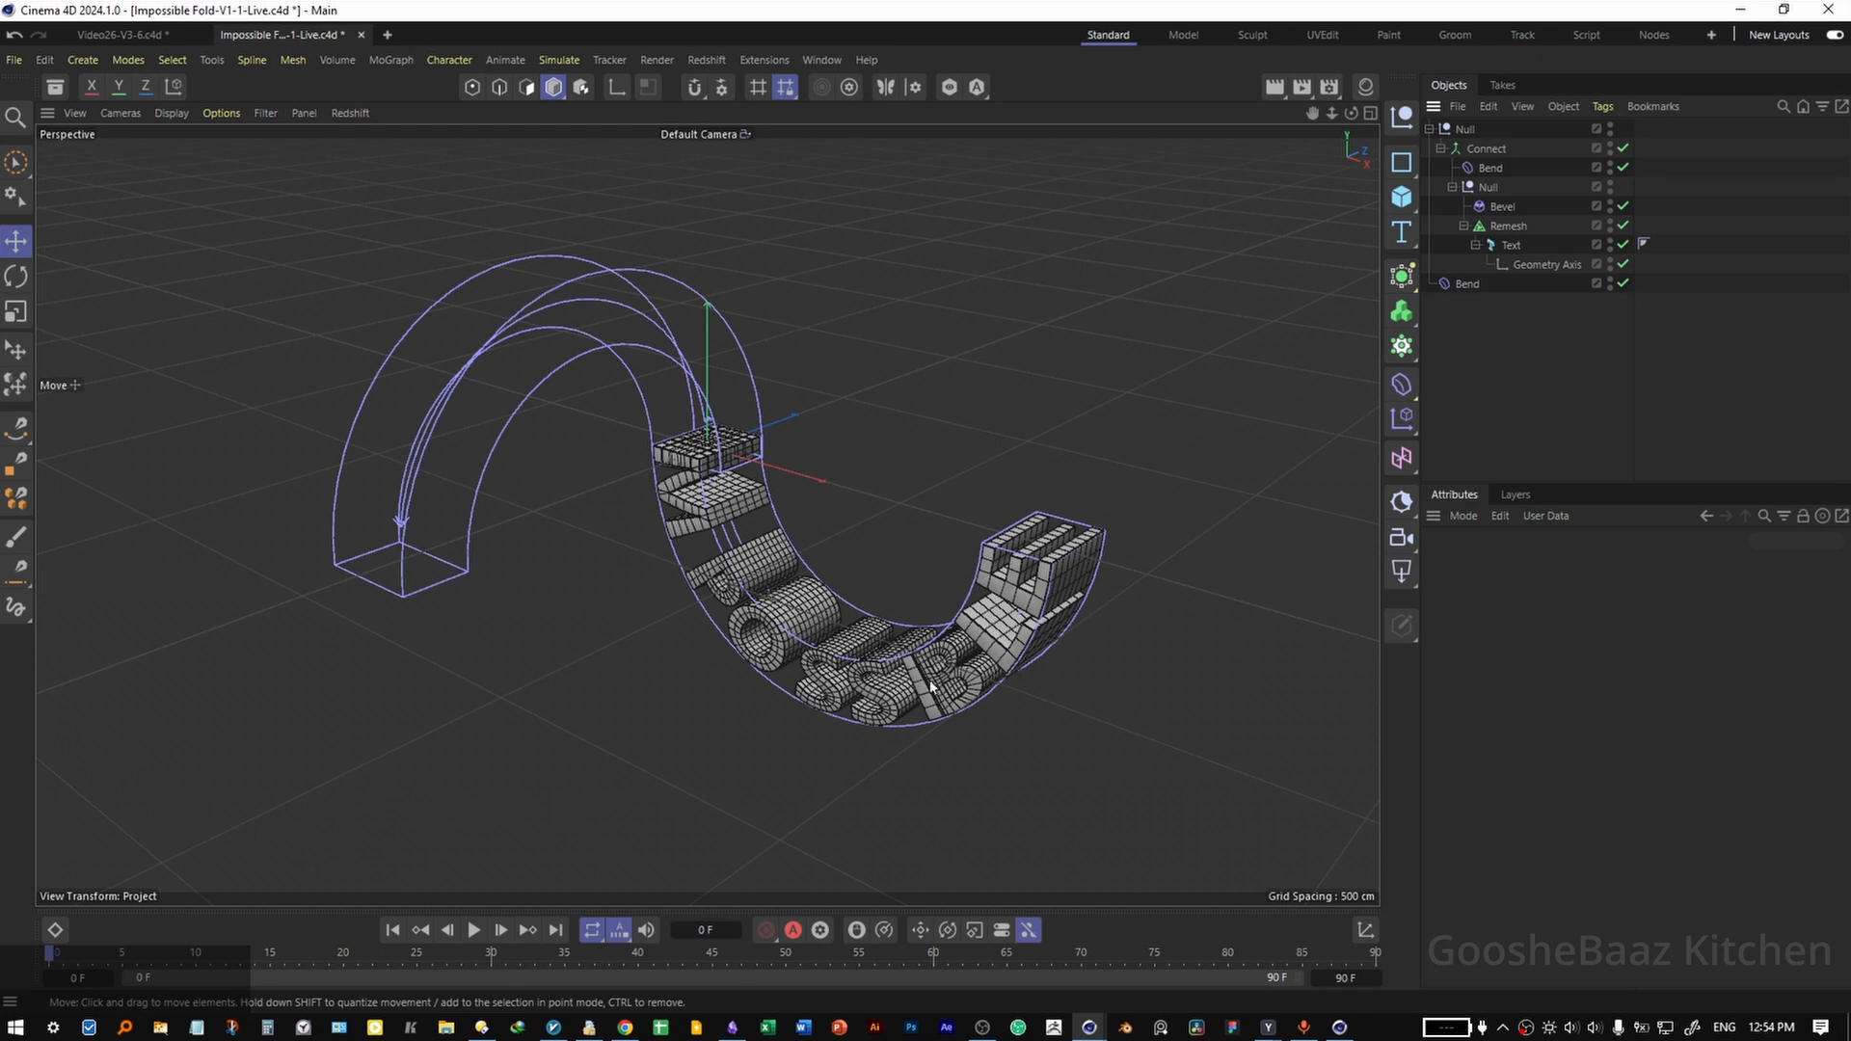
Disable the Connect object and move both Bend deformers directly under the top null, above Connect.
click(1623, 148)
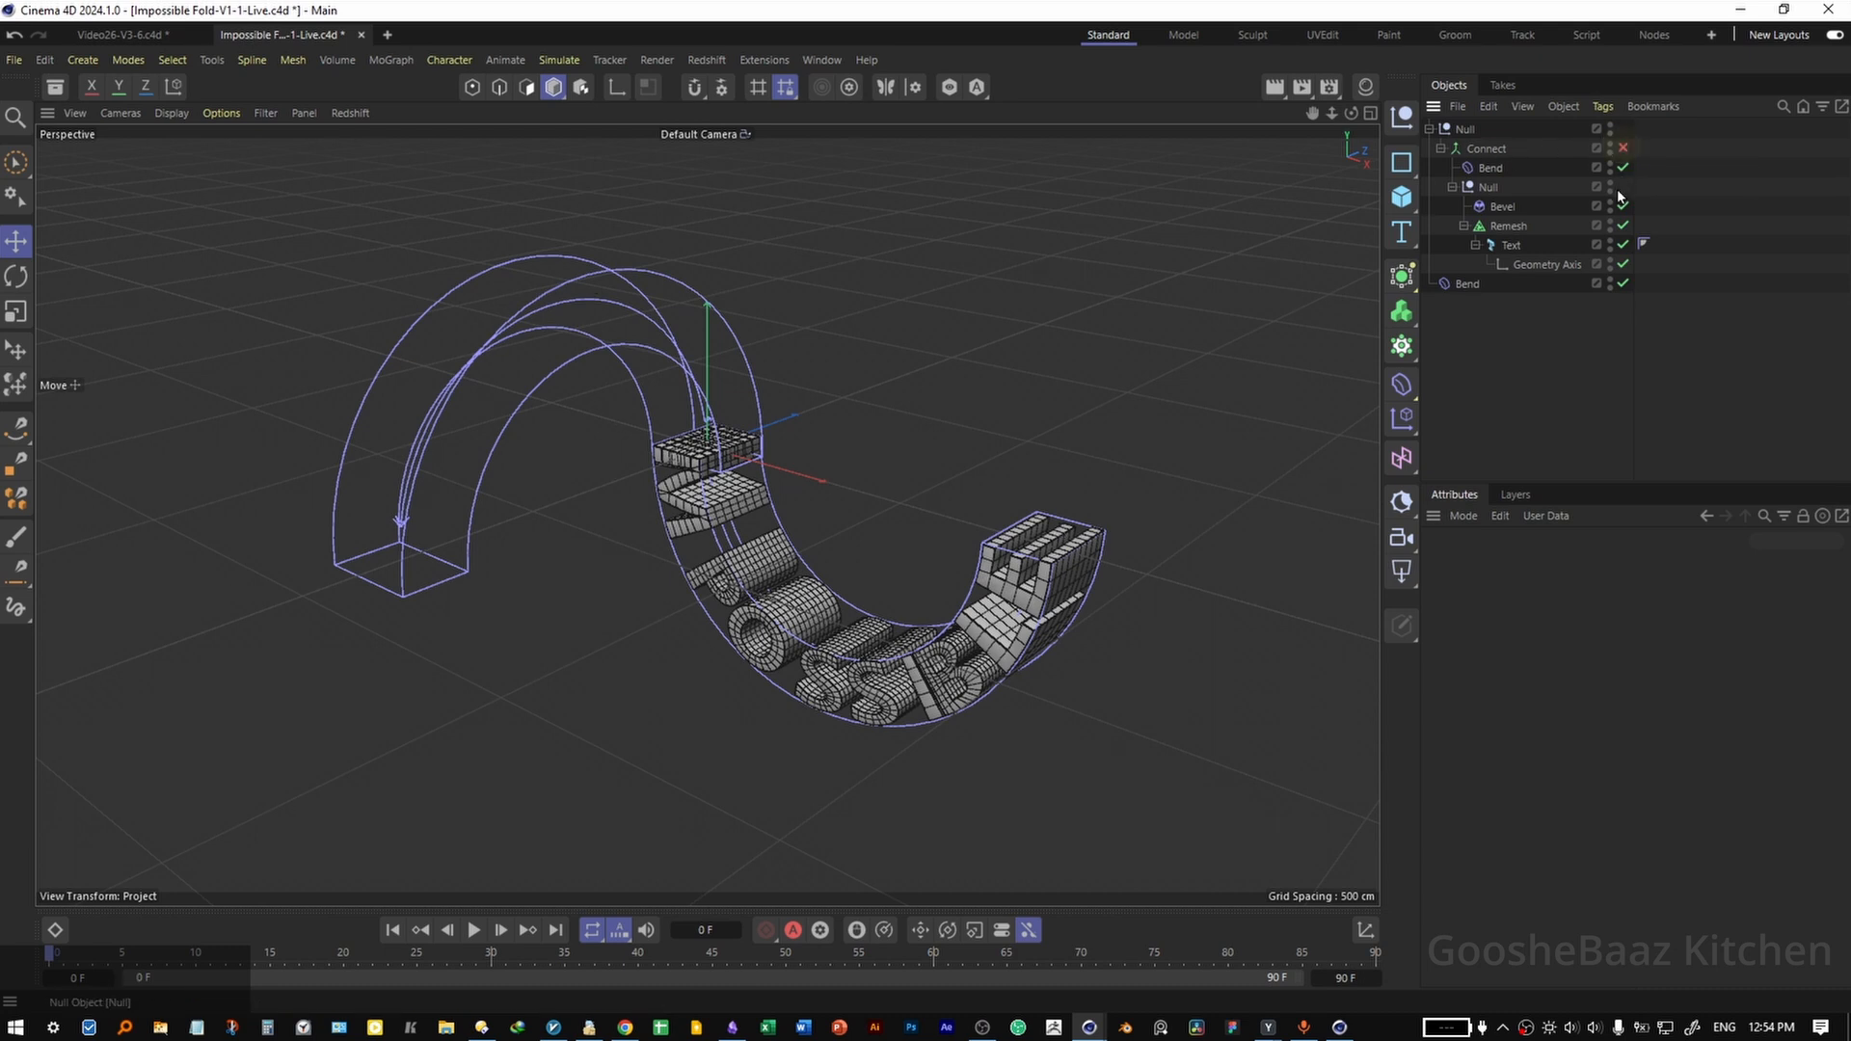
click(1489, 171)
drag(1487, 162, 1490, 129)
drag(1465, 283, 1489, 159)
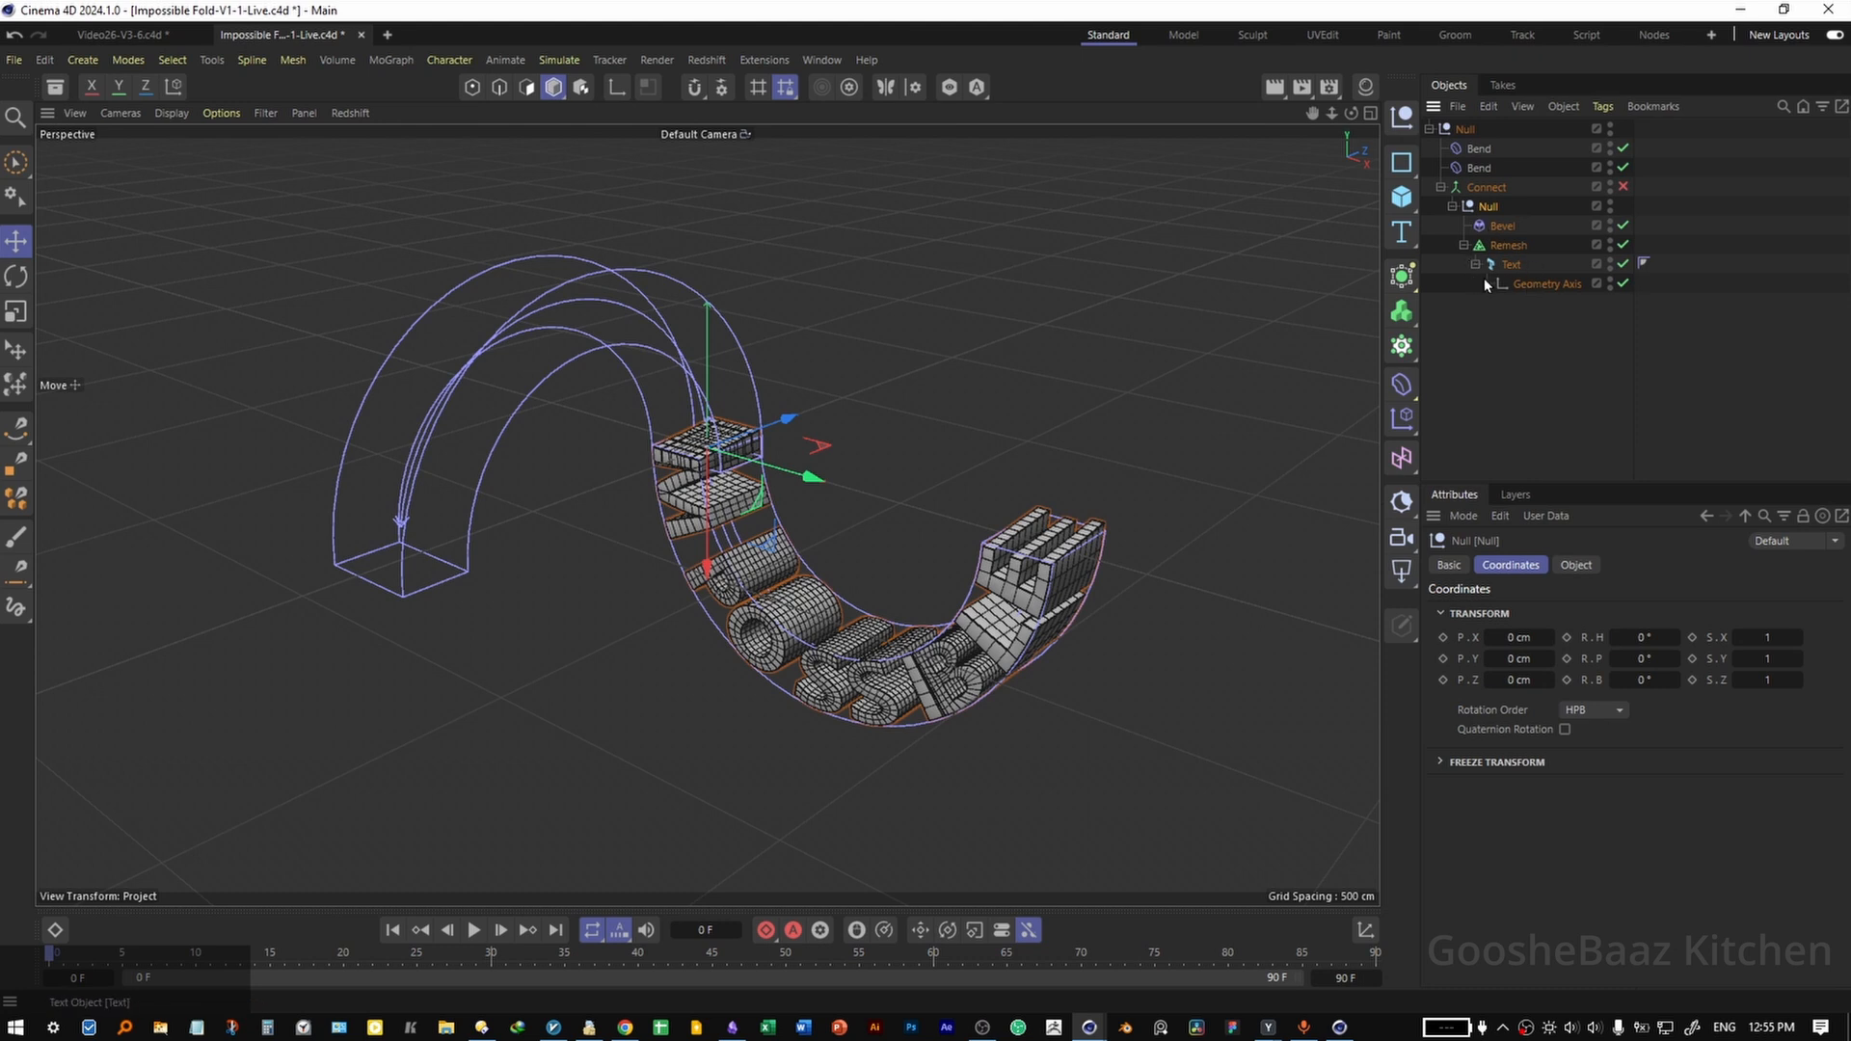
Place the inner null with the text inside a Cloner in Linear mode with a count of 6.
alt+click(1401, 346)
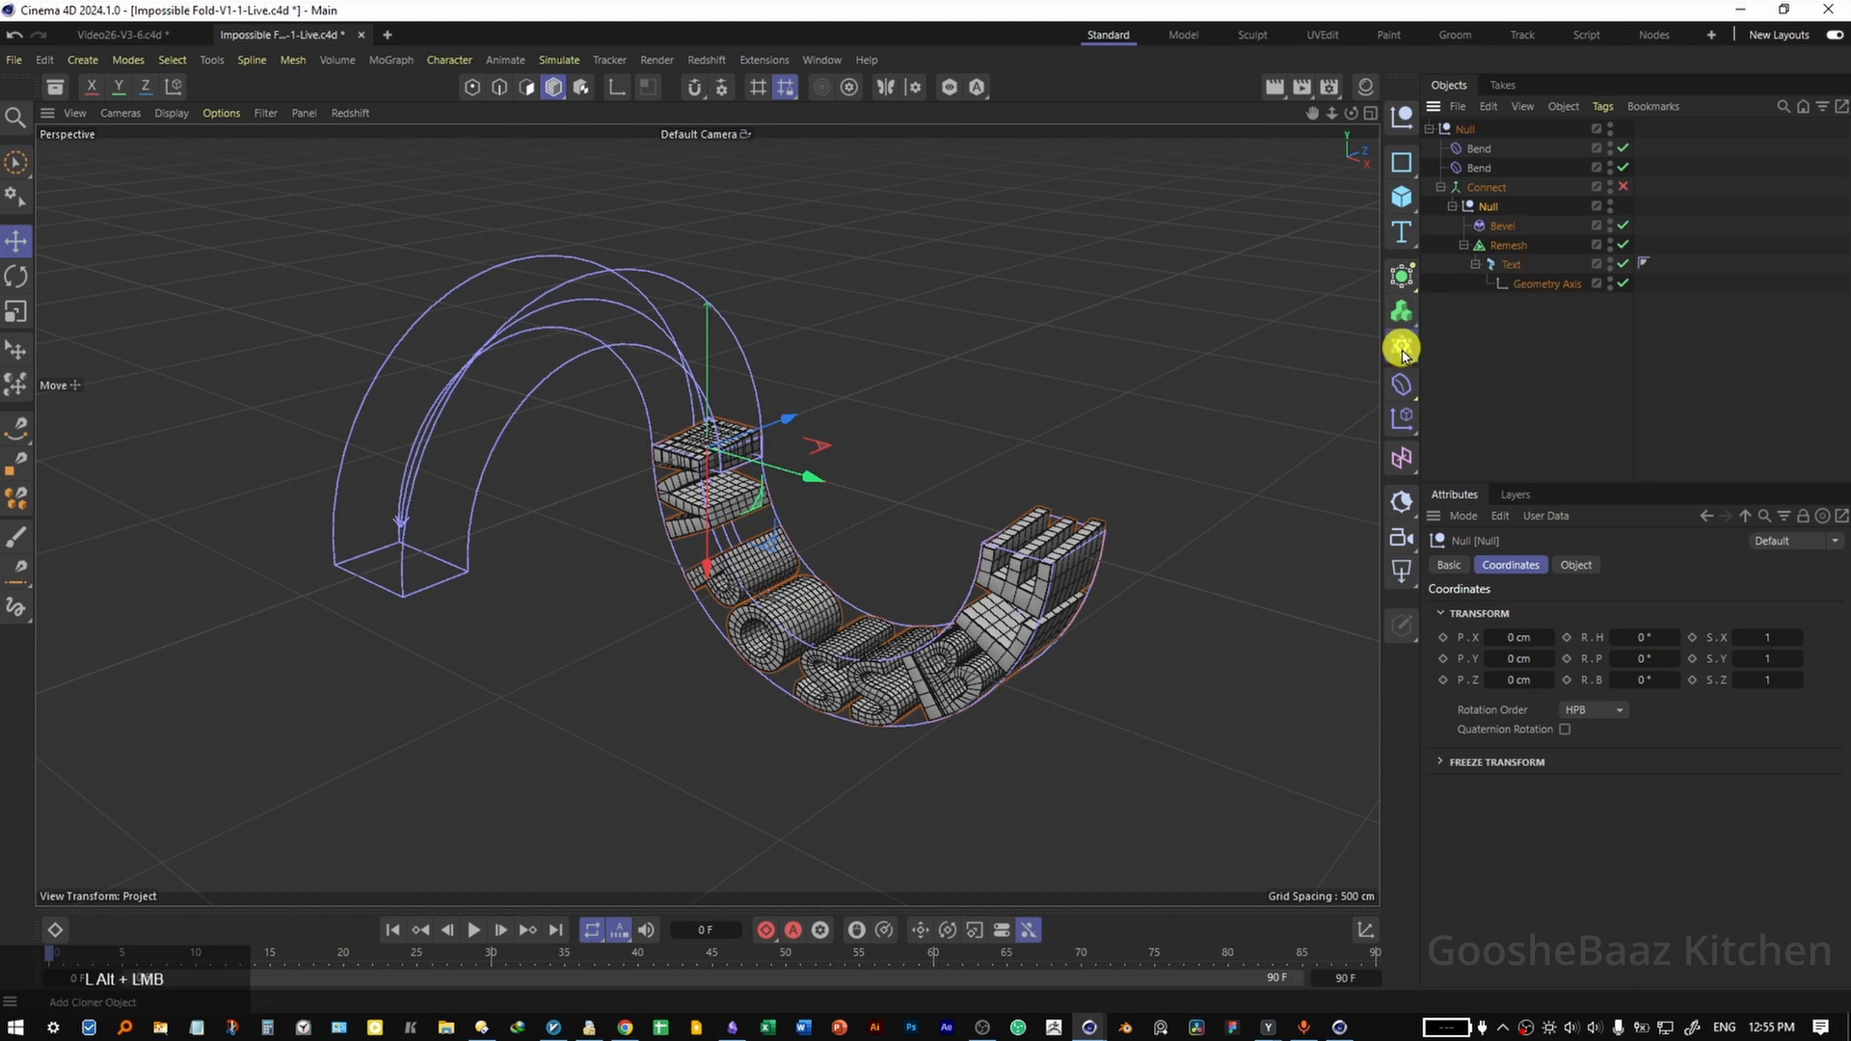
click(1566, 566)
click(1565, 607)
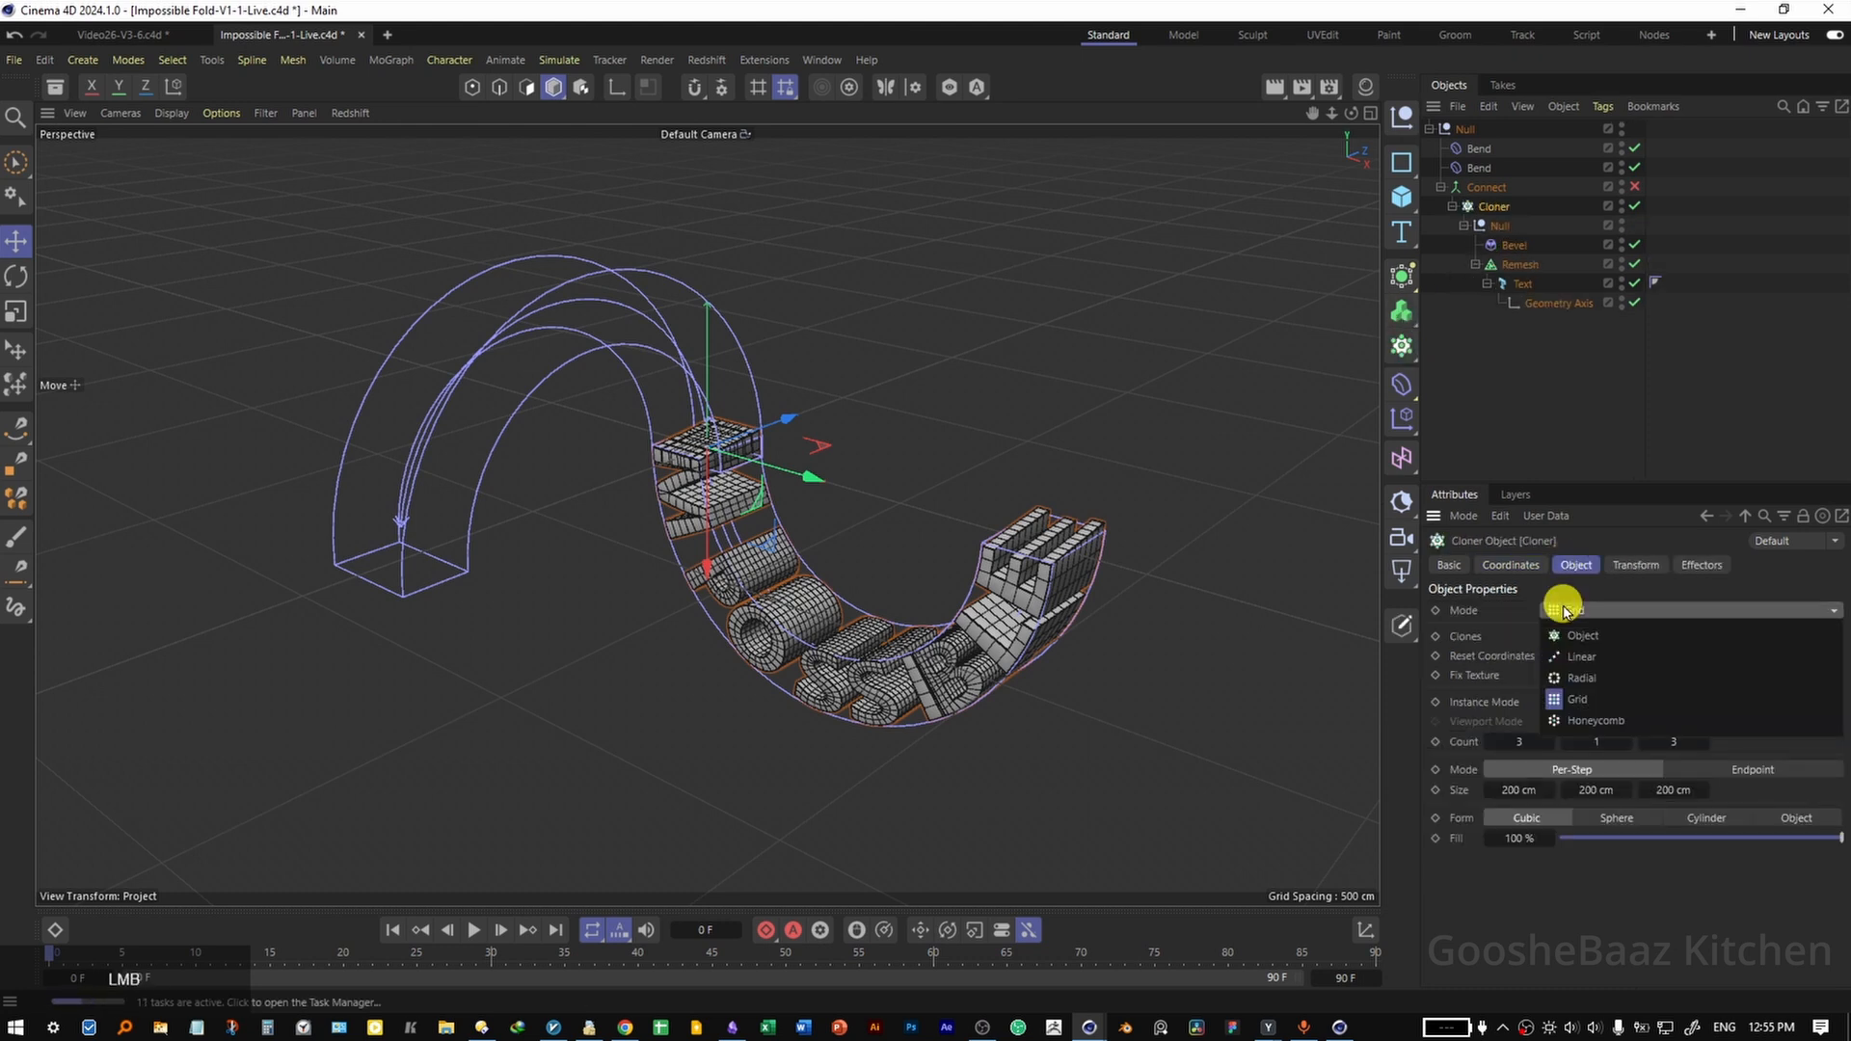
click(1562, 648)
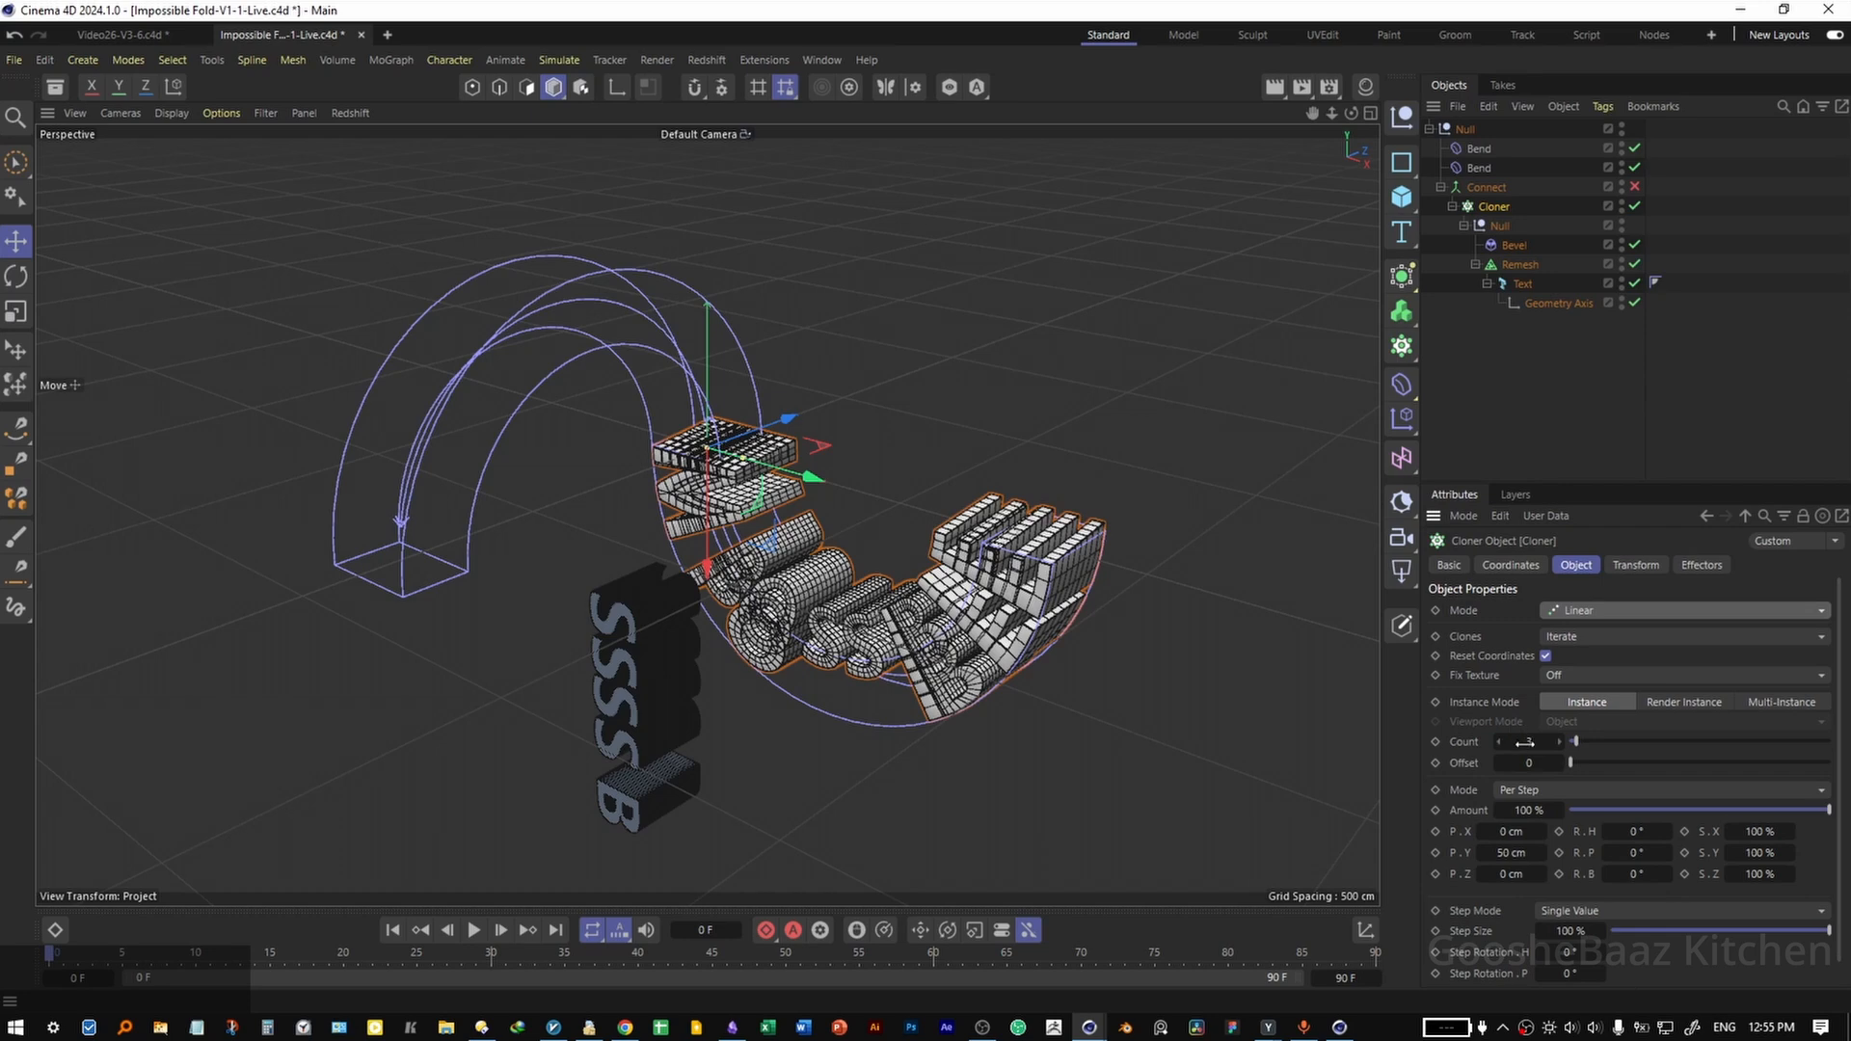
click(1524, 742)
key(Return)
Set the Cloner's per-step offset to 0 cm in Y and 1080 cm in X.
click(1509, 850)
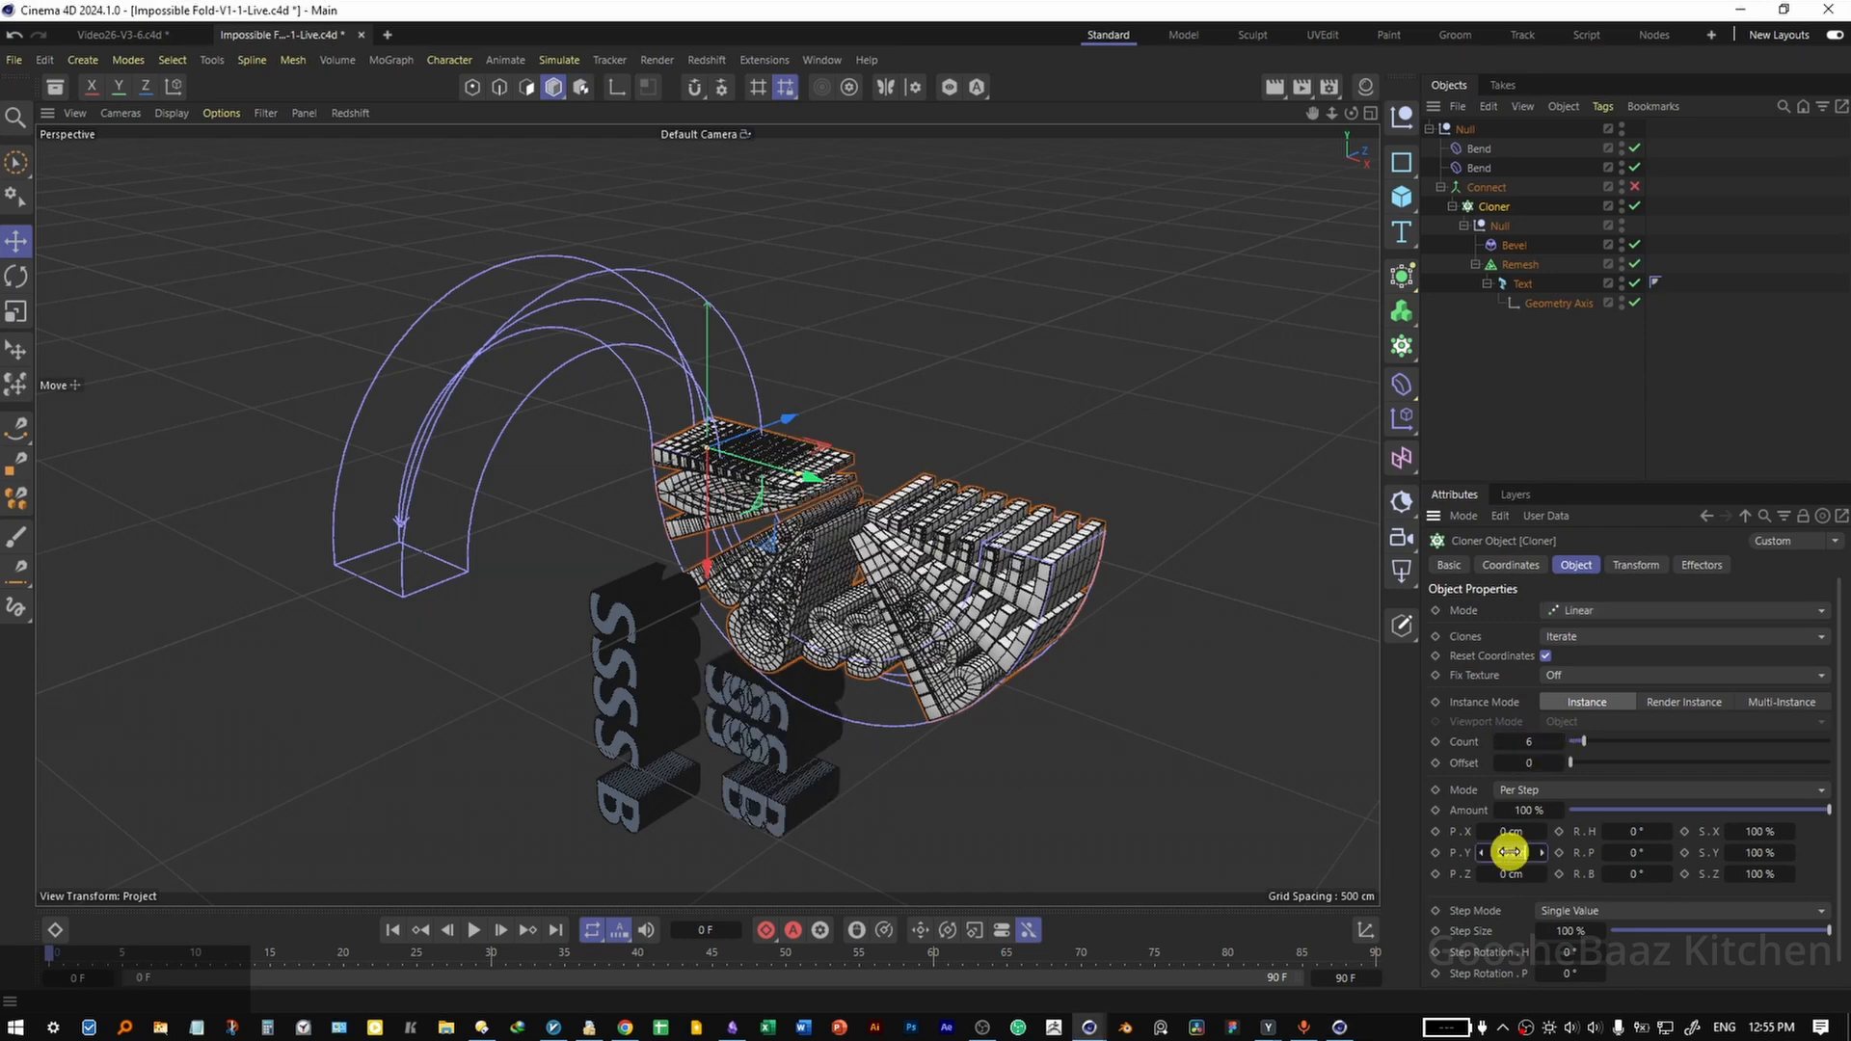
click(1510, 831)
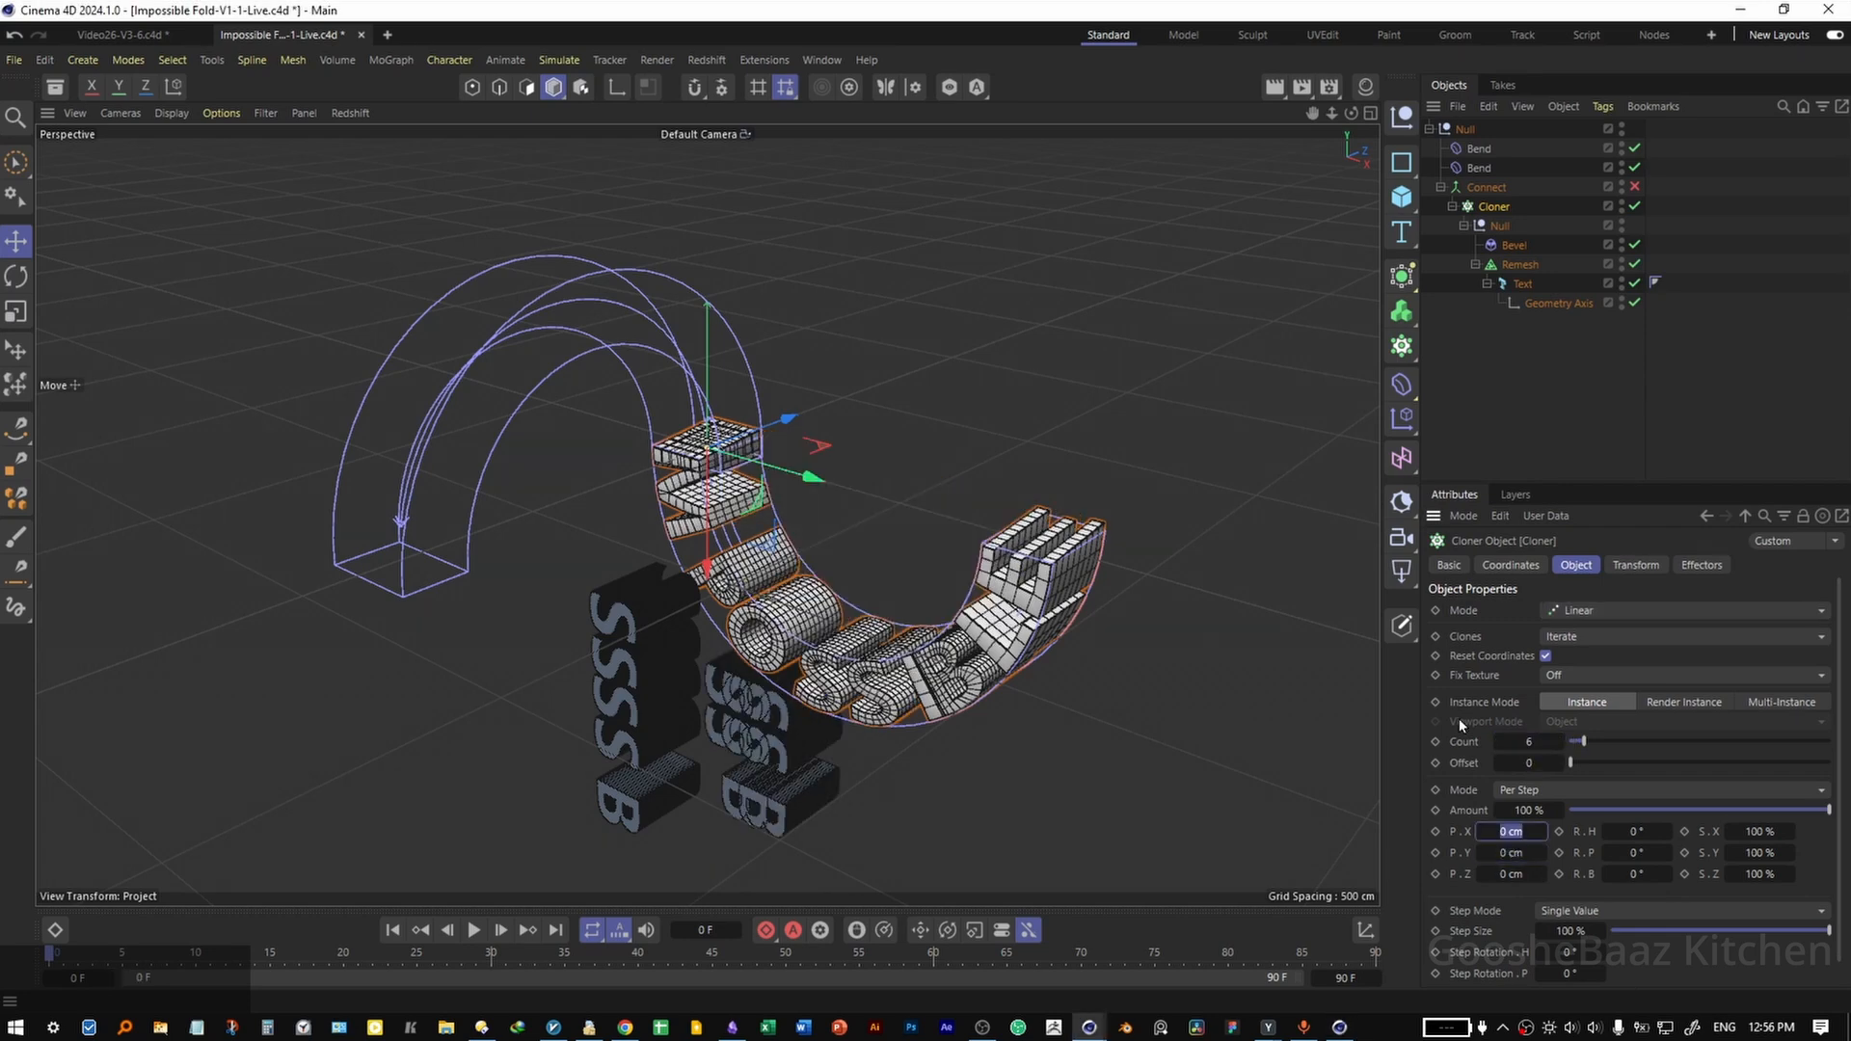
text(1080)
key(Return)
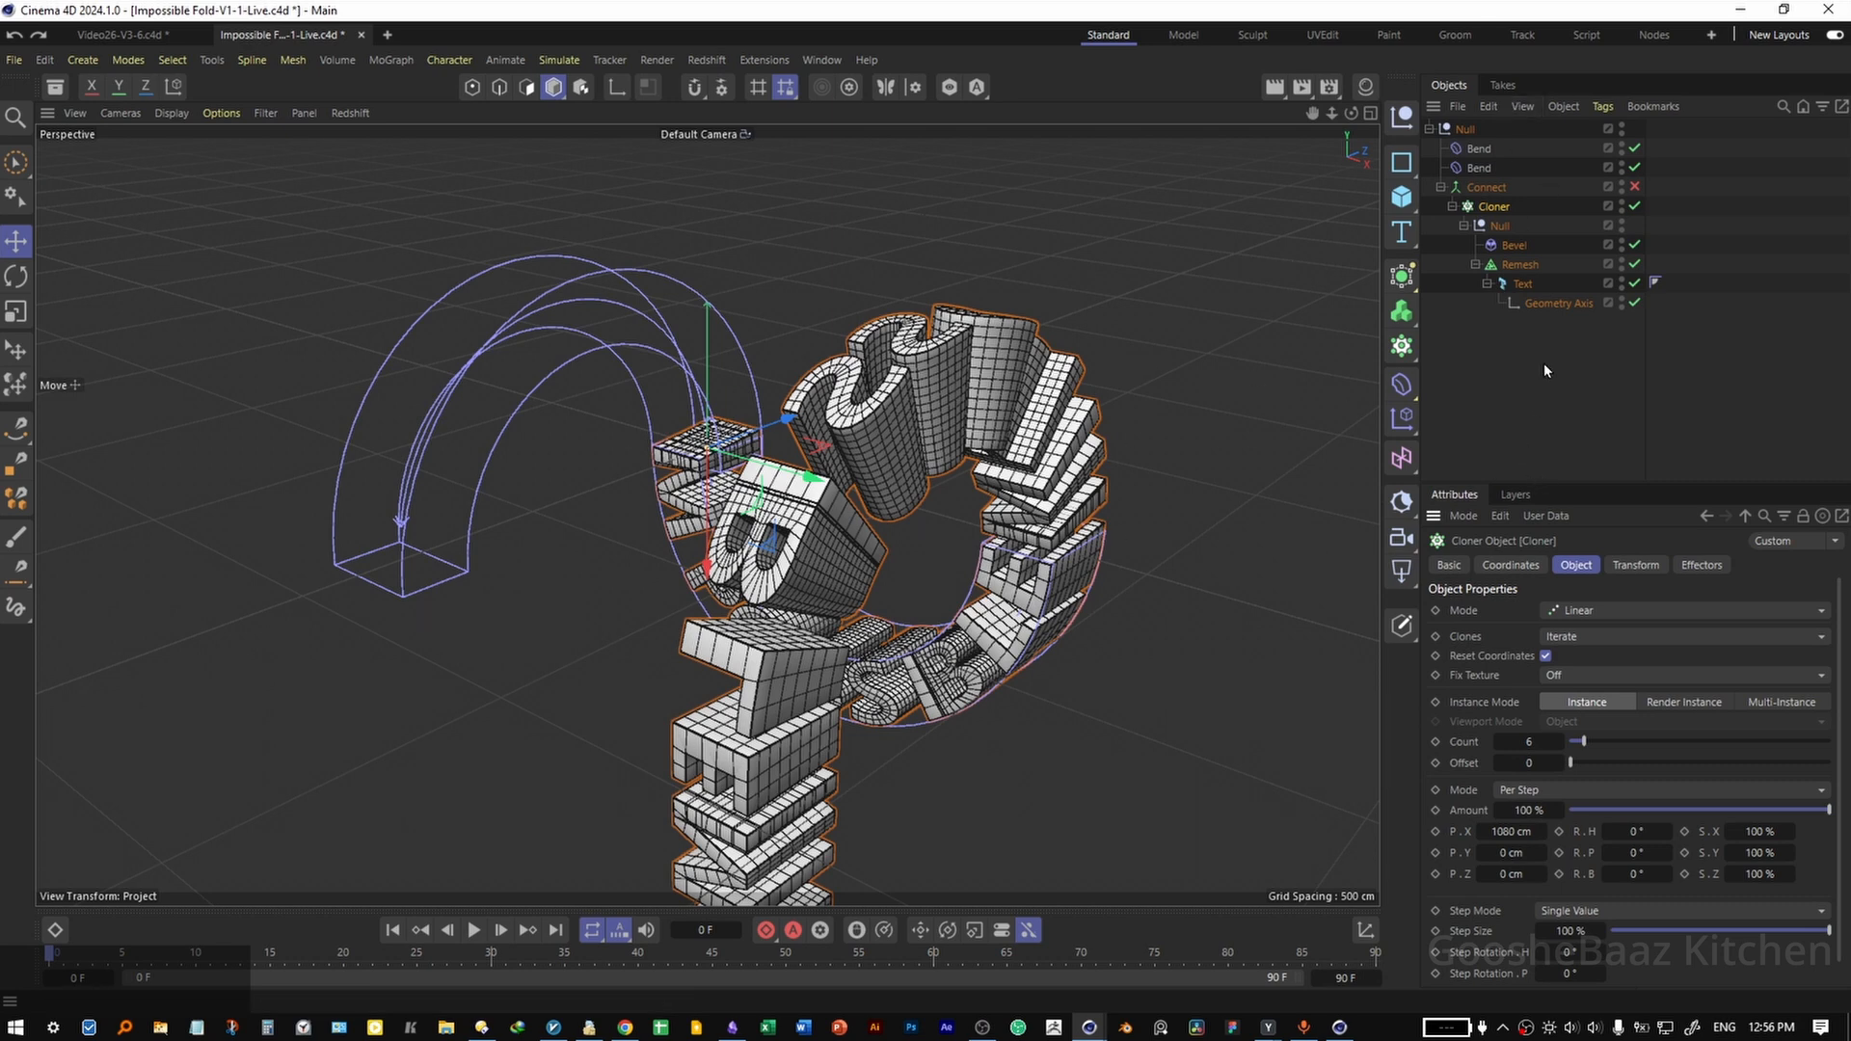
Disable the Remesh generator and the Bevel deformer inside the Cloner.
click(1635, 264)
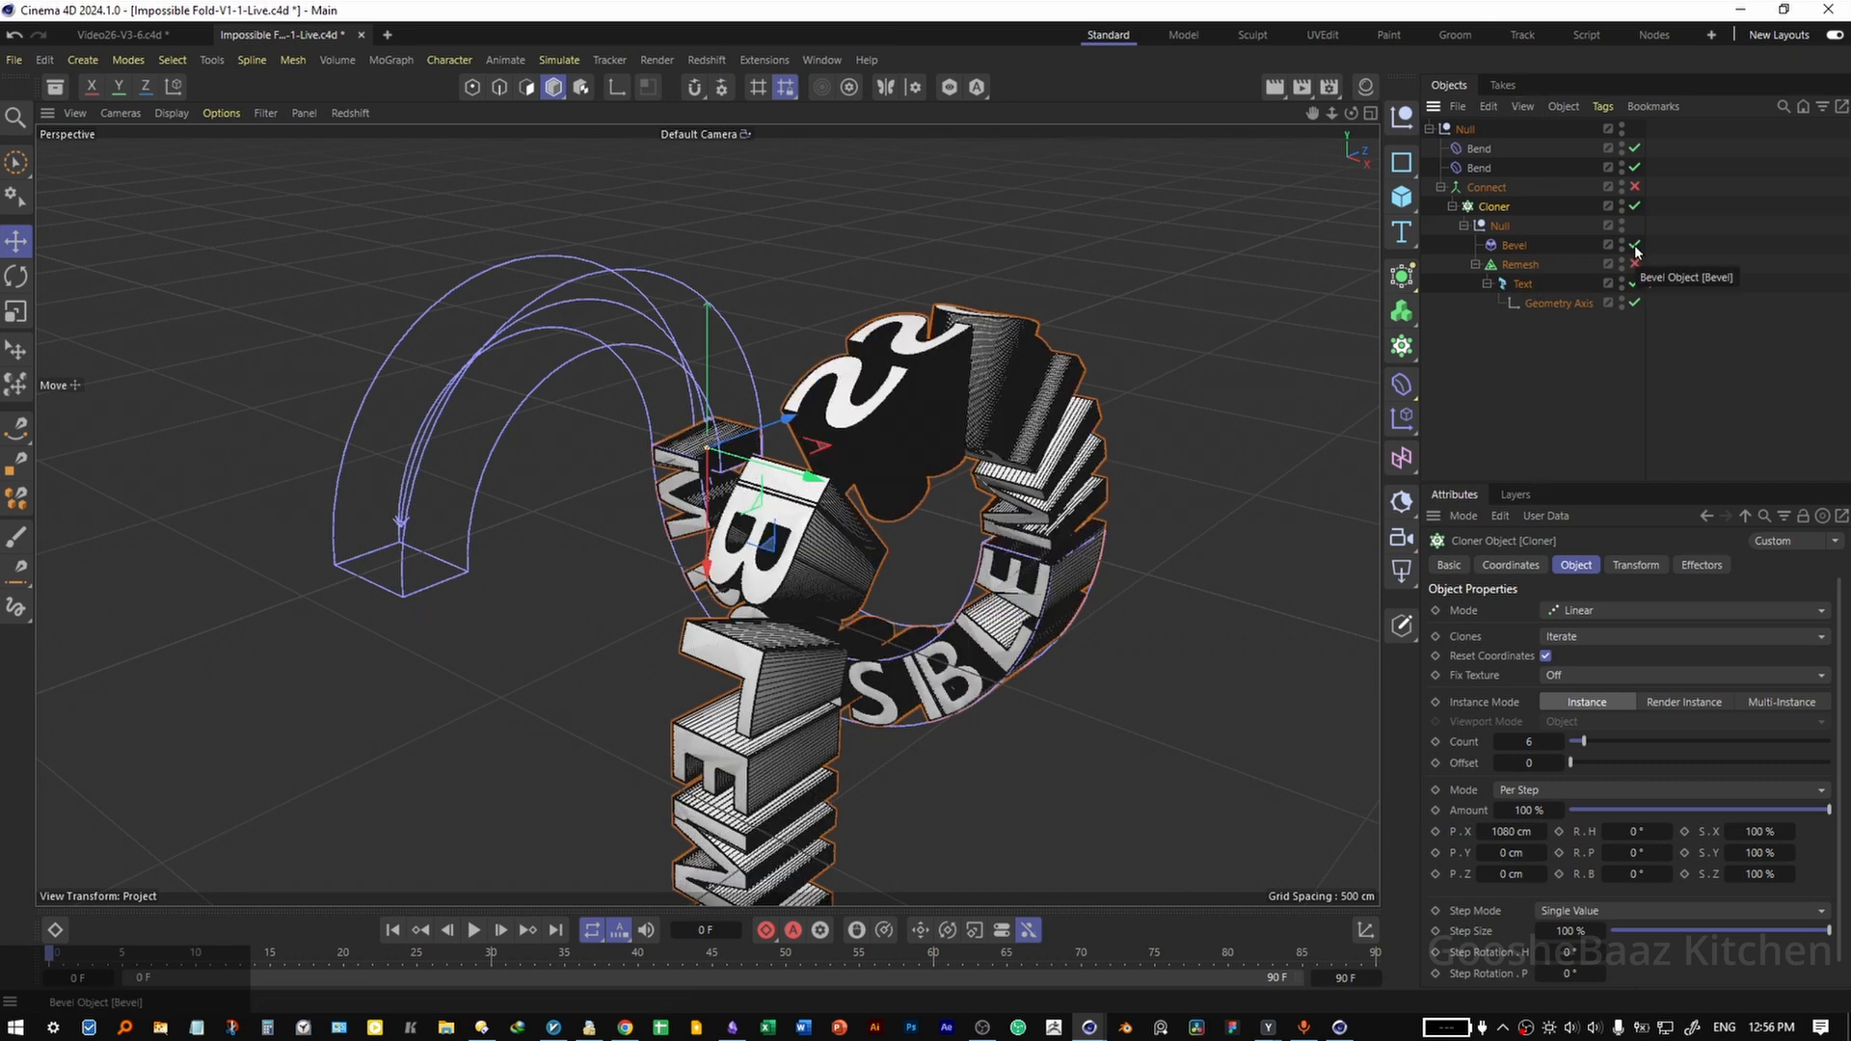
click(1635, 245)
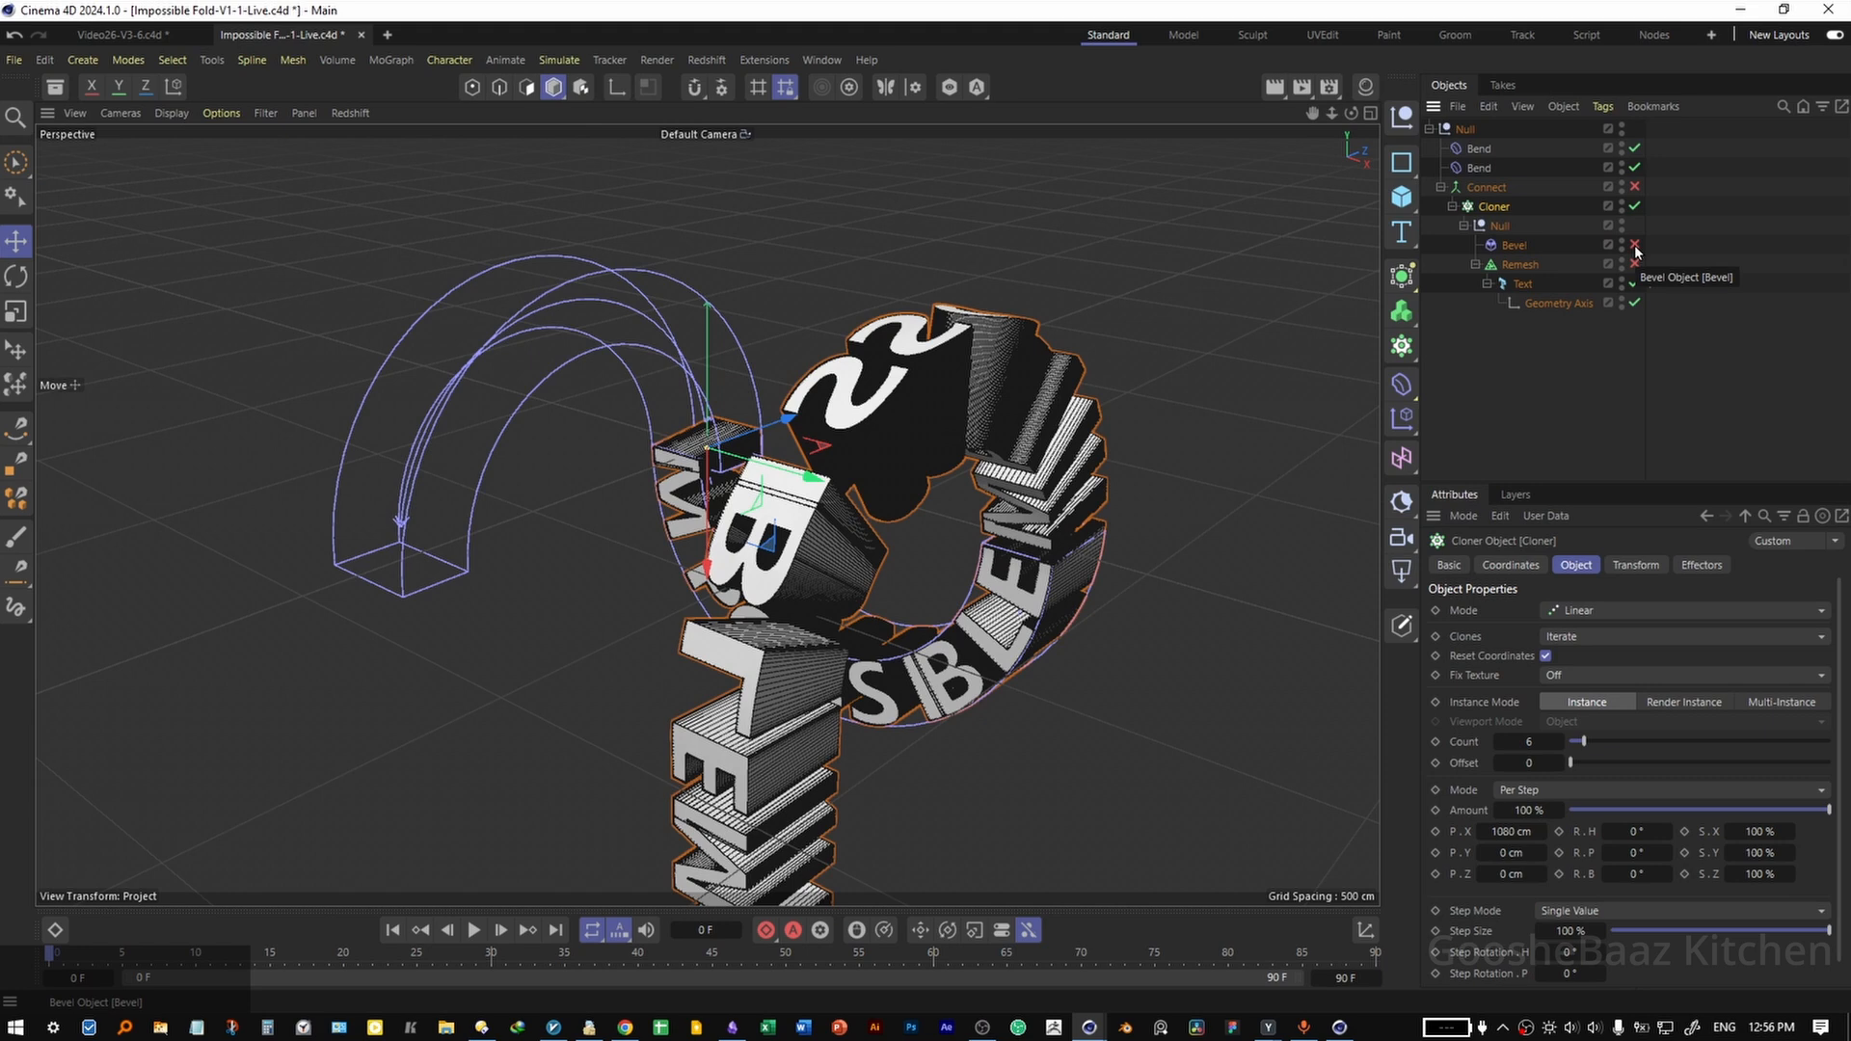
Shift the Cloner's X position so the text also runs through the upper bend, and save the project.
click(1489, 206)
click(1514, 565)
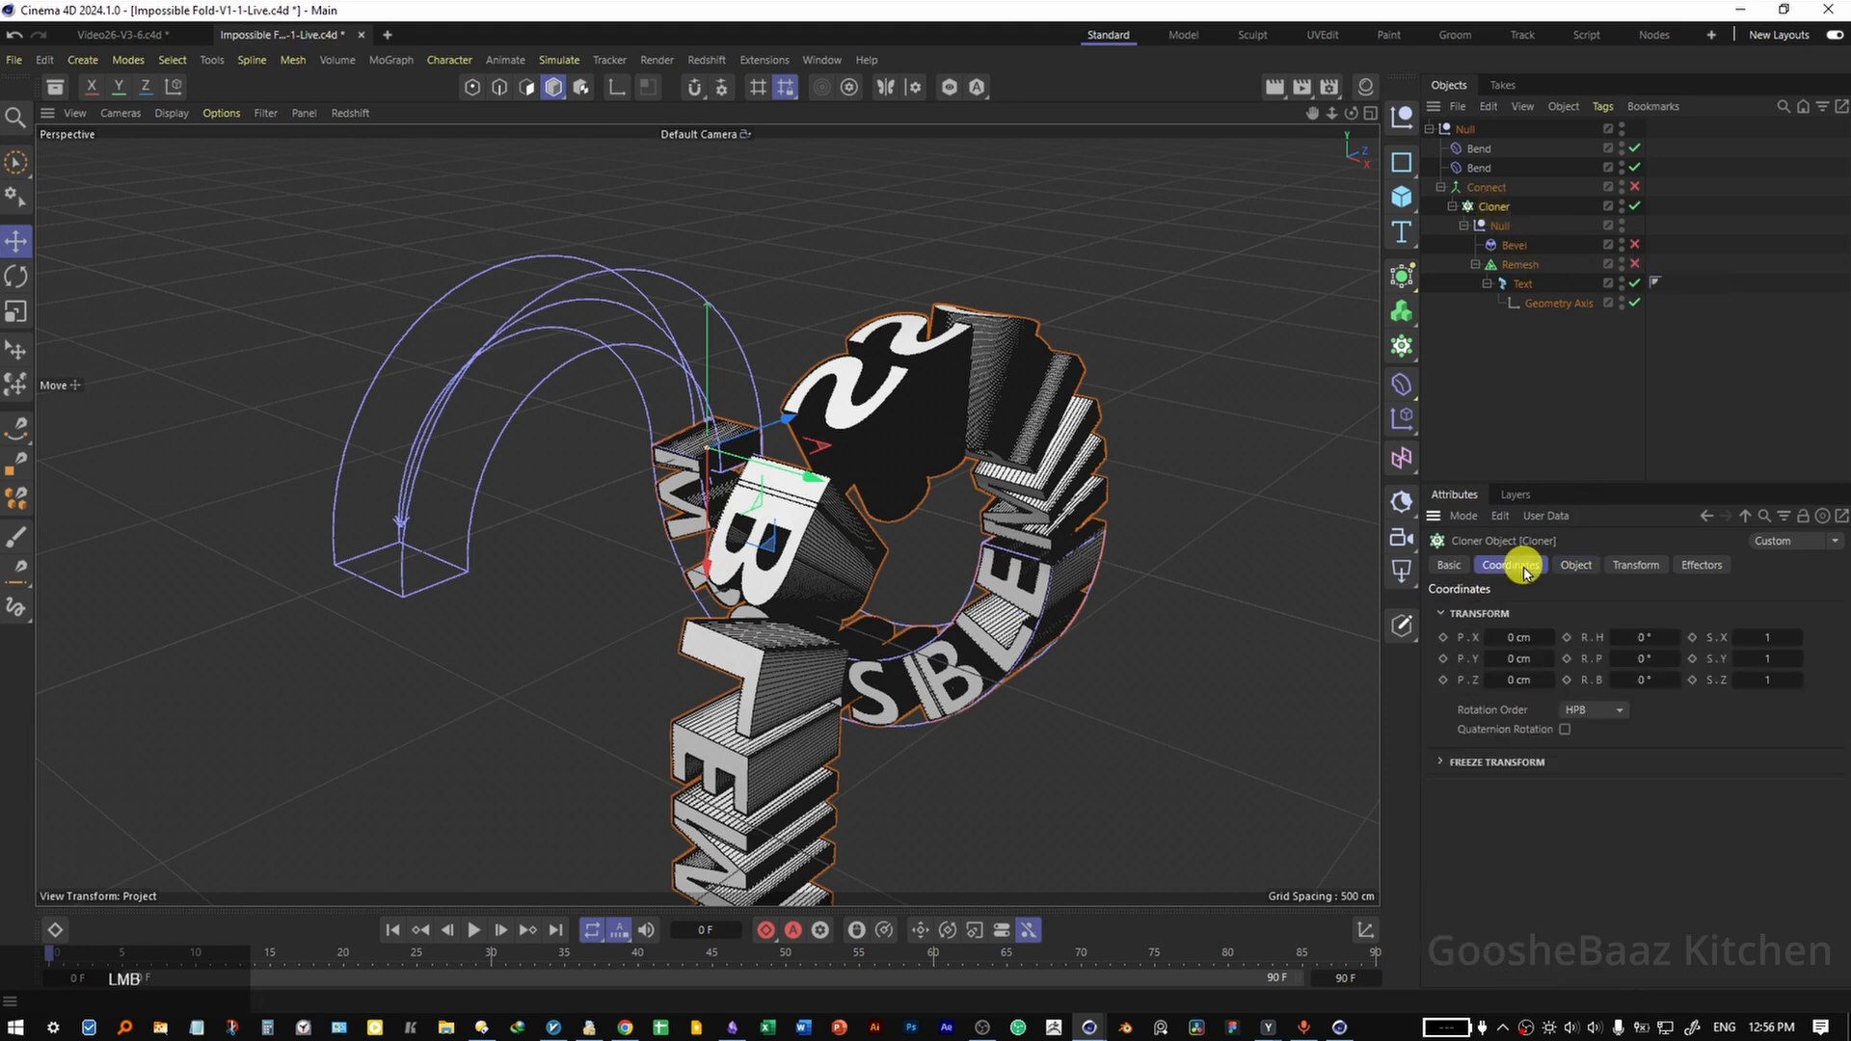
mouse_move(1521, 636)
mouse_down()
mouse_move(1420, 661)
mouse_move(1517, 628)
mouse_move(1536, 590)
mouse_up()
click(1578, 436)
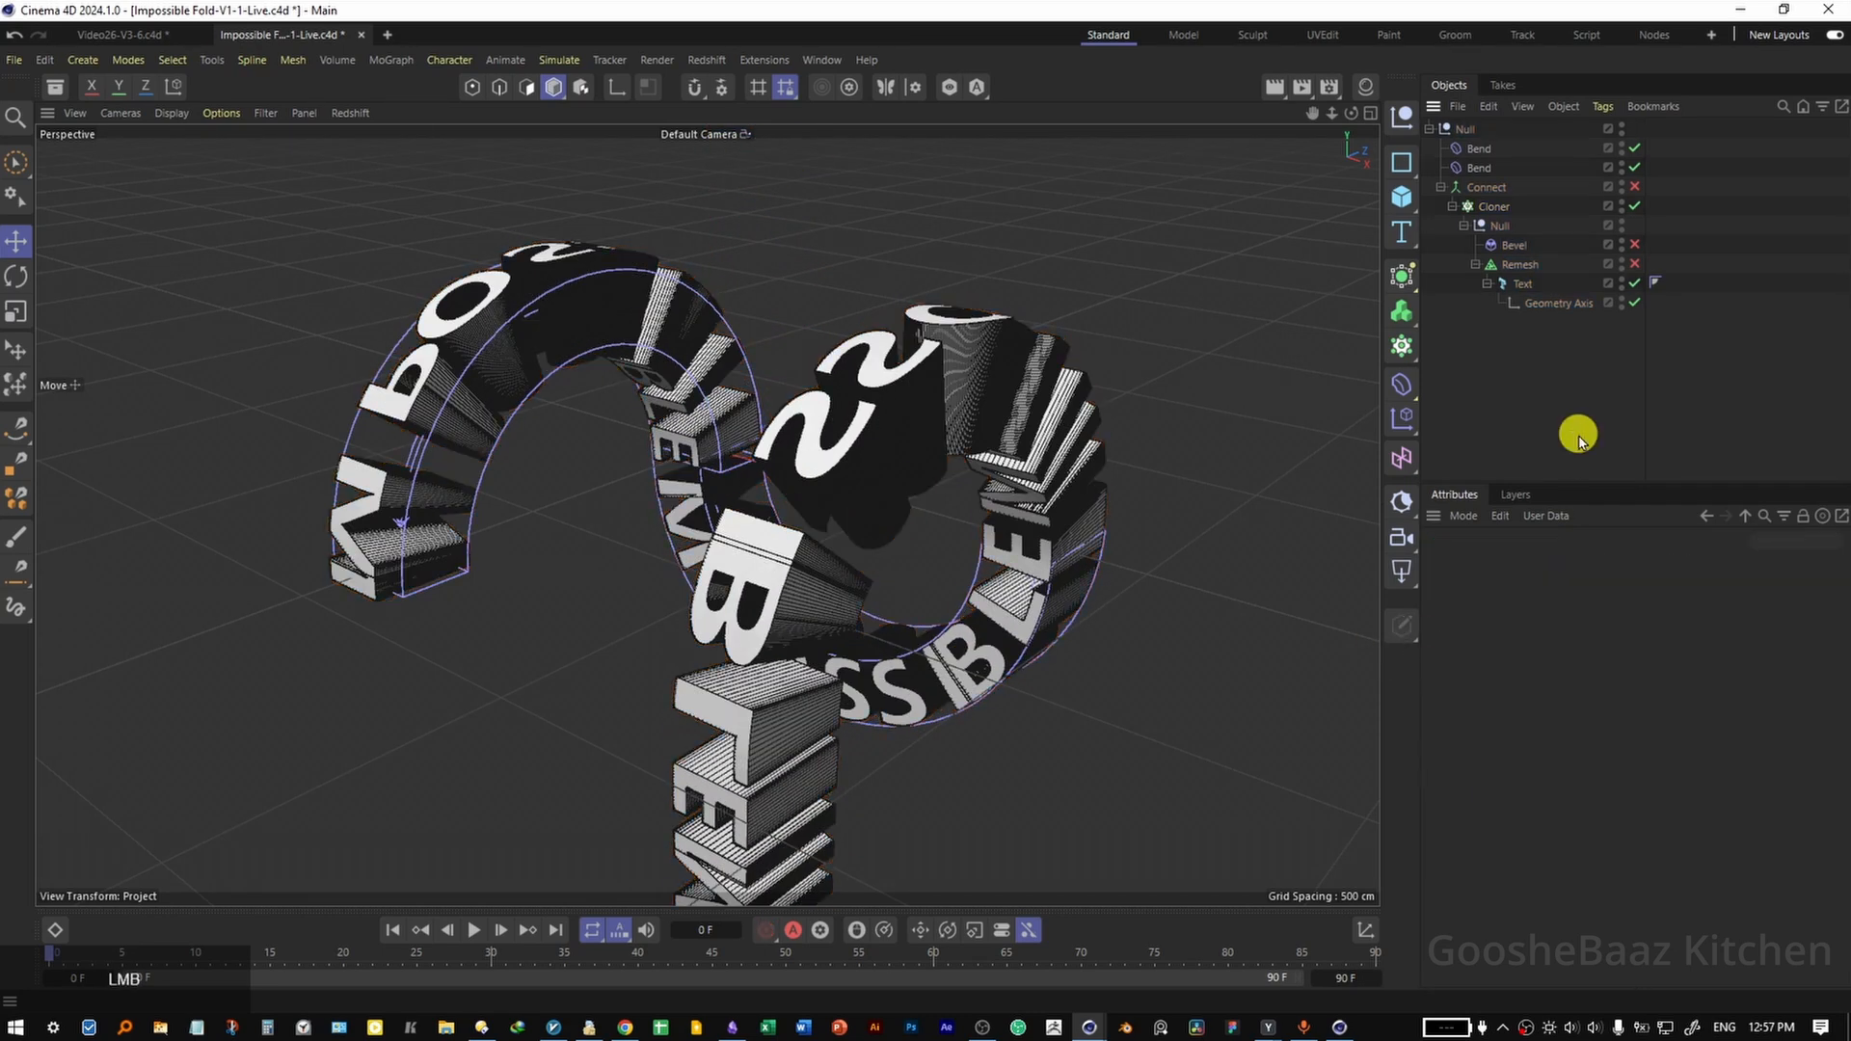
key(ctrl+s)
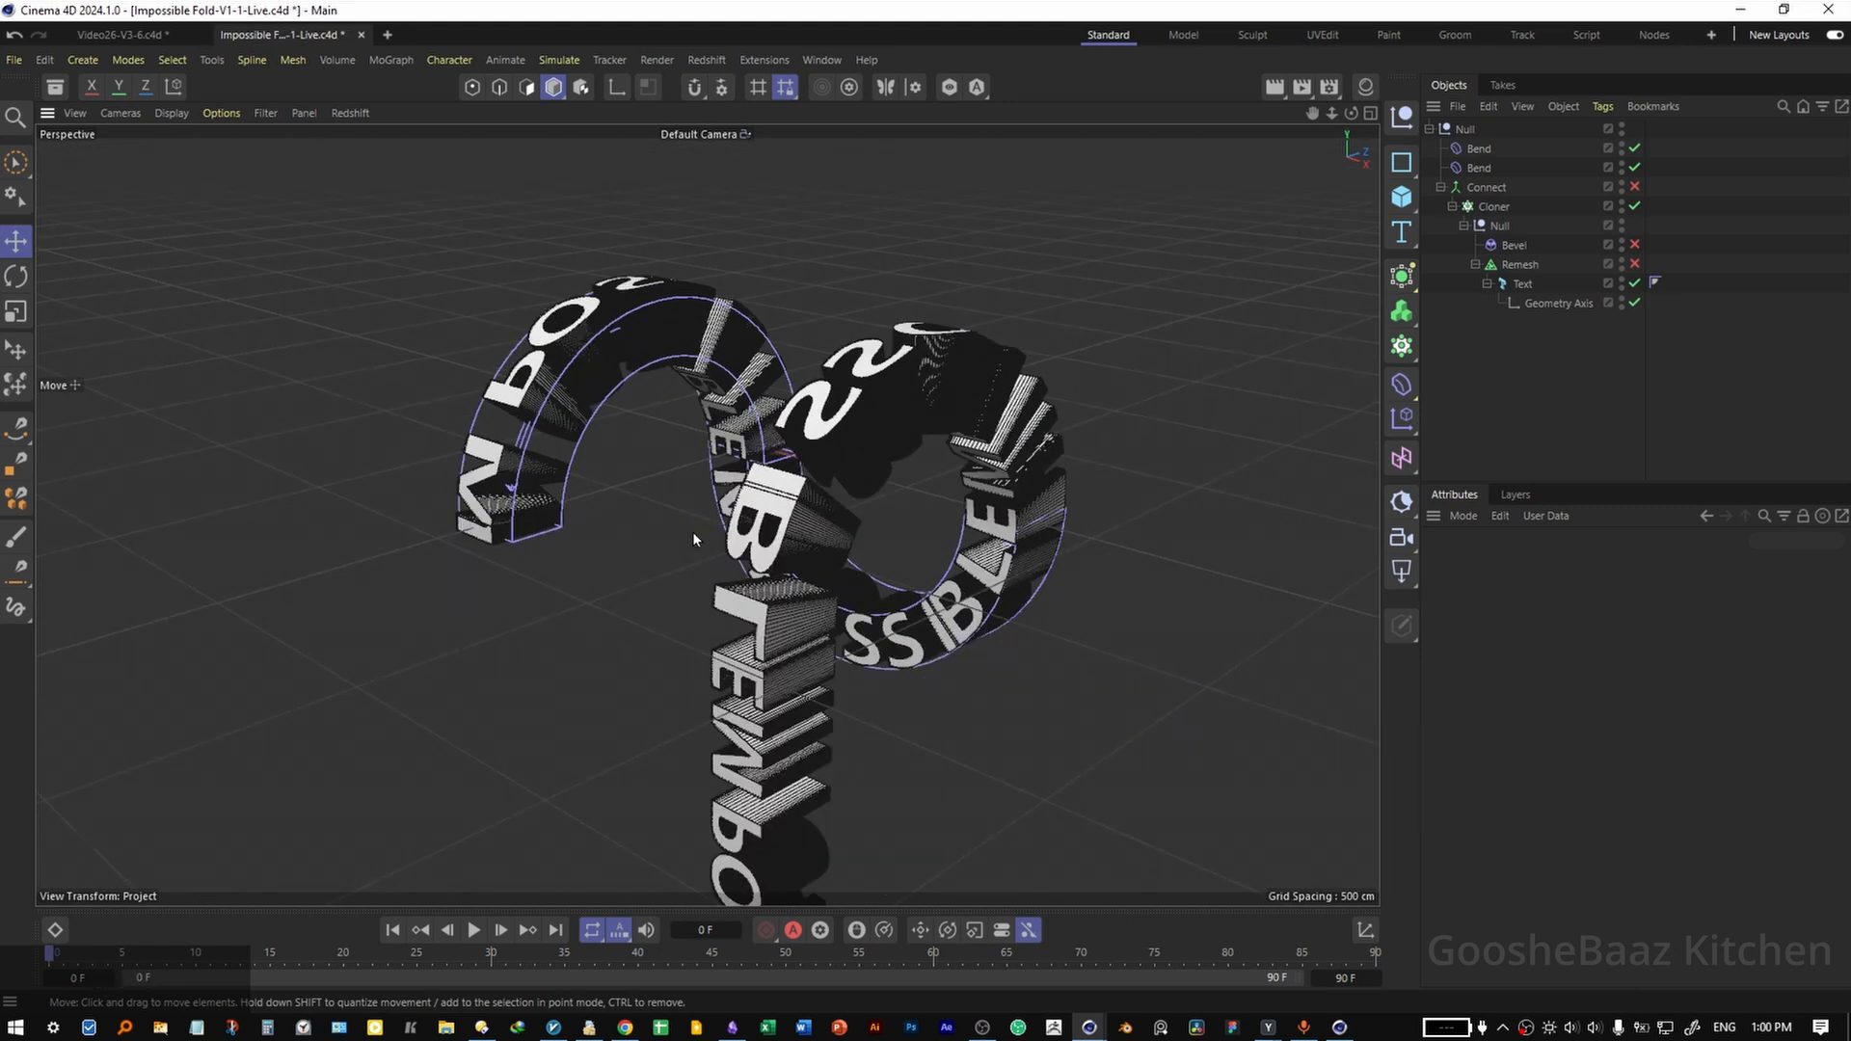
Switch the viewport's projection from perspective to Parallel and view the bent text at an angle.
click(121, 113)
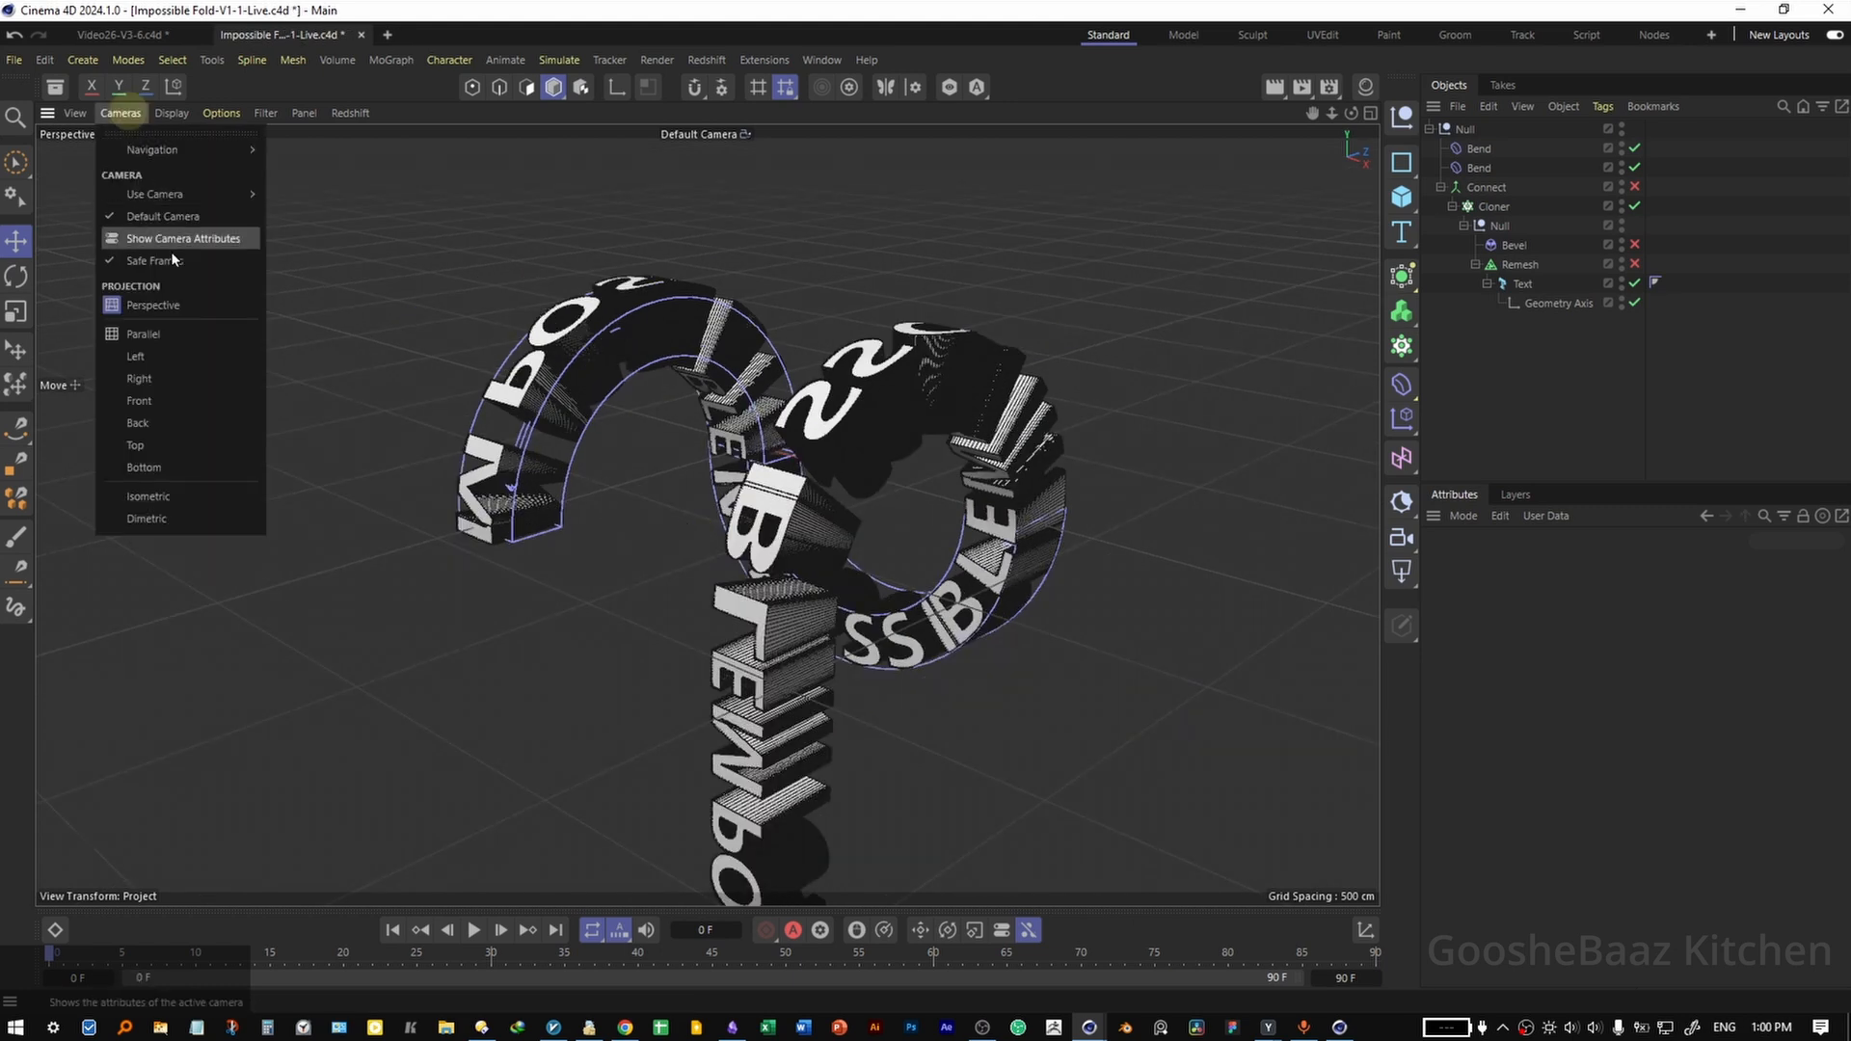
click(159, 334)
drag(911, 617, 789, 653)
drag(881, 672, 853, 614)
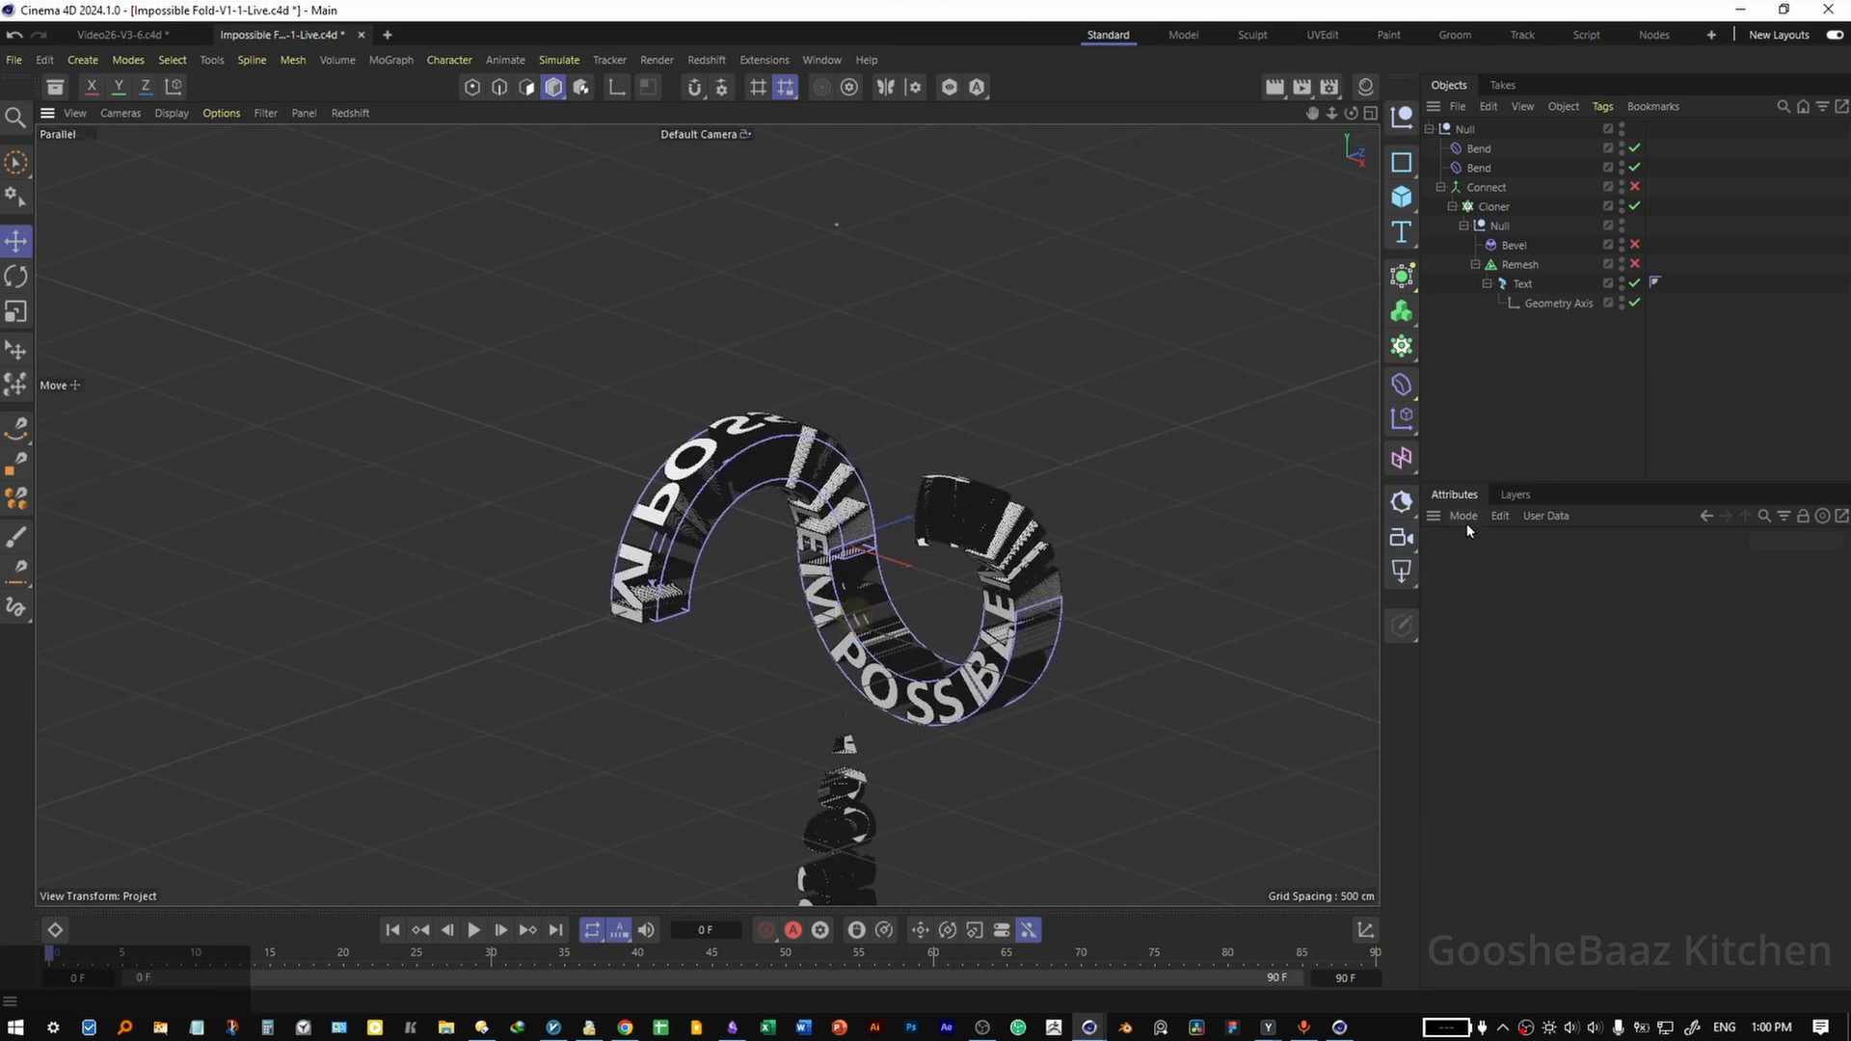
Disable near clipping in the viewport camera's details so the whole text displays in the parallel view.
click(1465, 518)
click(1499, 903)
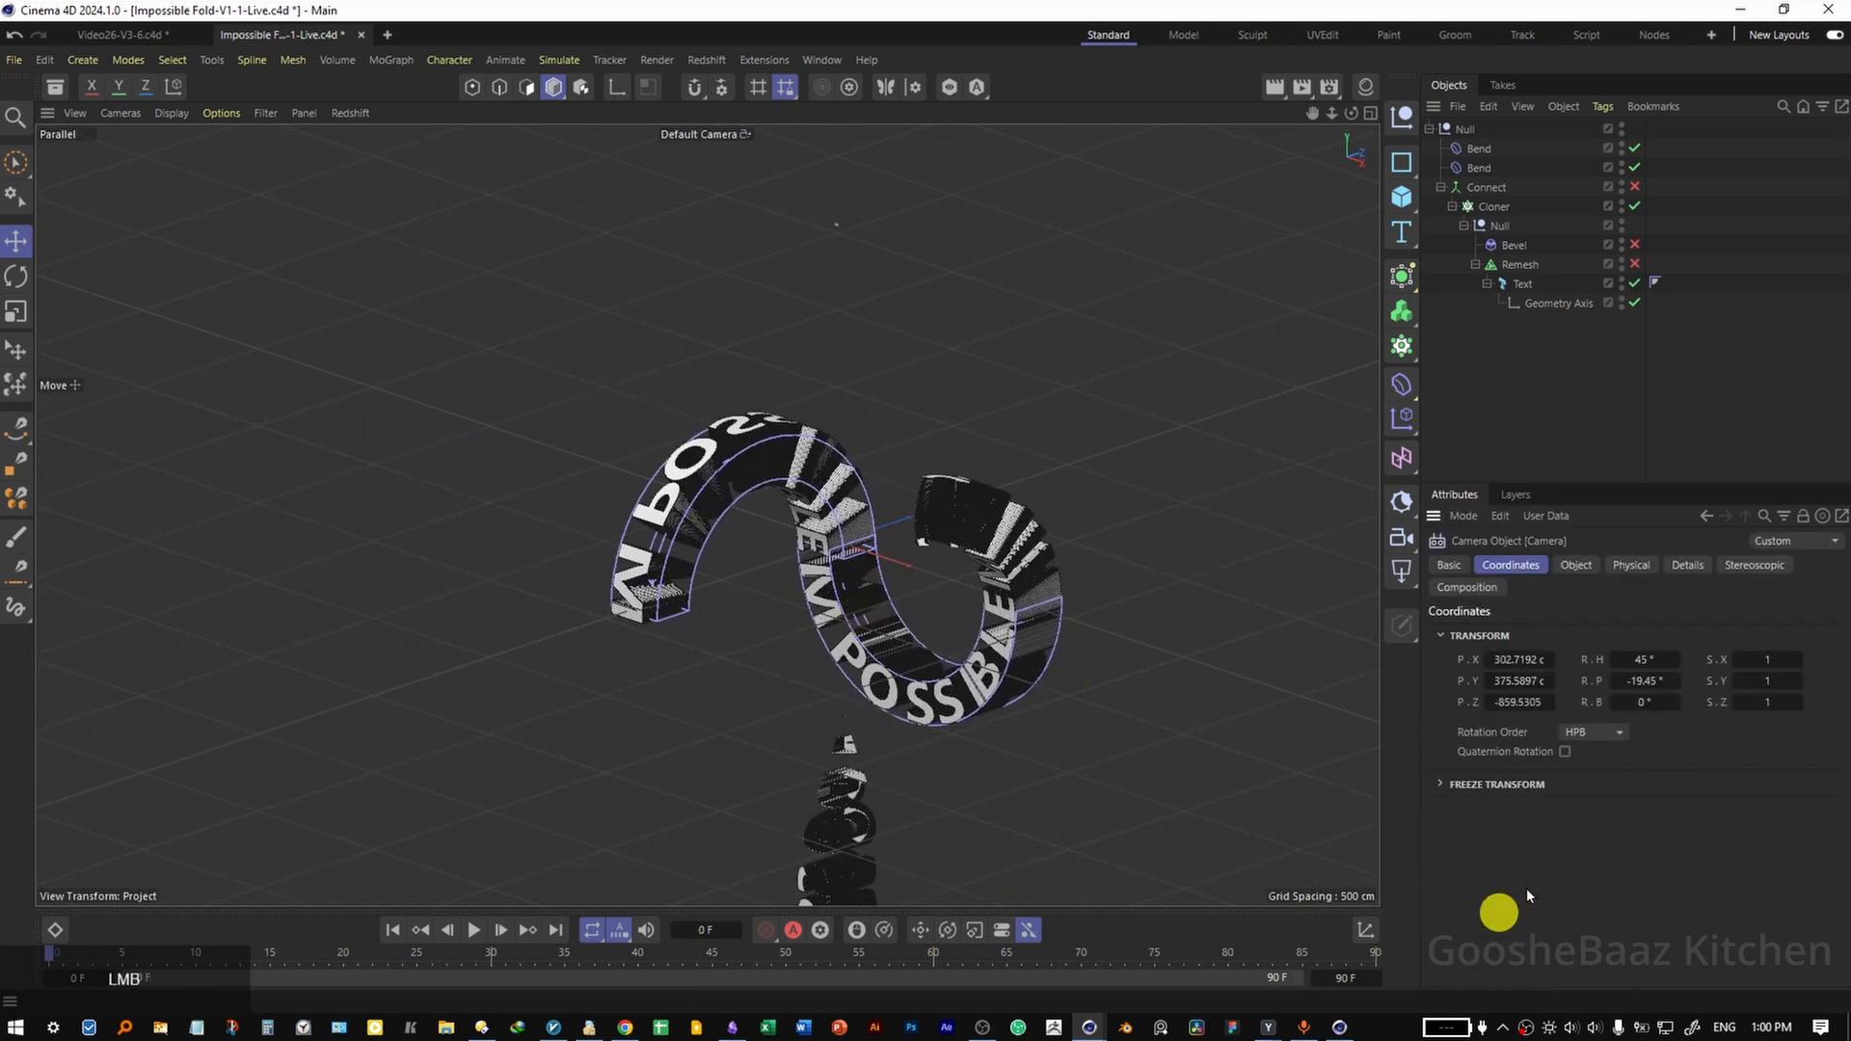
click(1685, 565)
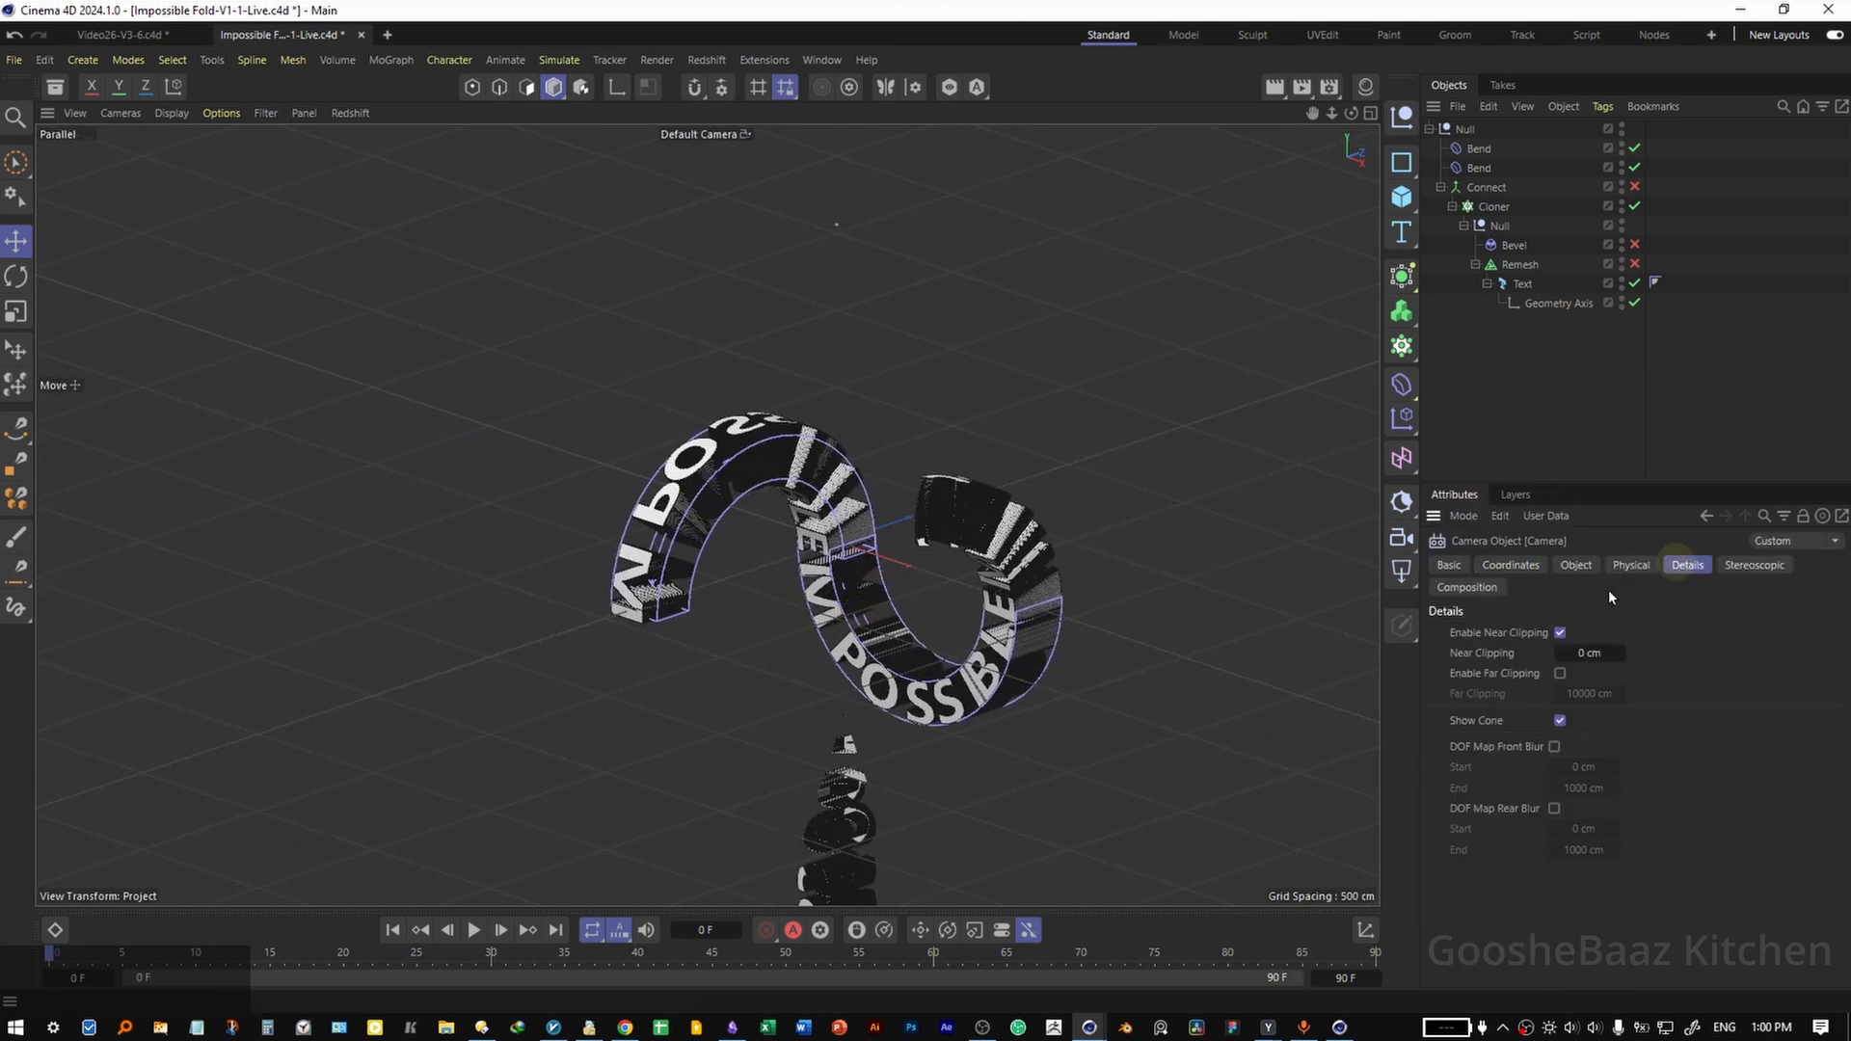
click(1560, 632)
drag(793, 714, 727, 500)
Set the Cloner's X position to -1511 cm and save the project.
click(1493, 207)
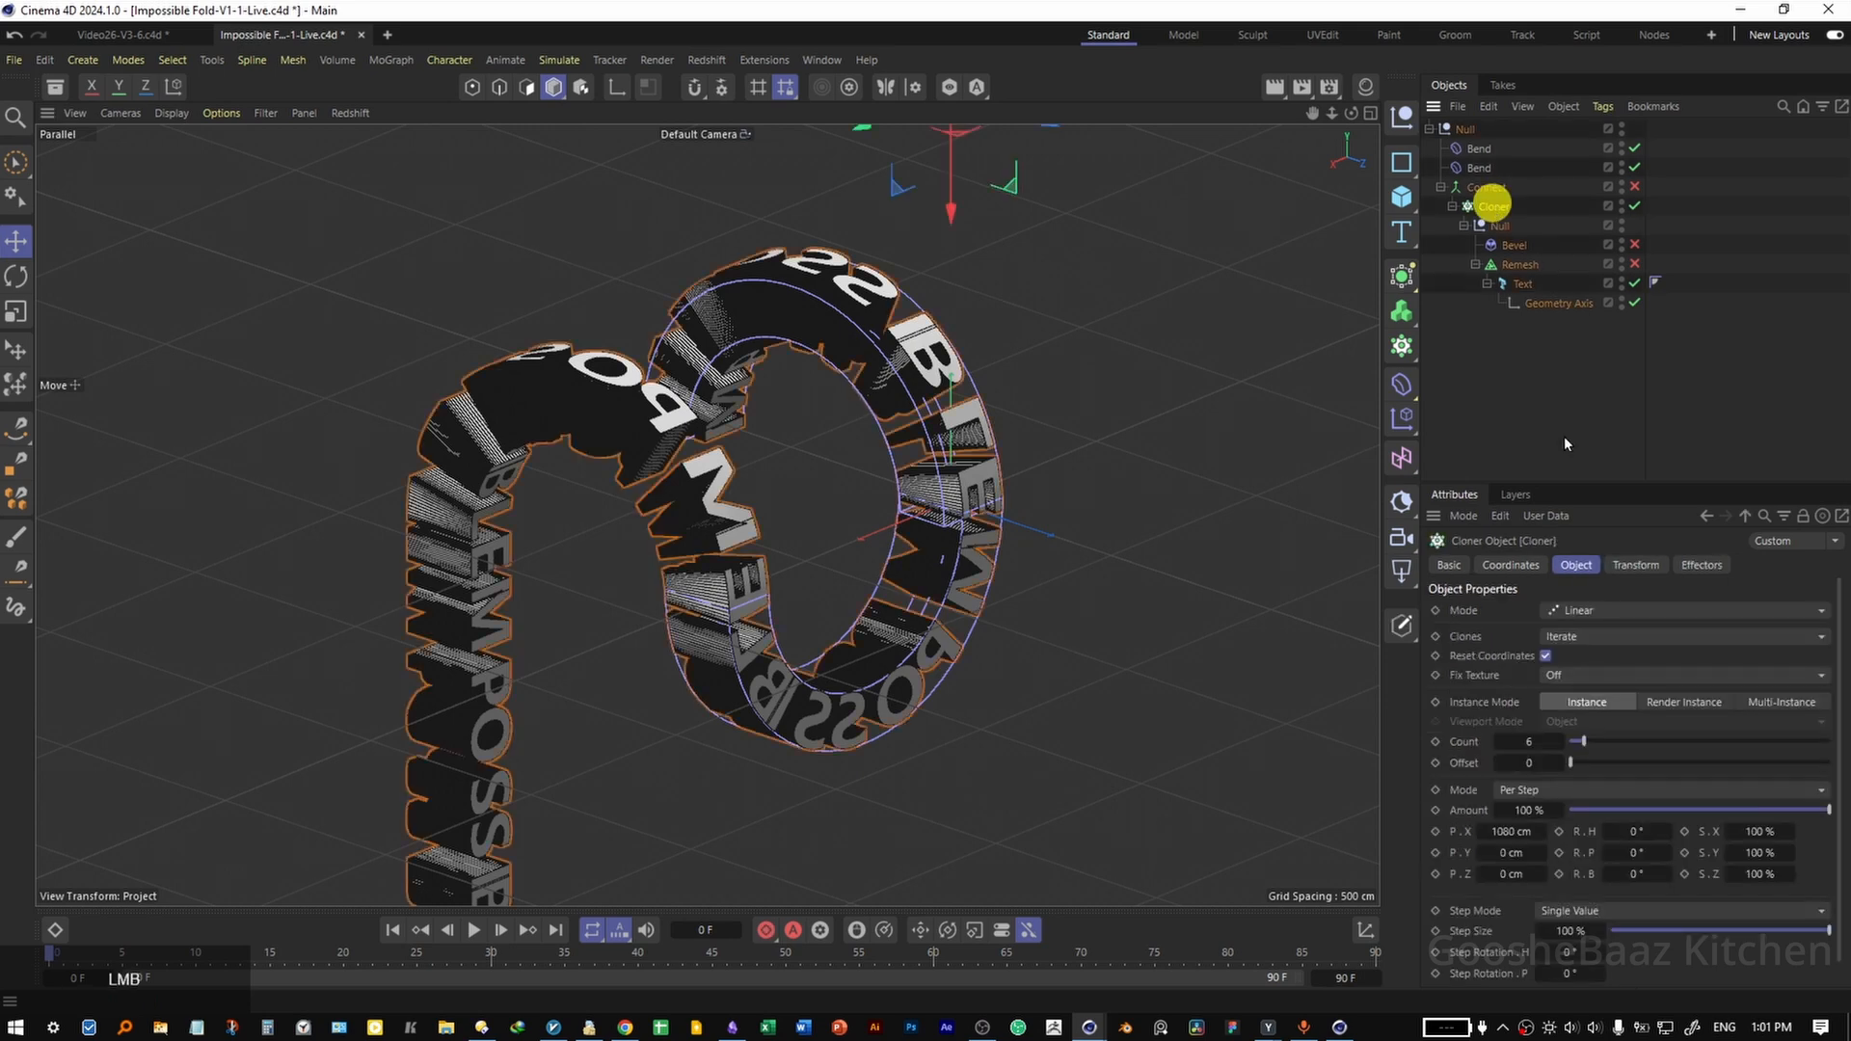
click(1509, 566)
mouse_move(1491, 637)
mouse_down()
mouse_move(1331, 645)
mouse_move(1395, 654)
mouse_move(1512, 640)
mouse_move(940, 591)
mouse_up()
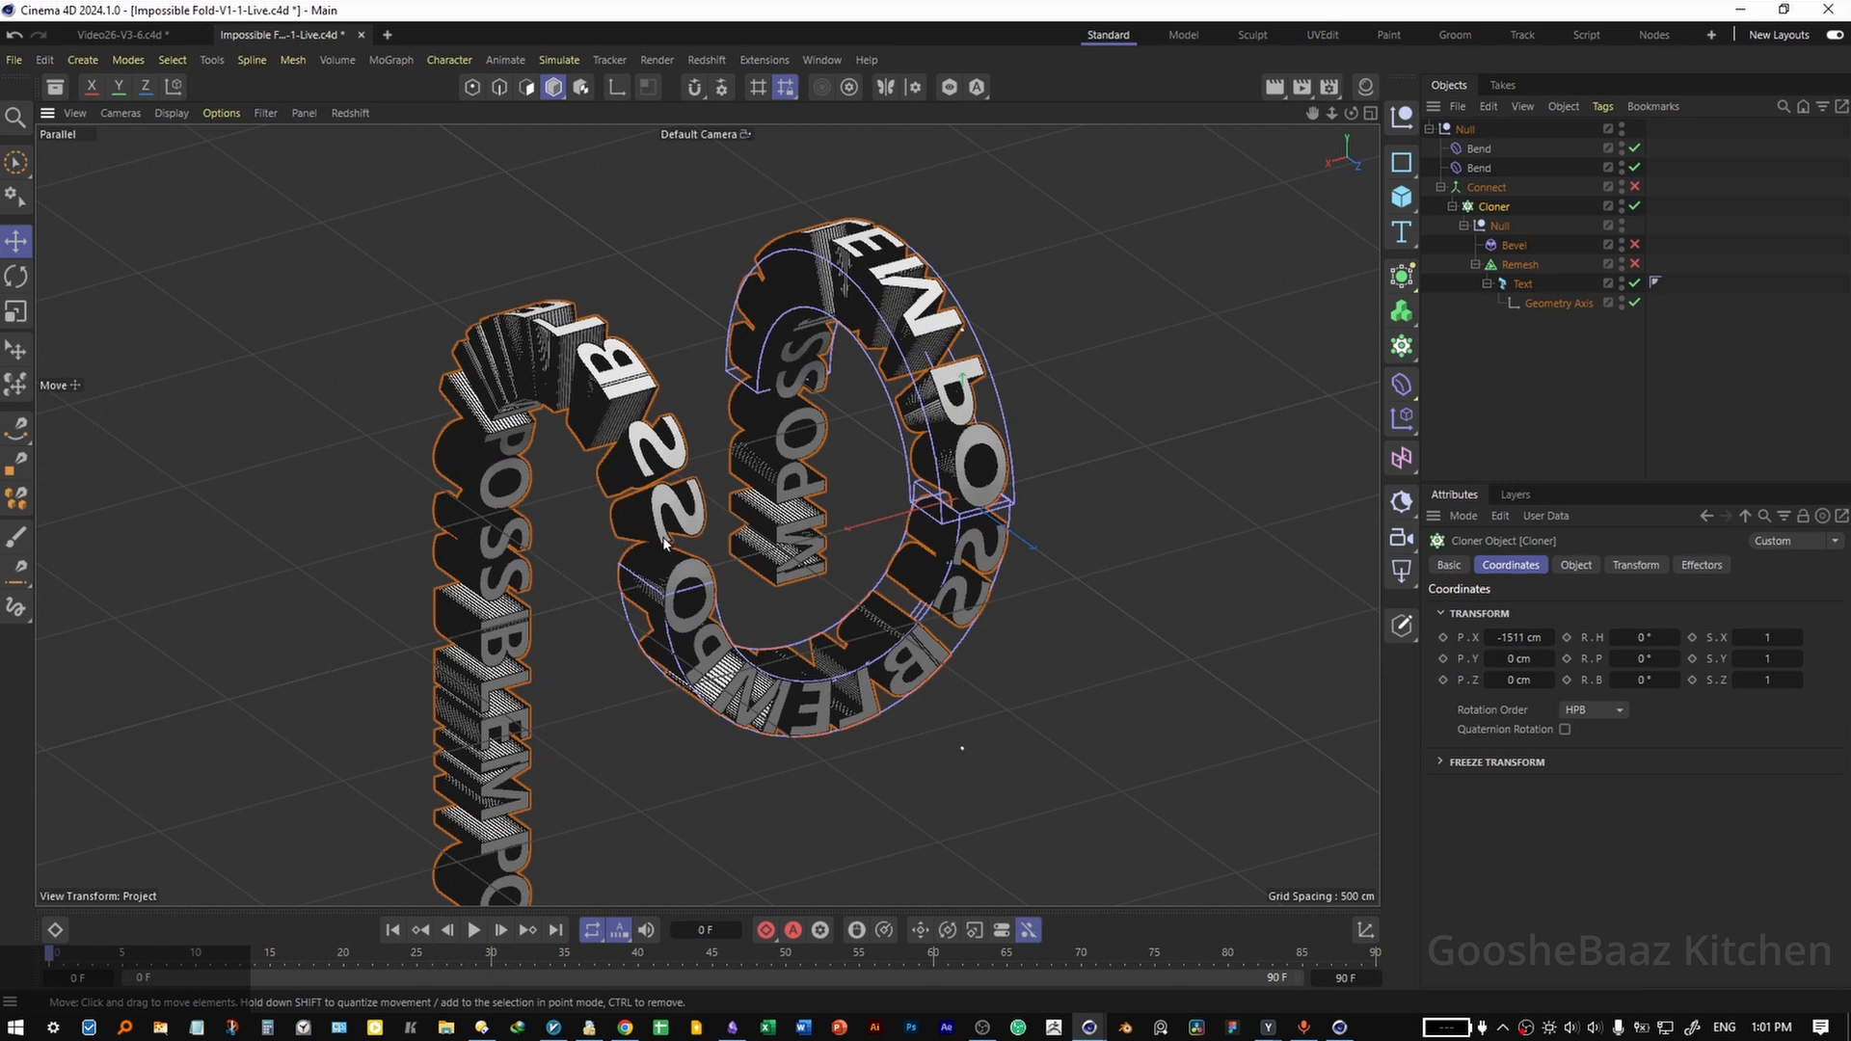
click(1538, 402)
key(ctrl+s)
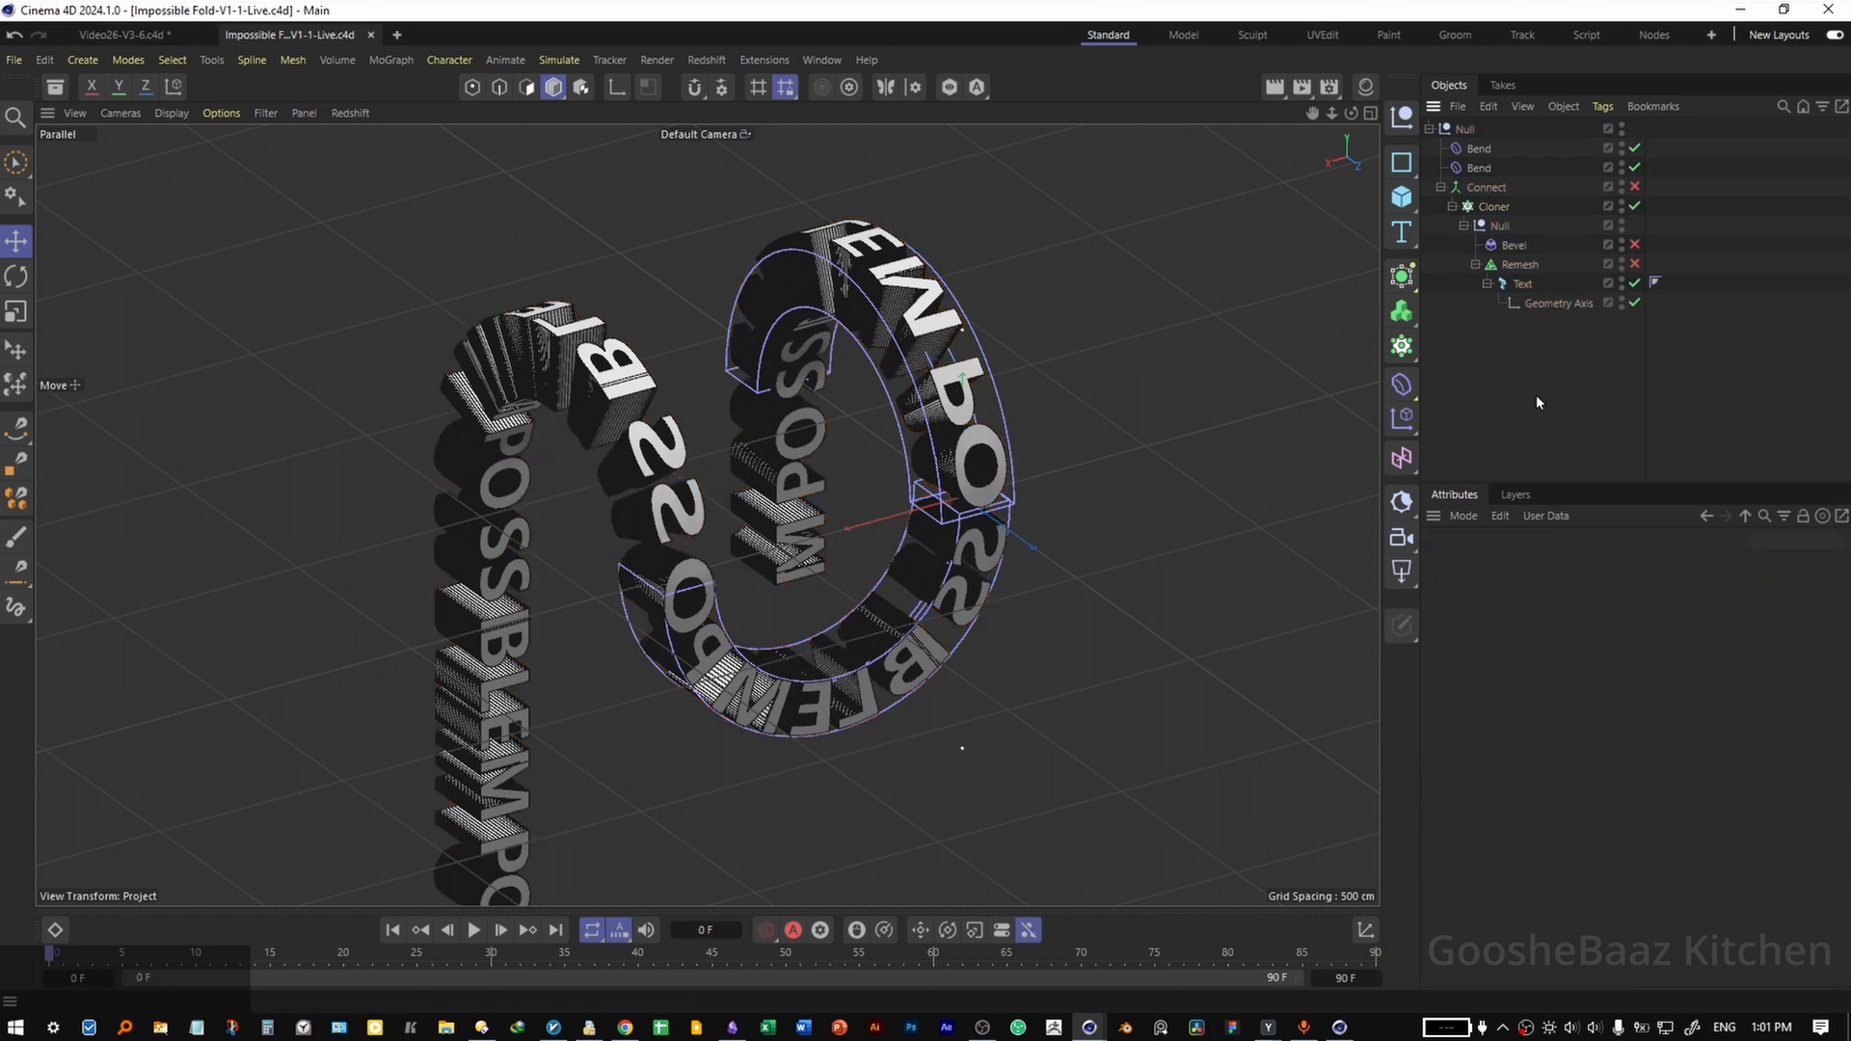
Wrap the Cloner in a Boole, add a Cube inside it, and order the Cloner above the Cube.
click(1485, 206)
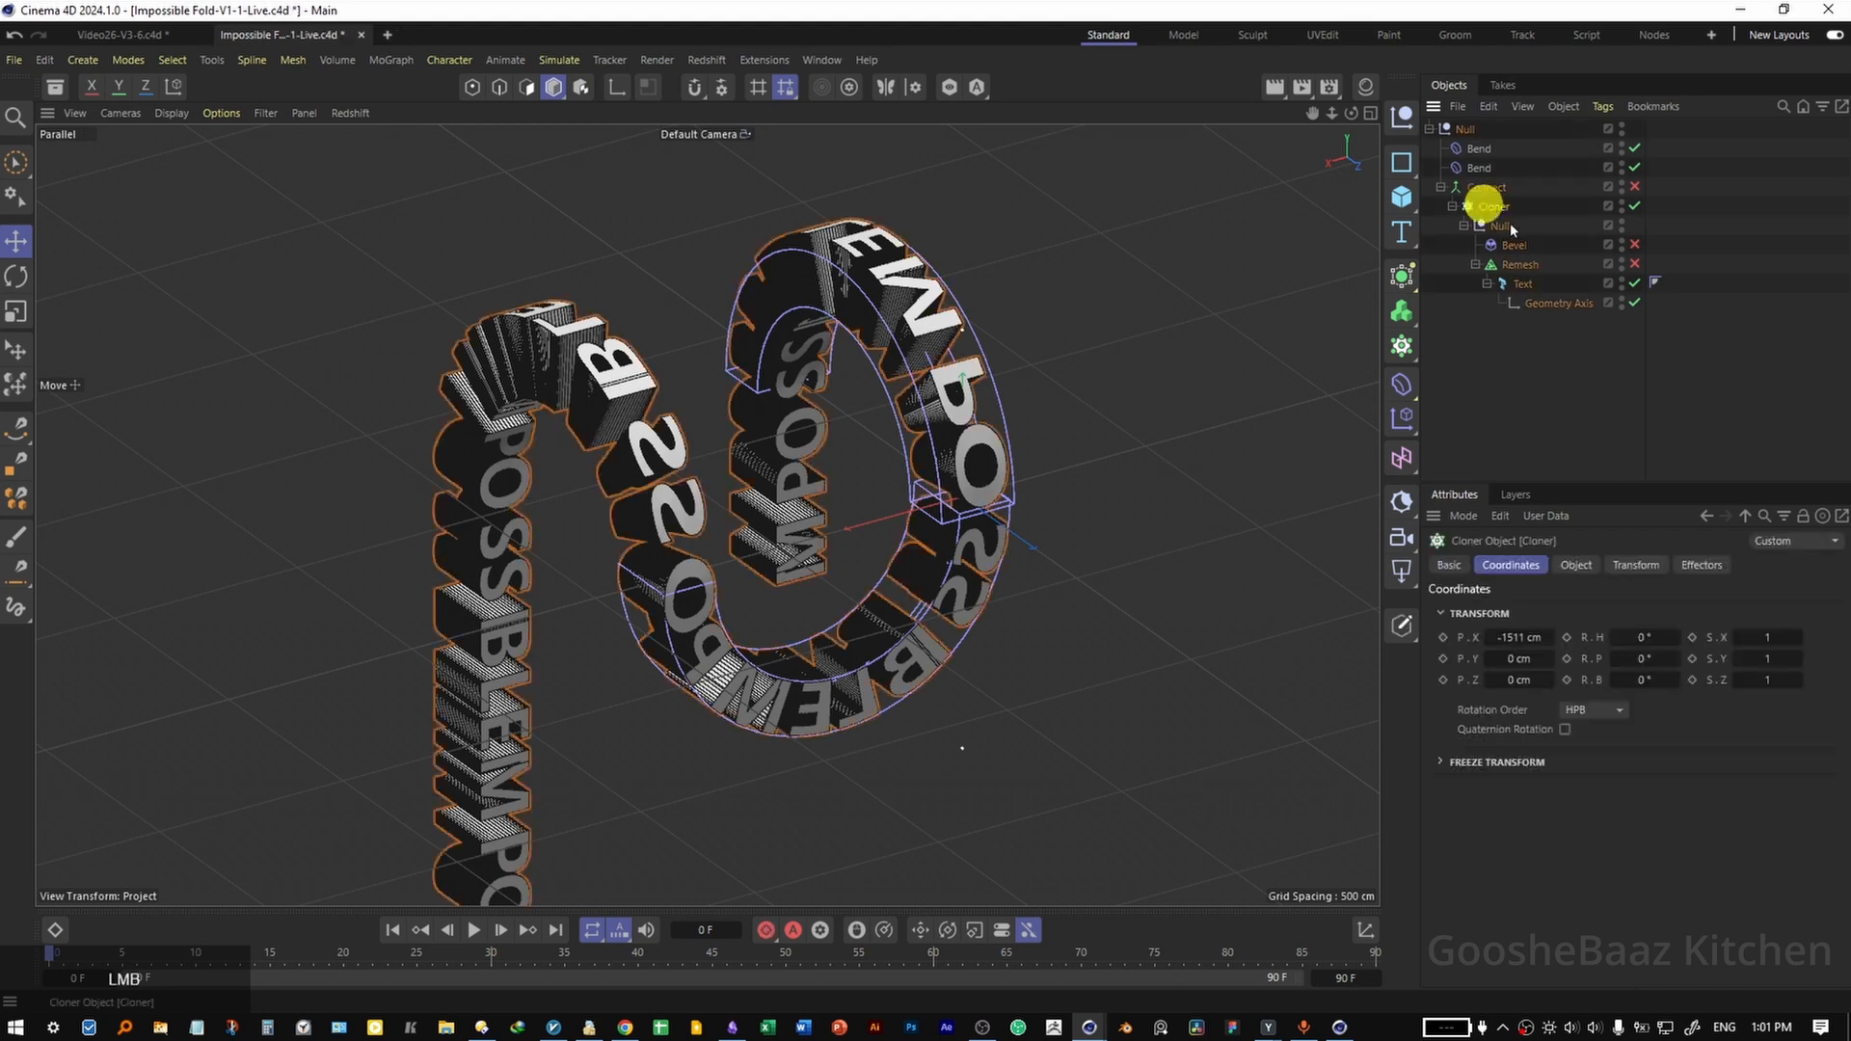
click(1401, 276)
alt+click(1624, 386)
shift+click(1401, 196)
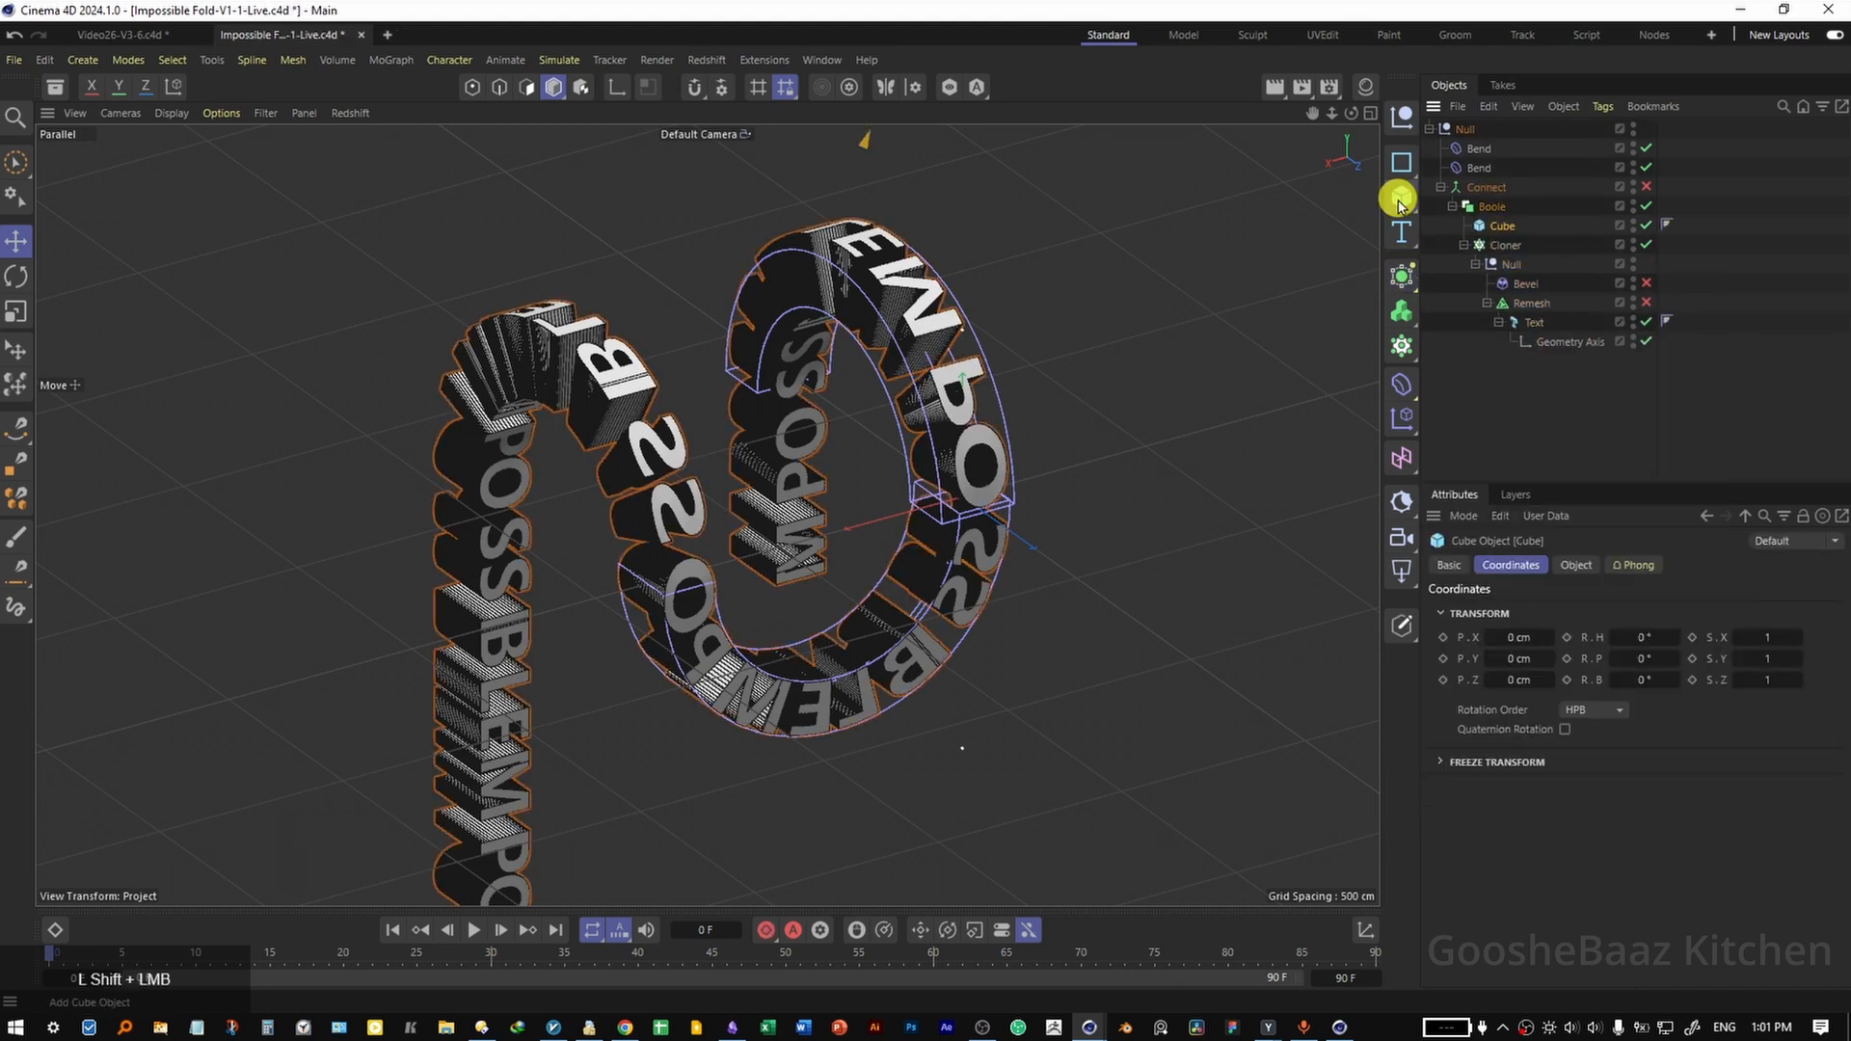
click(1463, 244)
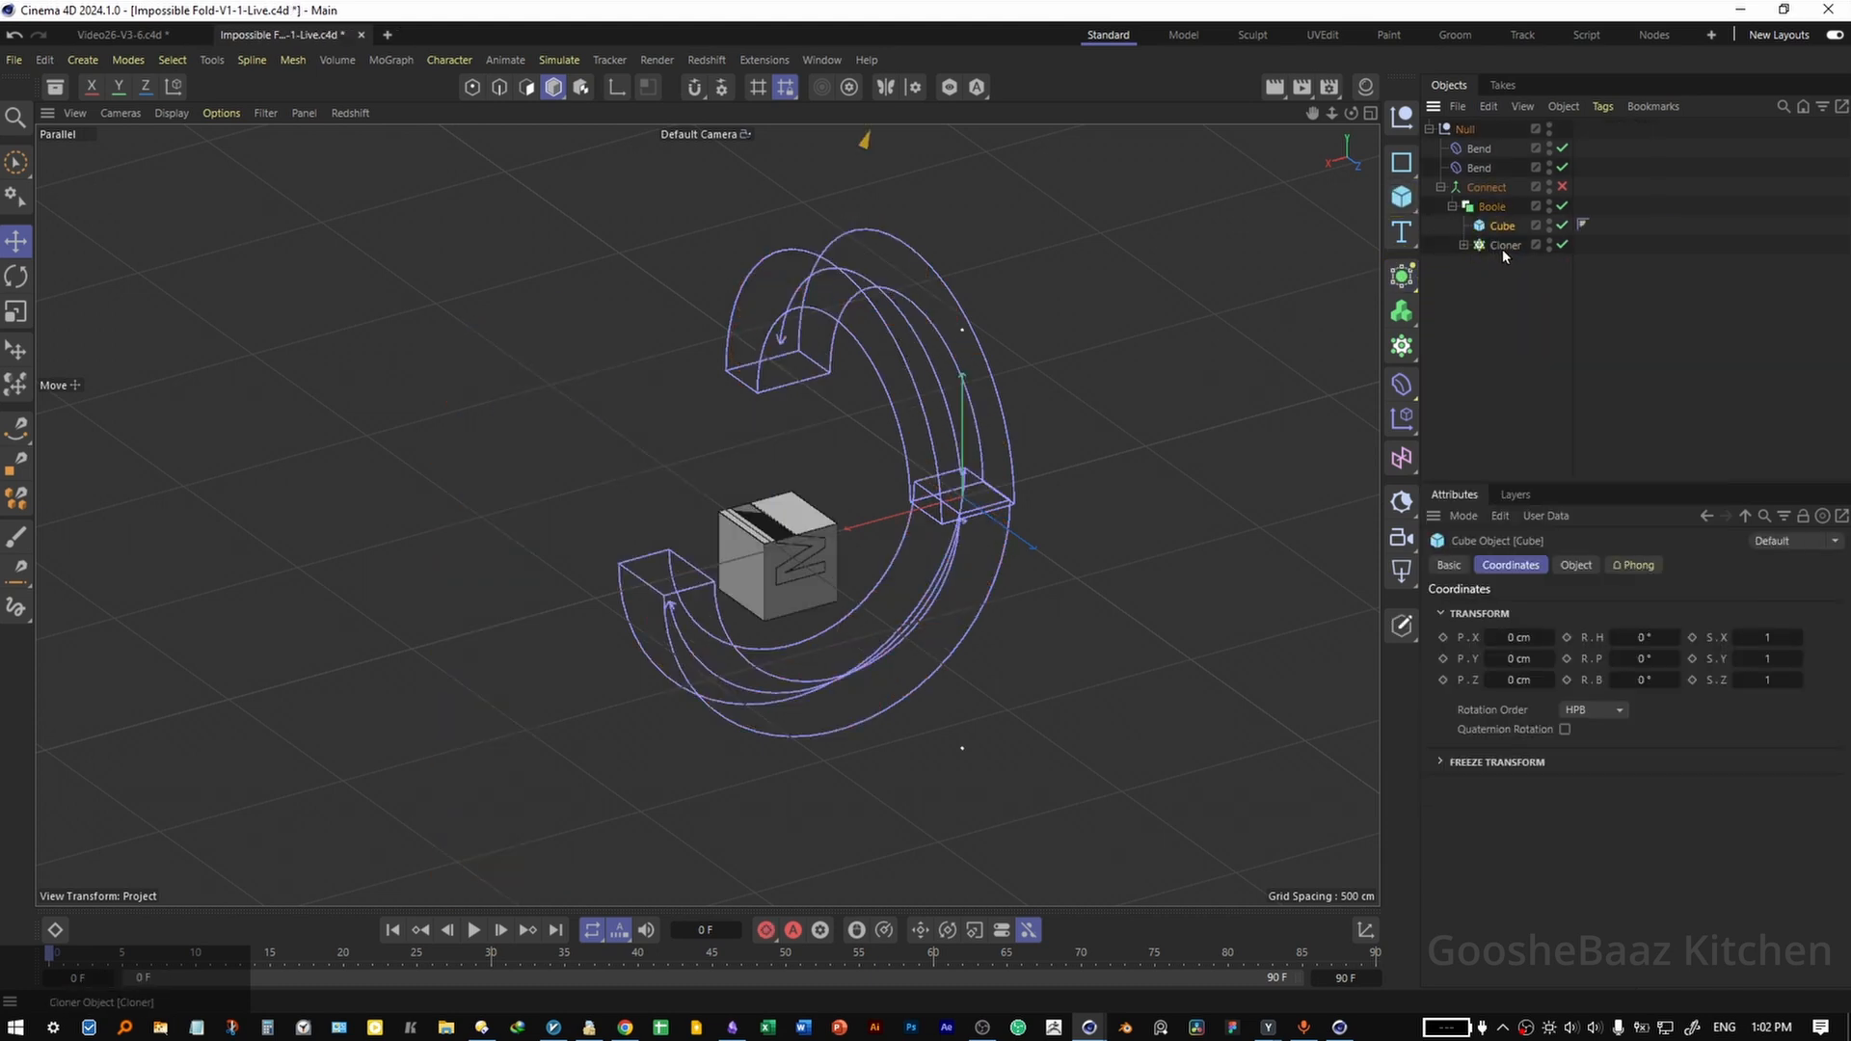
drag(1502, 249, 1515, 217)
Return the viewport to perspective projection and enlarge the cutting cube, making it 1732.5 cm long in X.
click(120, 113)
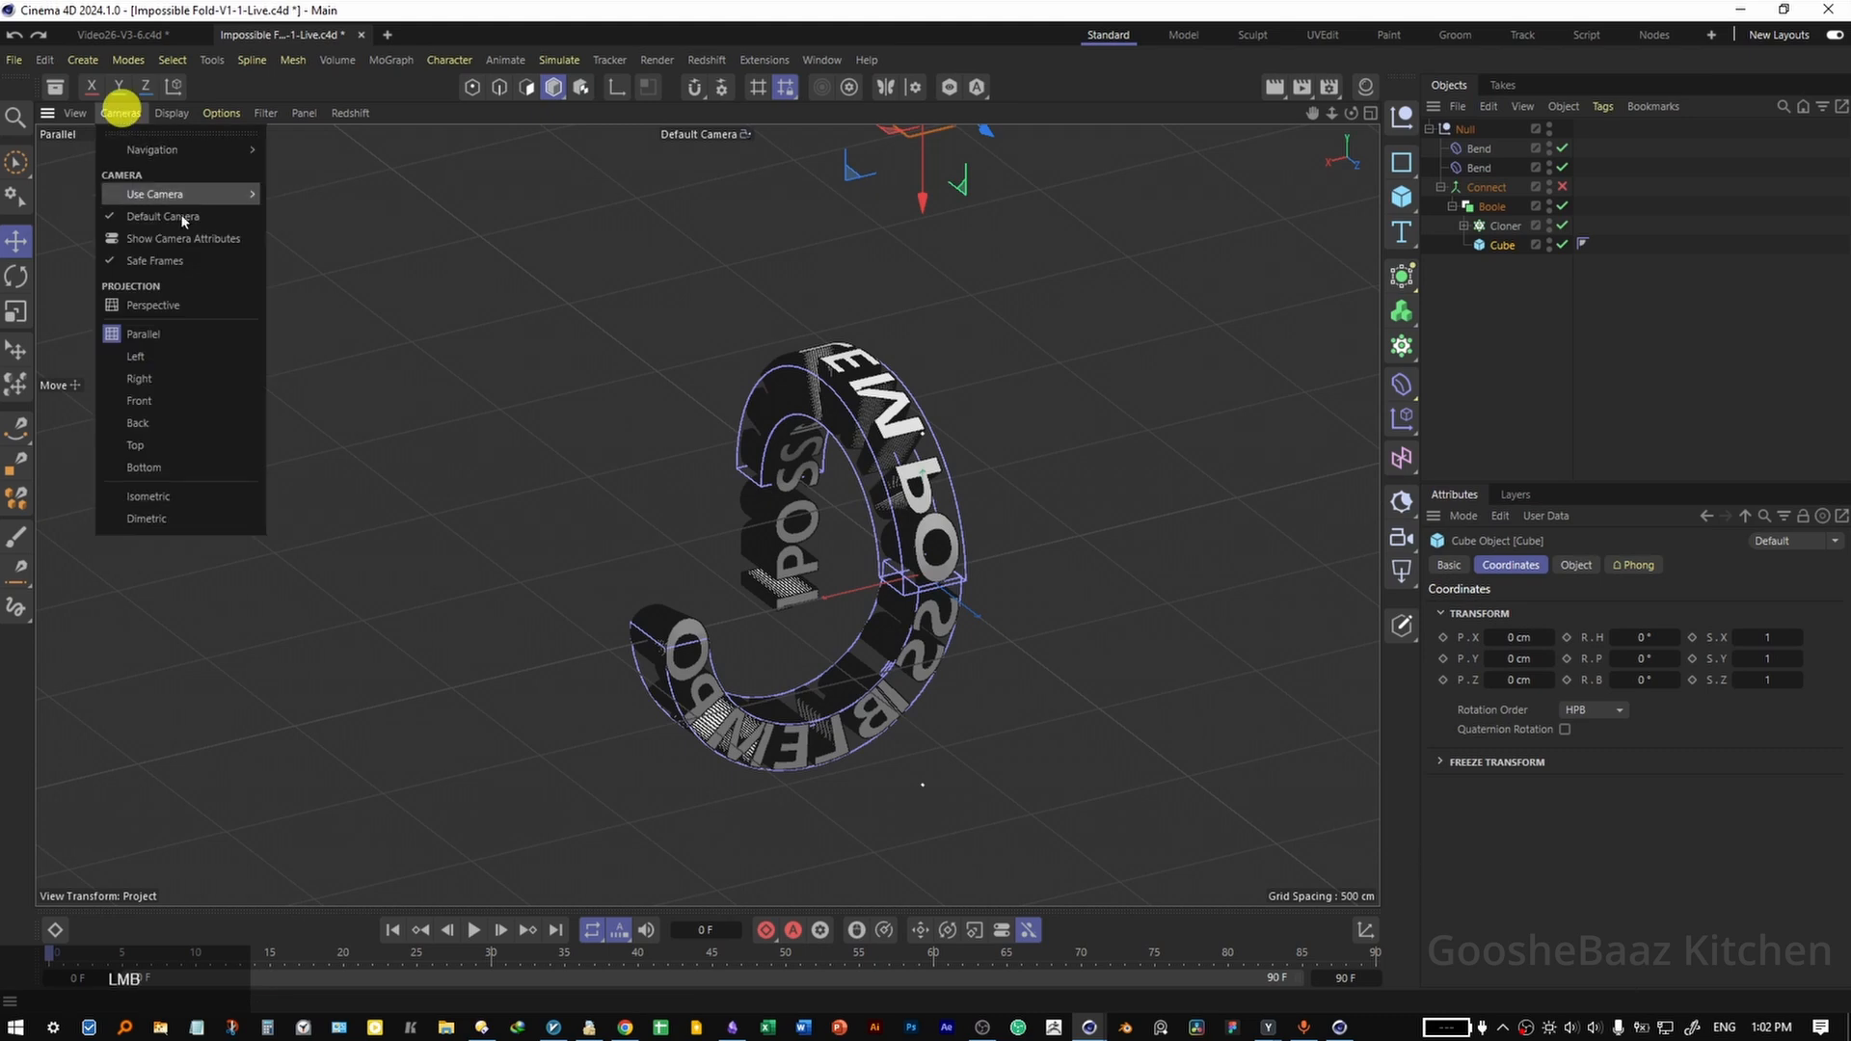
click(178, 260)
mouse_move(780, 525)
mouse_down()
mouse_move(389, 631)
mouse_move(838, 649)
mouse_move(781, 557)
mouse_up()
drag(769, 244, 762, 427)
click(1575, 565)
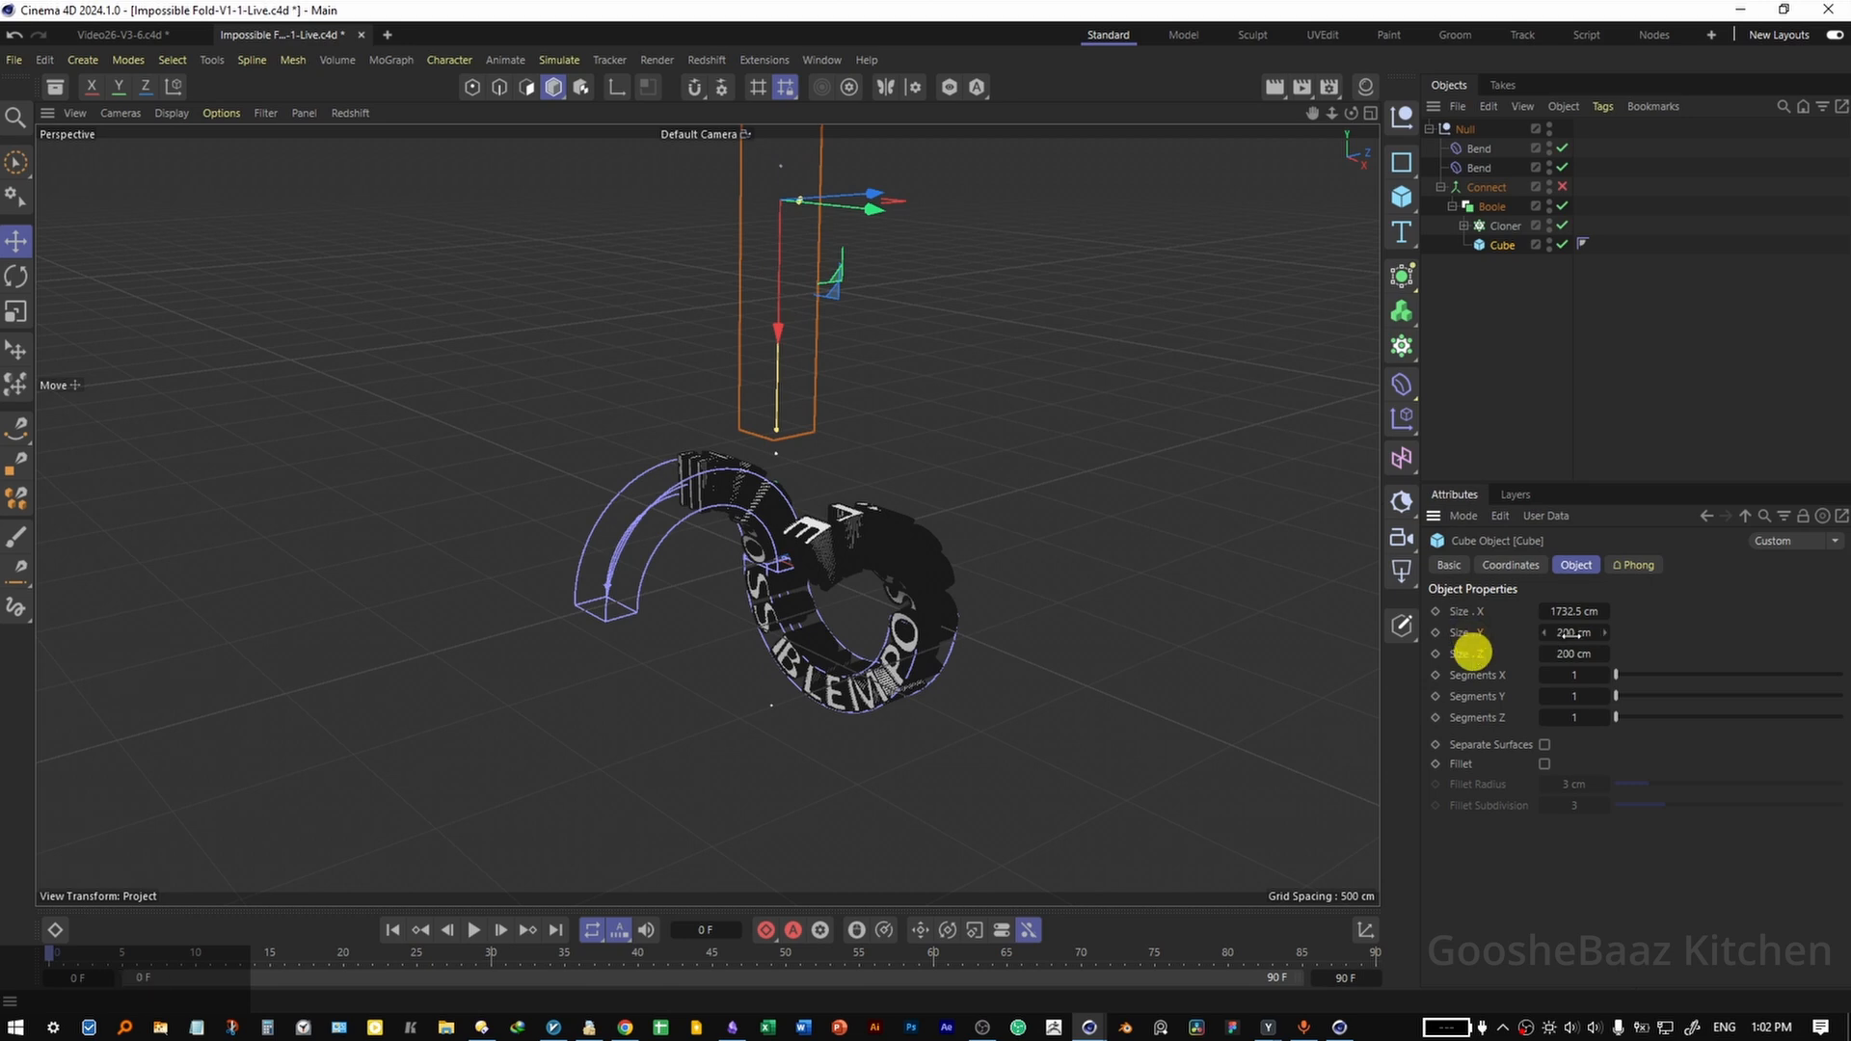
ctrl+drag(1582, 632, 1571, 634)
Position the cutting cube at about -390.5 cm in X so it trims the text at the upper bend's open end.
drag(775, 266, 704, 692)
drag(861, 164, 865, 150)
scroll(701, 623, up, 4)
alt+drag(700, 622, 1029, 401)
click(1510, 565)
click(1528, 636)
drag(1528, 636, 1518, 636)
alt+drag(677, 752, 713, 725)
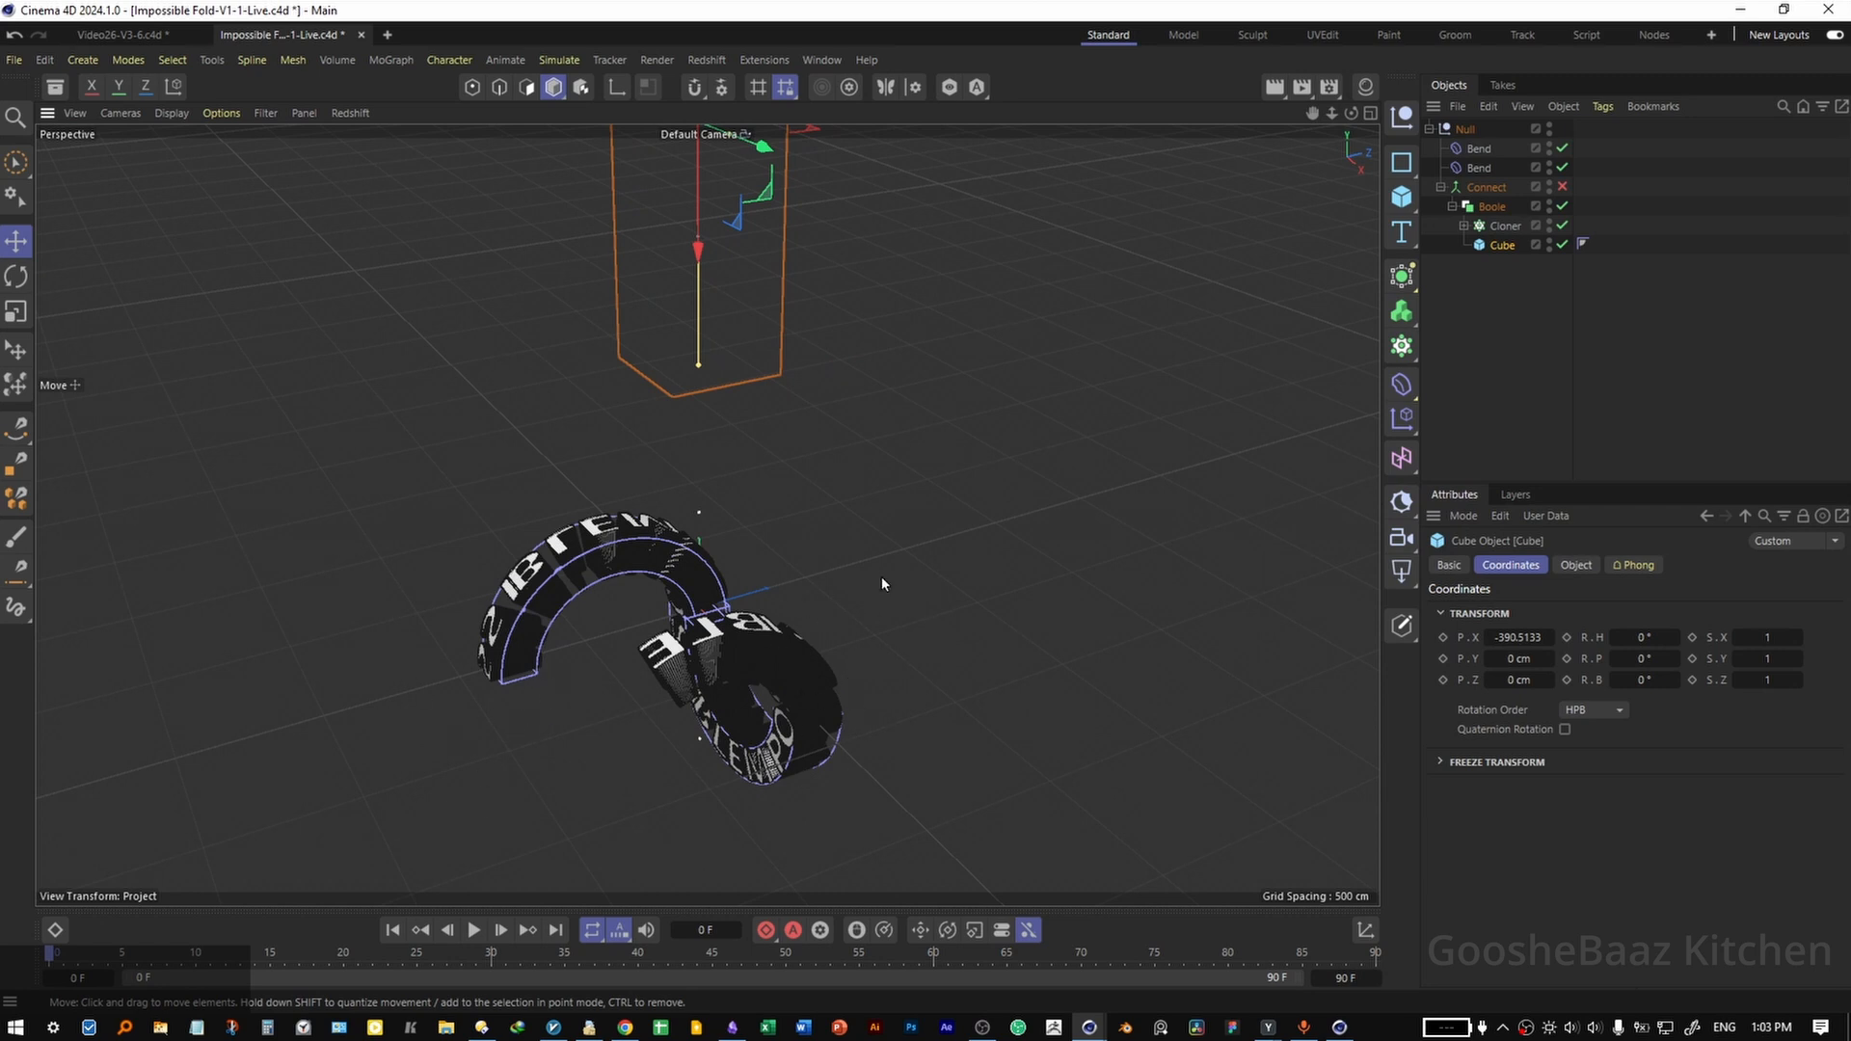
Wrap the Boole in a second Boole, copy the Cube into it, and order the inner Boole above the copy.
click(760, 712)
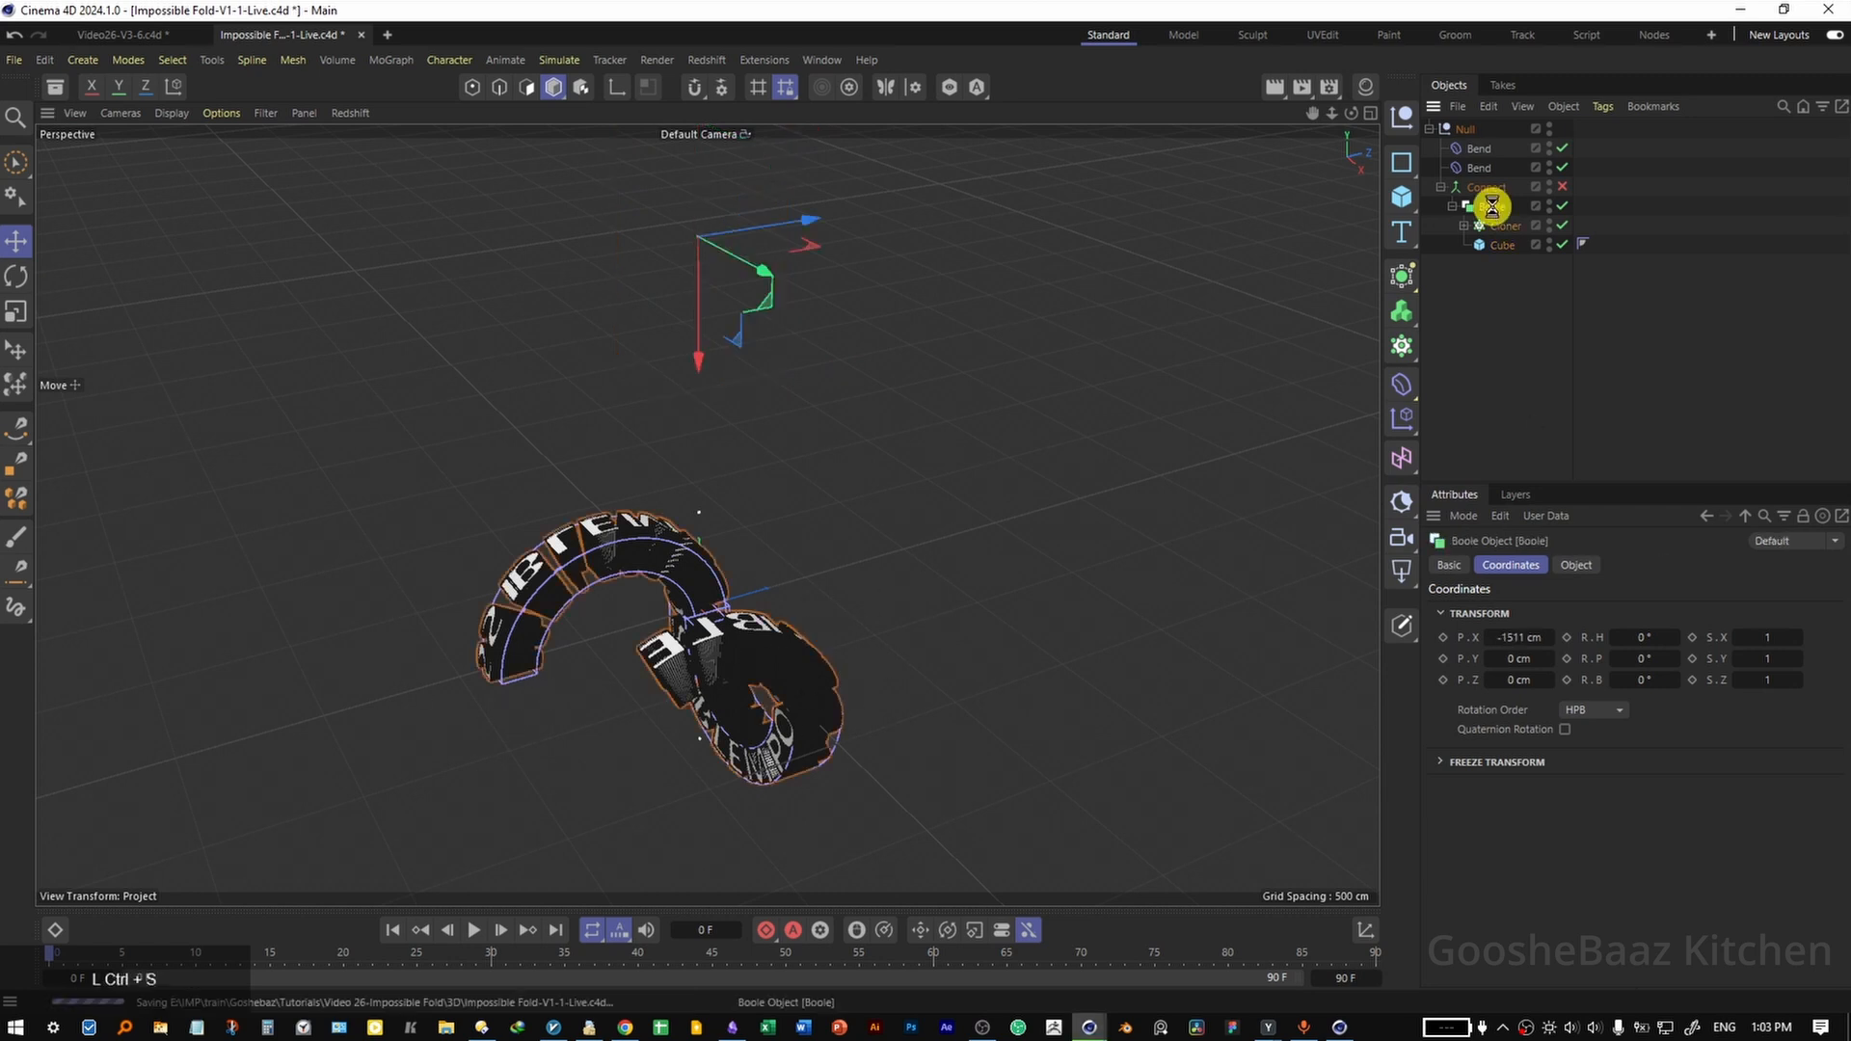
click(1401, 276)
alt+click(1623, 427)
ctrl+click(1516, 264)
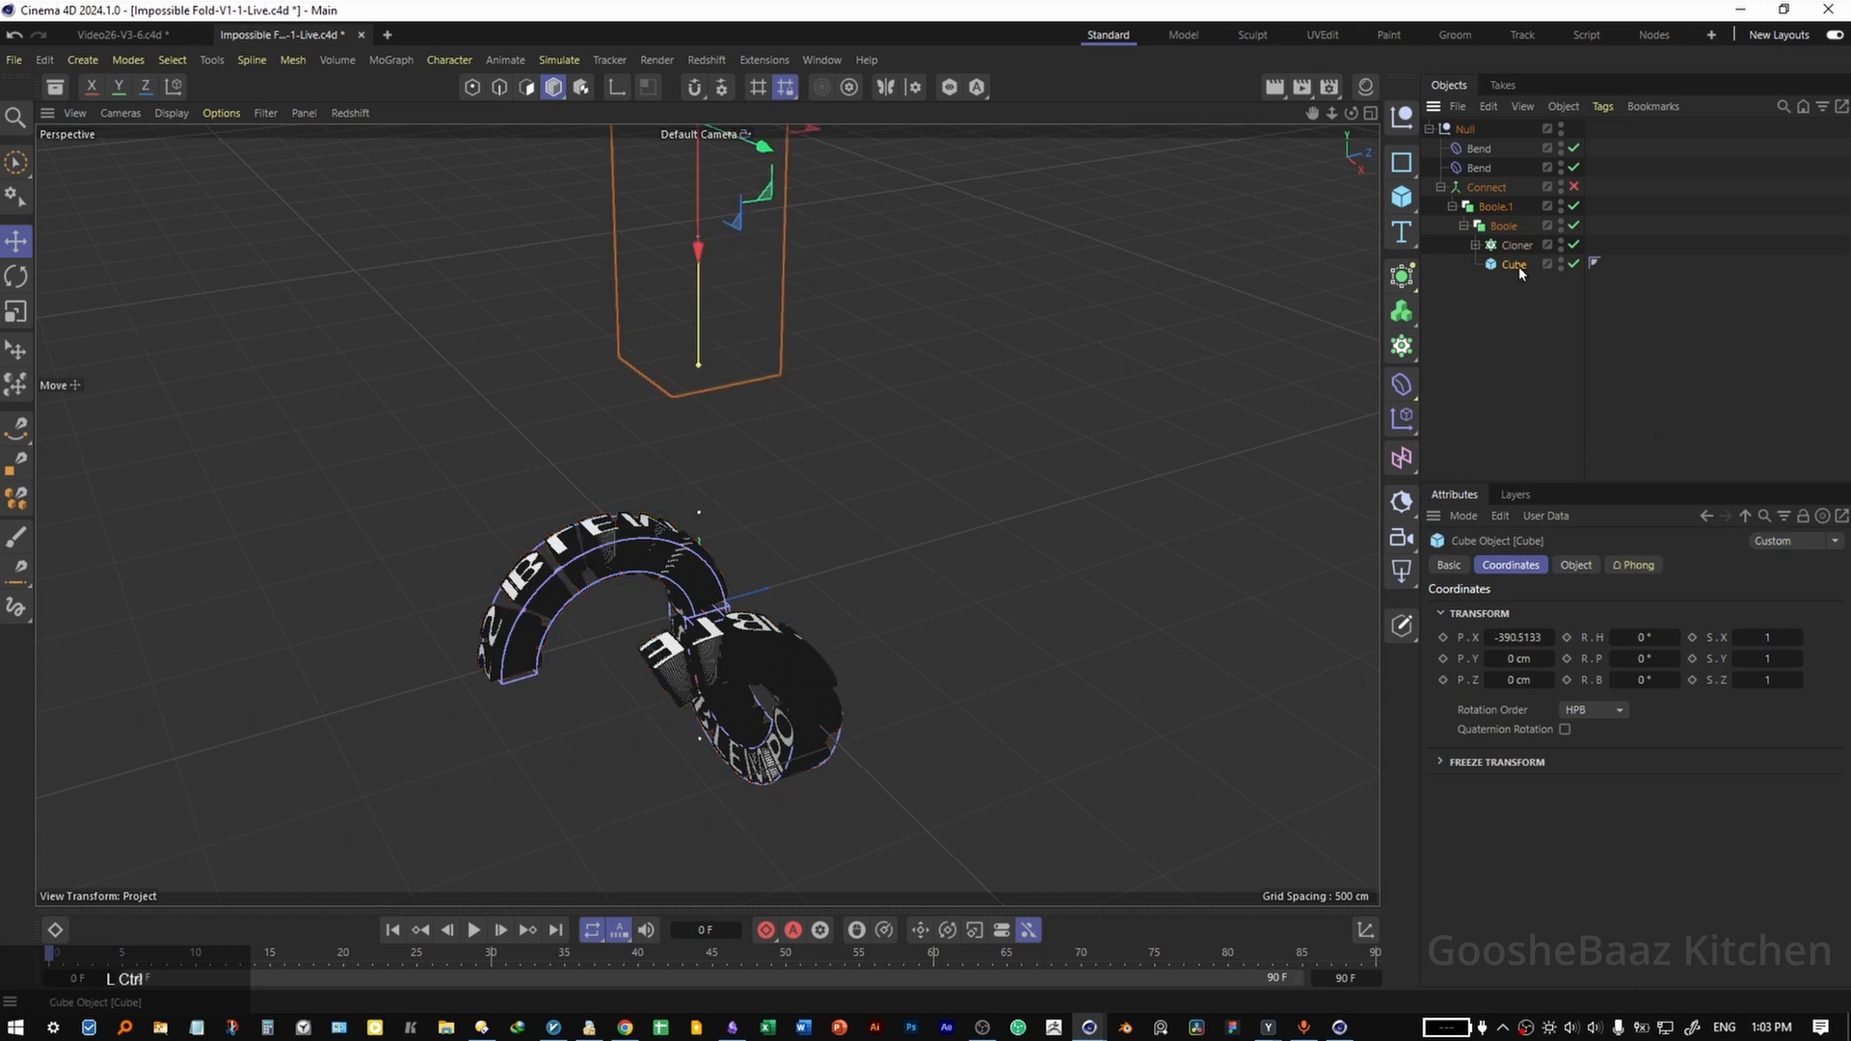
drag(1515, 266, 1520, 216)
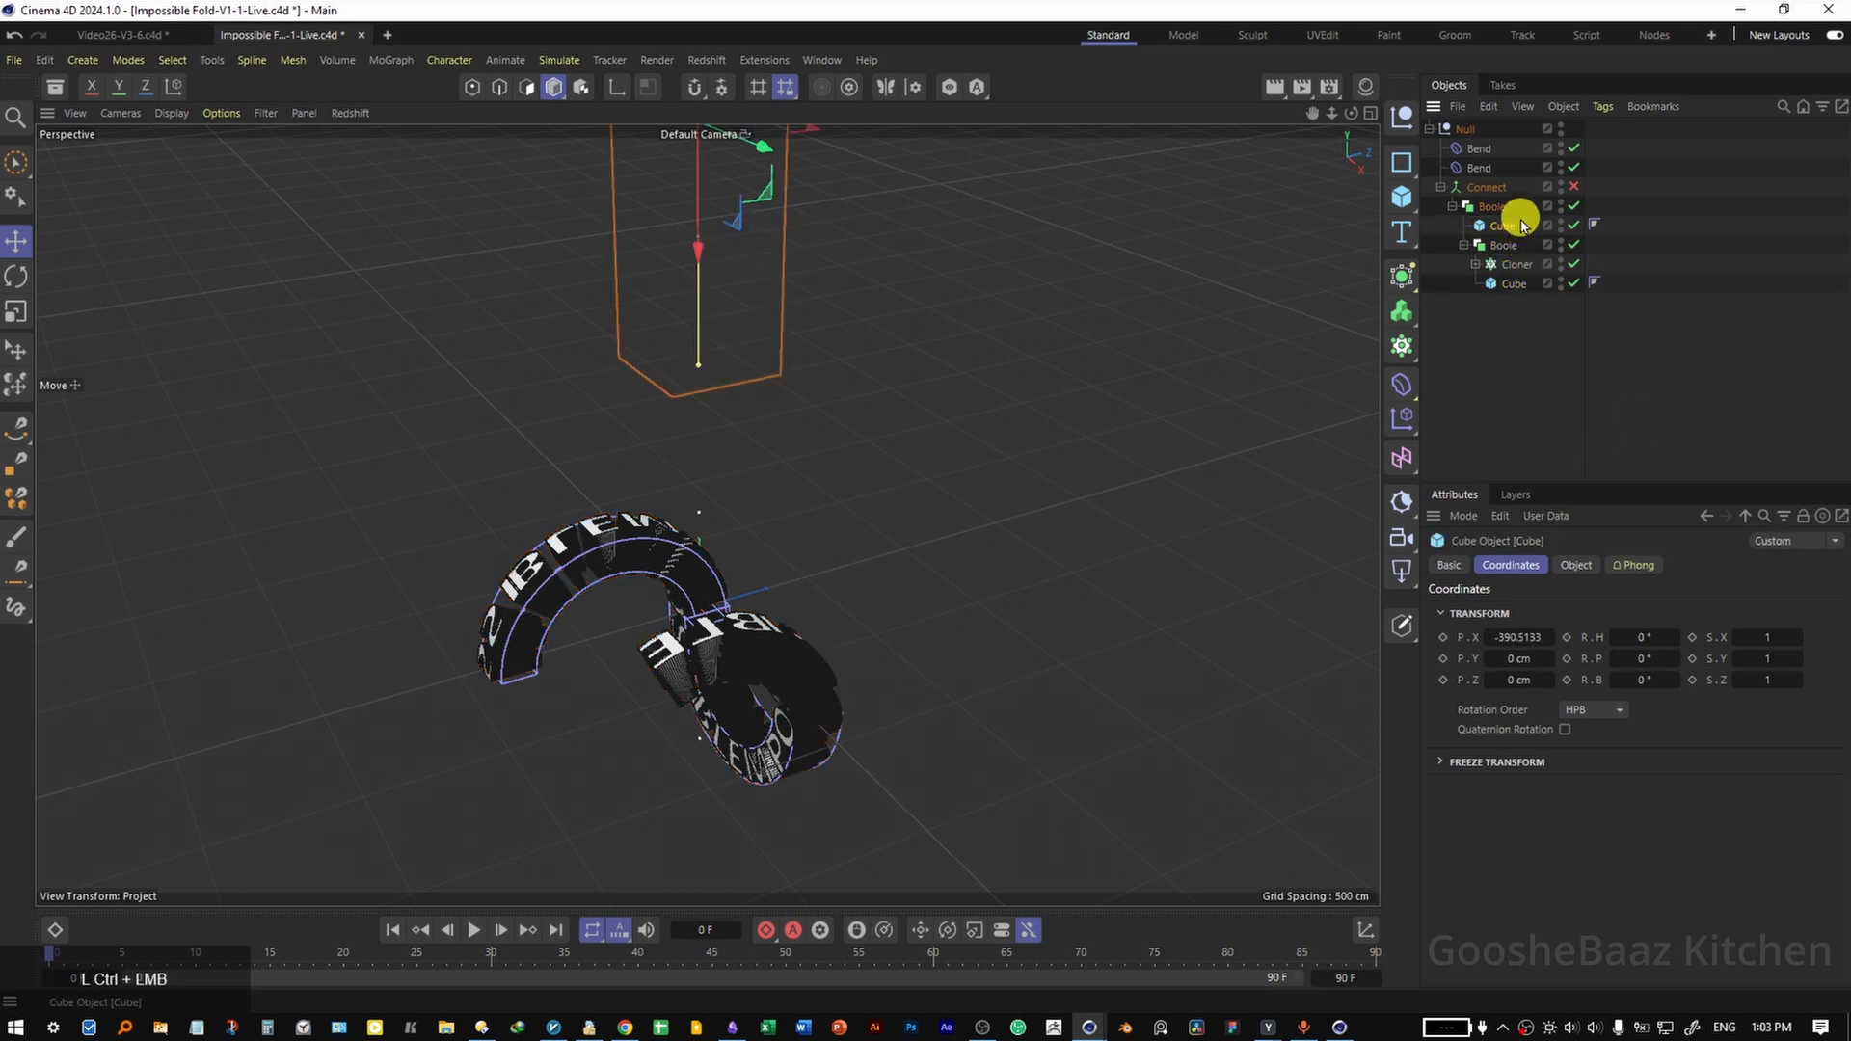
click(1502, 245)
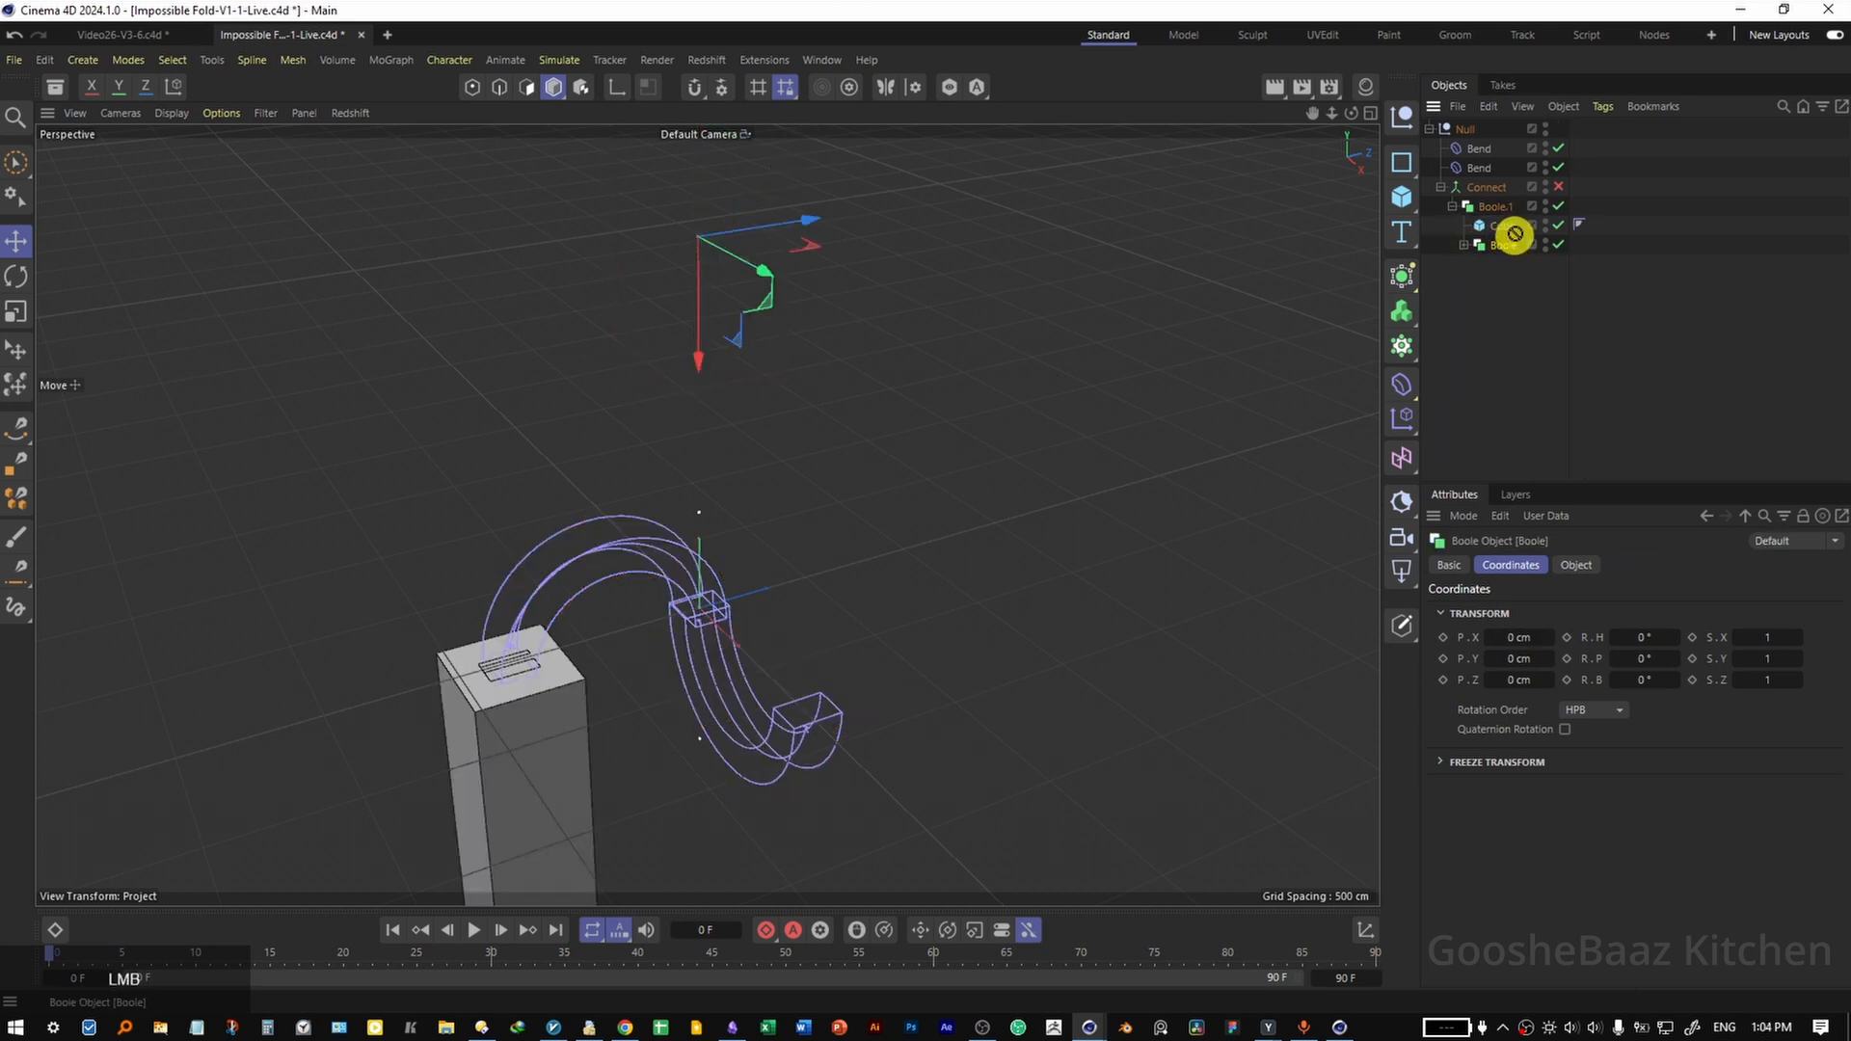
drag(1515, 214, 1515, 214)
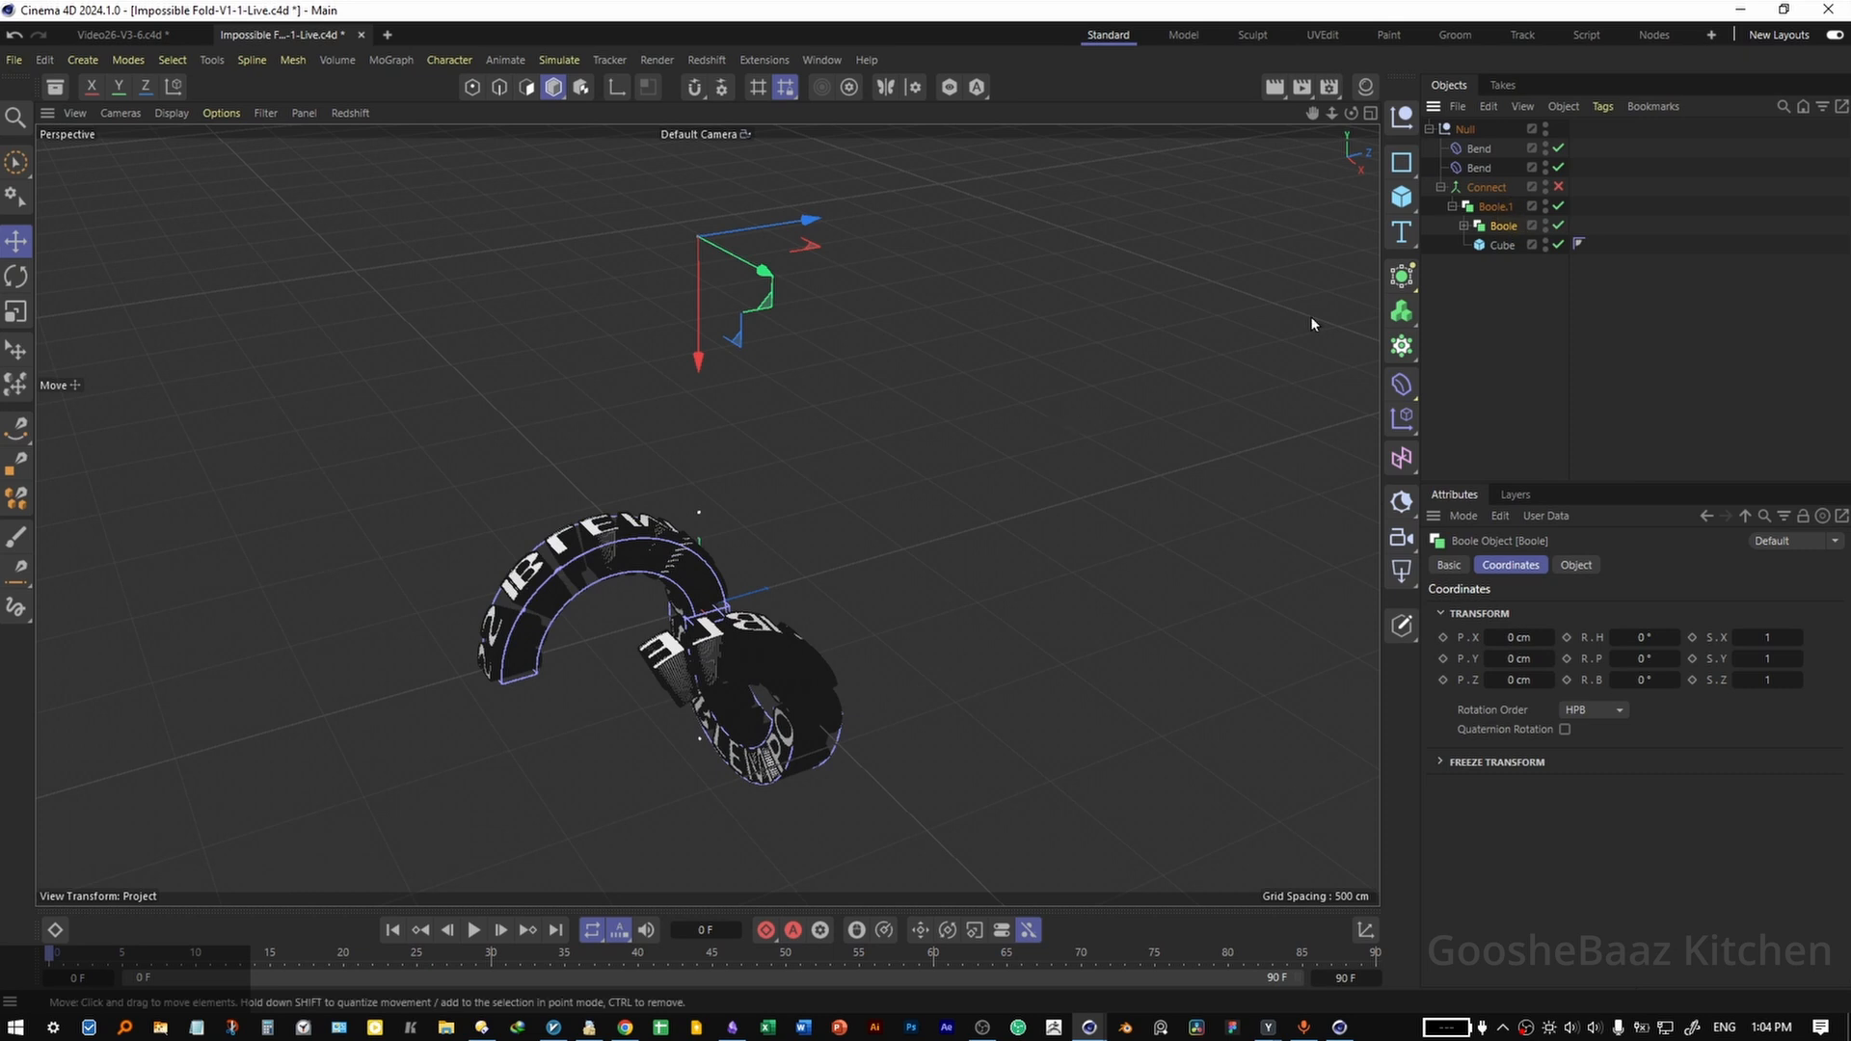
Move the copied cube to about 3876 cm in X so it trims the text past the lower bend's end.
click(1504, 245)
drag(699, 280, 928, 506)
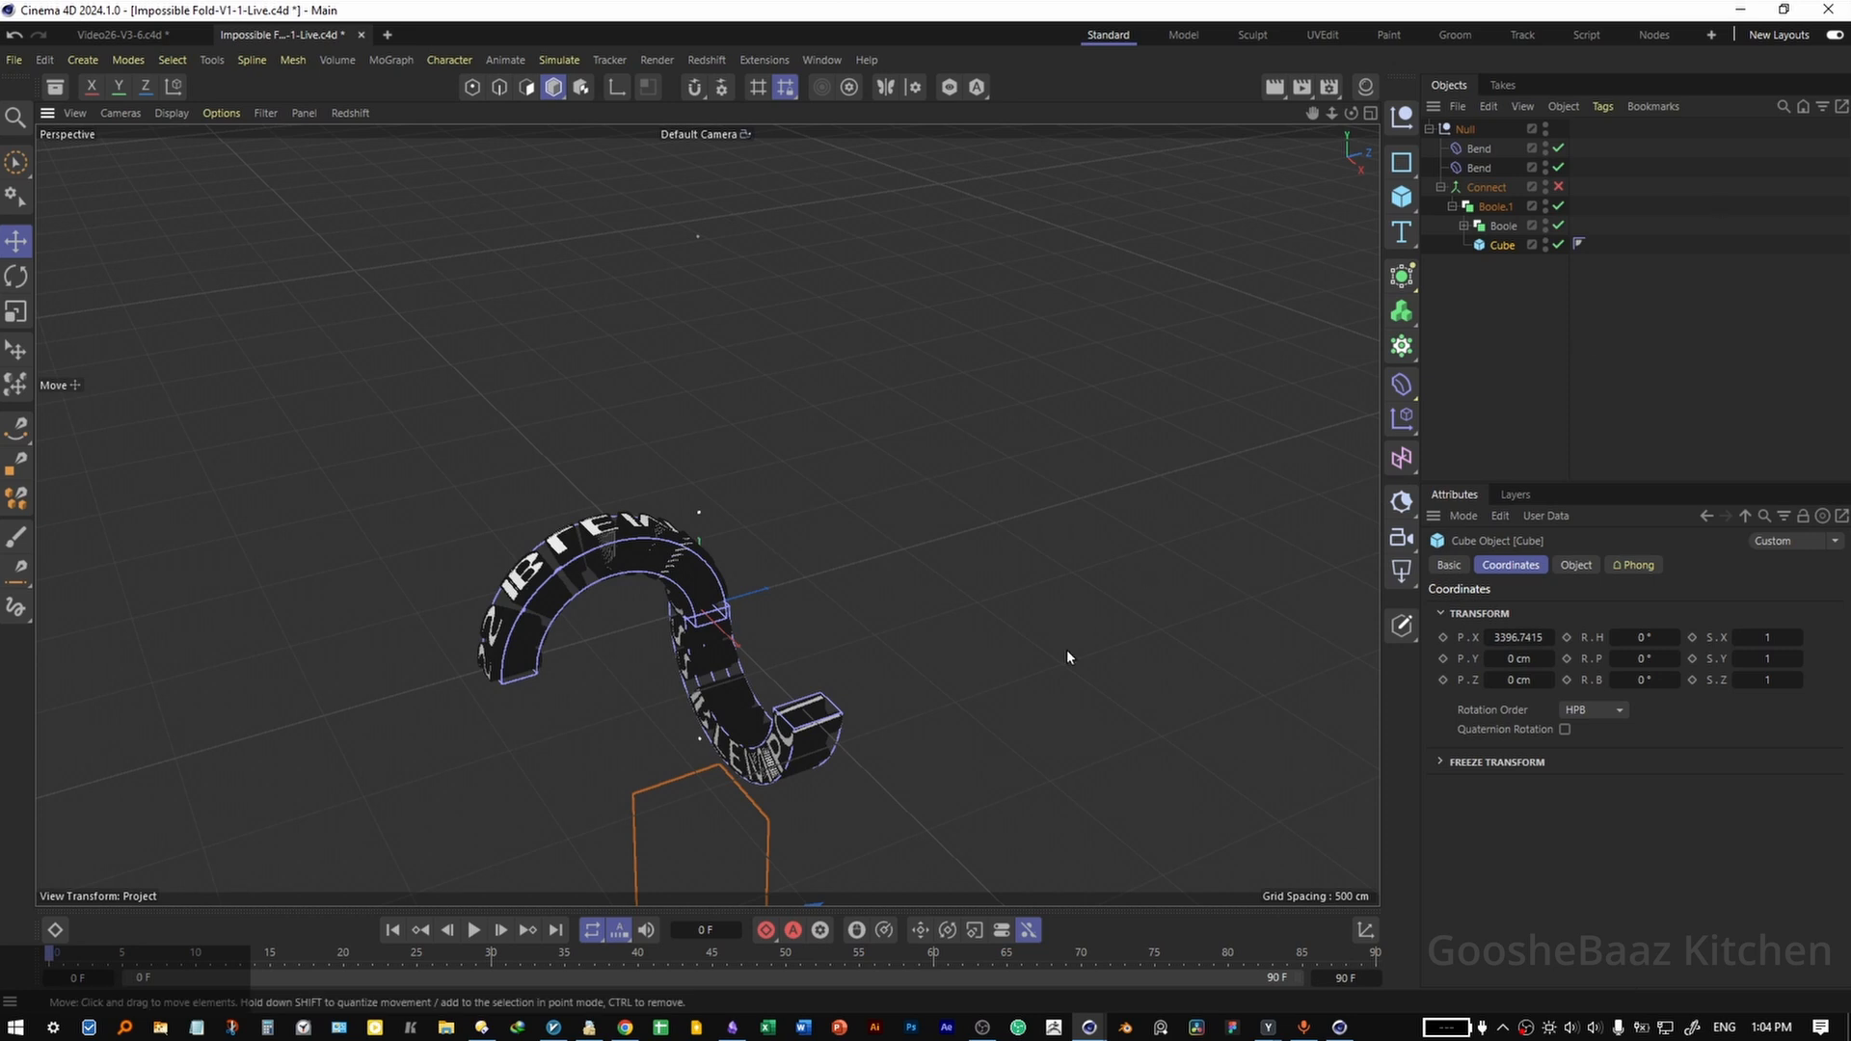
alt+drag(1066, 651, 847, 485)
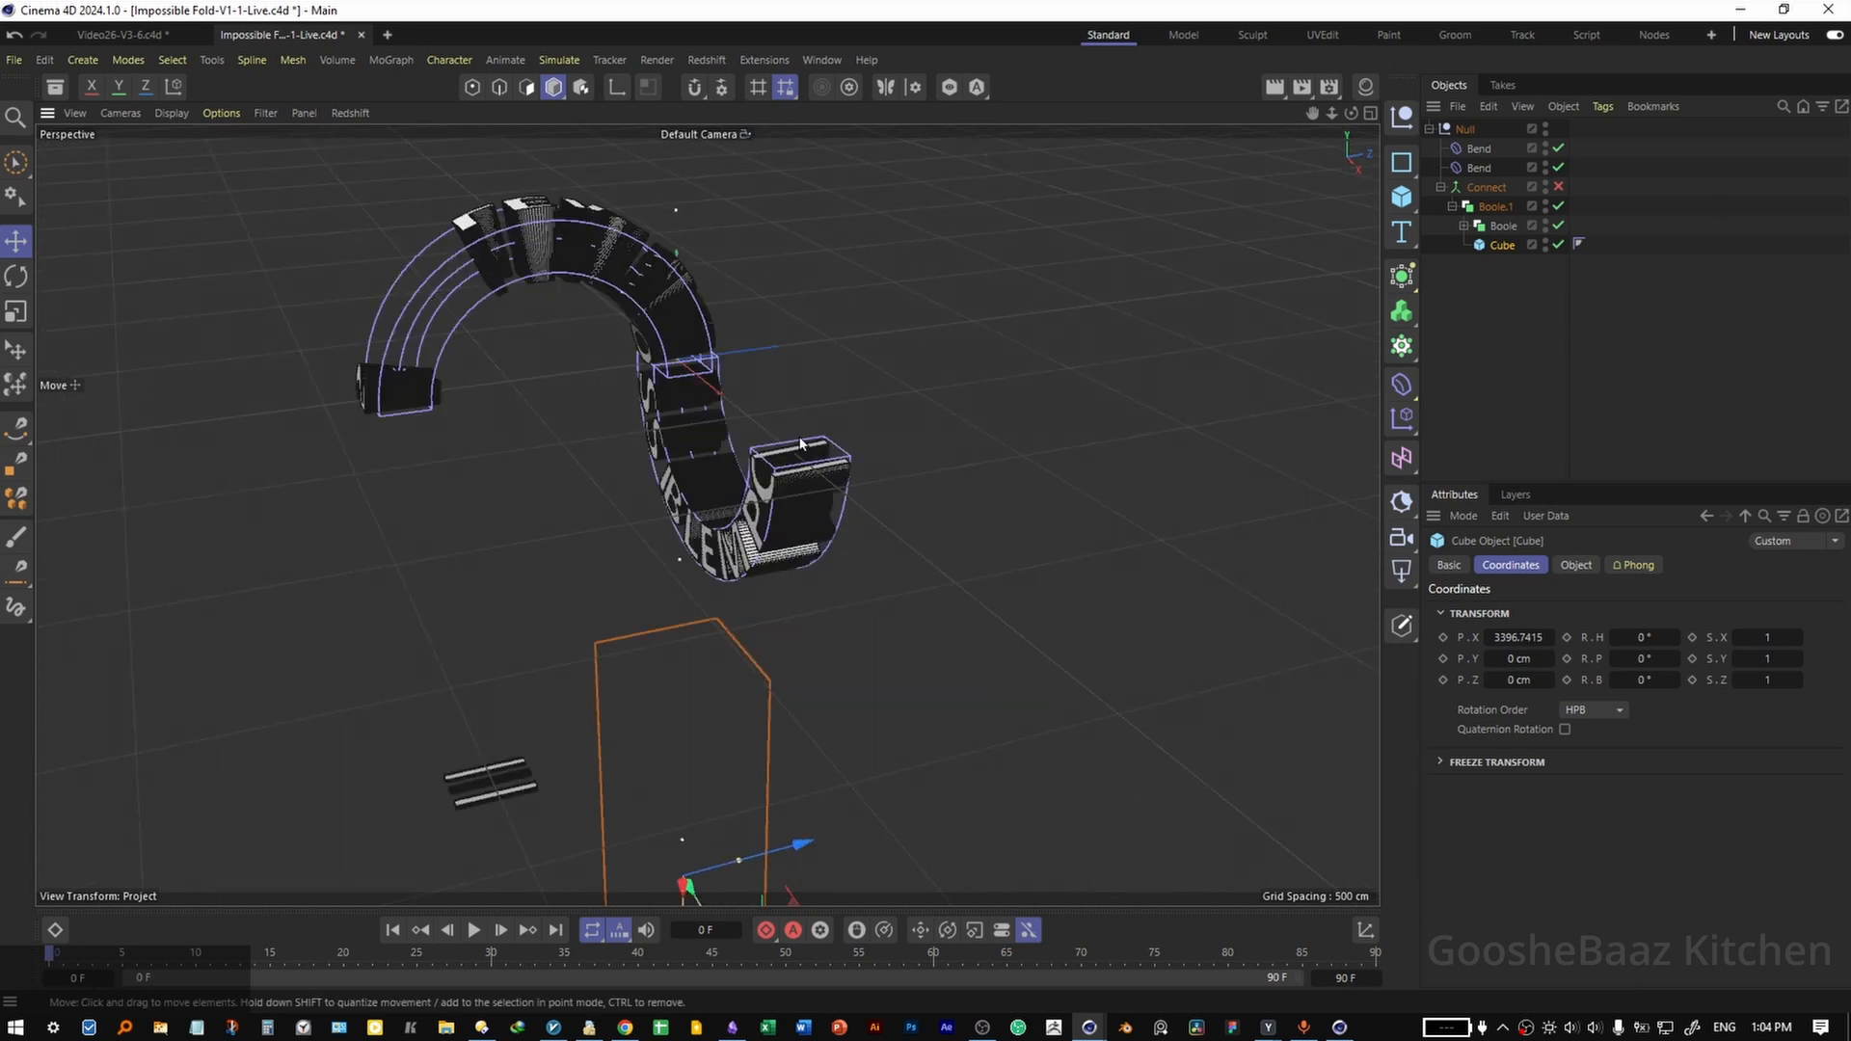
drag(839, 621, 868, 484)
drag(716, 797, 732, 696)
drag(711, 833, 926, 508)
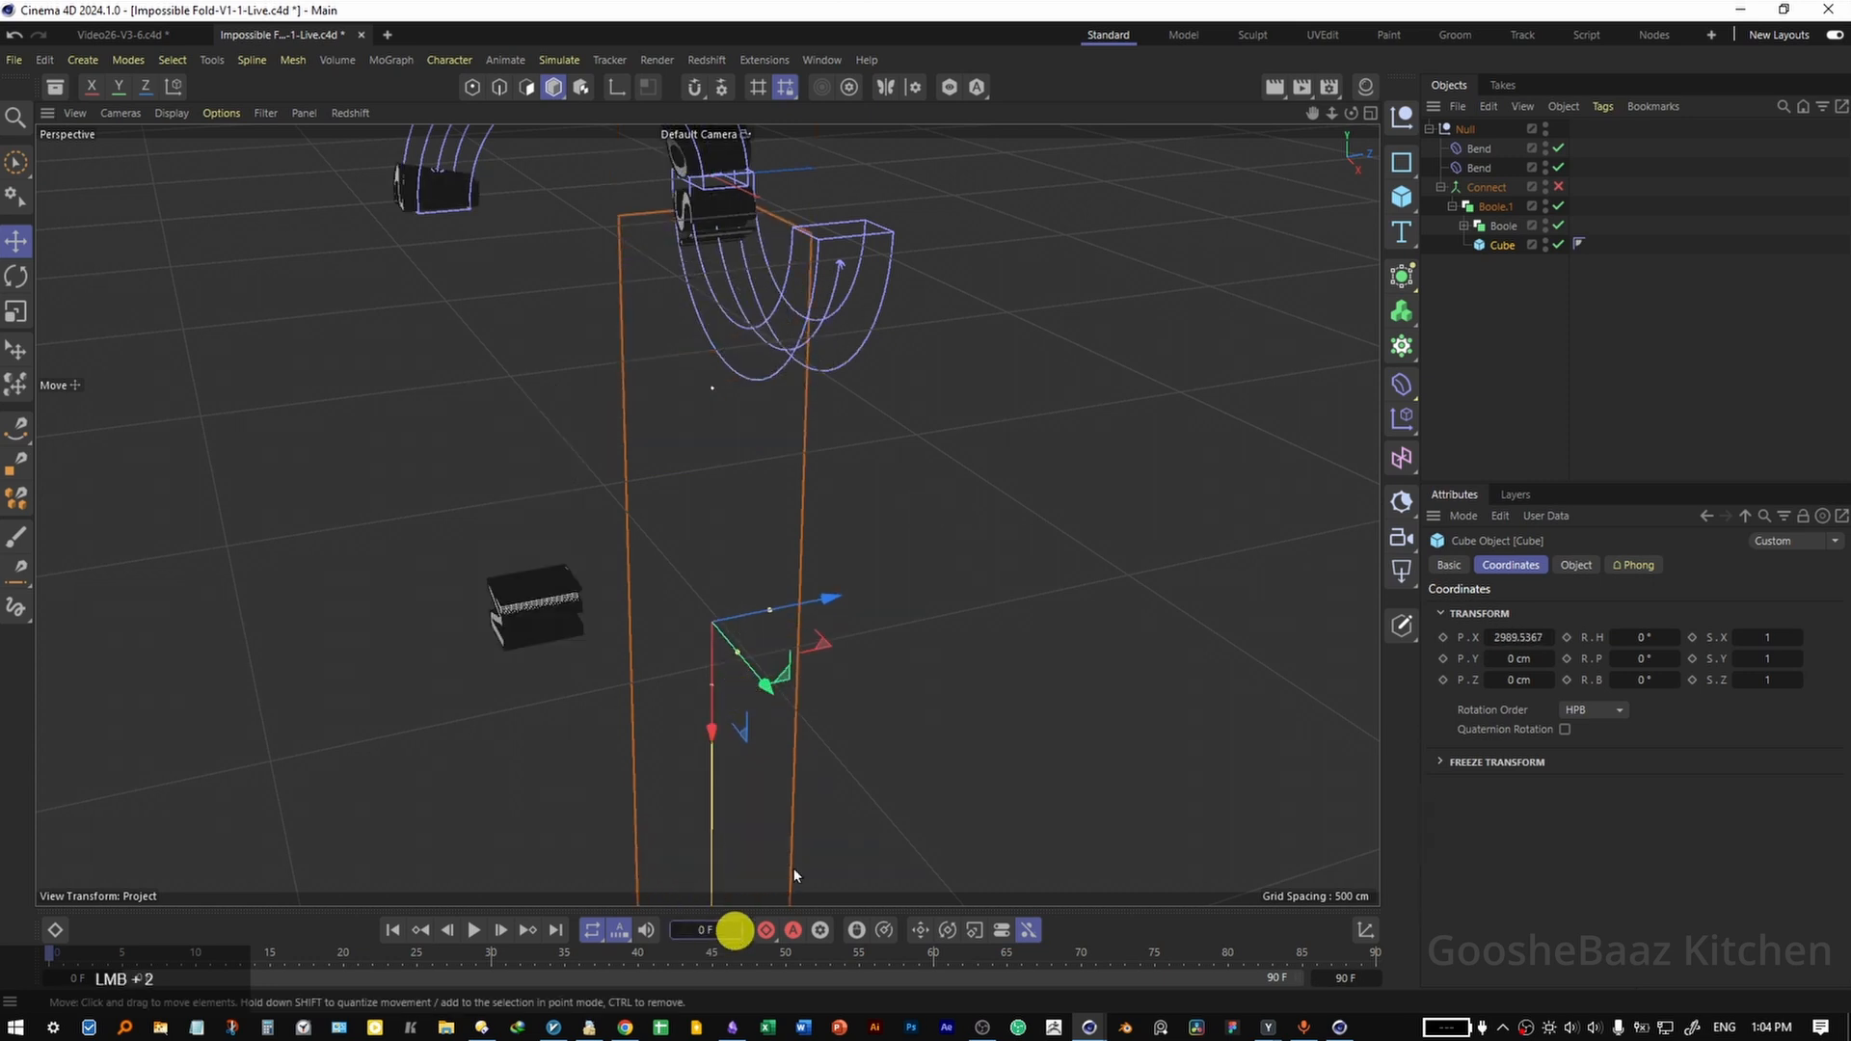
drag(736, 924, 749, 826)
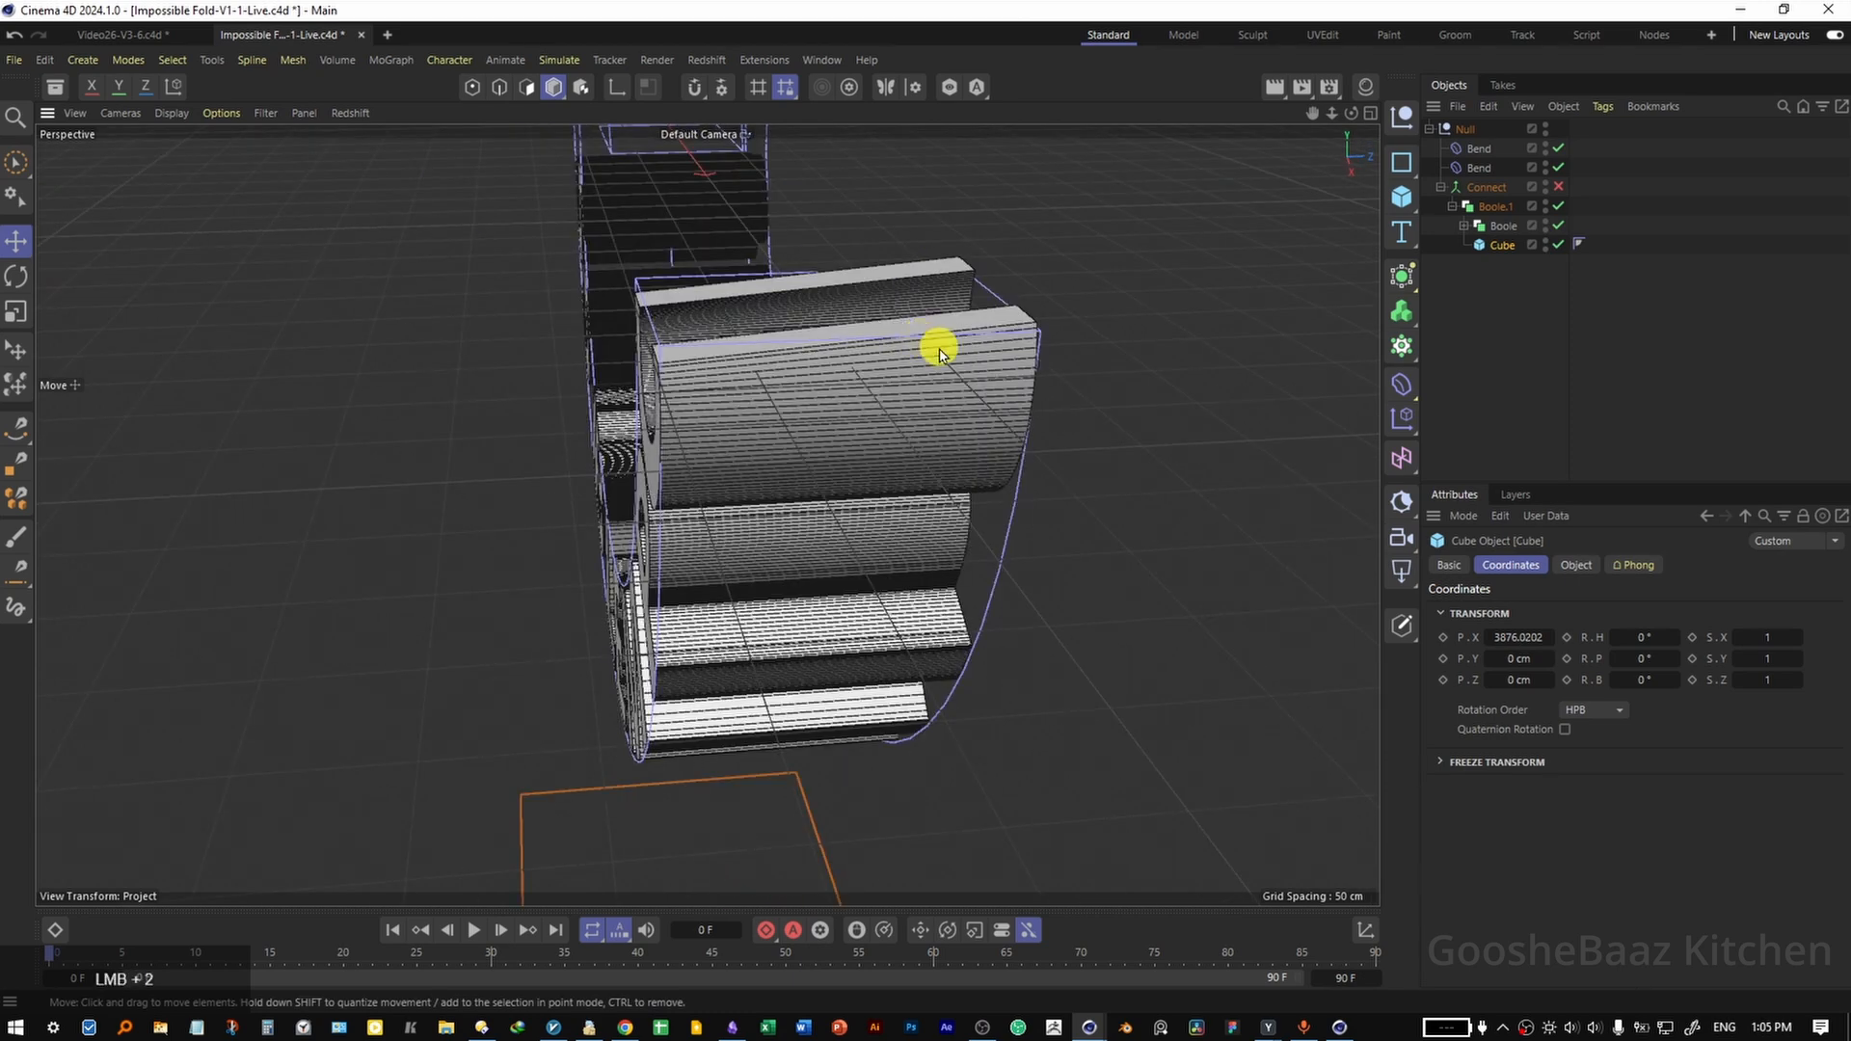
alt+drag(942, 347, 723, 364)
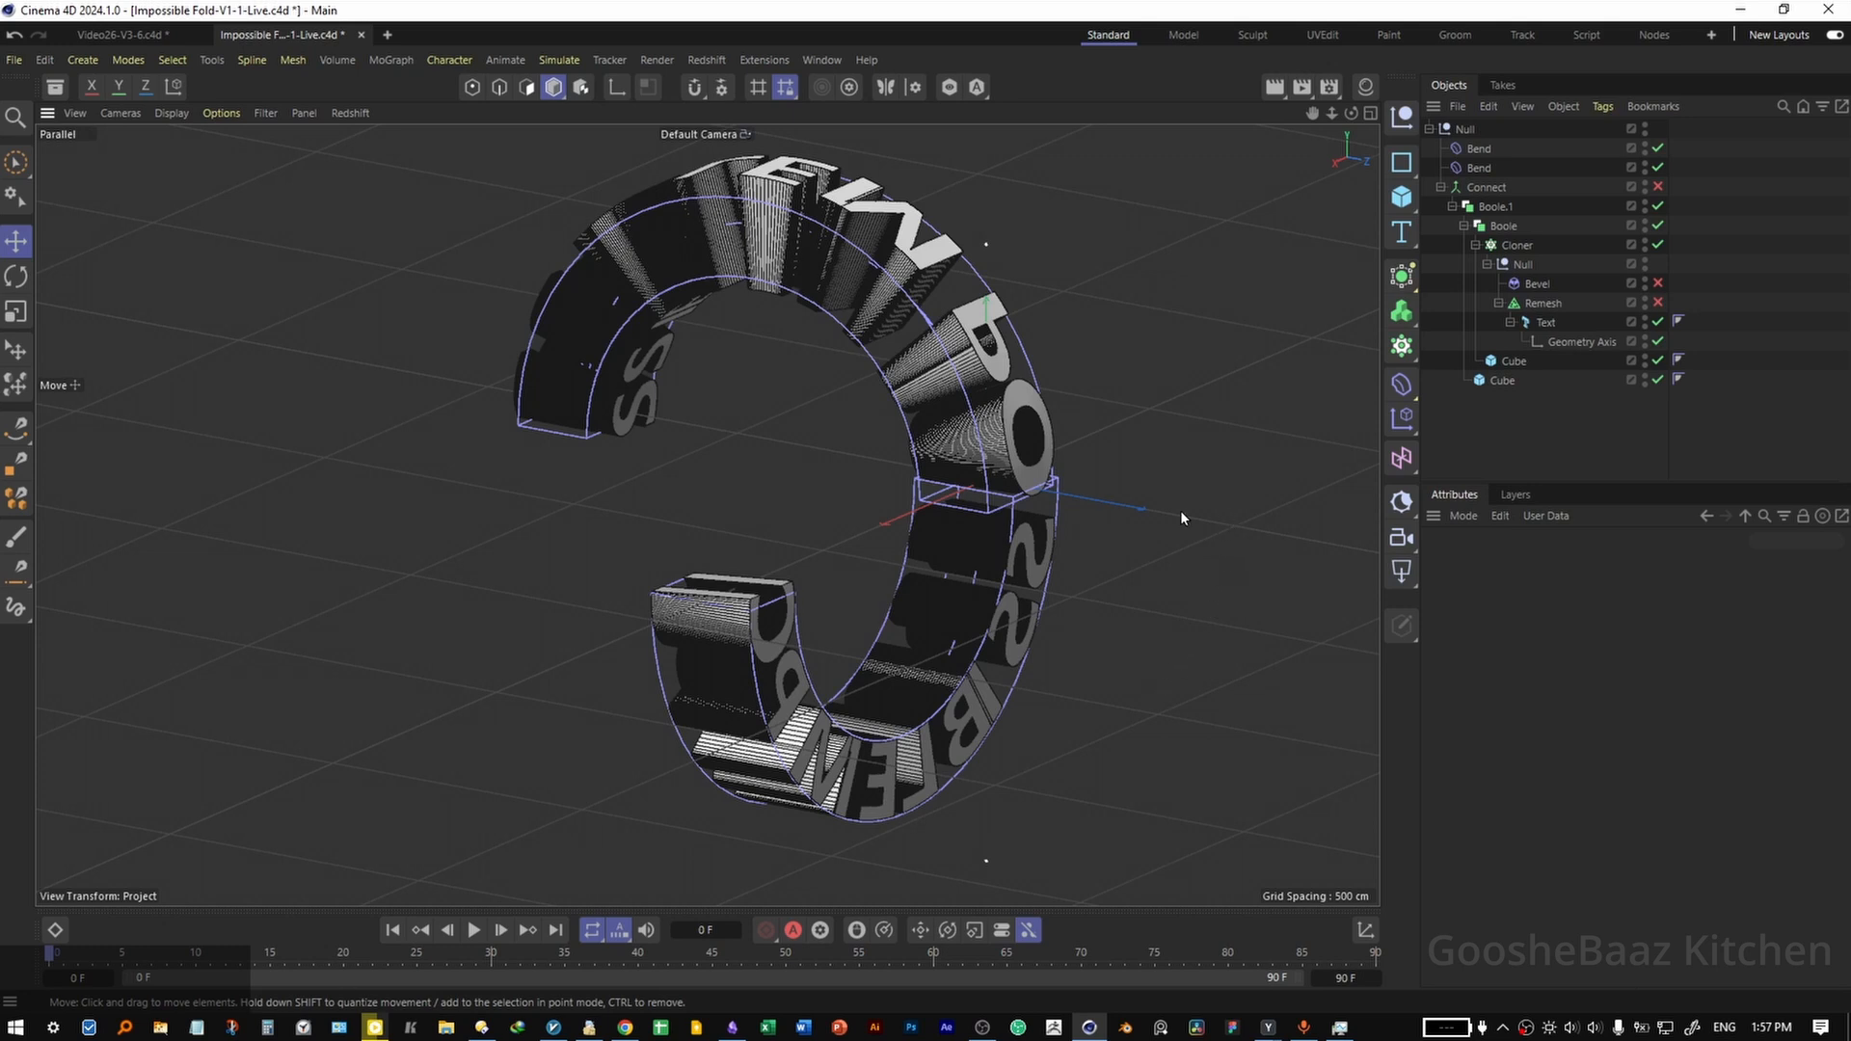
In the Right view, set the upper Bend's X position to -526.1128 cm to align its start with the fold line.
click(1470, 149)
click(1474, 168)
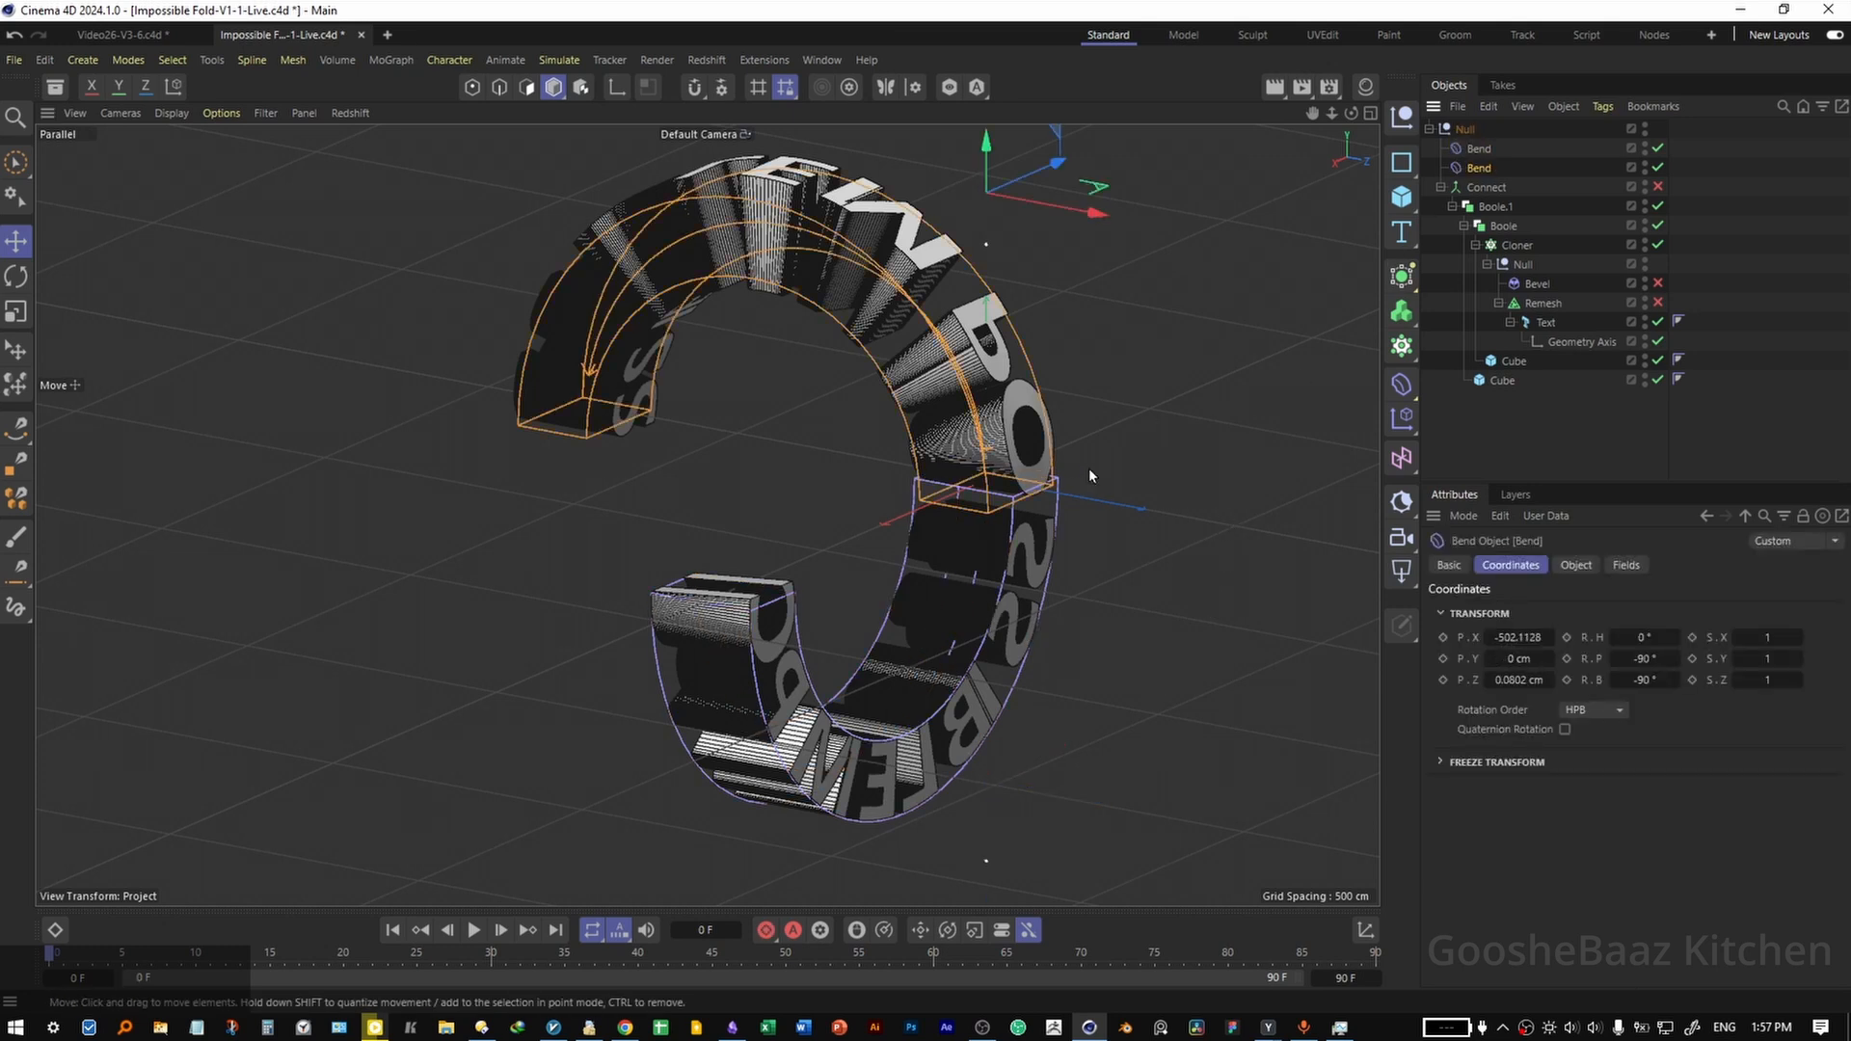
middle_click(1262, 379)
middle_click(598, 665)
drag(756, 659, 711, 665)
drag(710, 665, 760, 632)
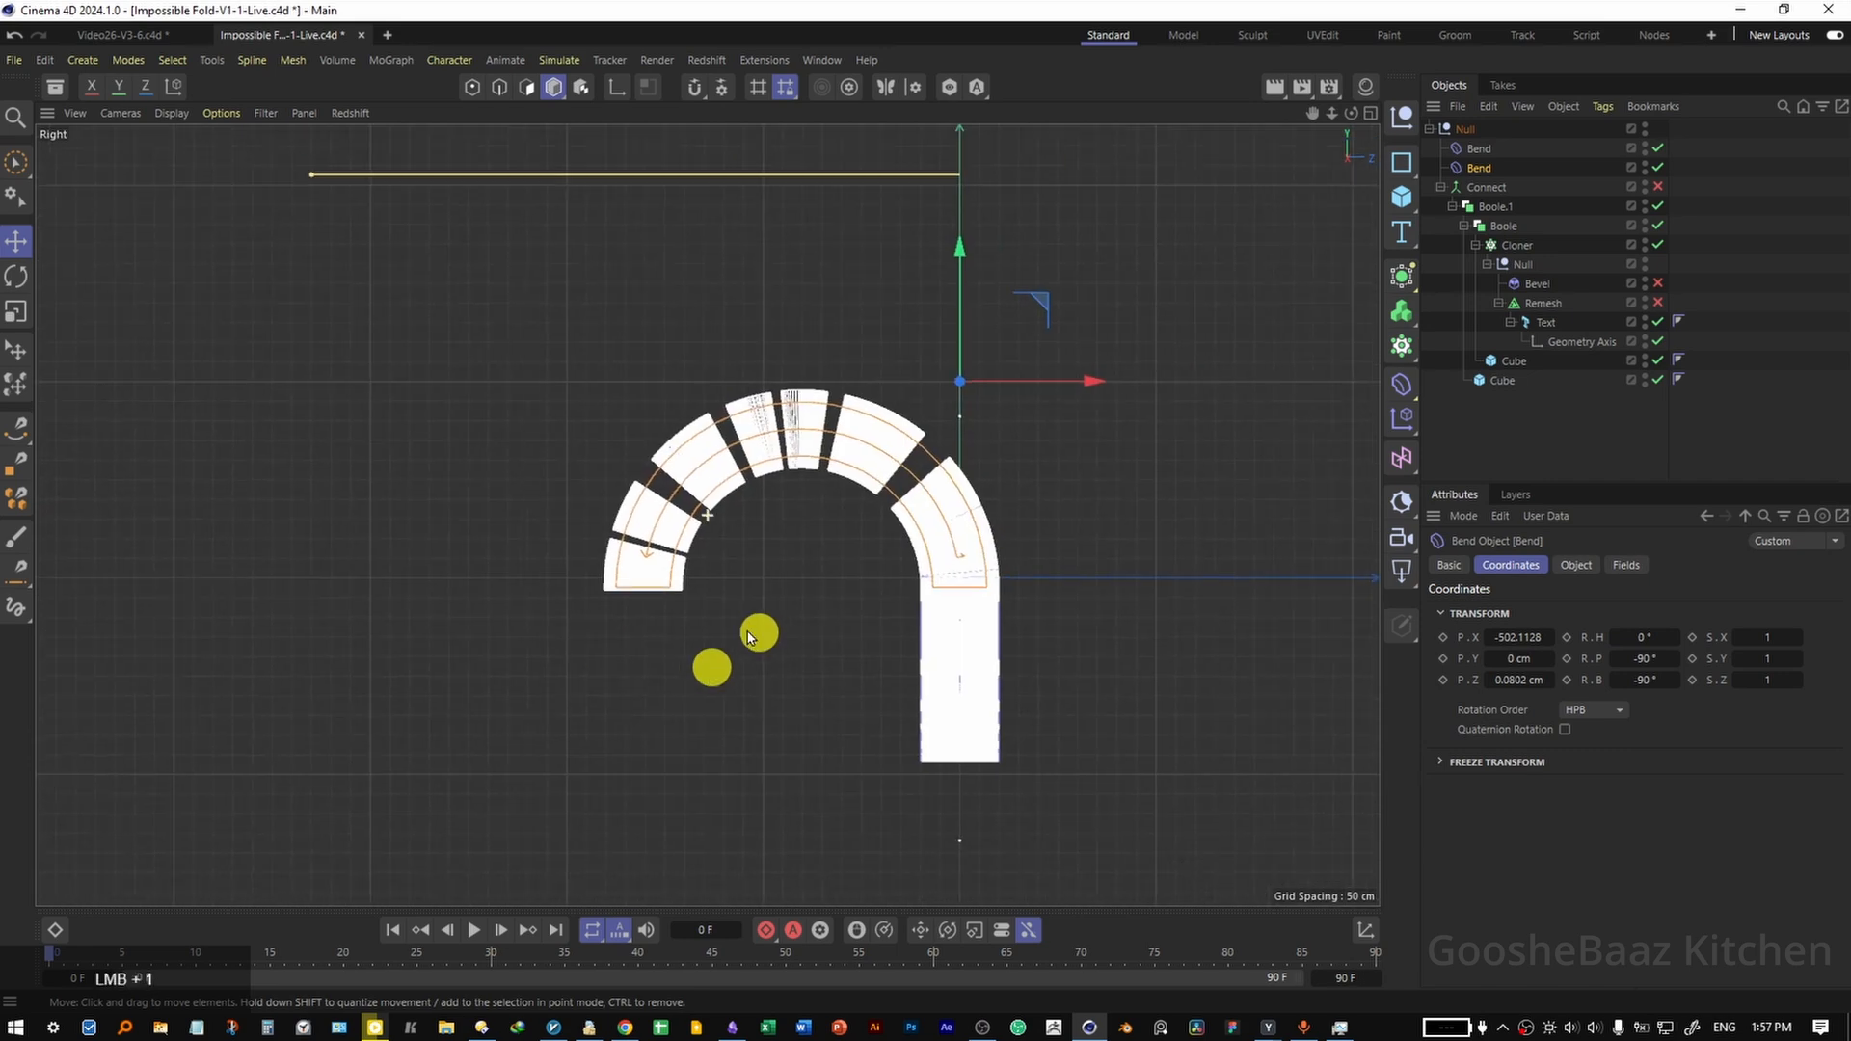
drag(972, 599, 1185, 578)
click(1484, 155)
click(1481, 167)
drag(920, 609, 927, 598)
drag(1511, 634, 1509, 634)
alt+right_drag(995, 557, 1074, 541)
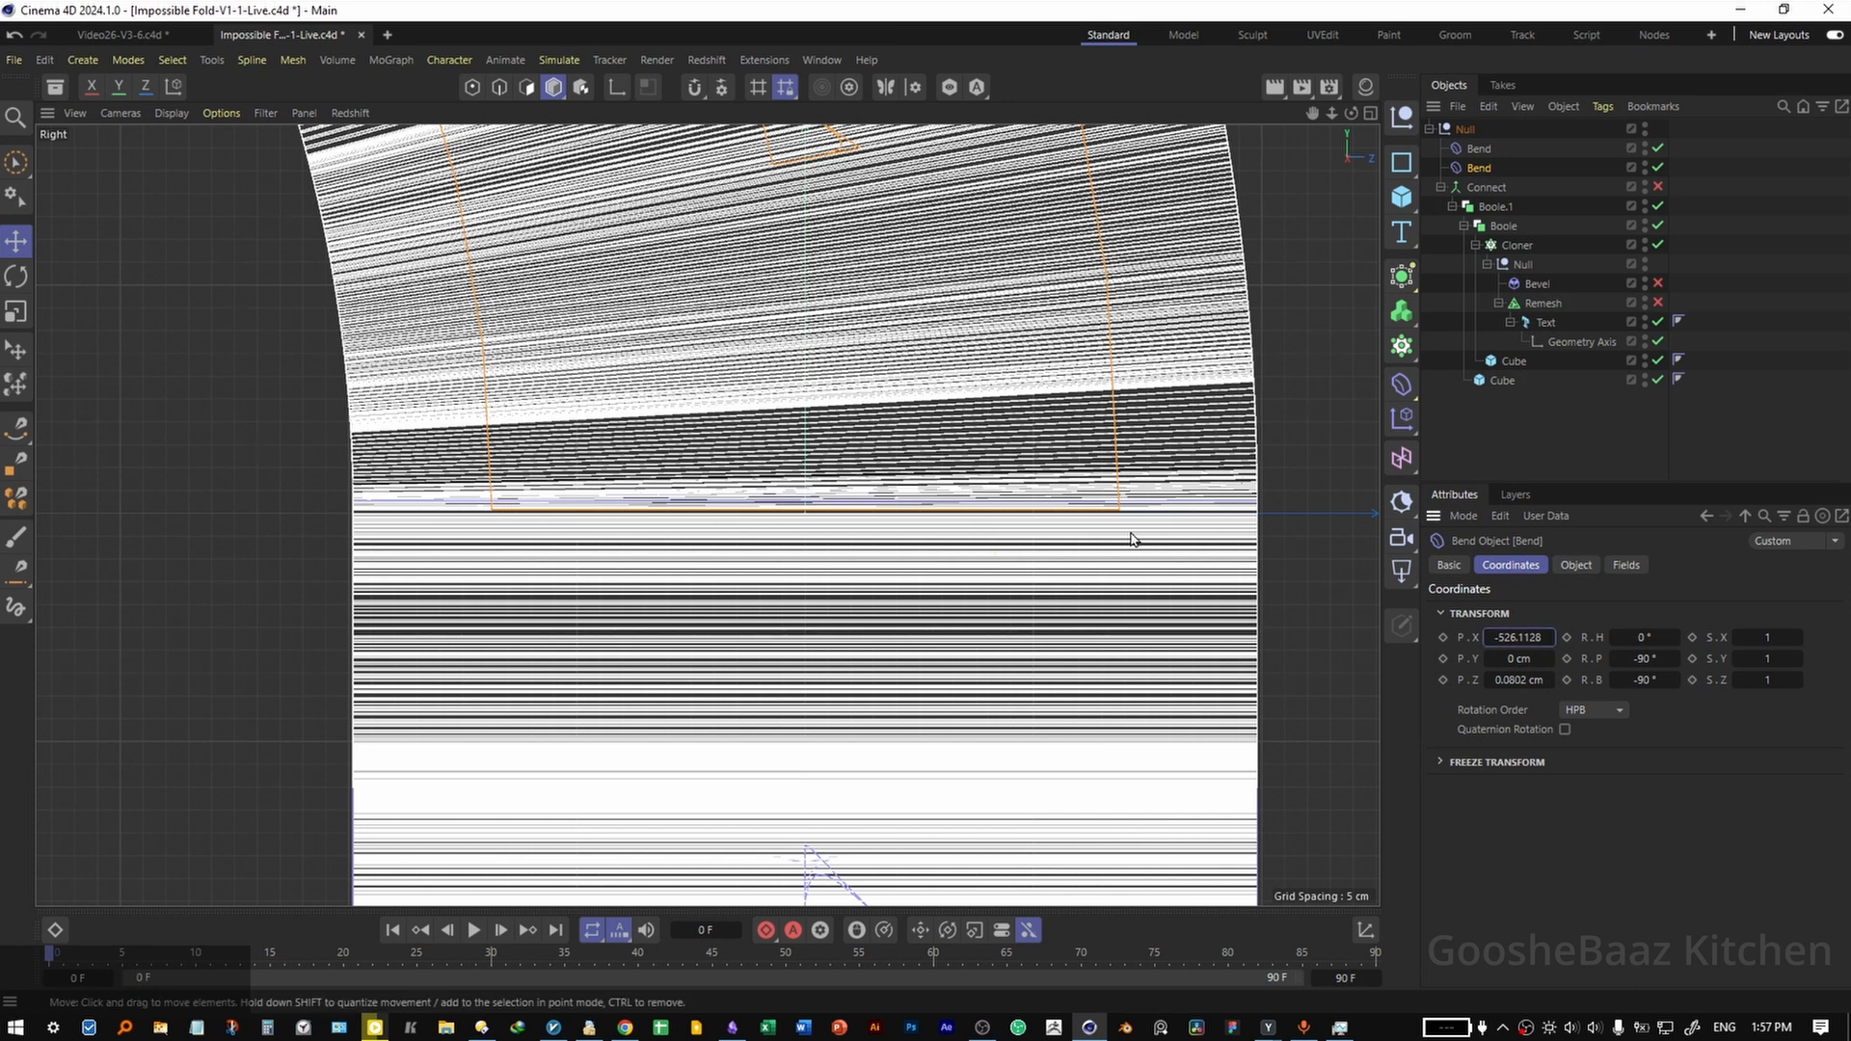
In the Front view, set the lower Bend's X position to about 525.08 cm so it meets the upper Bend.
click(1474, 153)
middle_click(998, 508)
middle_click(1067, 680)
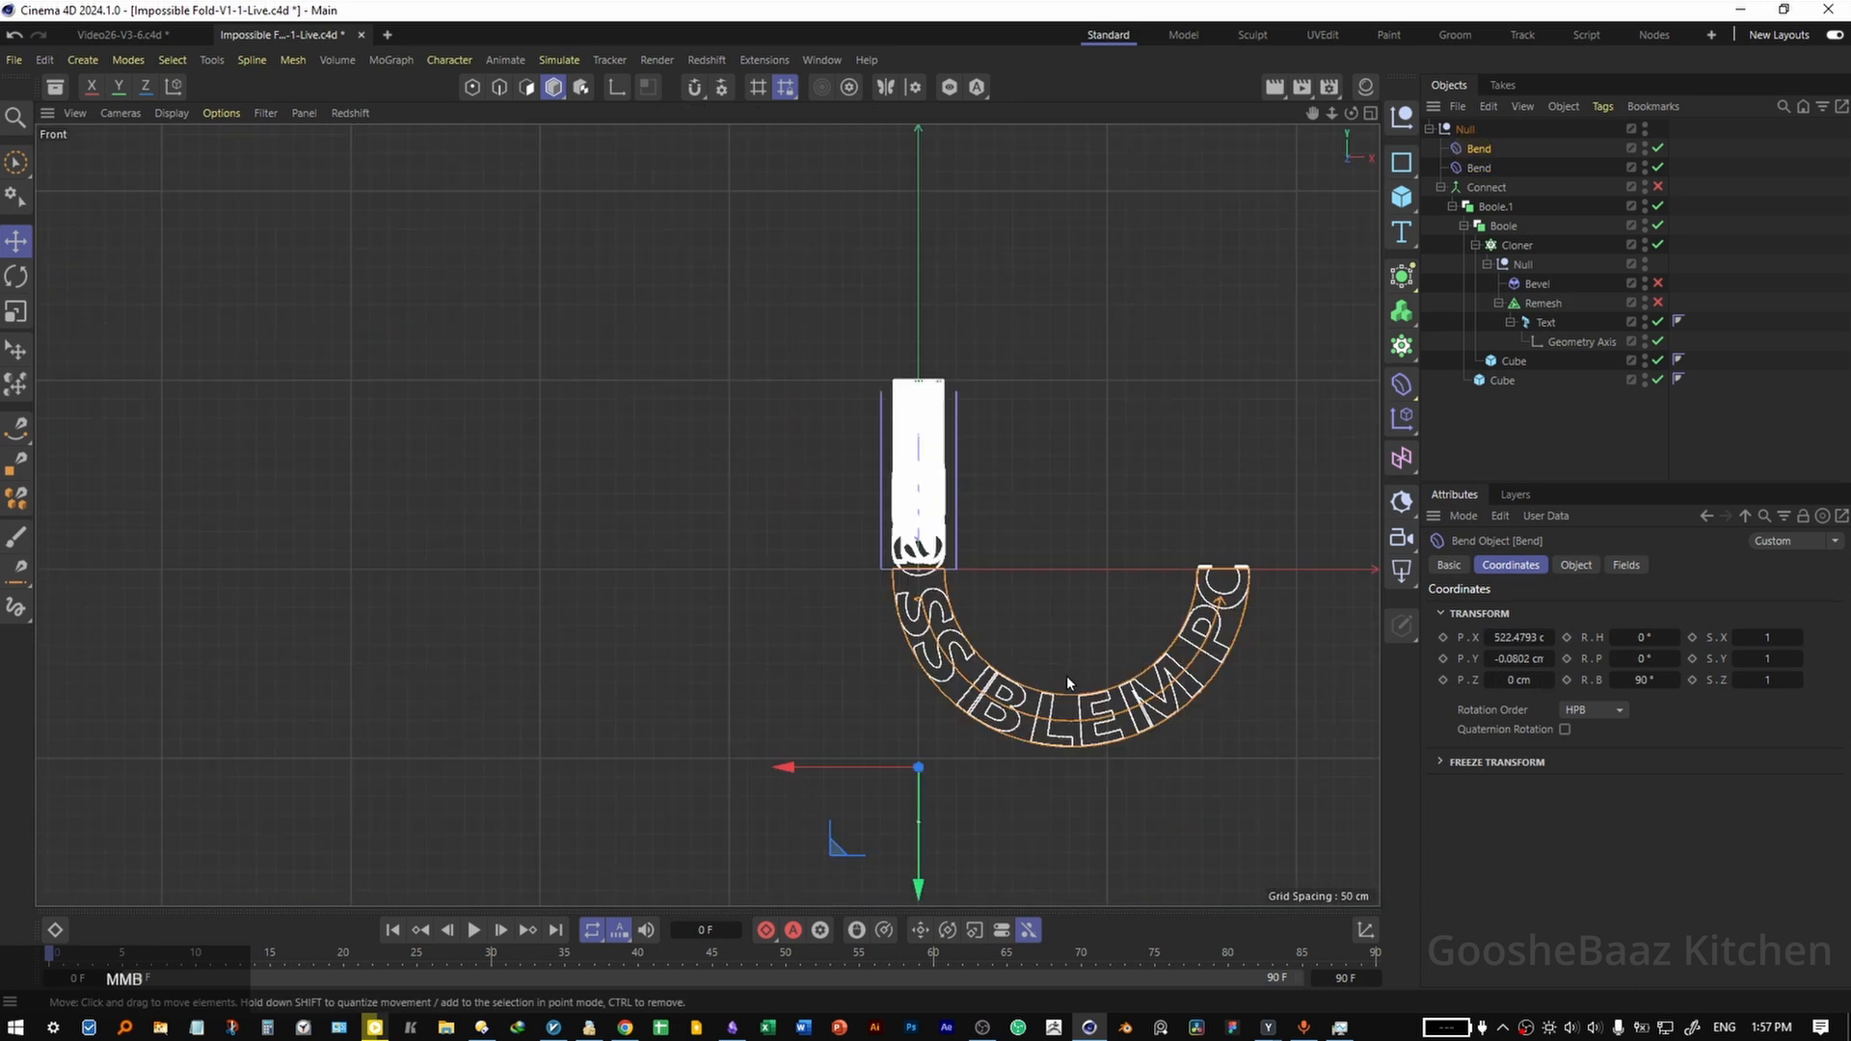
drag(918, 589, 1149, 550)
alt+drag(1516, 637, 1522, 638)
drag(1238, 366, 1257, 441)
click(1478, 167)
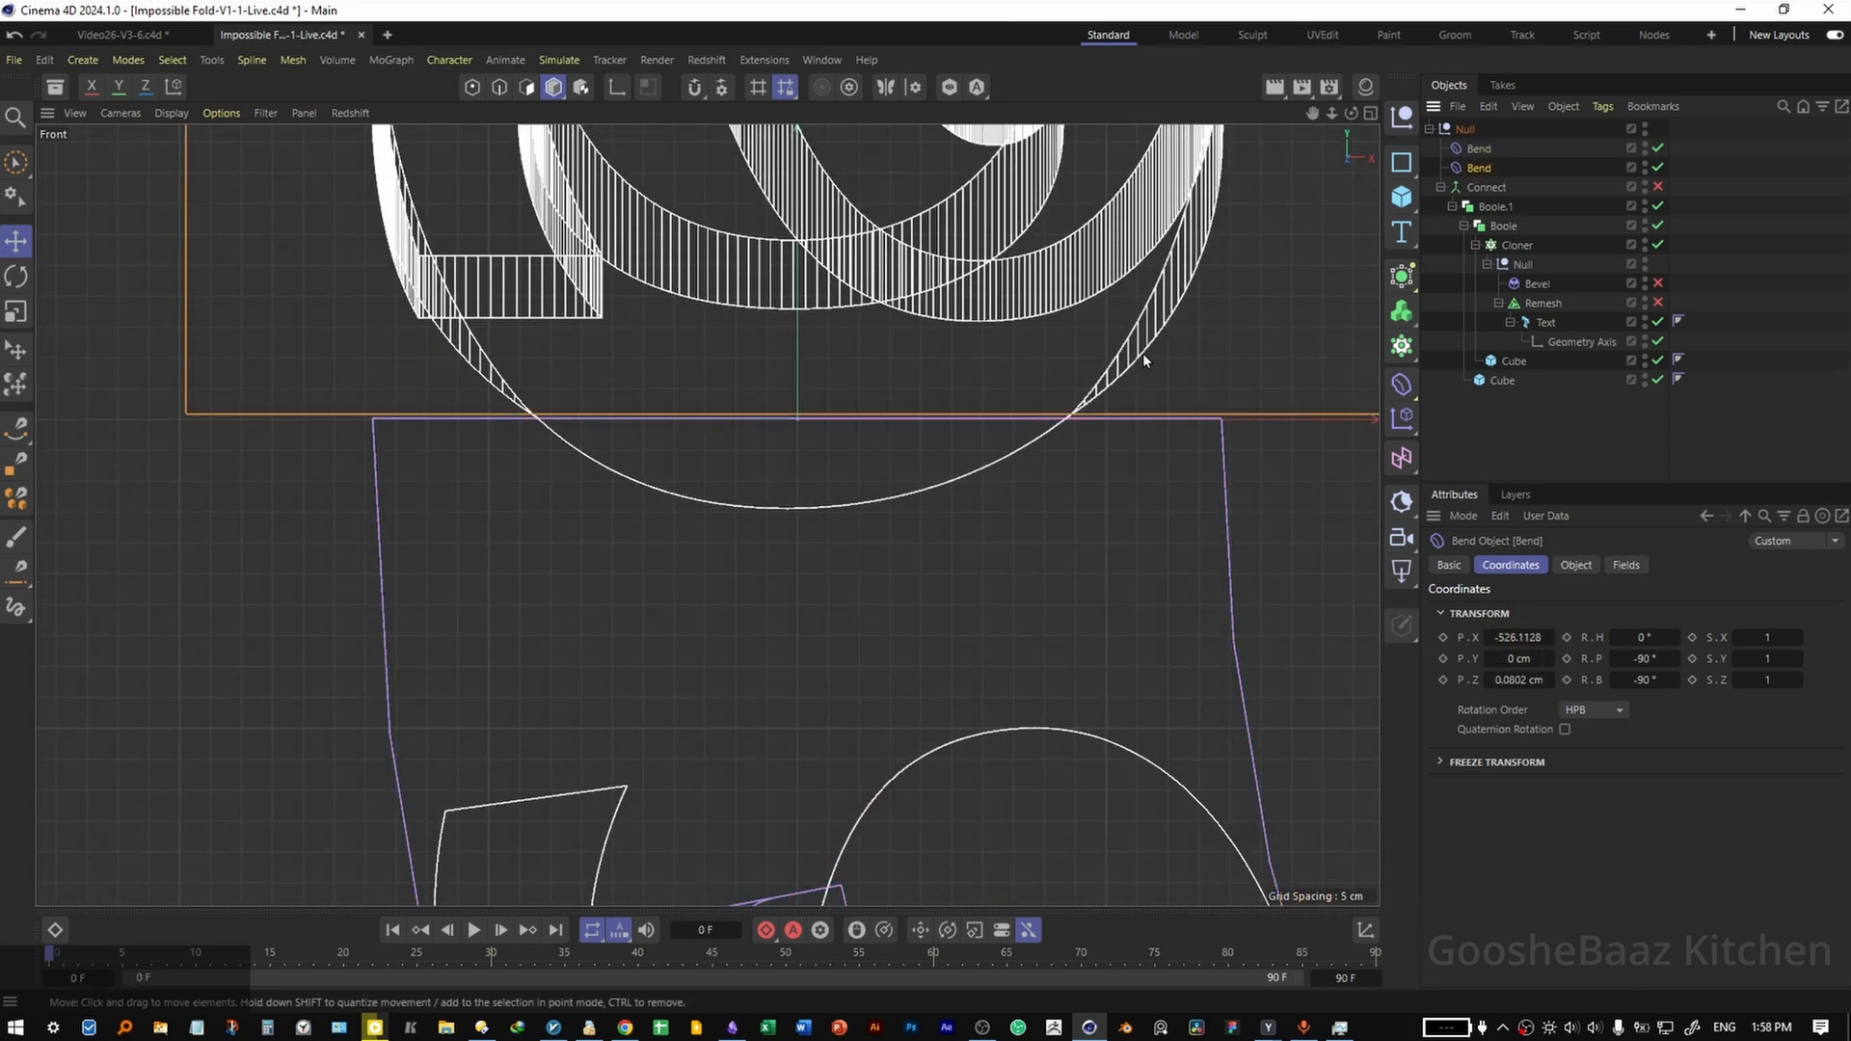
click(1478, 147)
middle_click(1012, 418)
middle_click(964, 445)
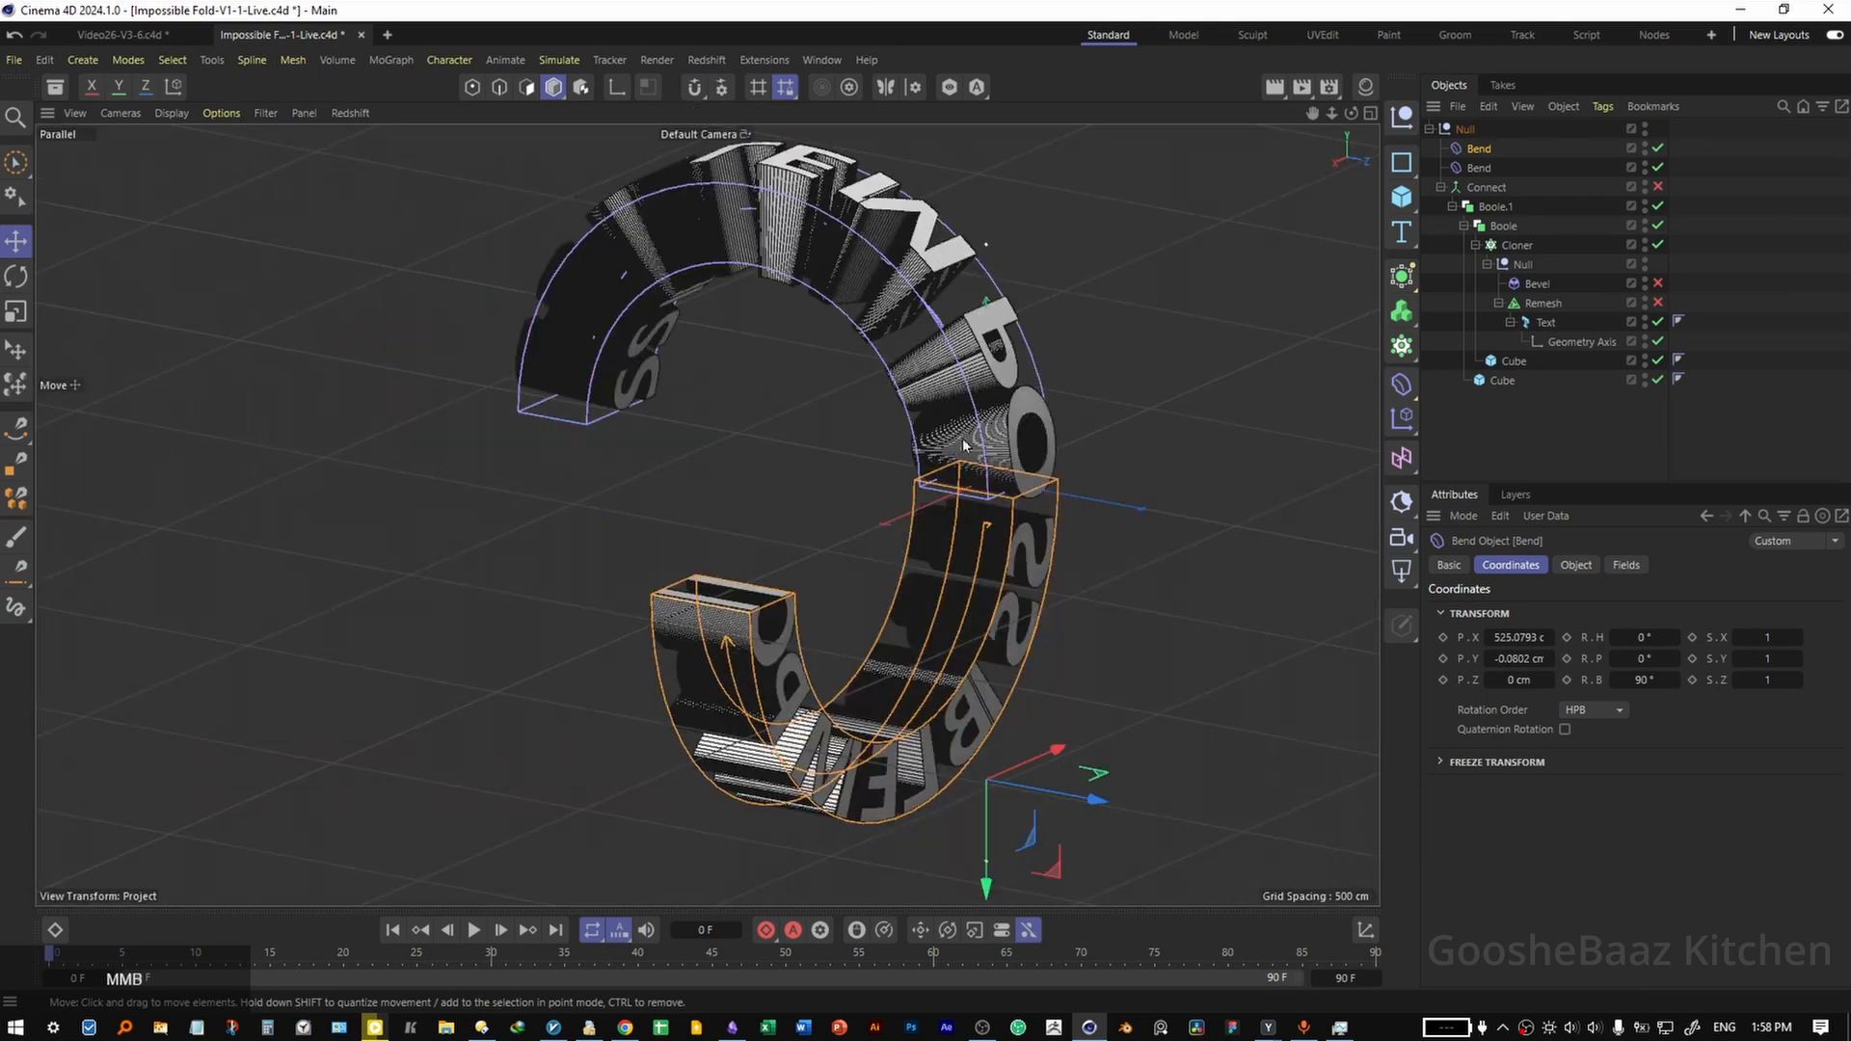
In the Front view, try shifting the inner Boole's cube in X to align the cut at the lower bend's end.
scroll(964, 445, up, 5)
middle_click(1045, 495)
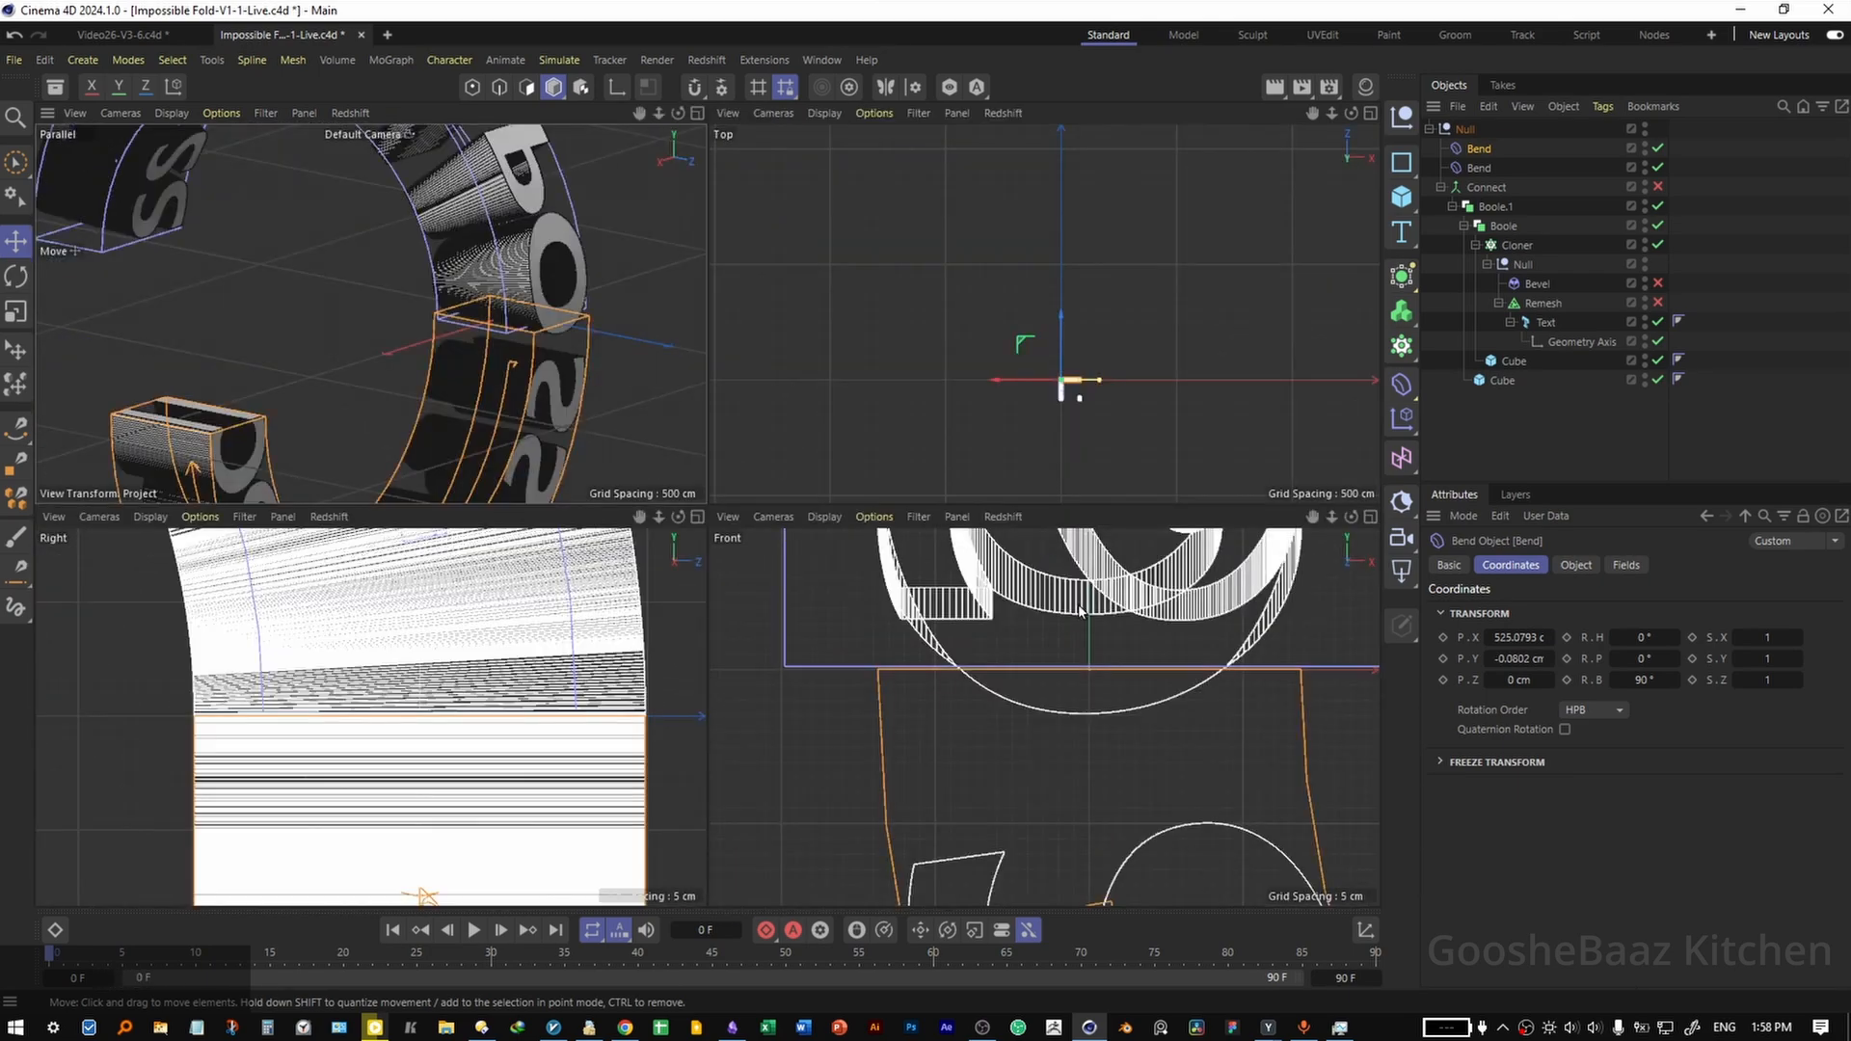
middle_click(1079, 606)
drag(974, 556, 681, 529)
drag(1096, 535, 756, 517)
drag(992, 499, 1074, 495)
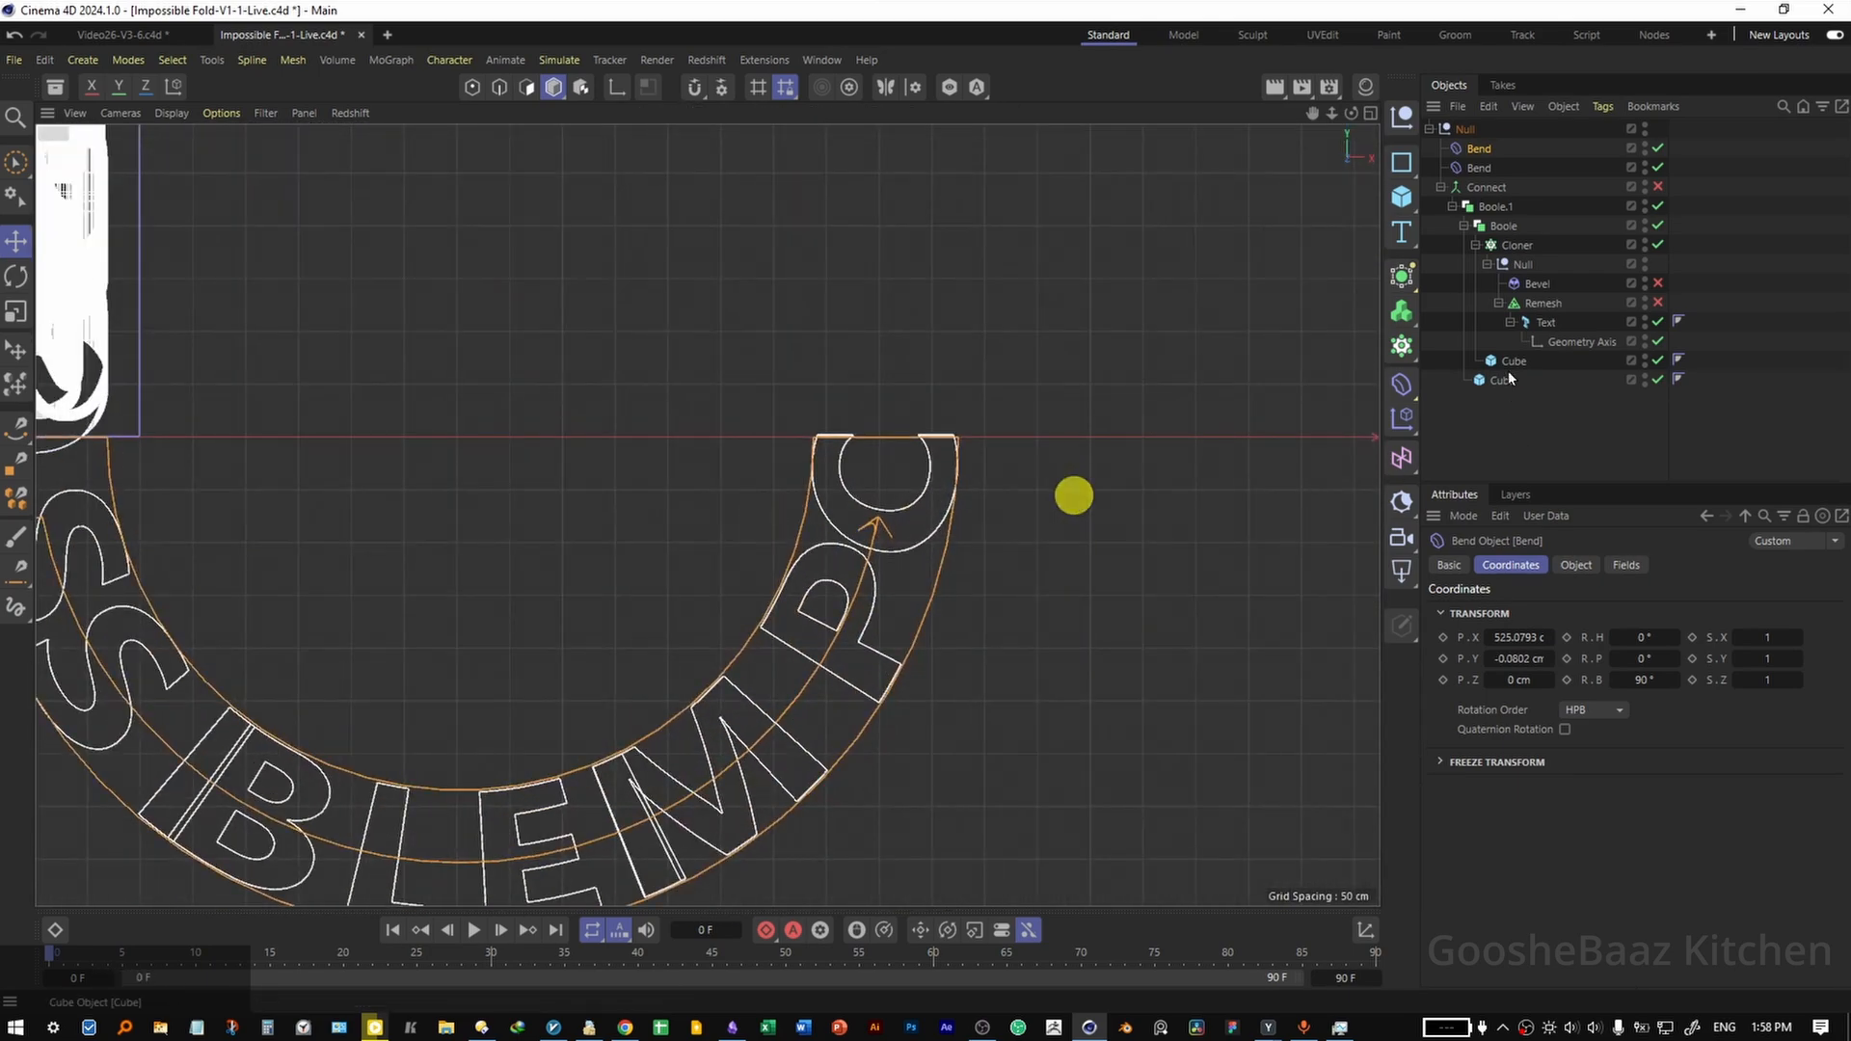
click(1511, 362)
alt+right_drag(905, 439, 1120, 442)
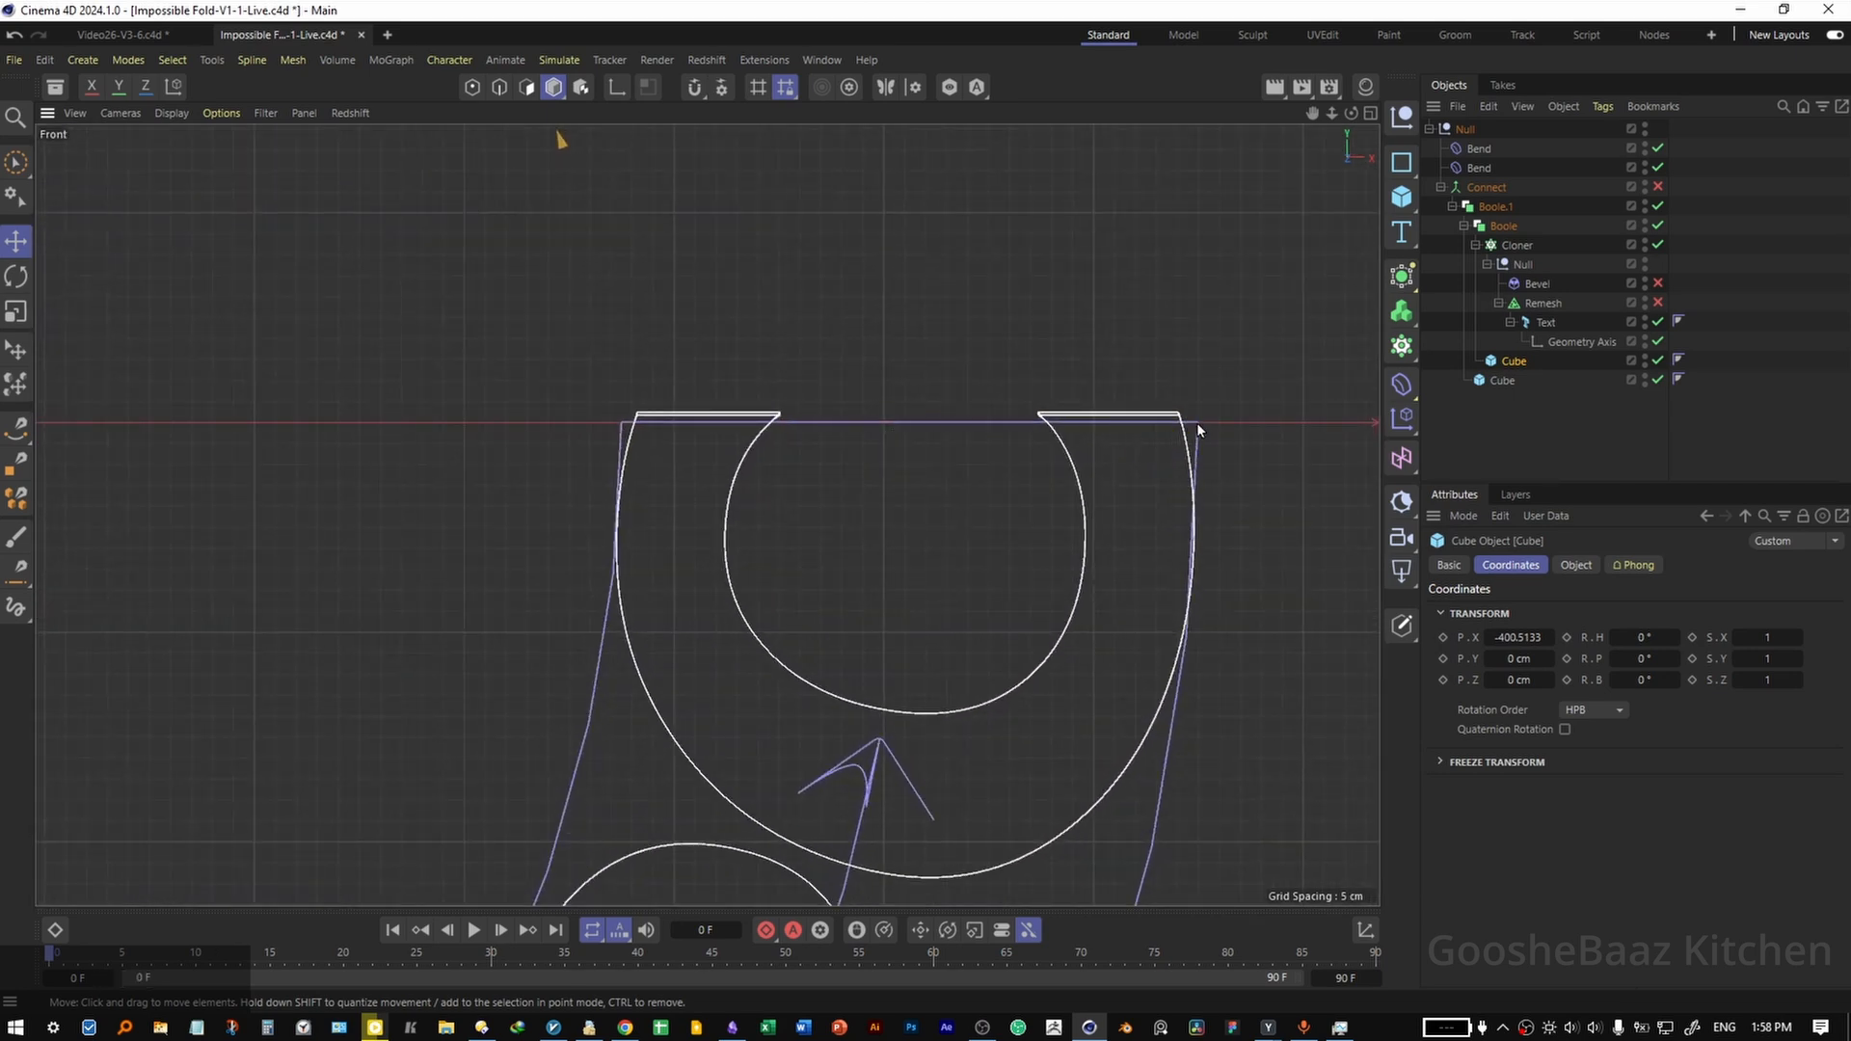
click(1520, 637)
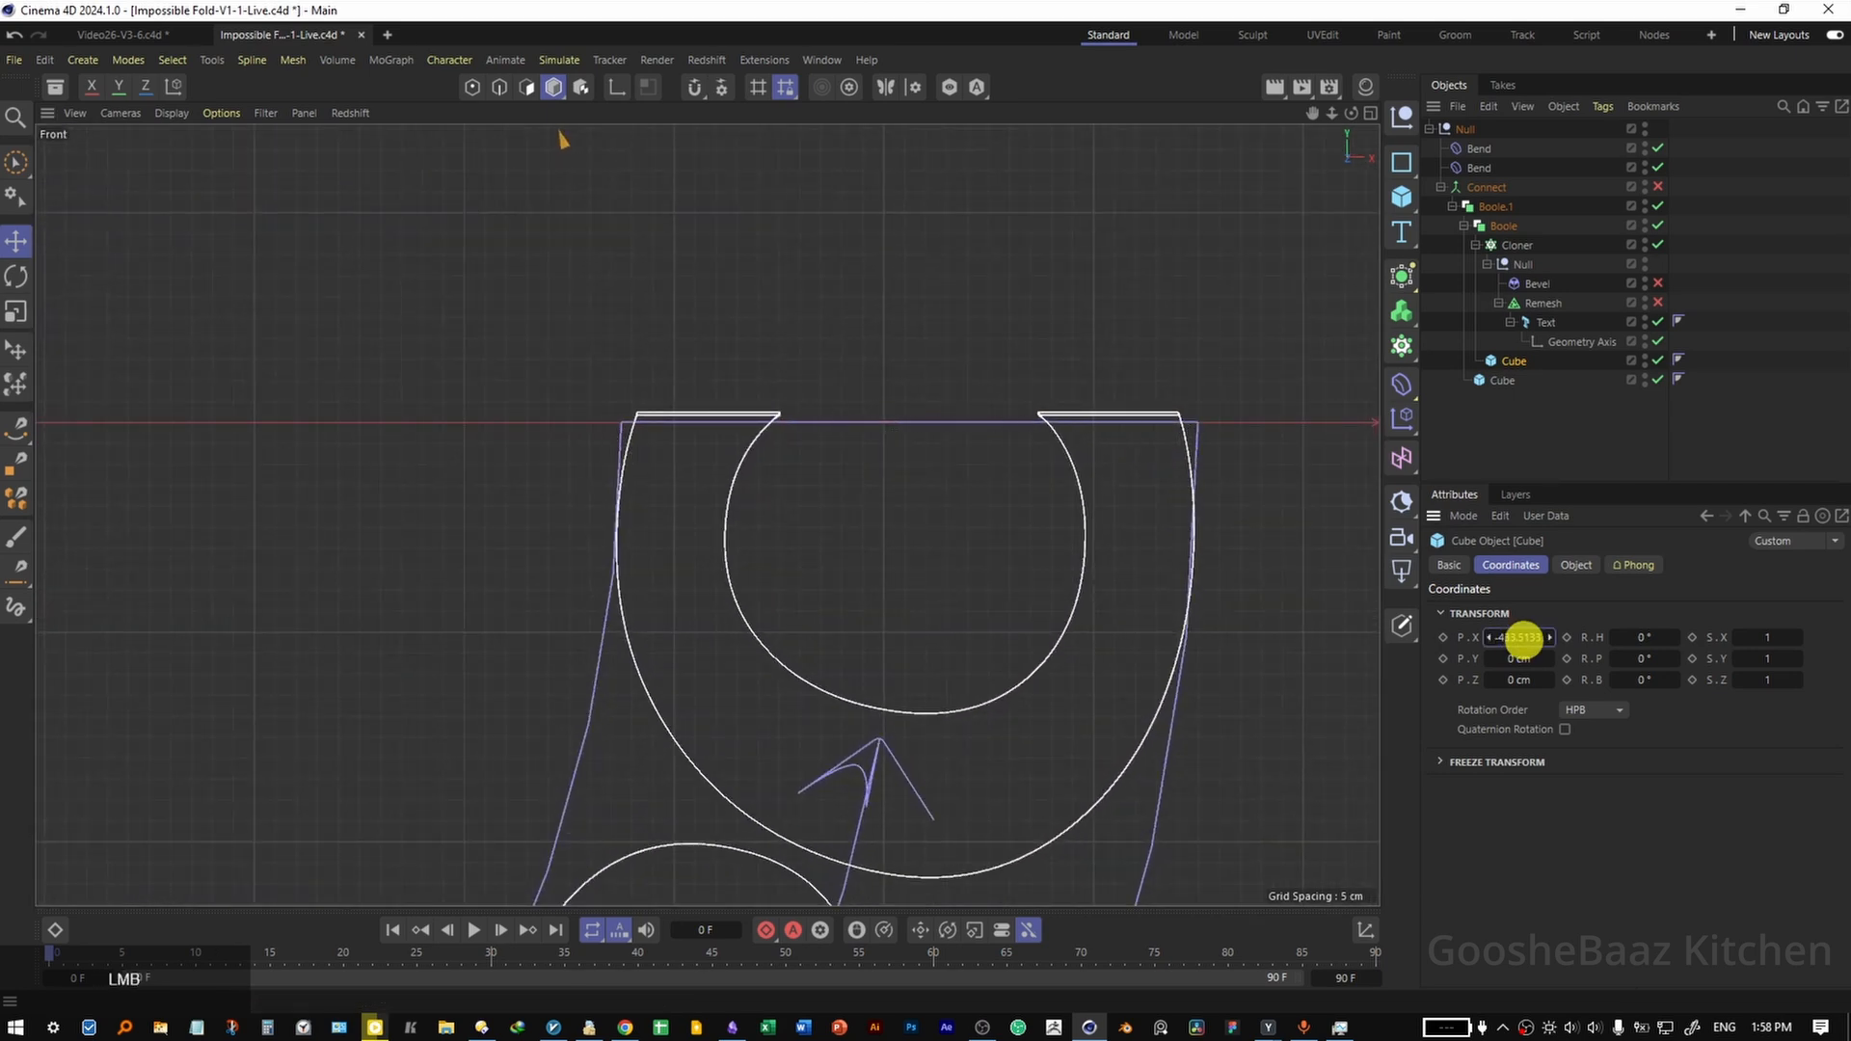
Set the outer Boole's cube to 3897.0202 cm in X so the cut aligns with the lower bend's end.
click(1495, 376)
alt+drag(1516, 638, 1522, 639)
key(2)
drag(1101, 444, 1354, 398)
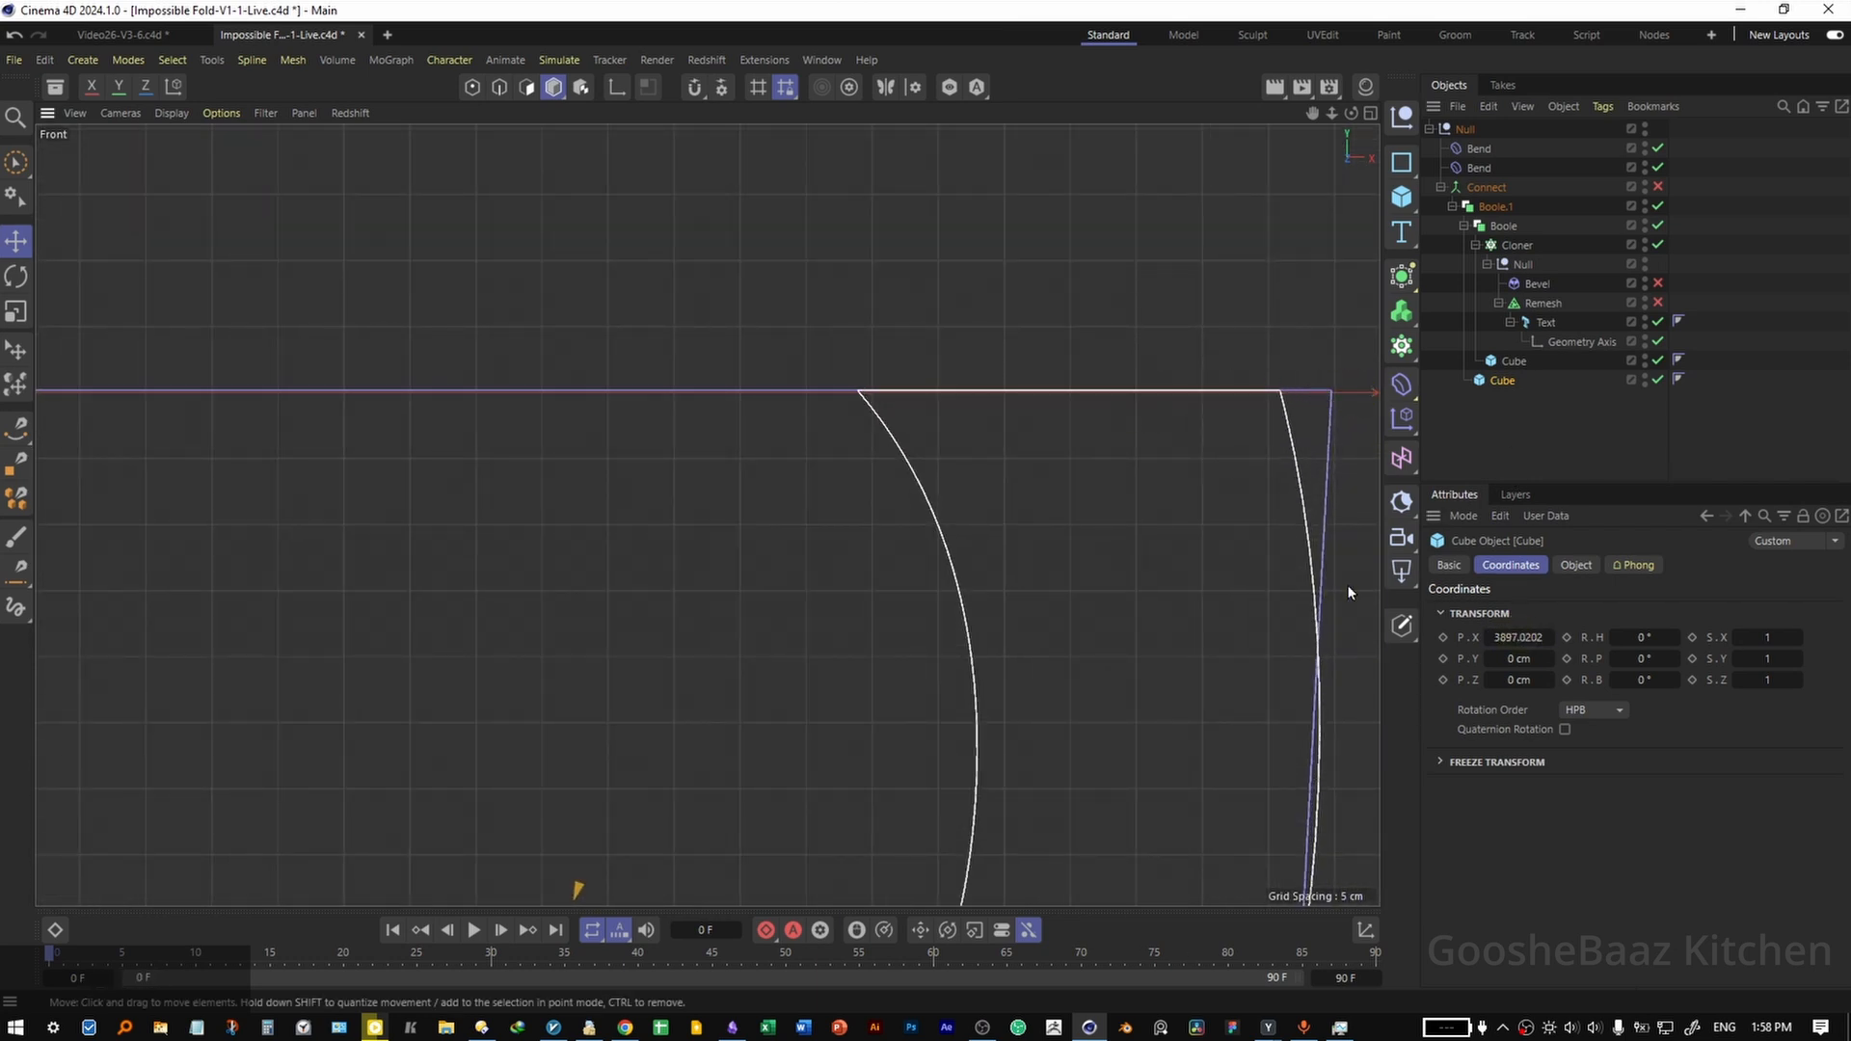
alt+drag(1512, 631, 1515, 632)
key(2)
drag(1284, 381, 1362, 388)
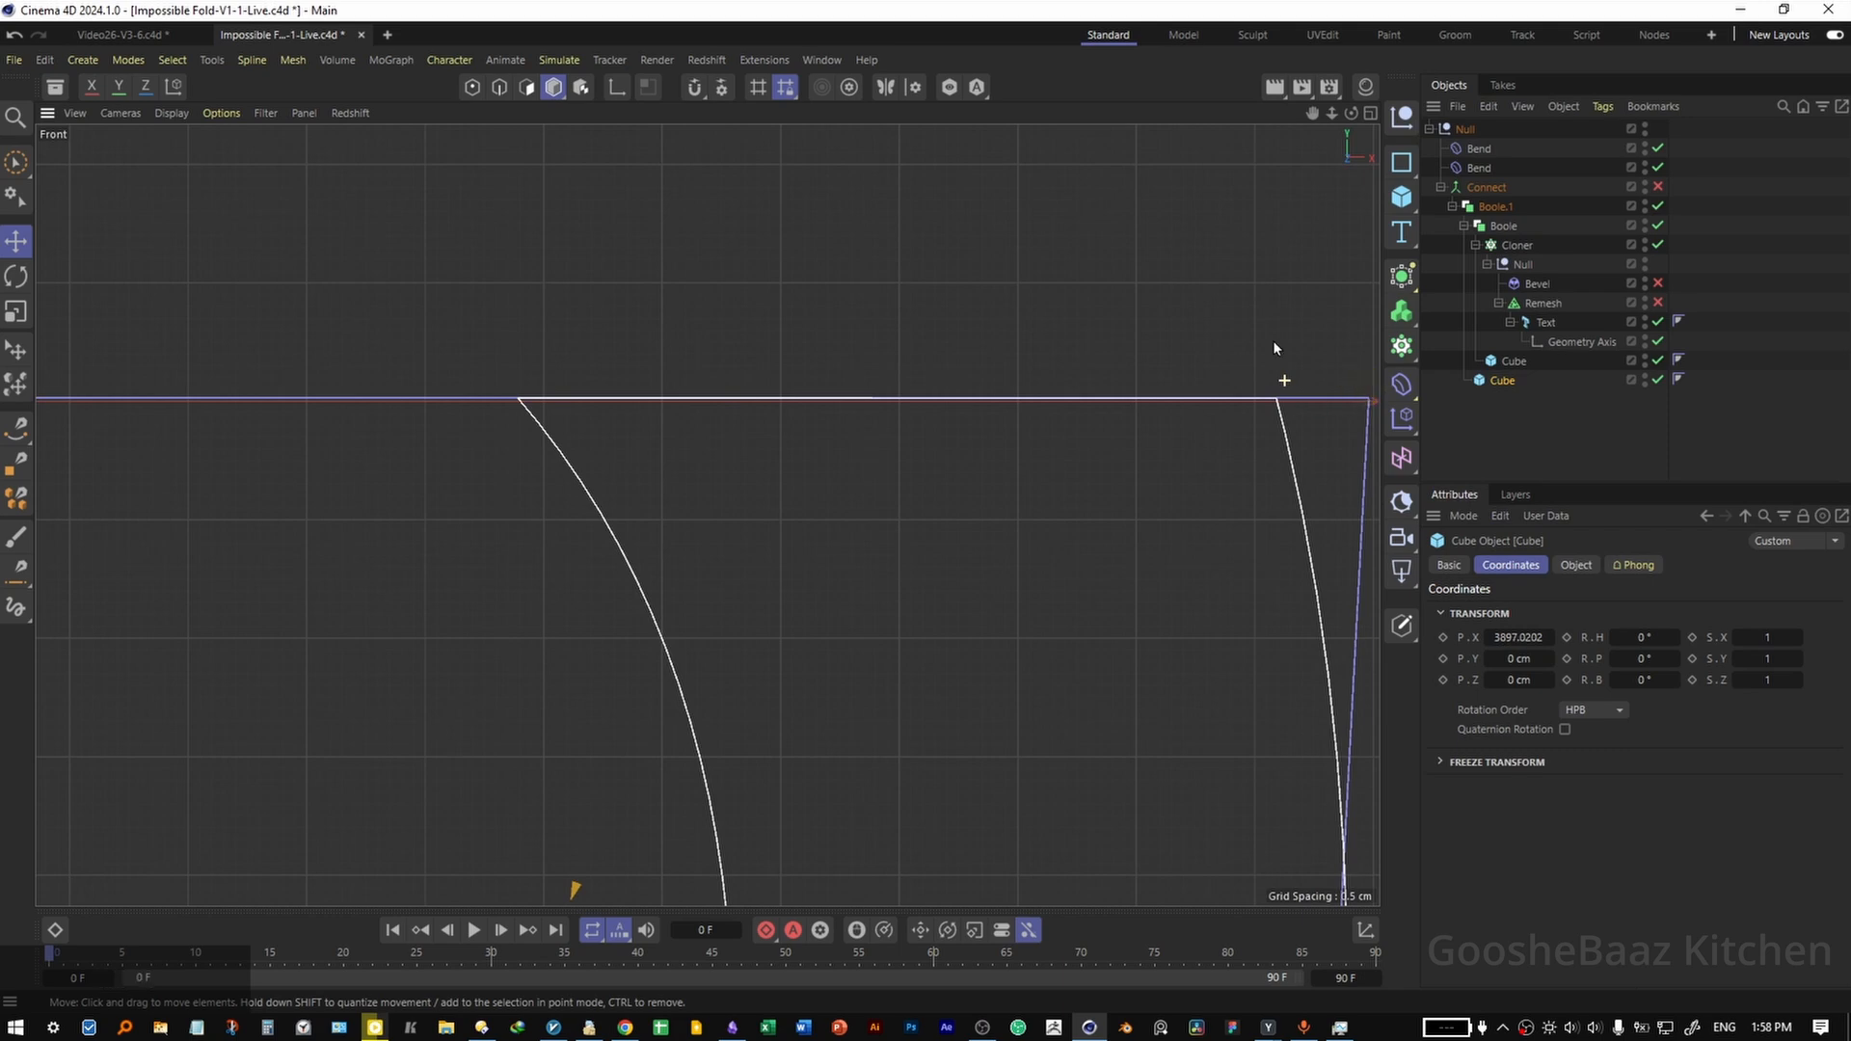
Shift the Cloner in X to about -41.9 cm to reposition the letters along the bent loop.
key(2)
drag(1215, 367, 1079, 390)
middle_click(1095, 397)
key(2)
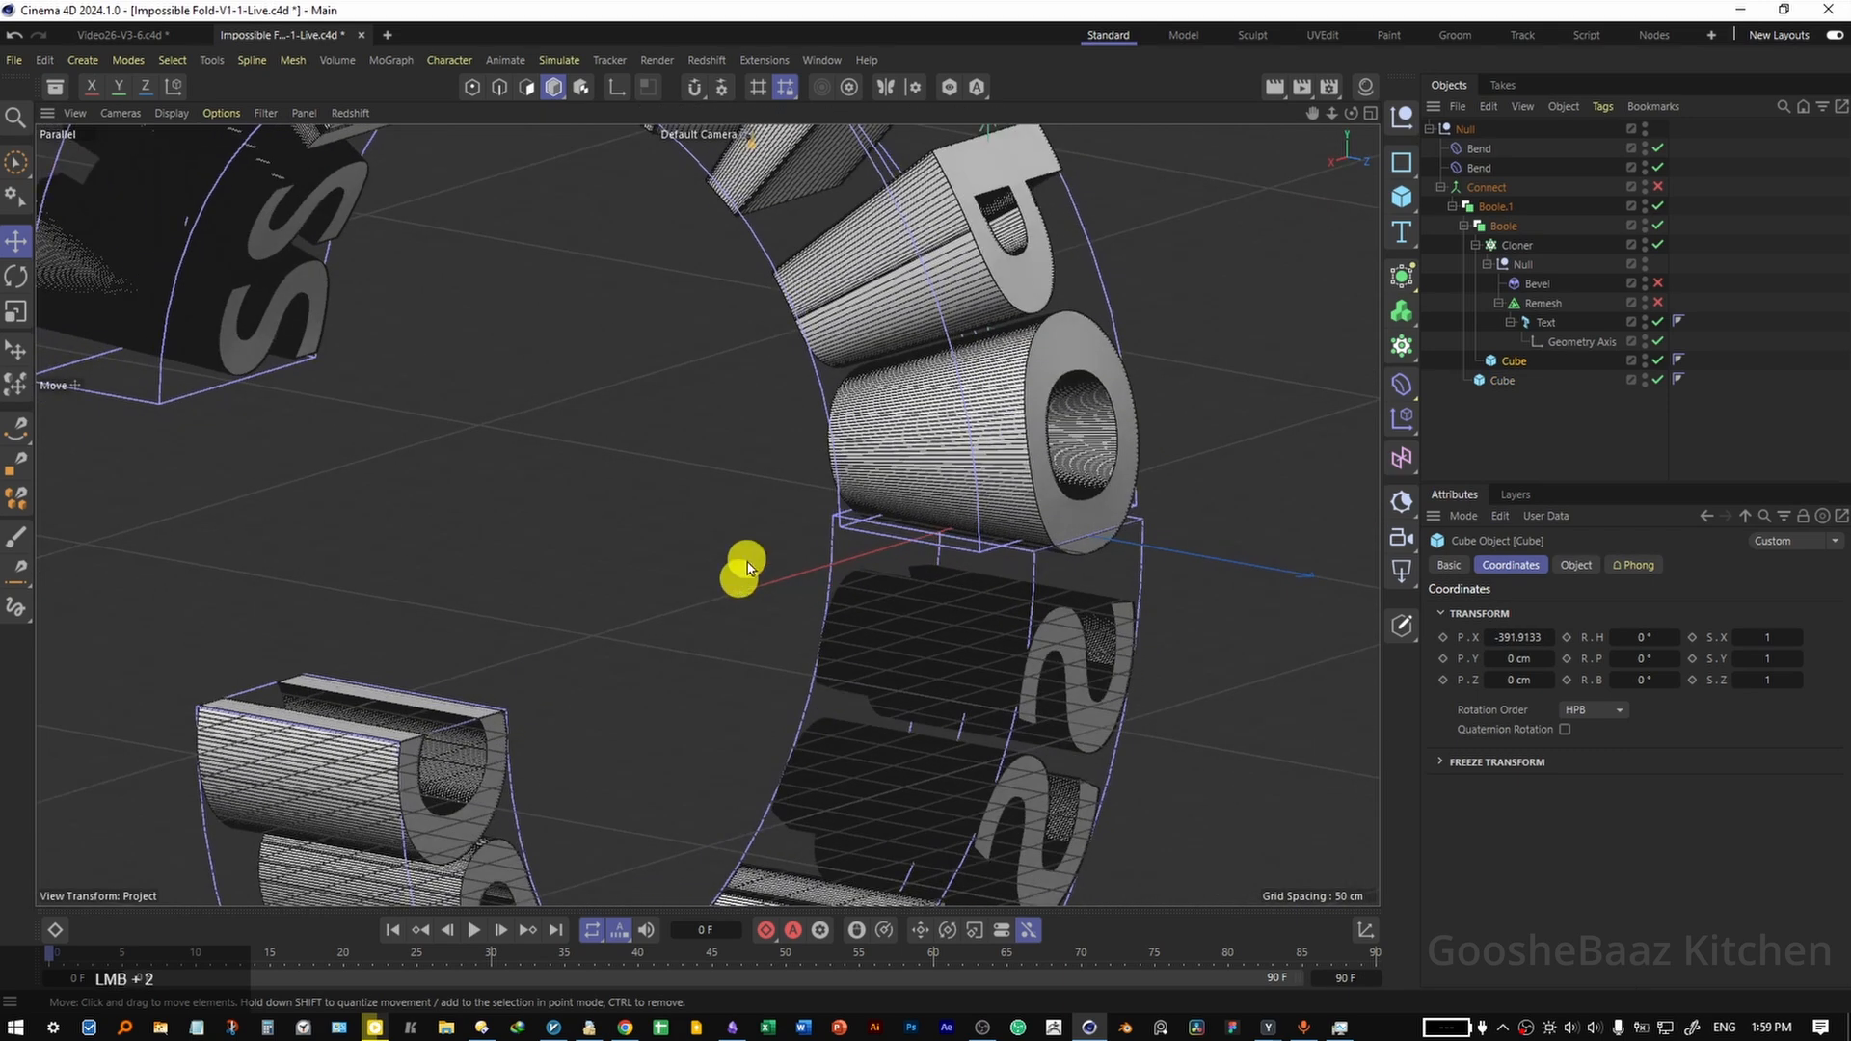
drag(743, 565, 693, 568)
key(1)
drag(693, 568, 758, 545)
click(1515, 245)
mouse_move(1516, 637)
alt+mouse_down()
mouse_move(1492, 641)
mouse_move(1533, 640)
mouse_move(1494, 640)
alt+mouse_up()
click(475, 448)
alt+drag(482, 449, 533, 423)
middle_click(621, 492)
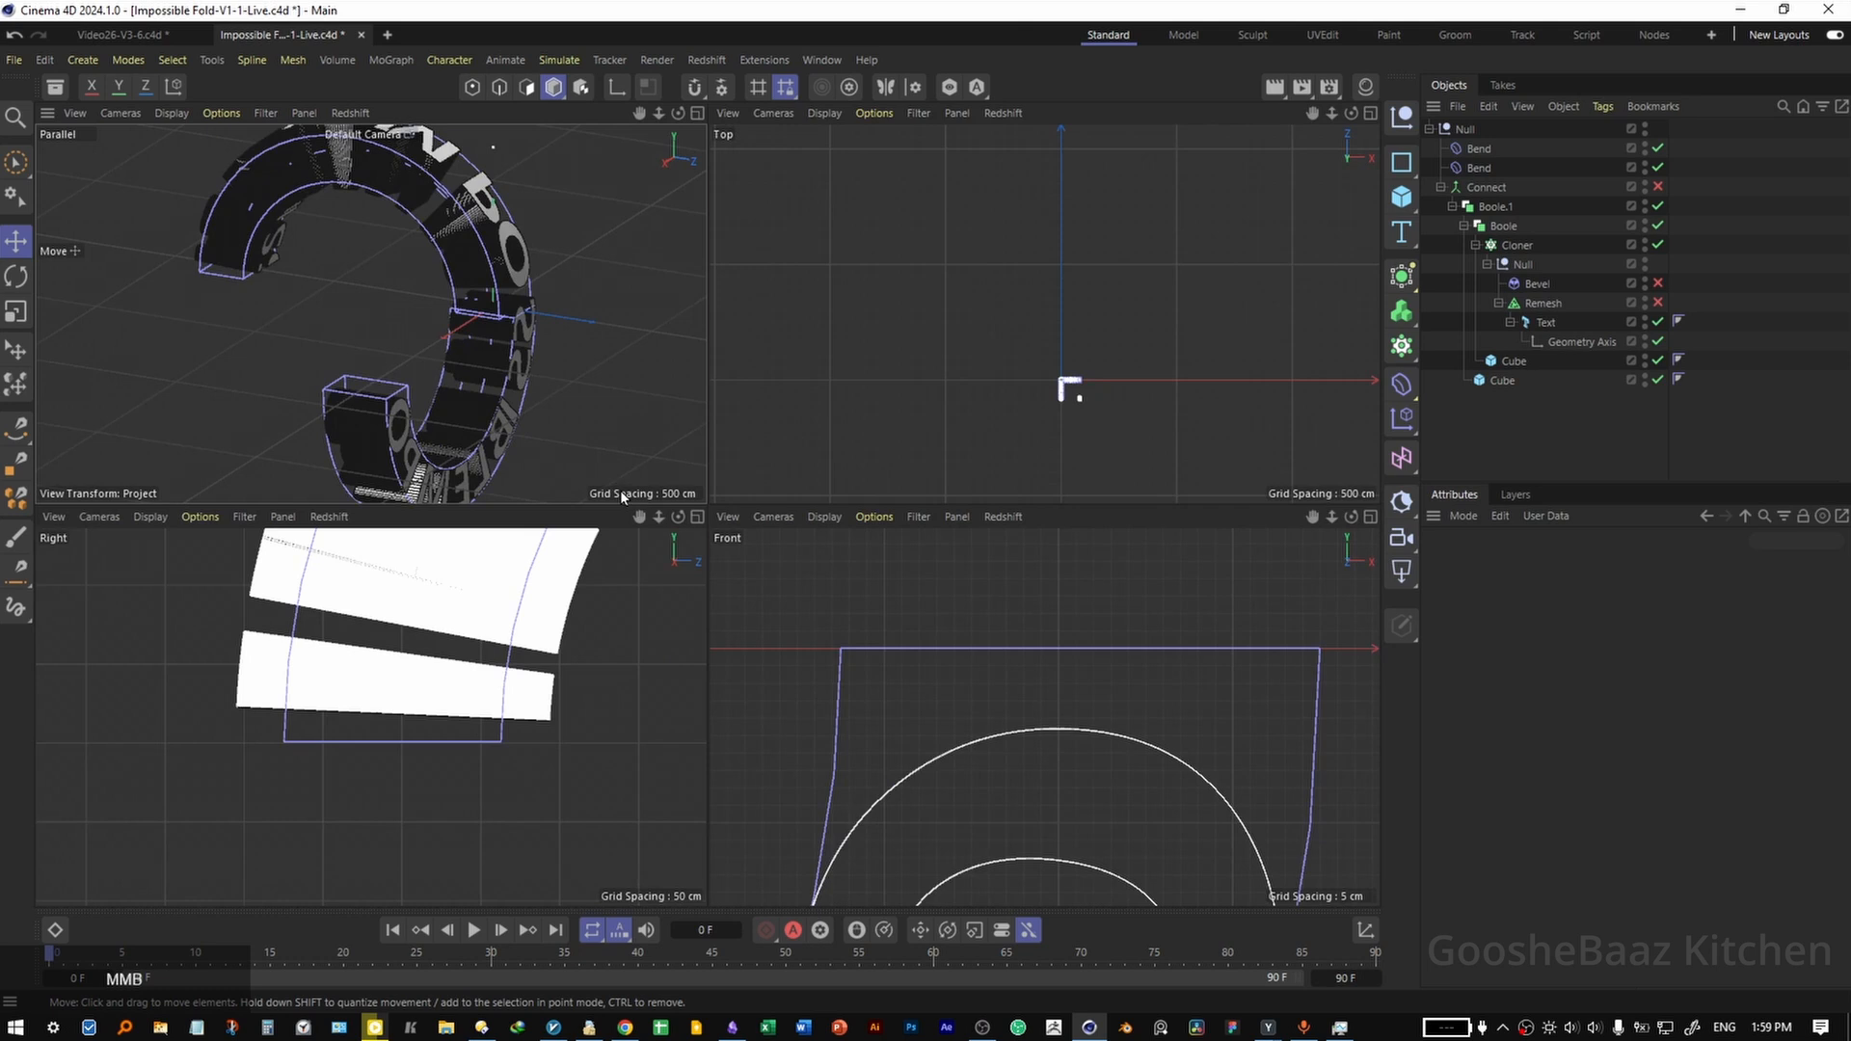
In the Right view, shift the inner Boole's cube in X until the cut aligns with the upper Bend's end.
middle_click(470, 672)
click(1512, 363)
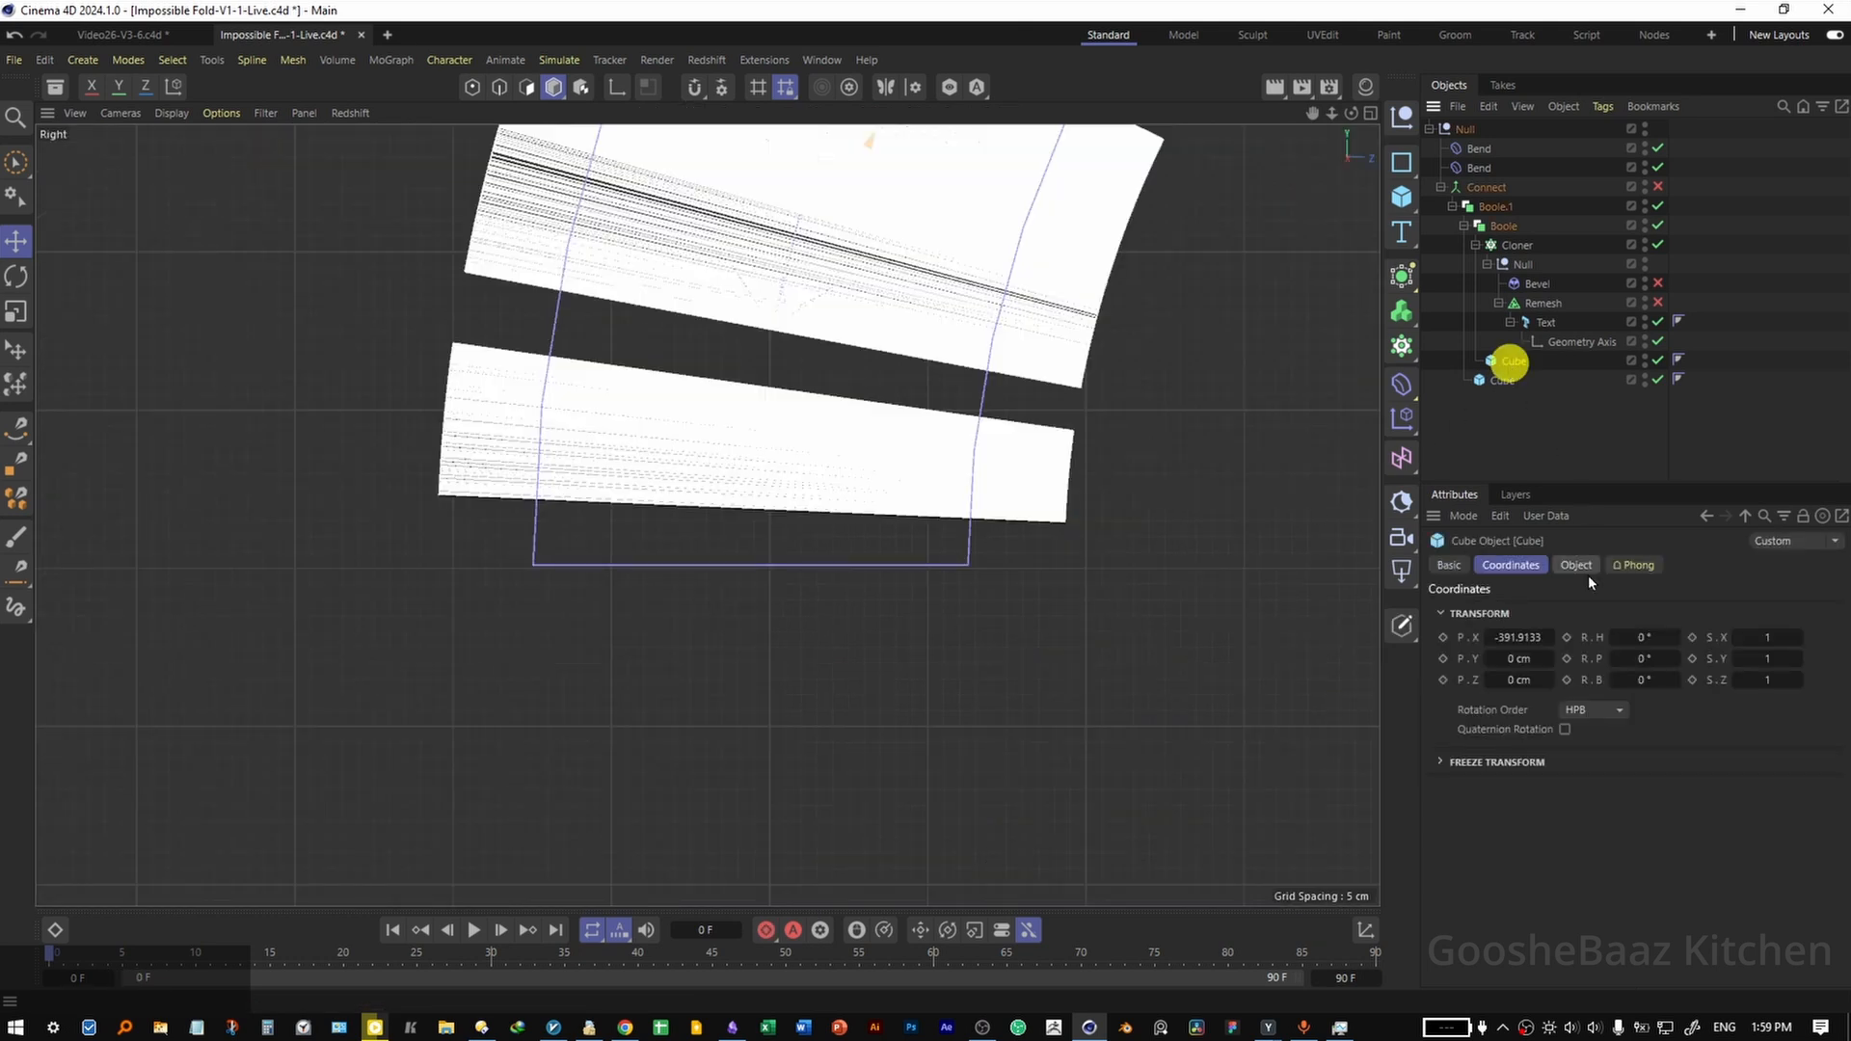
alt+drag(1521, 637, 1528, 639)
drag(795, 538, 892, 546)
alt+drag(1522, 637, 1527, 637)
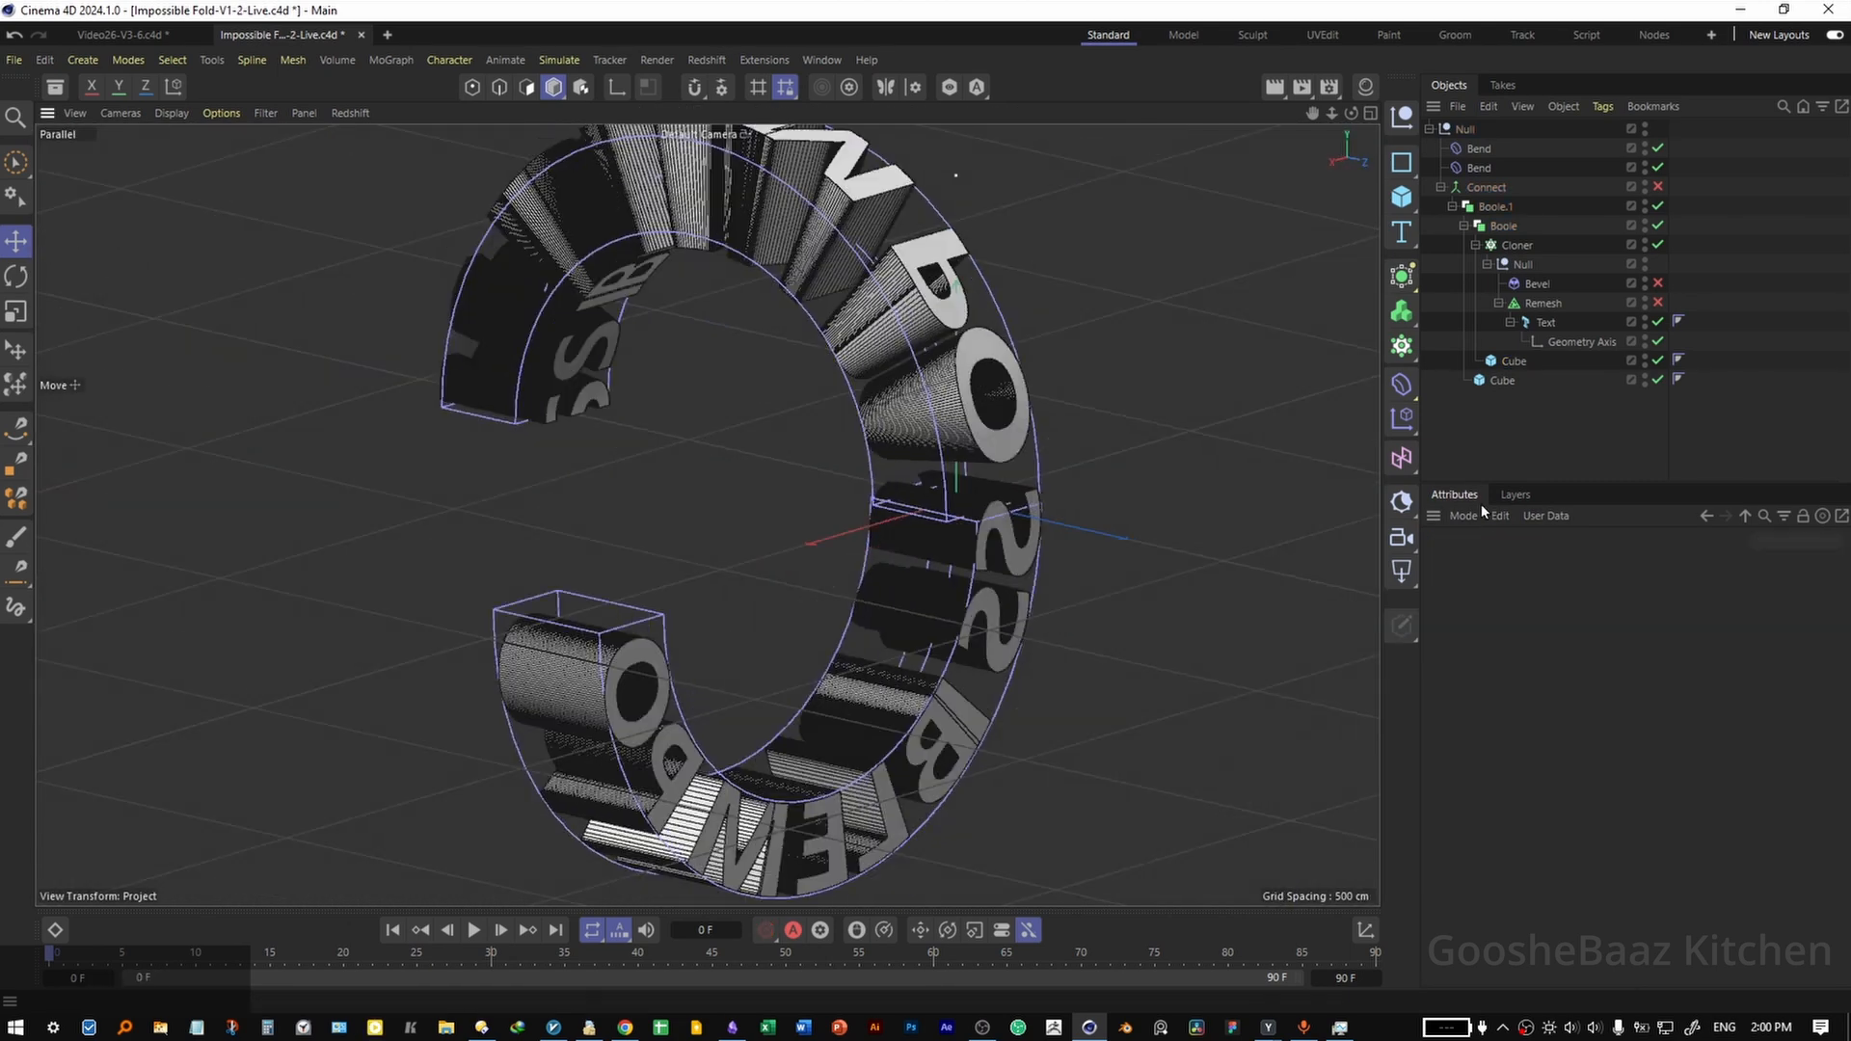
Add a Redshift camera and a Null object renamed Target.
click(1402, 536)
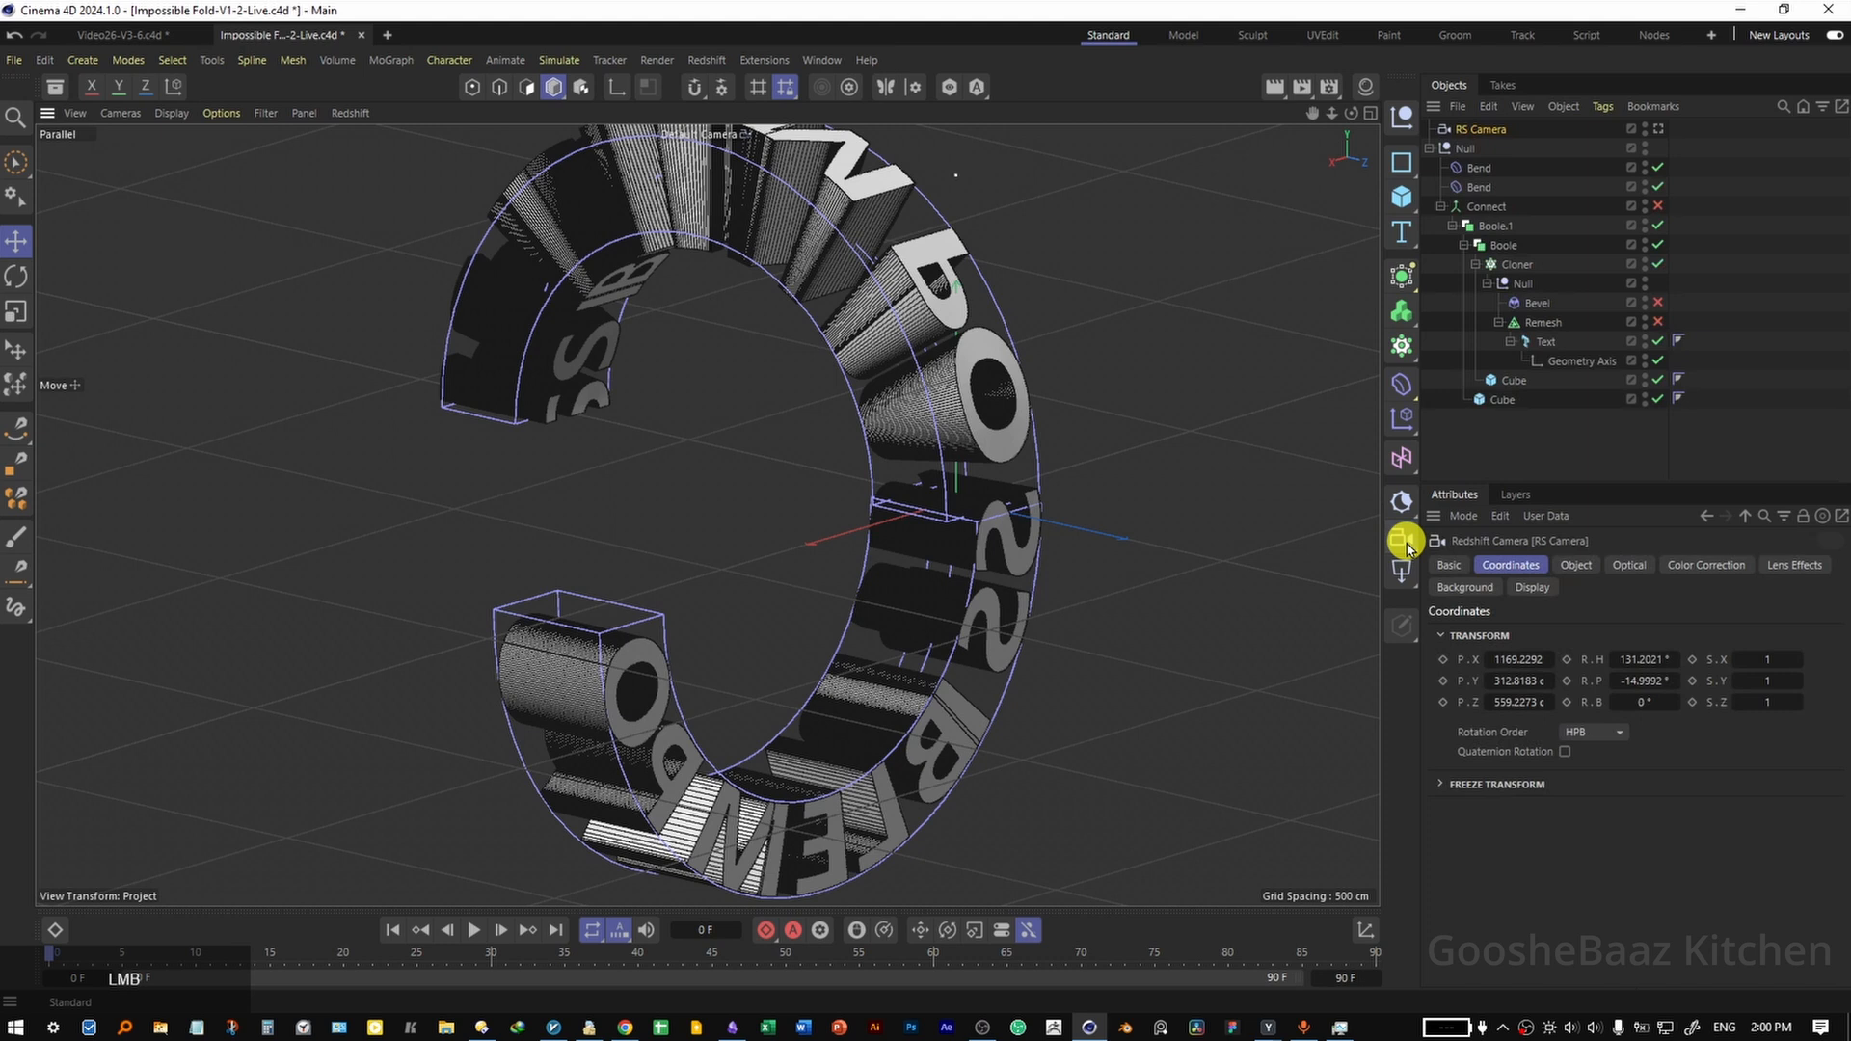
click(1402, 116)
double_click(1470, 129)
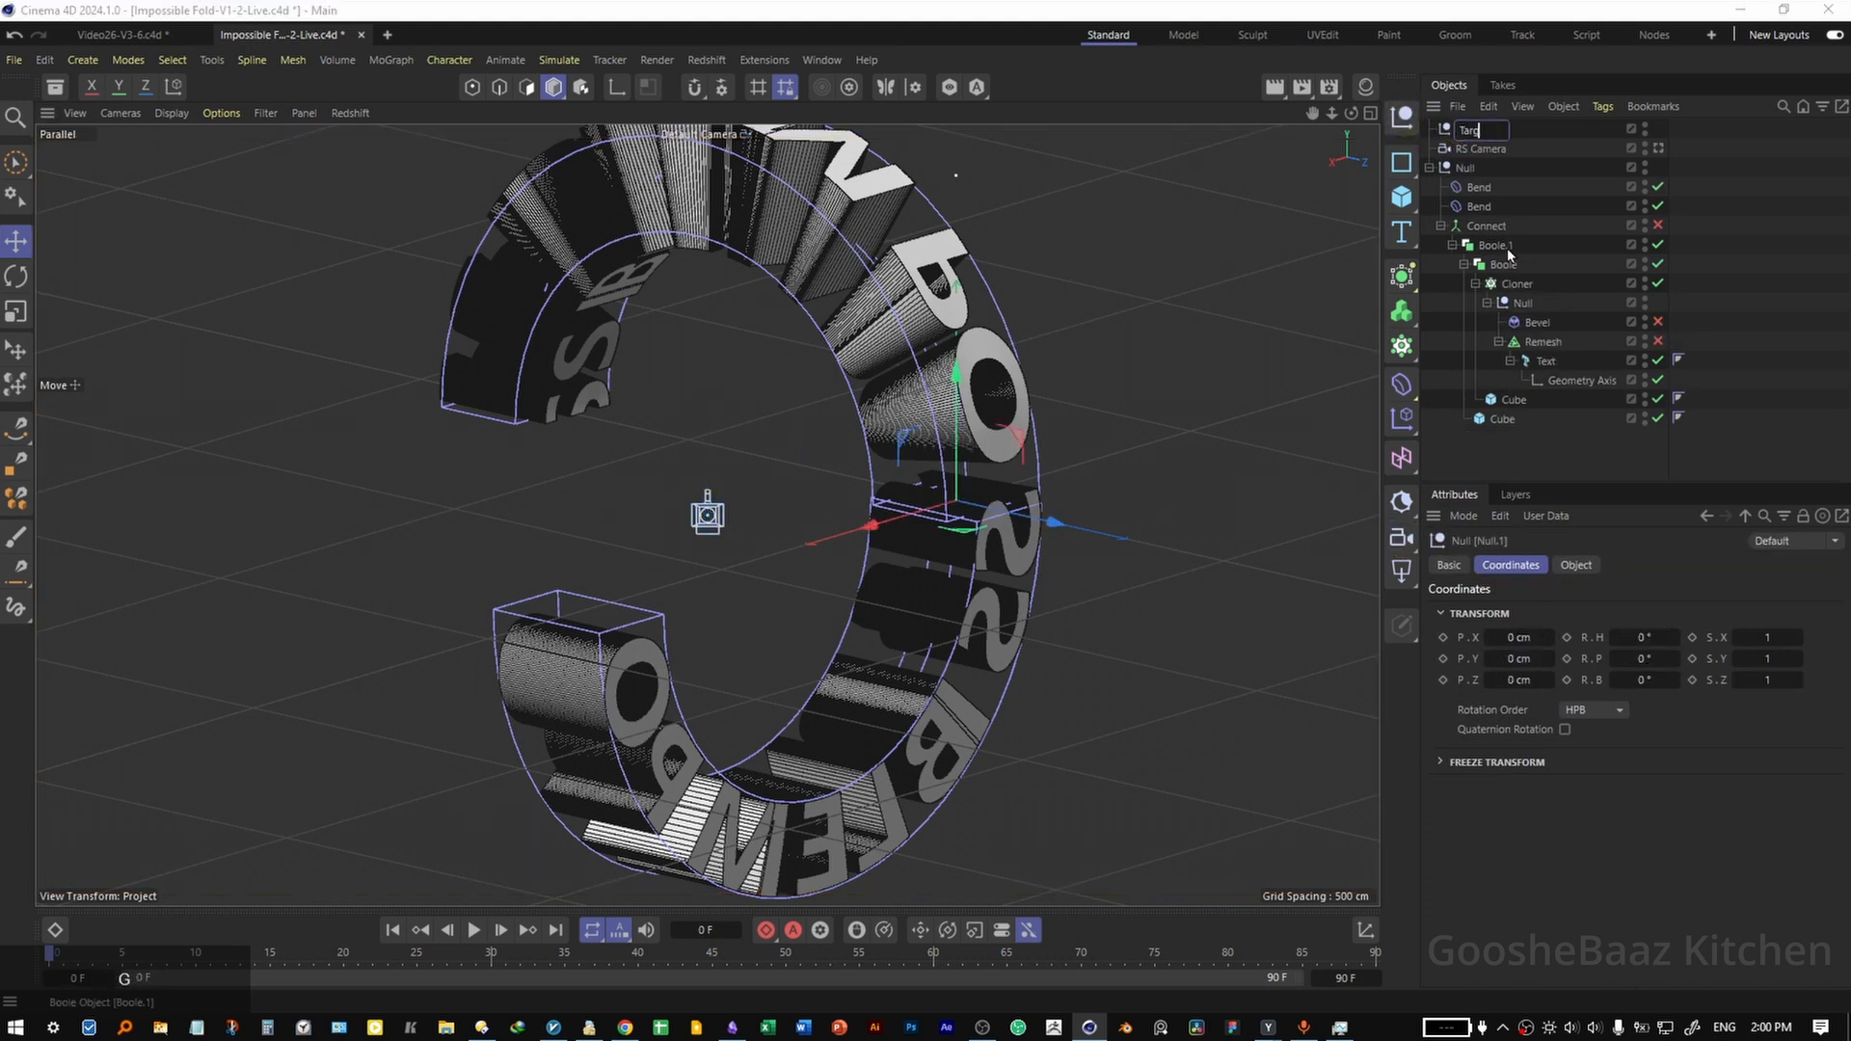
Add a Target tag to the RS Camera and assign the Target null as its target object.
right_click(1496, 149)
text(tar)
mouse_move(1643, 159)
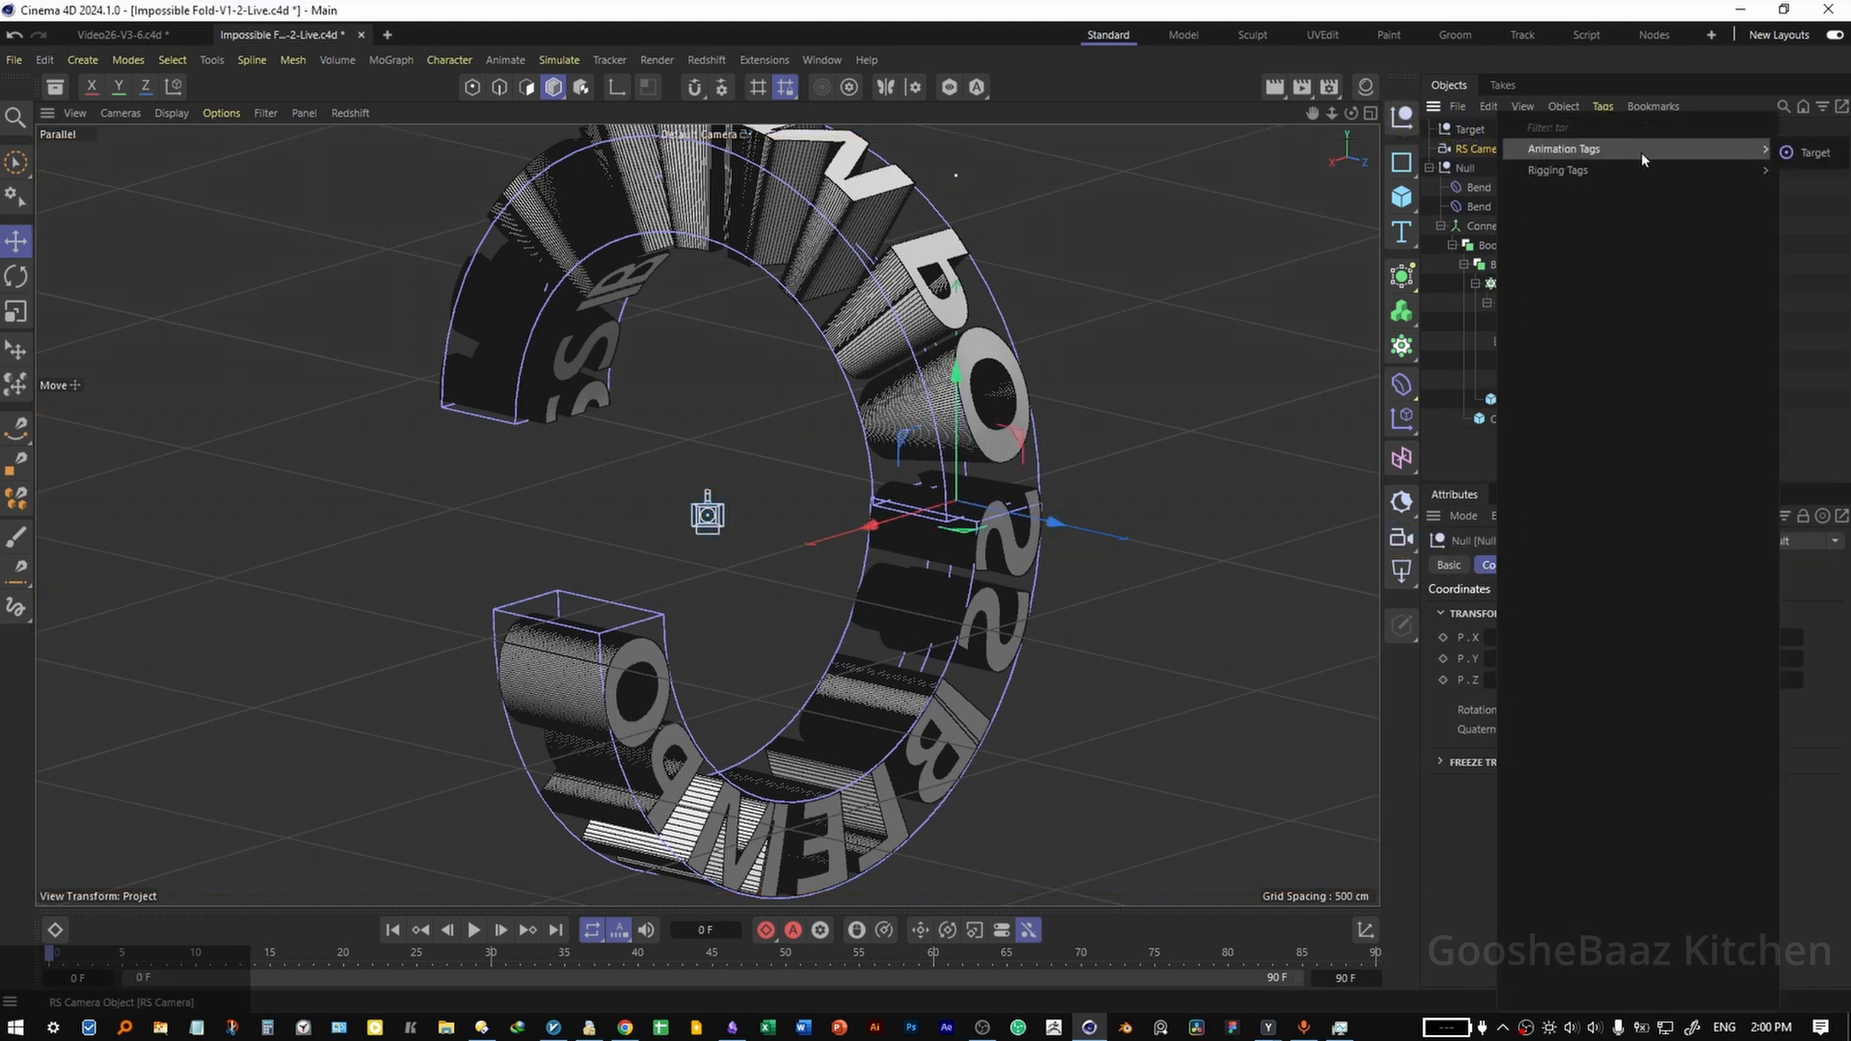
click(1813, 153)
drag(1470, 129, 1665, 617)
Reset the camera's transform to the origin and move it away from the bent text.
key(alt+0)
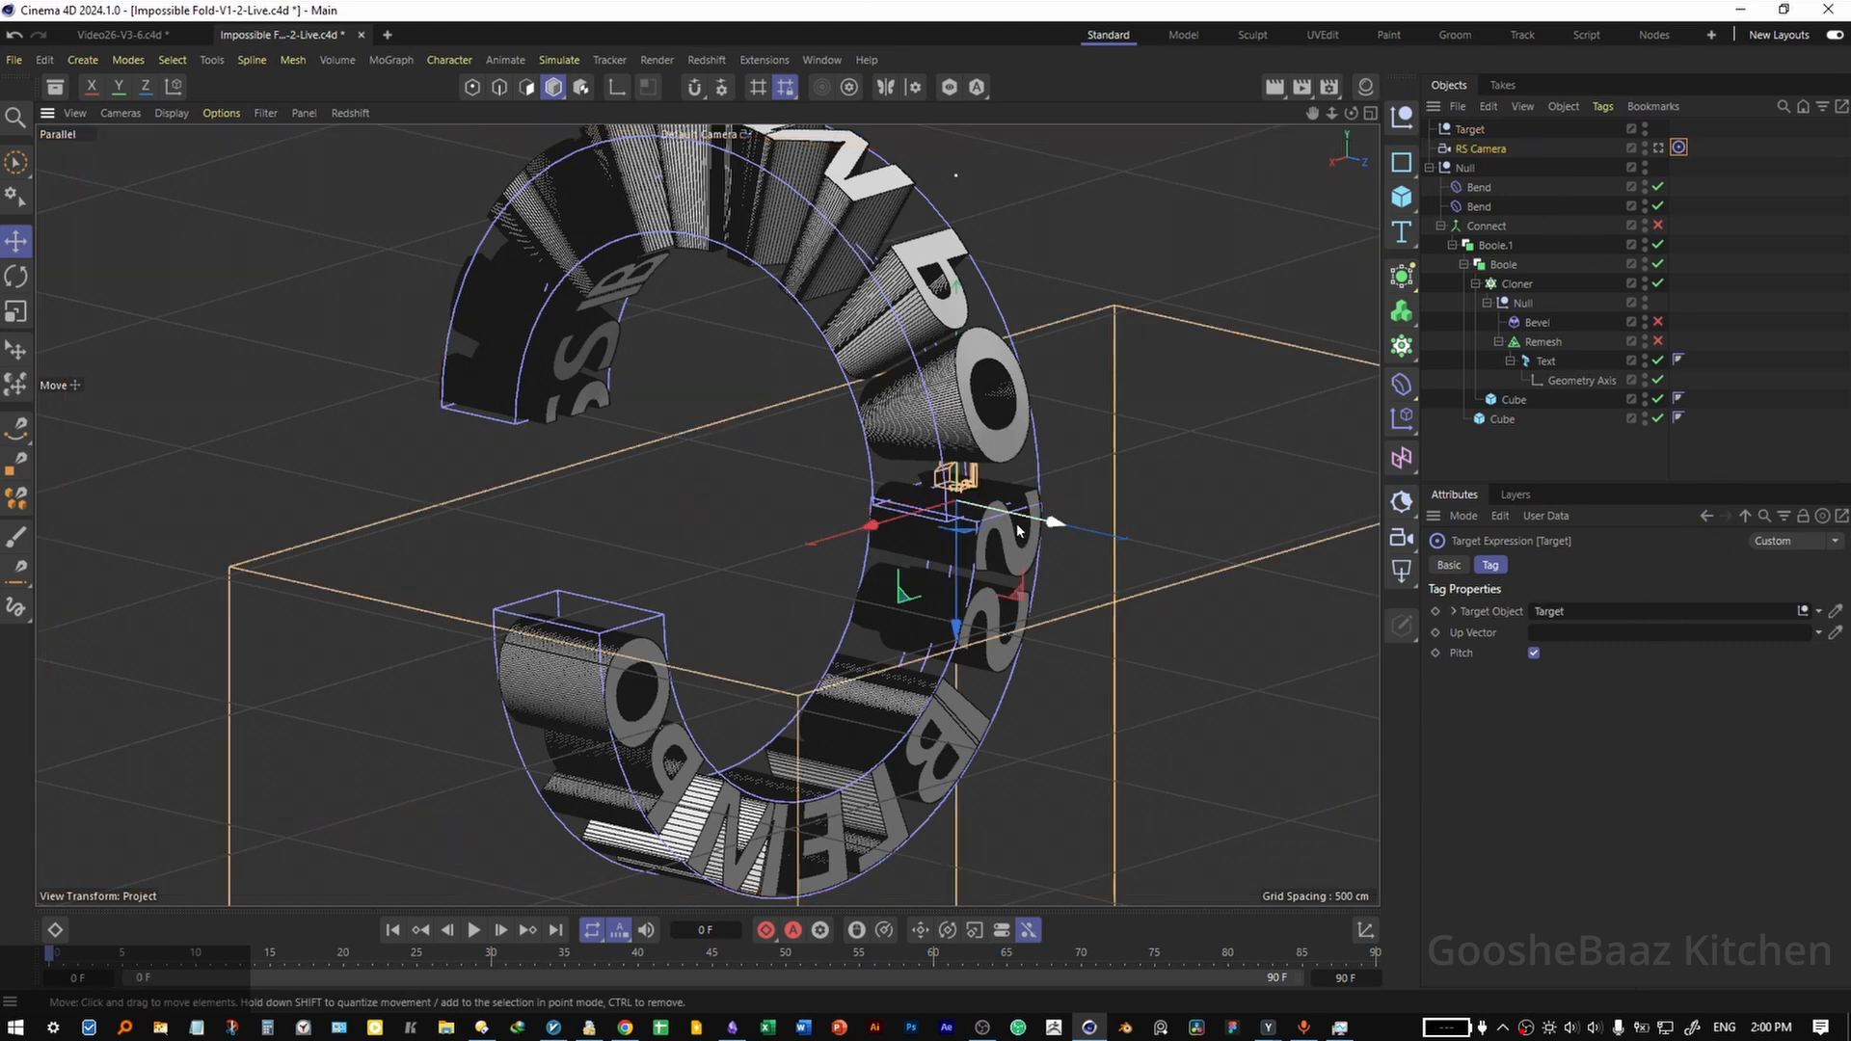
drag(1016, 525, 1359, 649)
Open a new view panel that looks through the RS Camera.
click(305, 113)
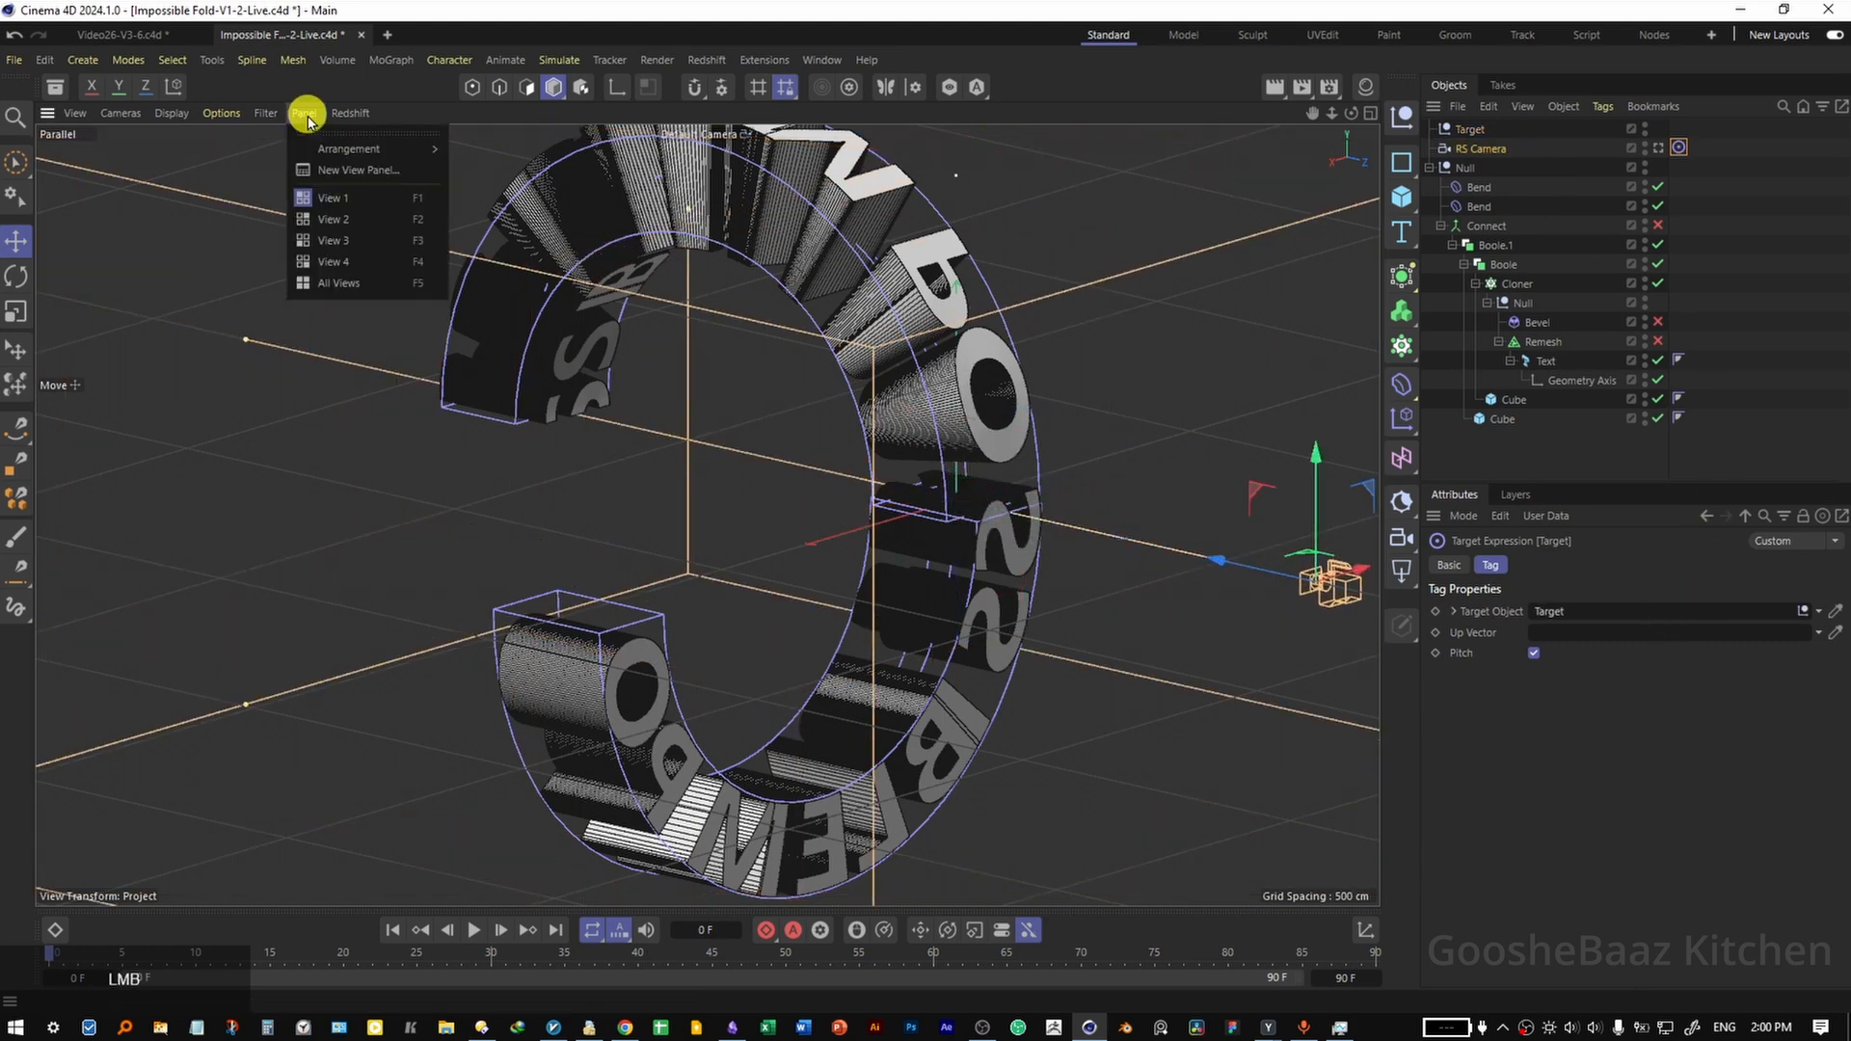
click(332, 170)
click(227, 125)
click(272, 171)
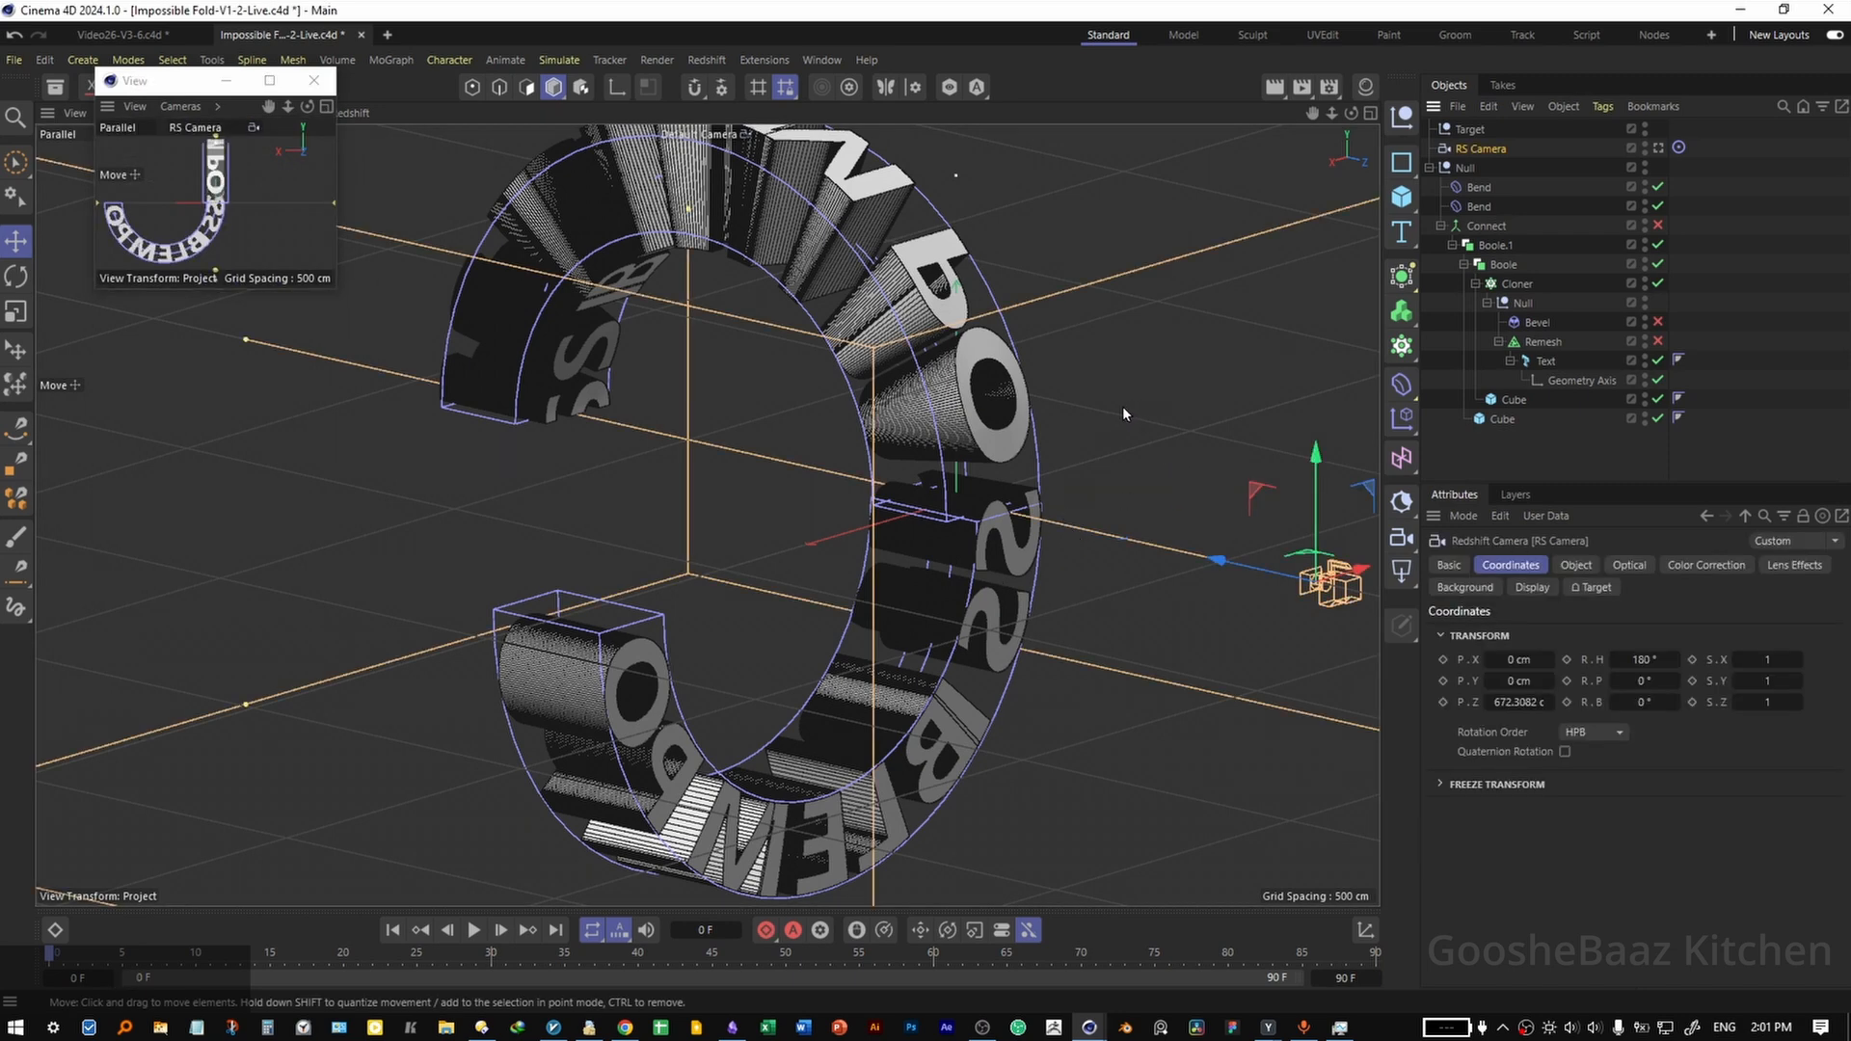
In the Top view, place the camera diagonally from the fold at about X 783.44 cm and Z 778.35 cm.
middle_click(1122, 407)
middle_click(1070, 445)
drag(752, 525, 788, 520)
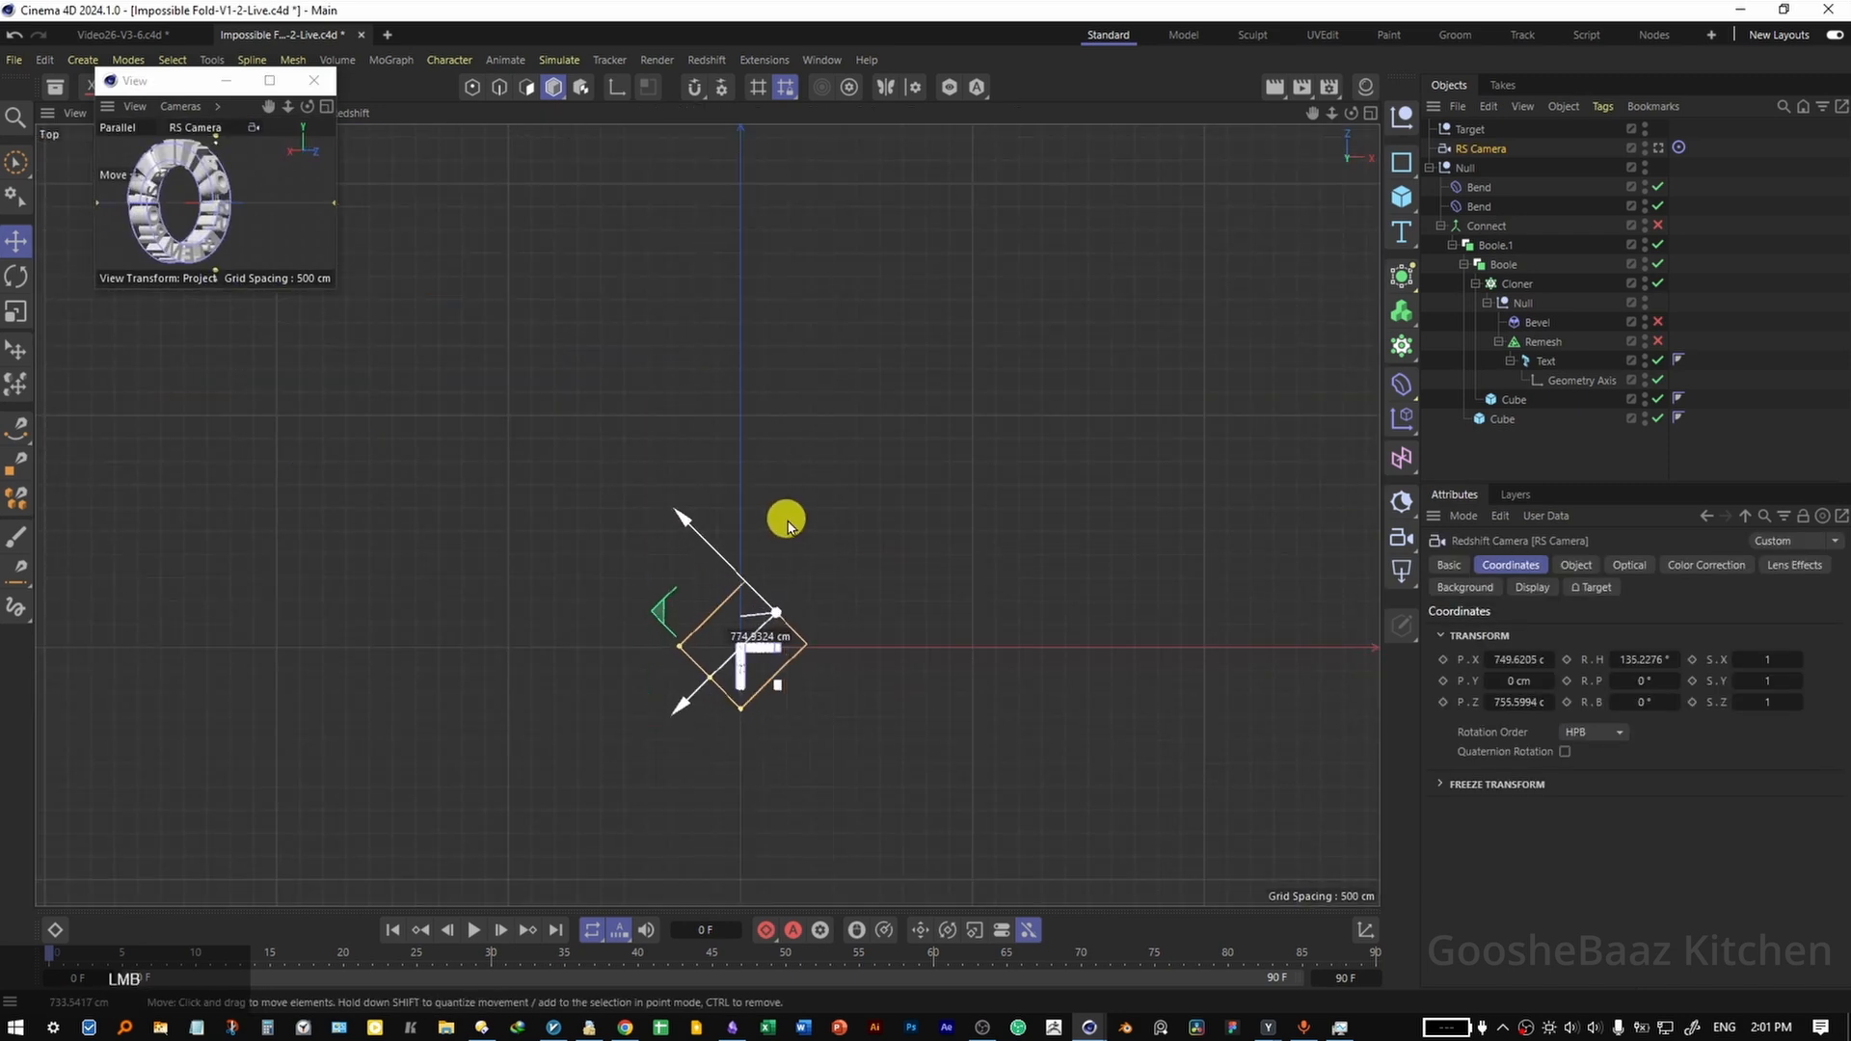
drag(788, 520, 789, 521)
drag(1109, 558, 1076, 585)
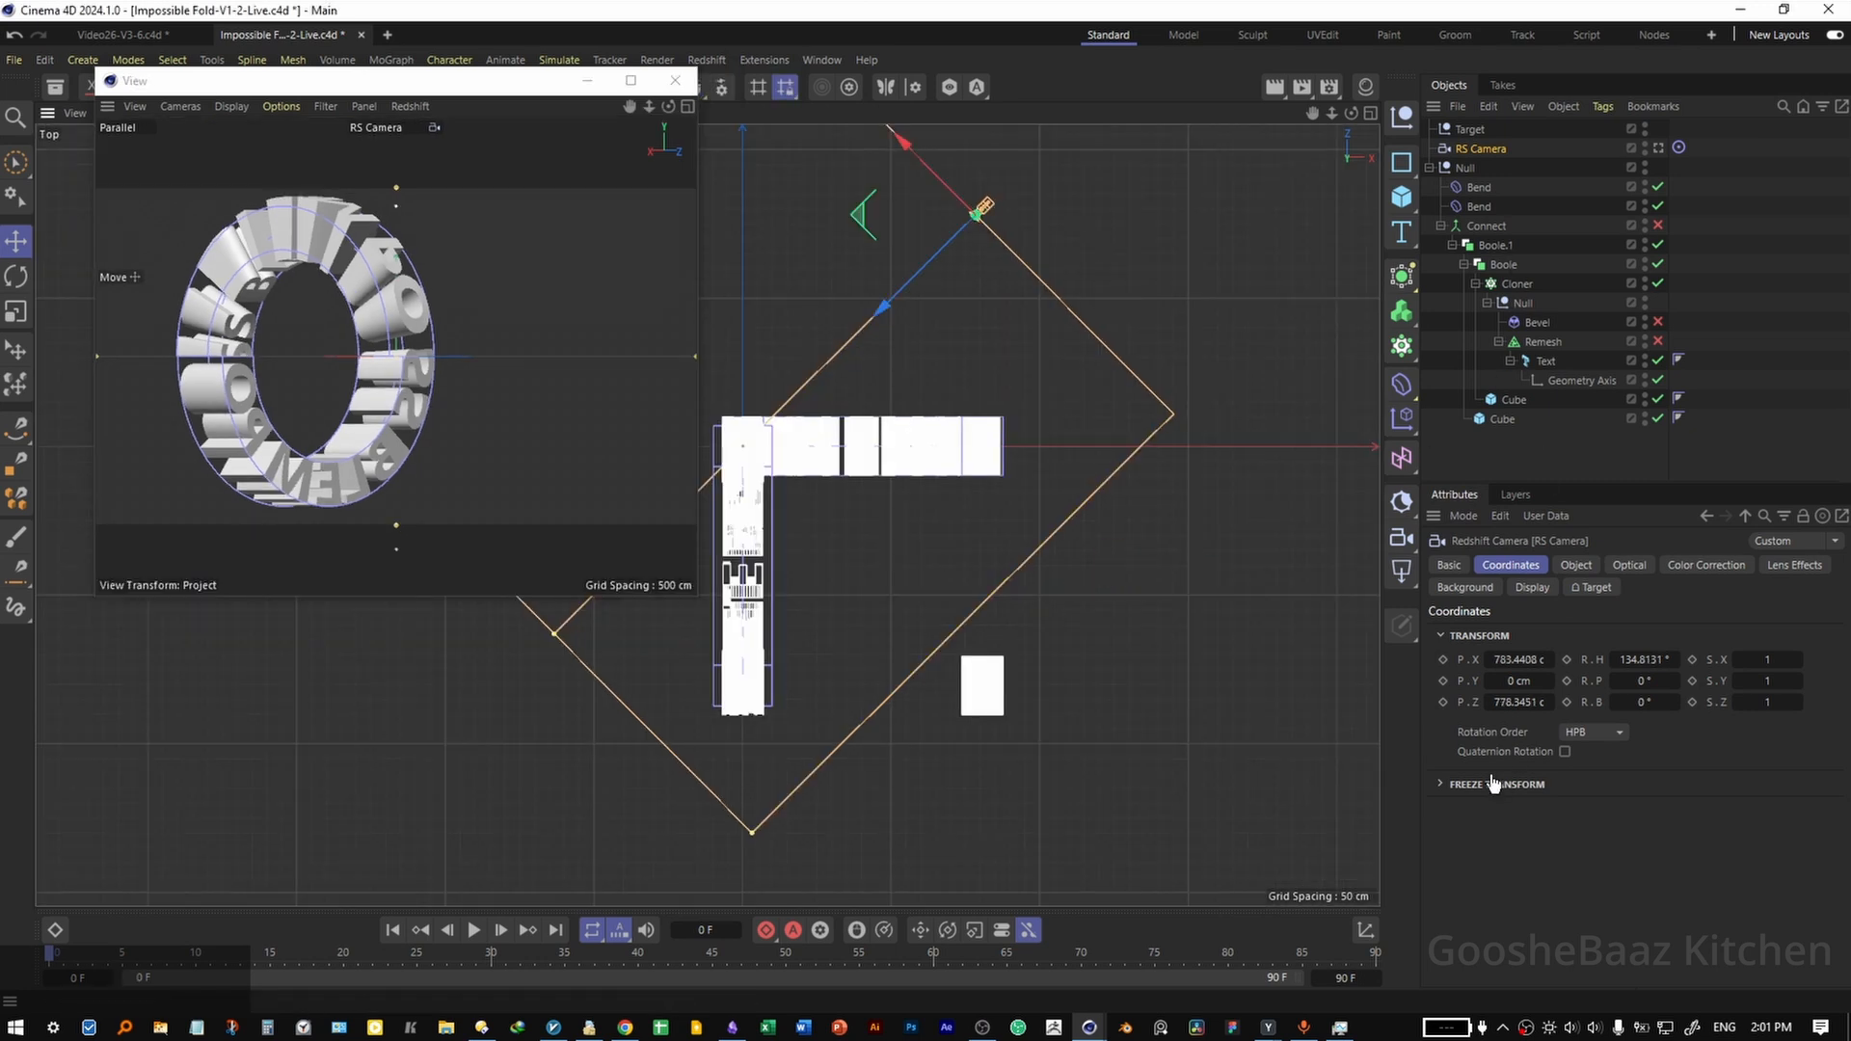
drag(1520, 681, 1515, 682)
key(ctrl+z)
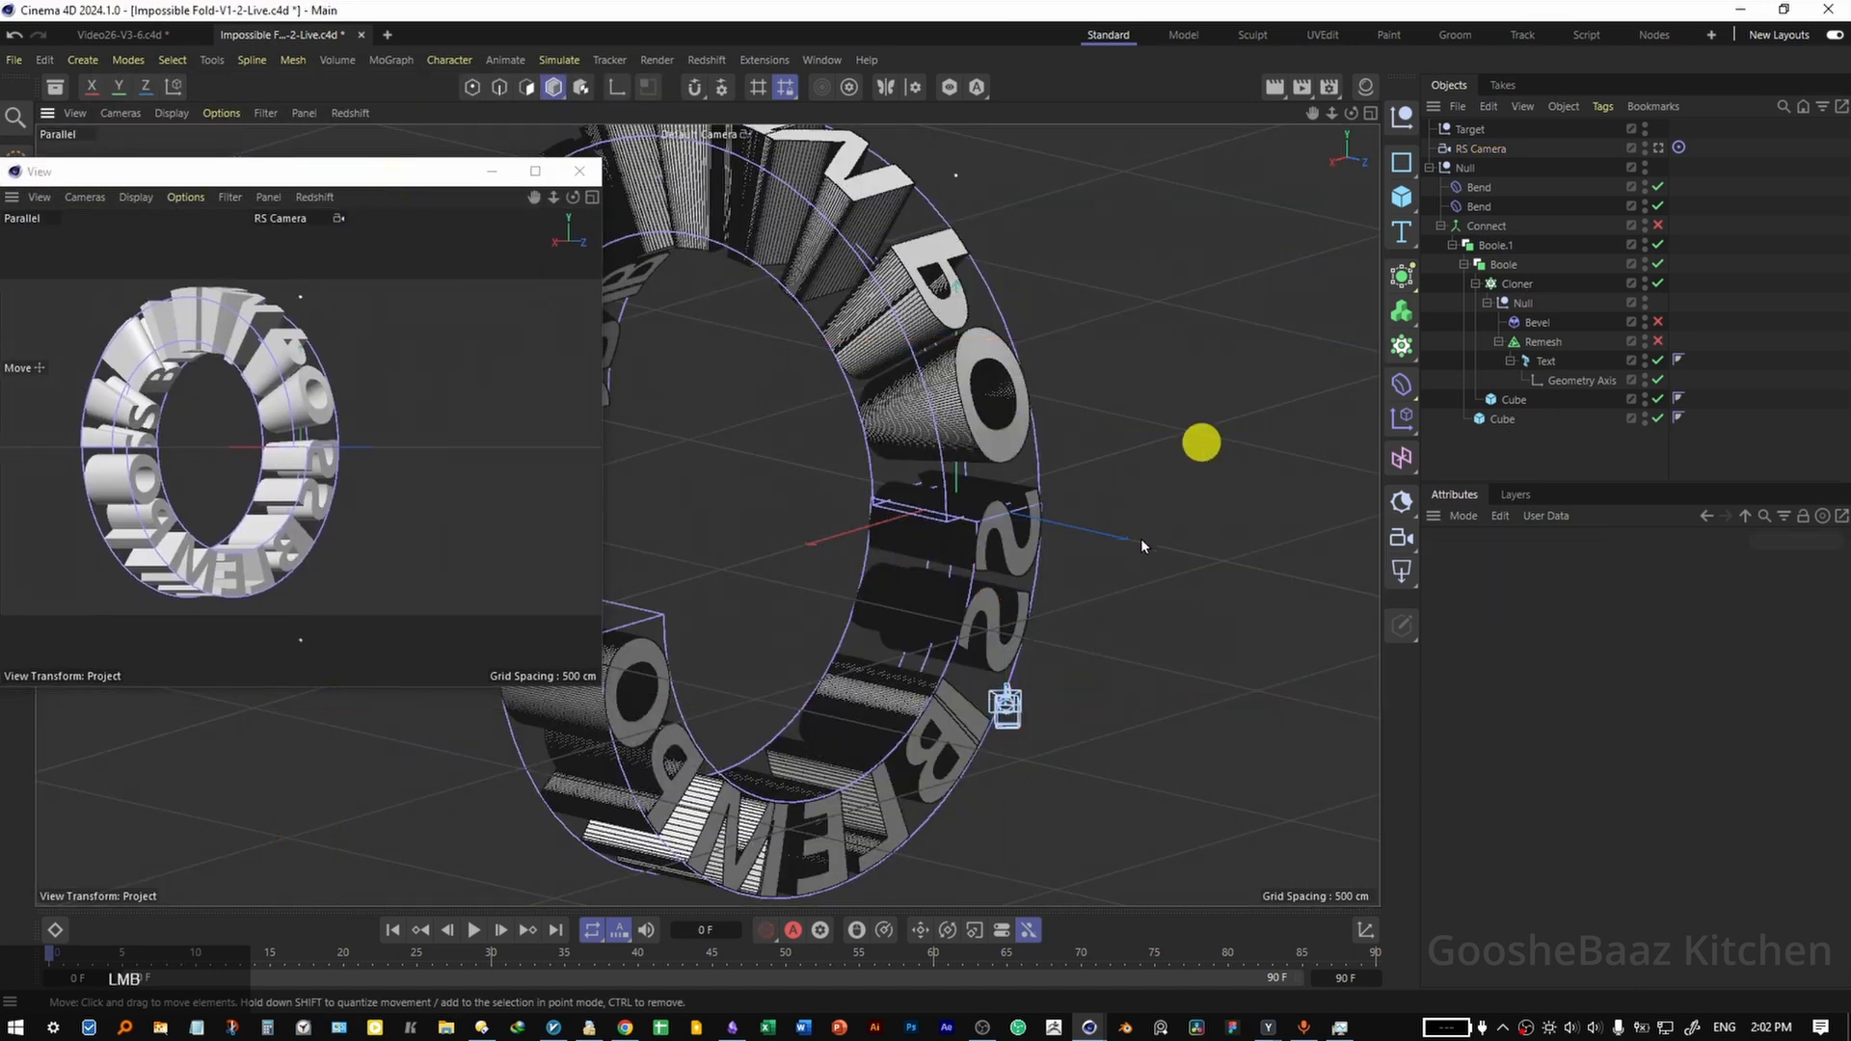
alt+drag(1249, 442, 844, 595)
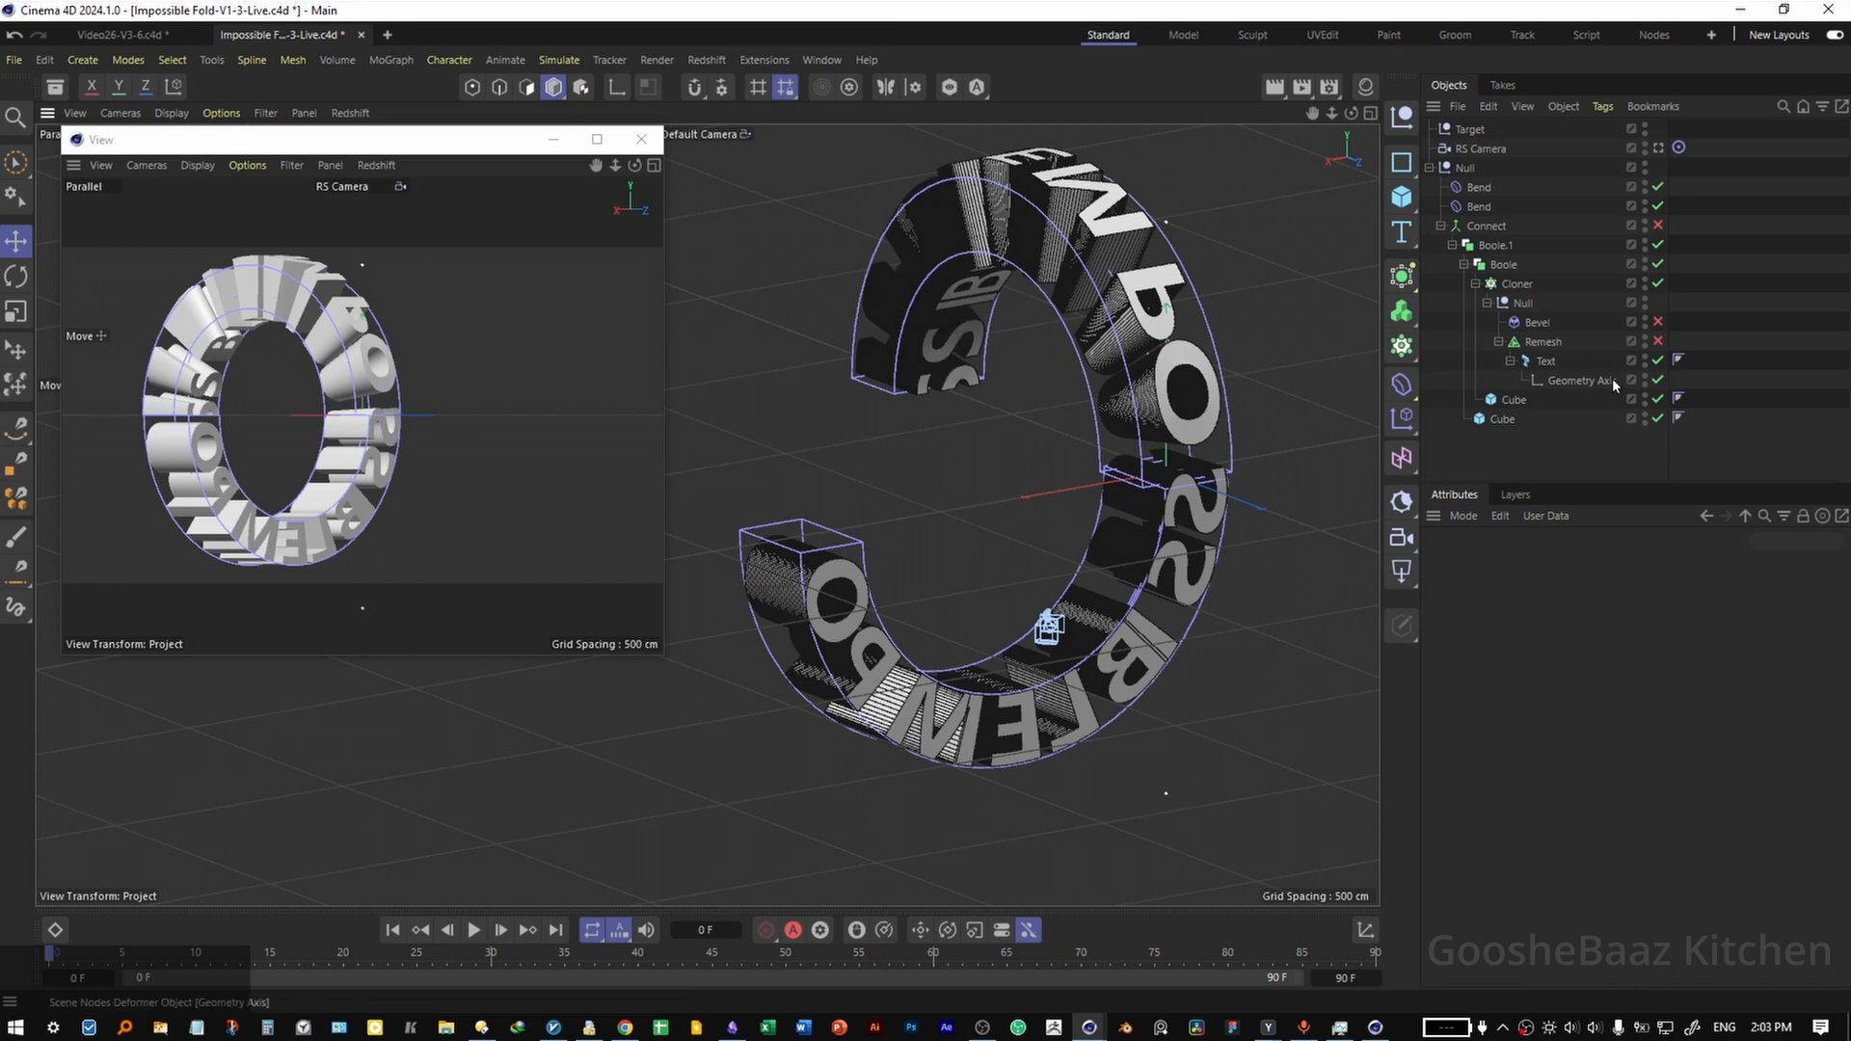
Add a Plain effector to the Cloner with position off, rotation on and a pitch of -180°.
click(1515, 283)
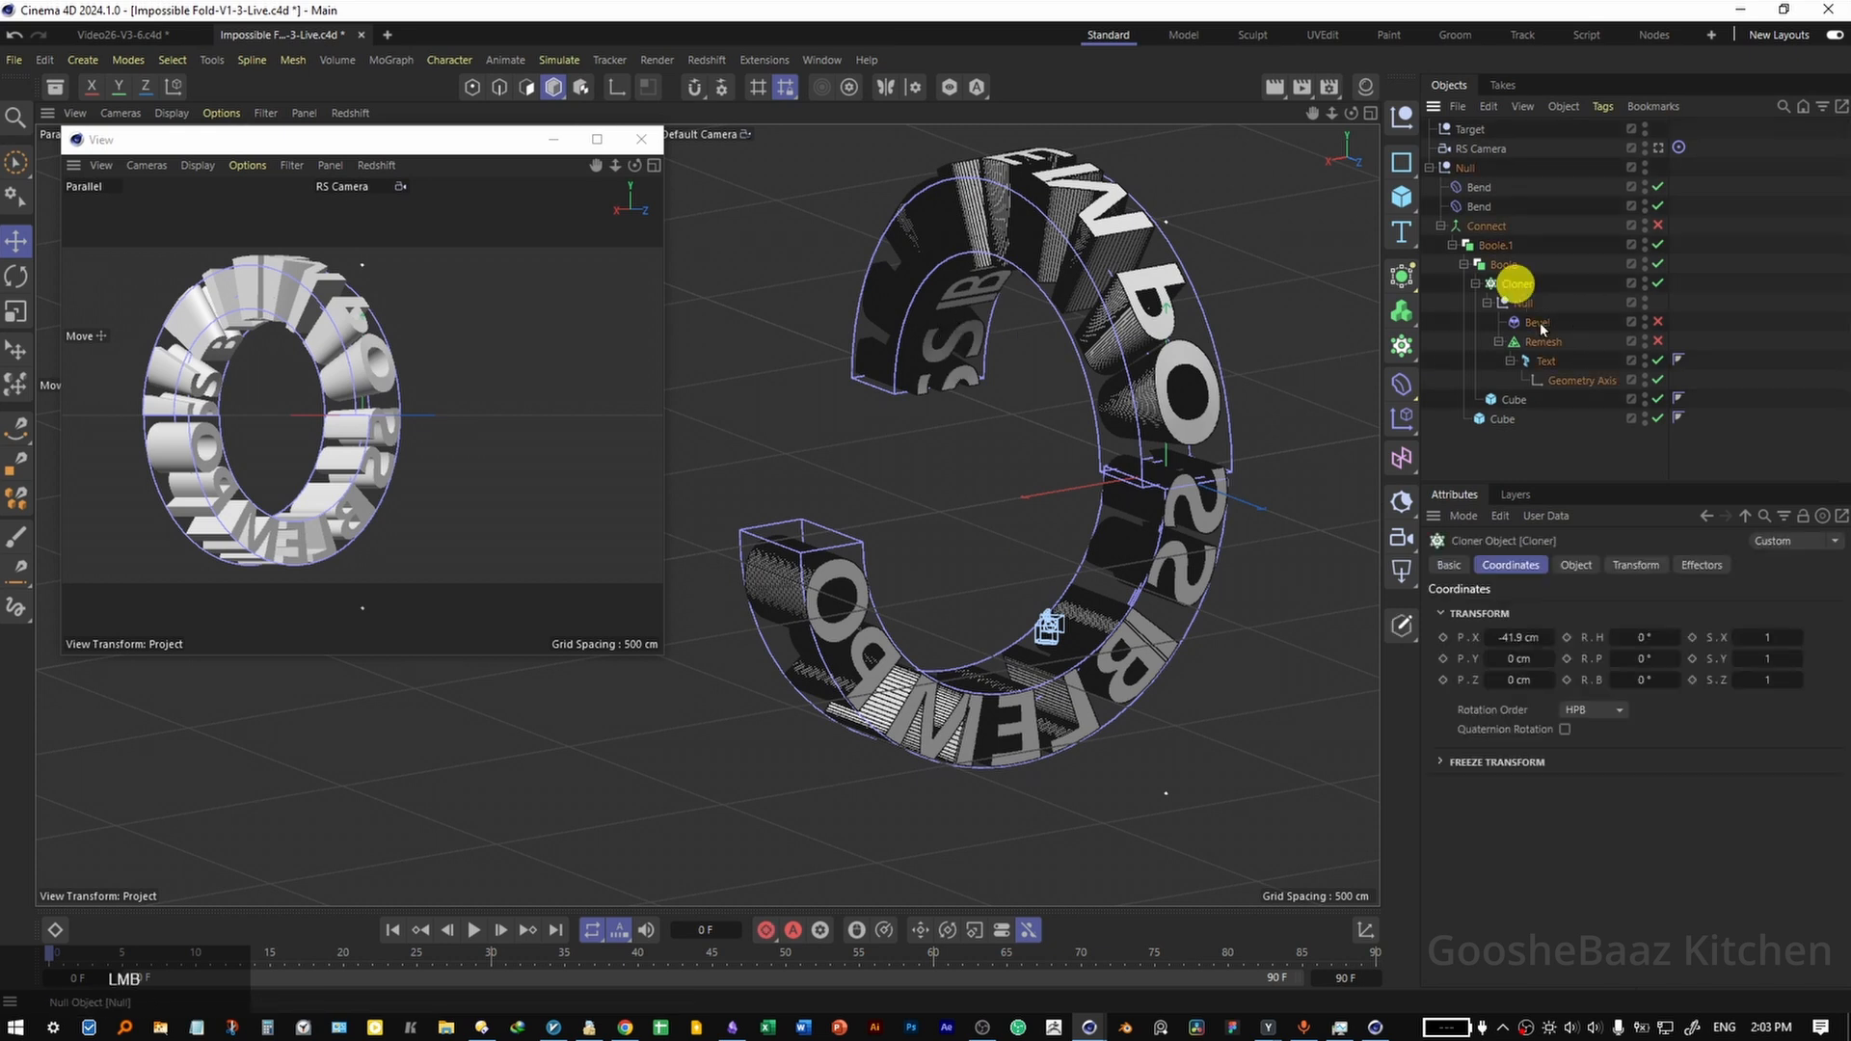
click(1405, 417)
click(1622, 567)
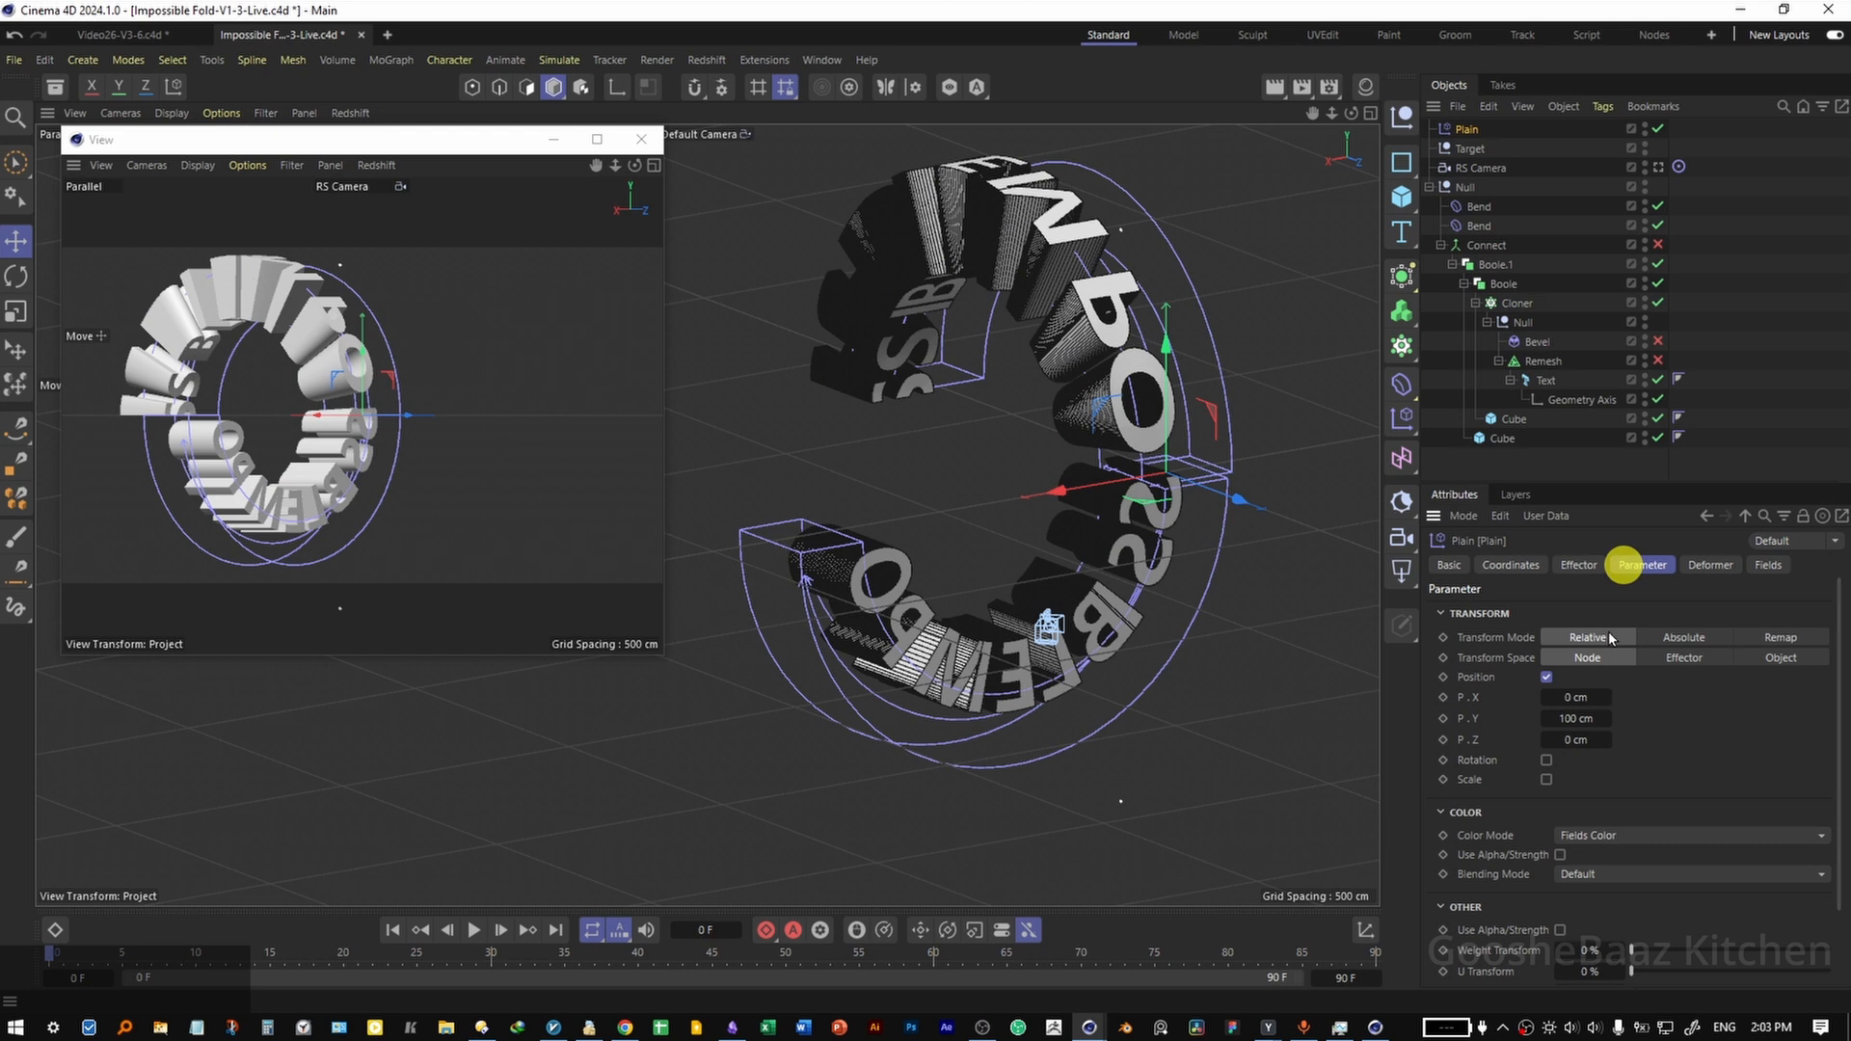
click(1547, 677)
click(1547, 696)
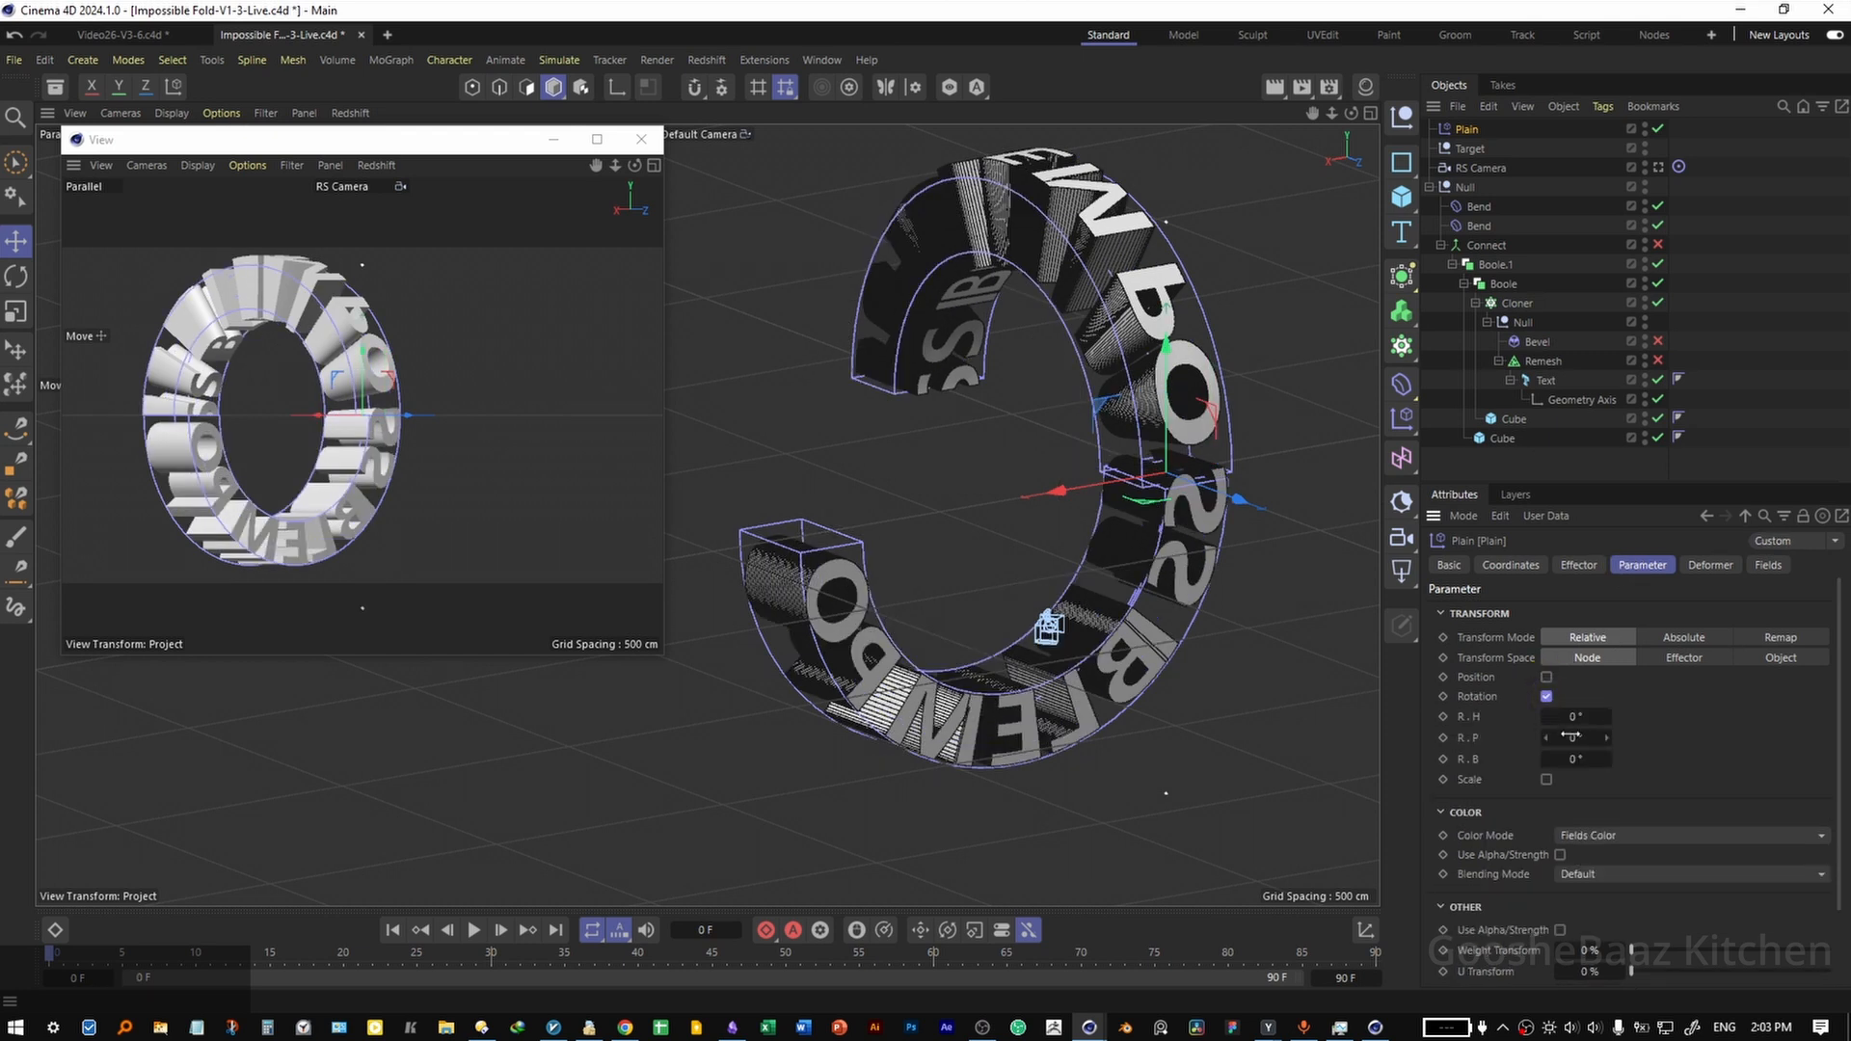
click(1574, 739)
text(90)
key(Return)
Add a Formula Field to the Plain effector with the formula mod(id;4)=3.
click(1768, 565)
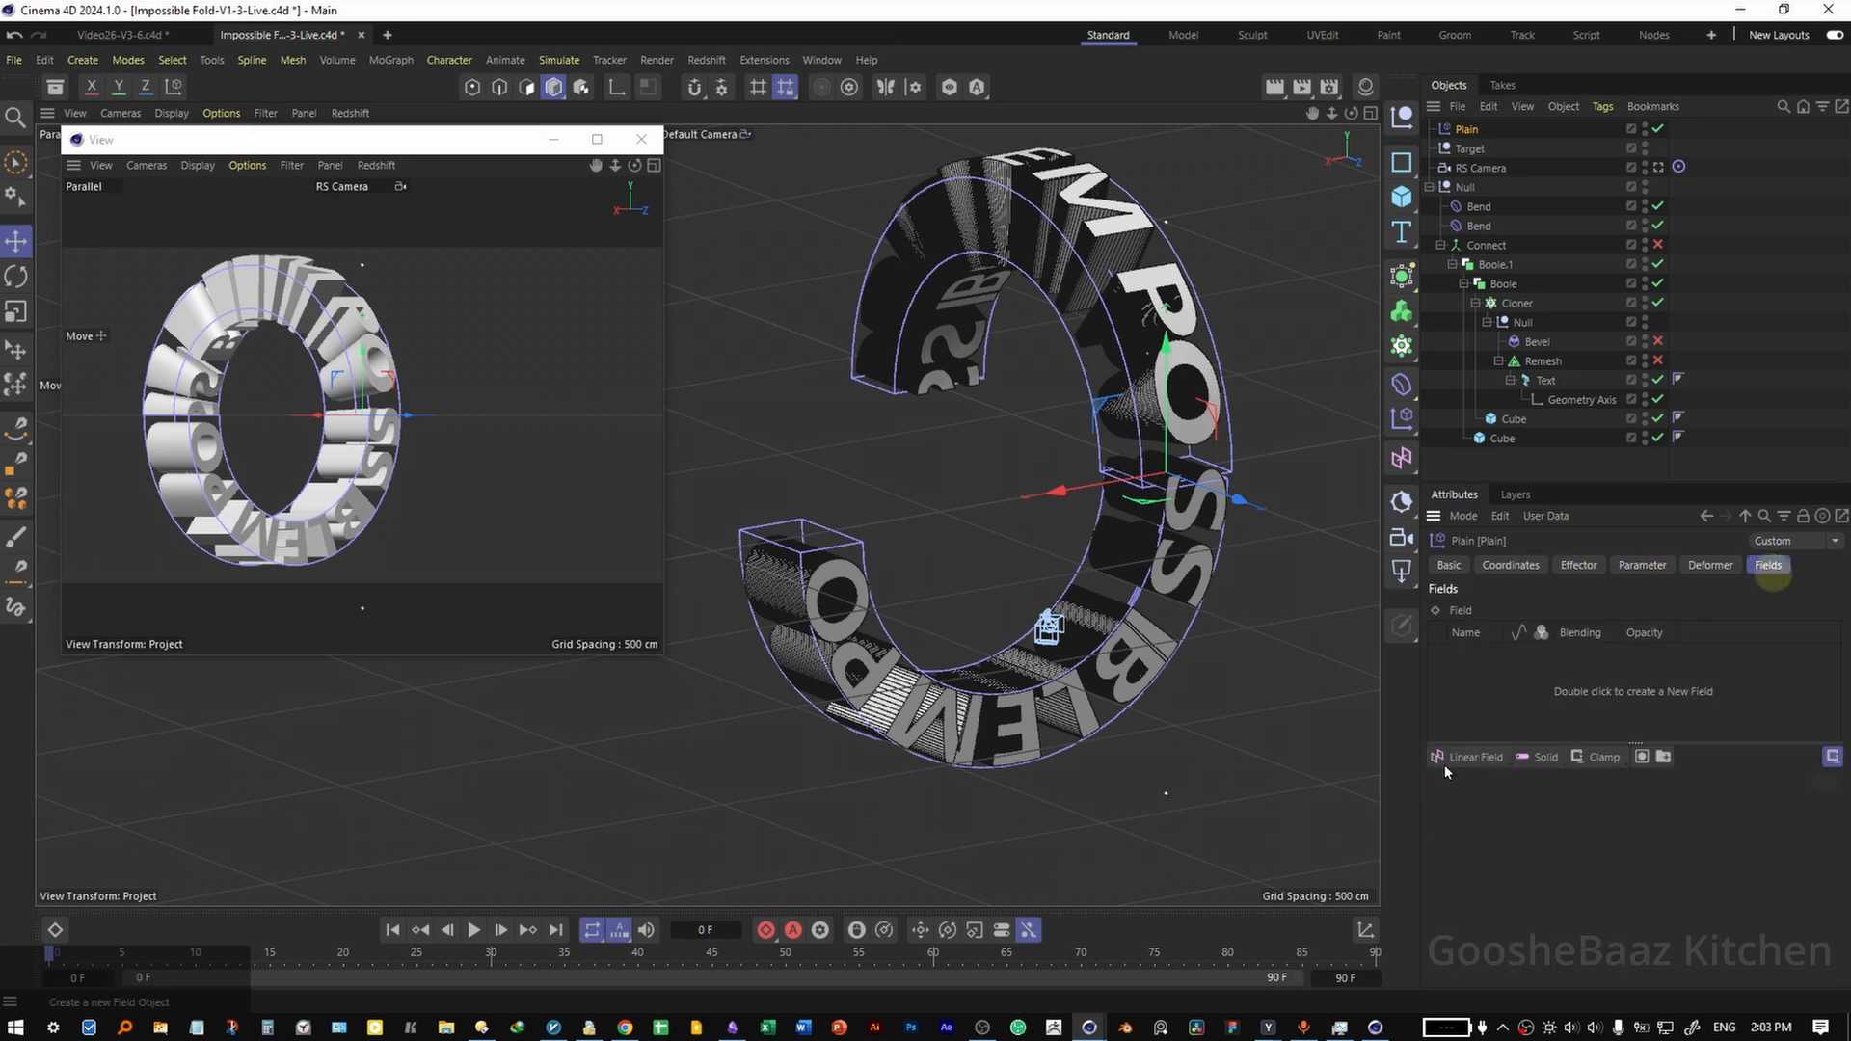
drag(1462, 760, 1521, 855)
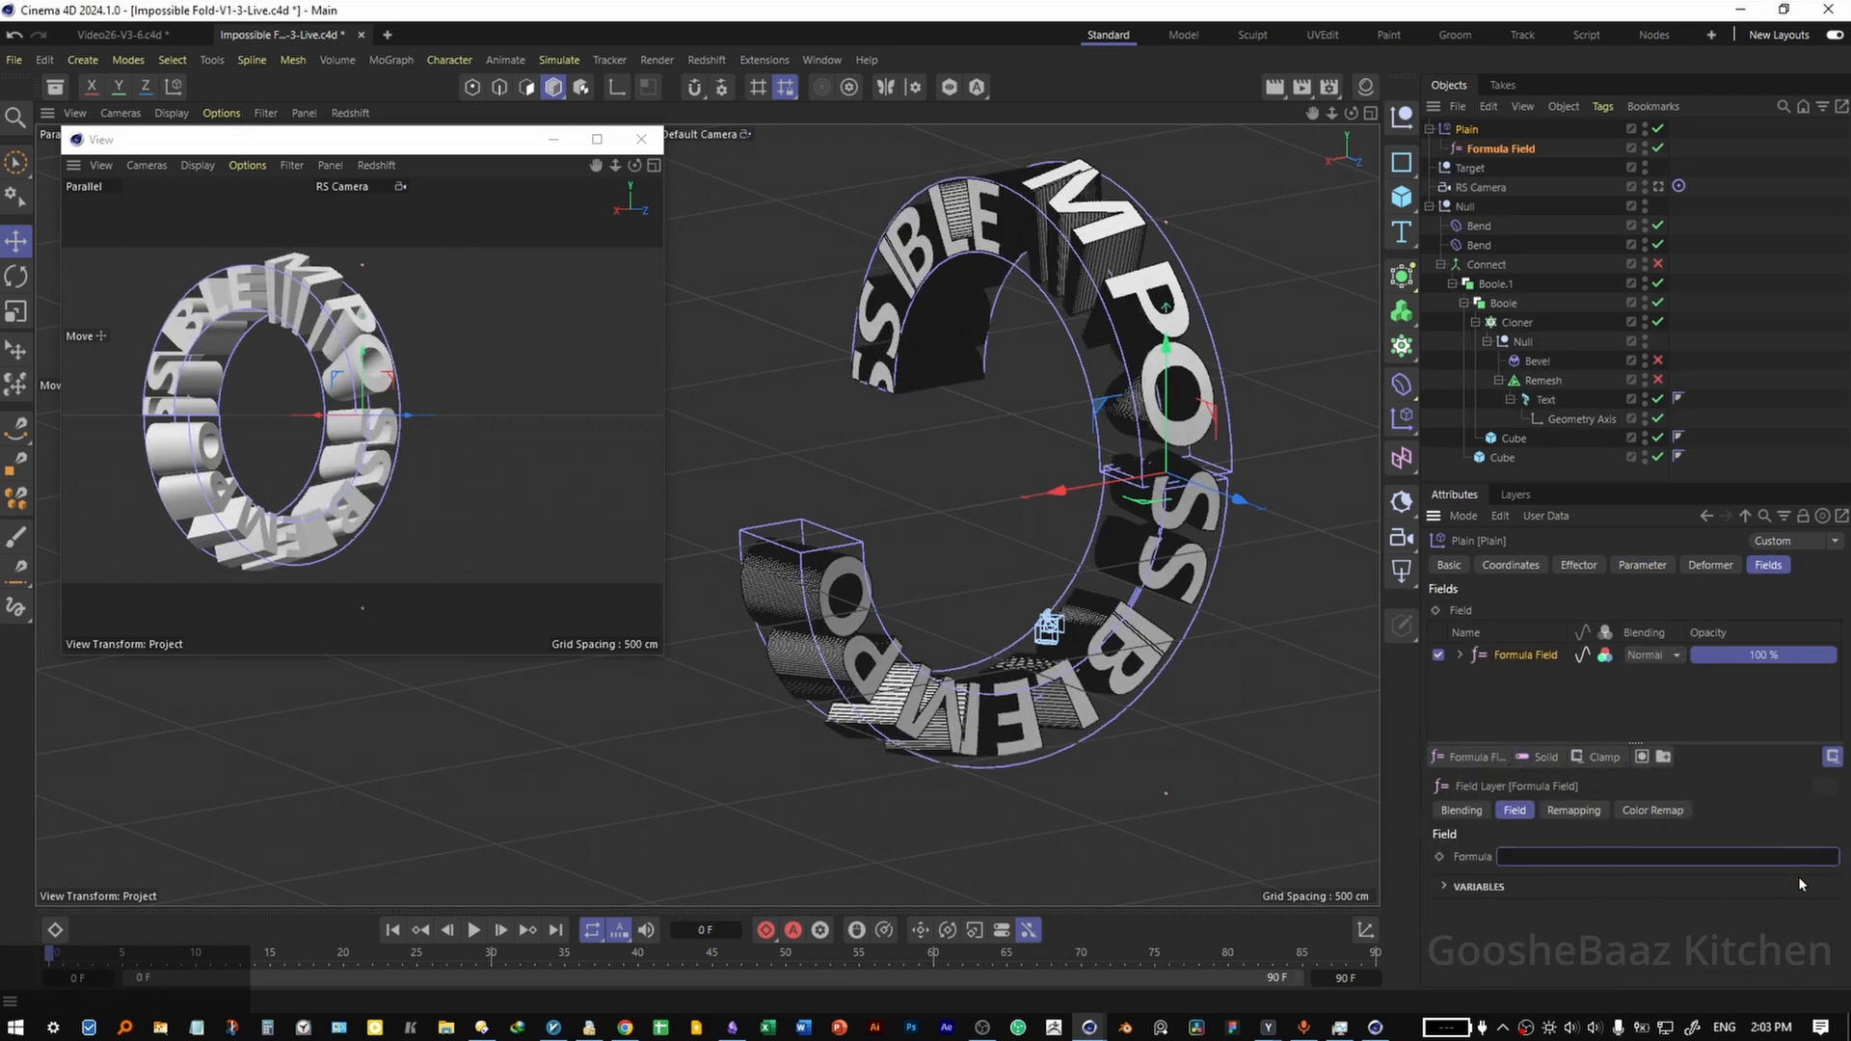
click(1650, 860)
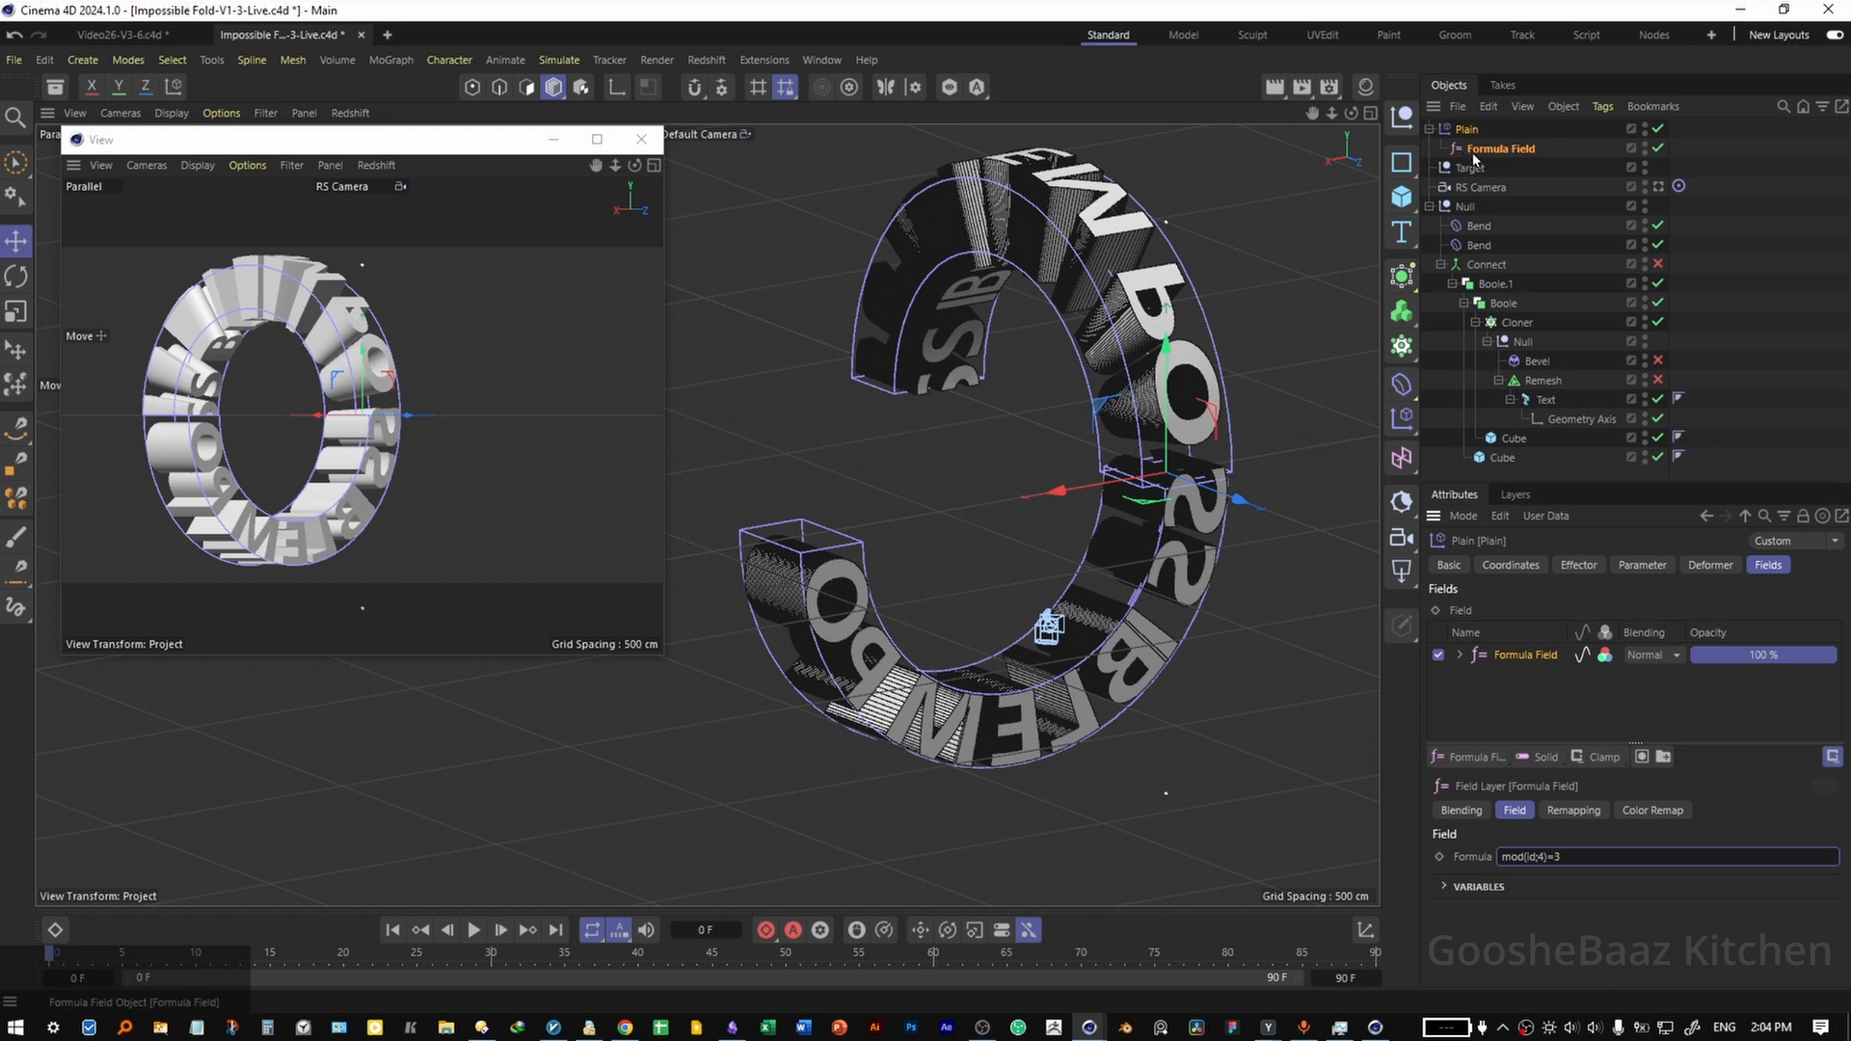
Duplicate the Plain effector with its Formula Field and add the copy to the Cloner's effectors list.
ctrl+drag(1473, 138, 1471, 125)
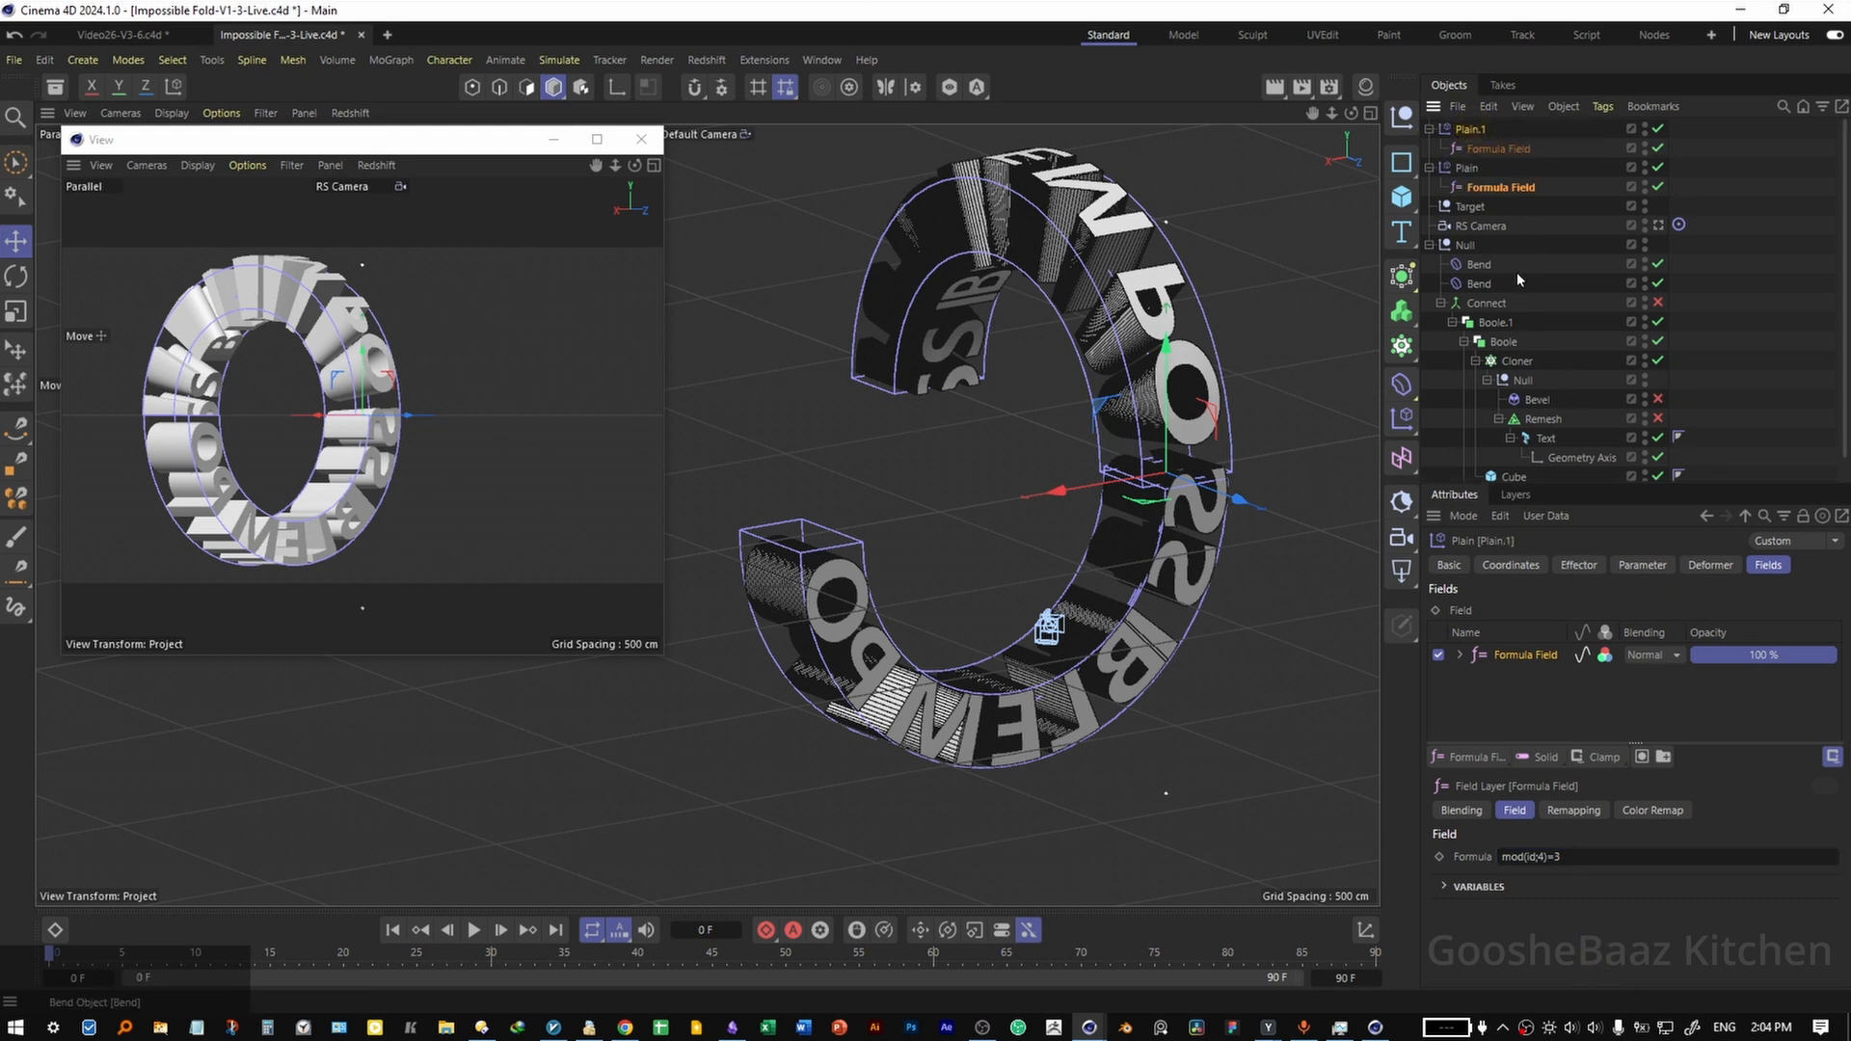
click(1516, 361)
click(1701, 565)
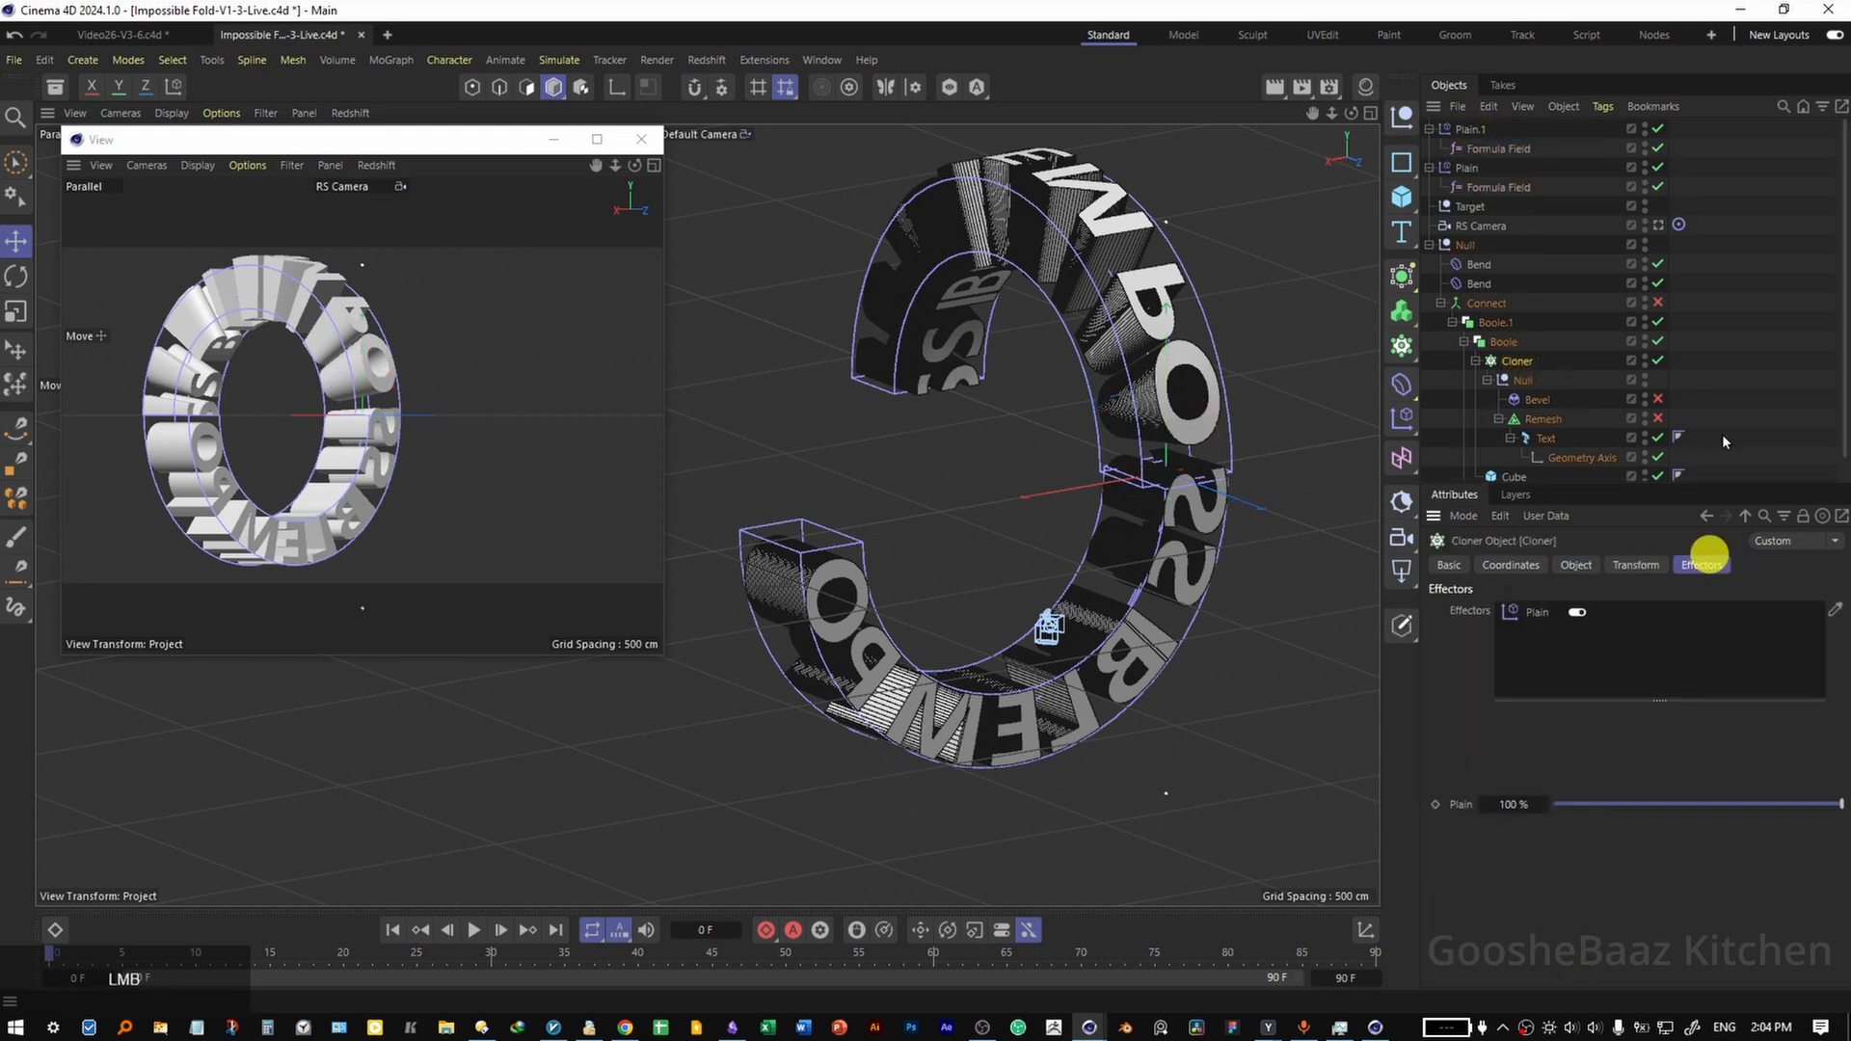
mouse_move(1471, 128)
mouse_down()
mouse_move(1610, 621)
mouse_move(1537, 622)
mouse_up()
Set the pitch rotation of the duplicated Plain effector to 180°.
click(1473, 128)
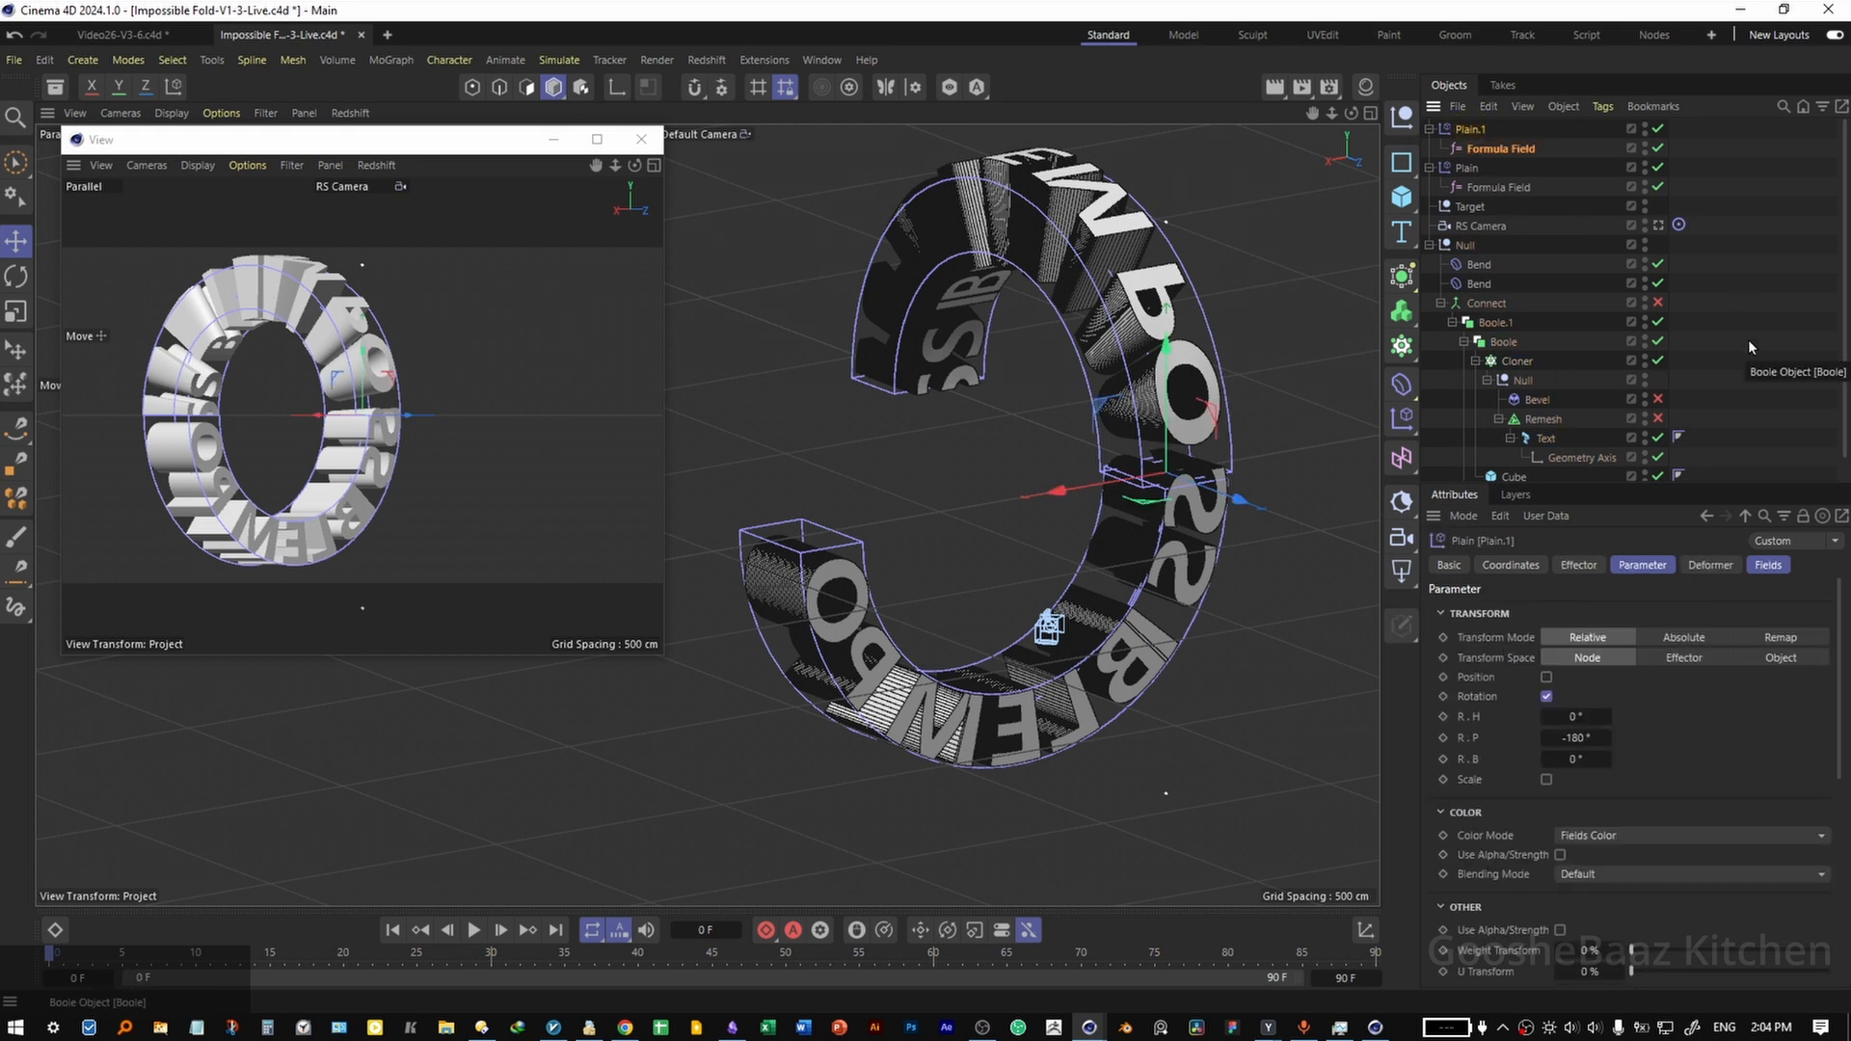
double_click(1575, 737)
text(180)
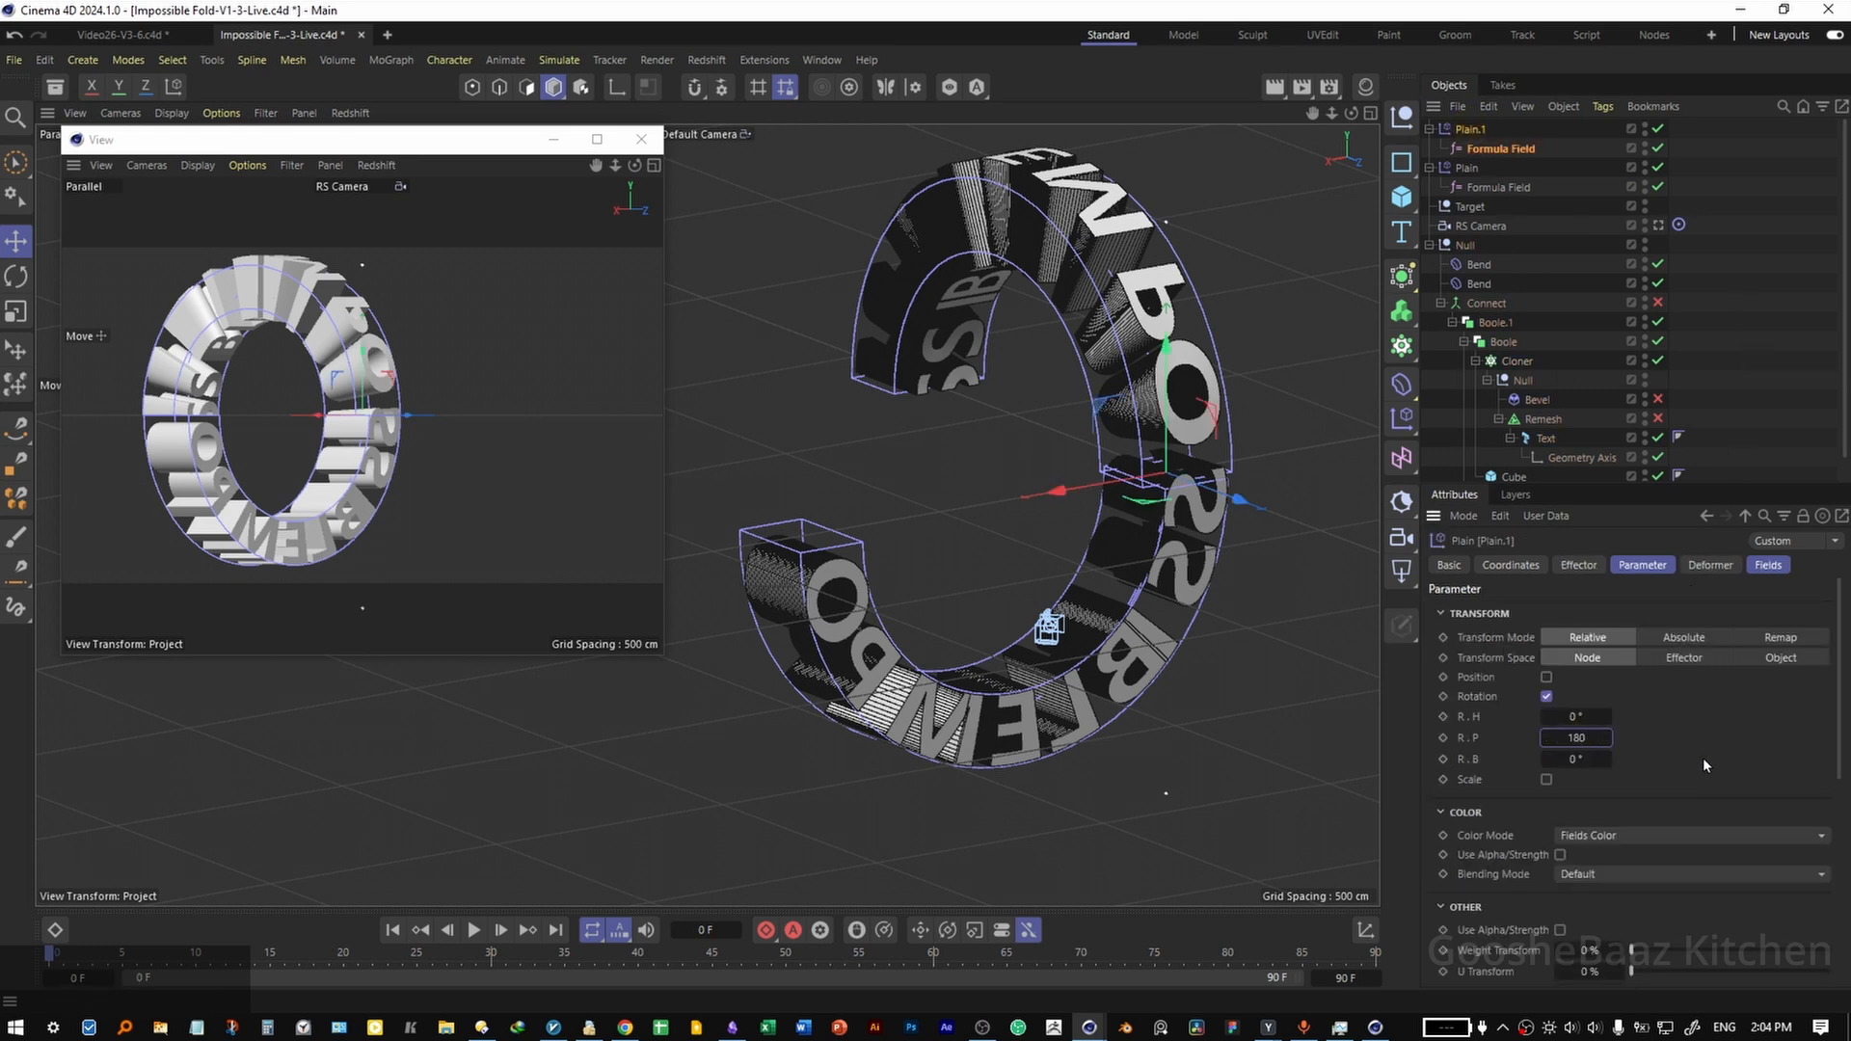
key(Return)
Edit the formula in the duplicated Plain effector's Formula Field so it affects different clones.
click(1767, 564)
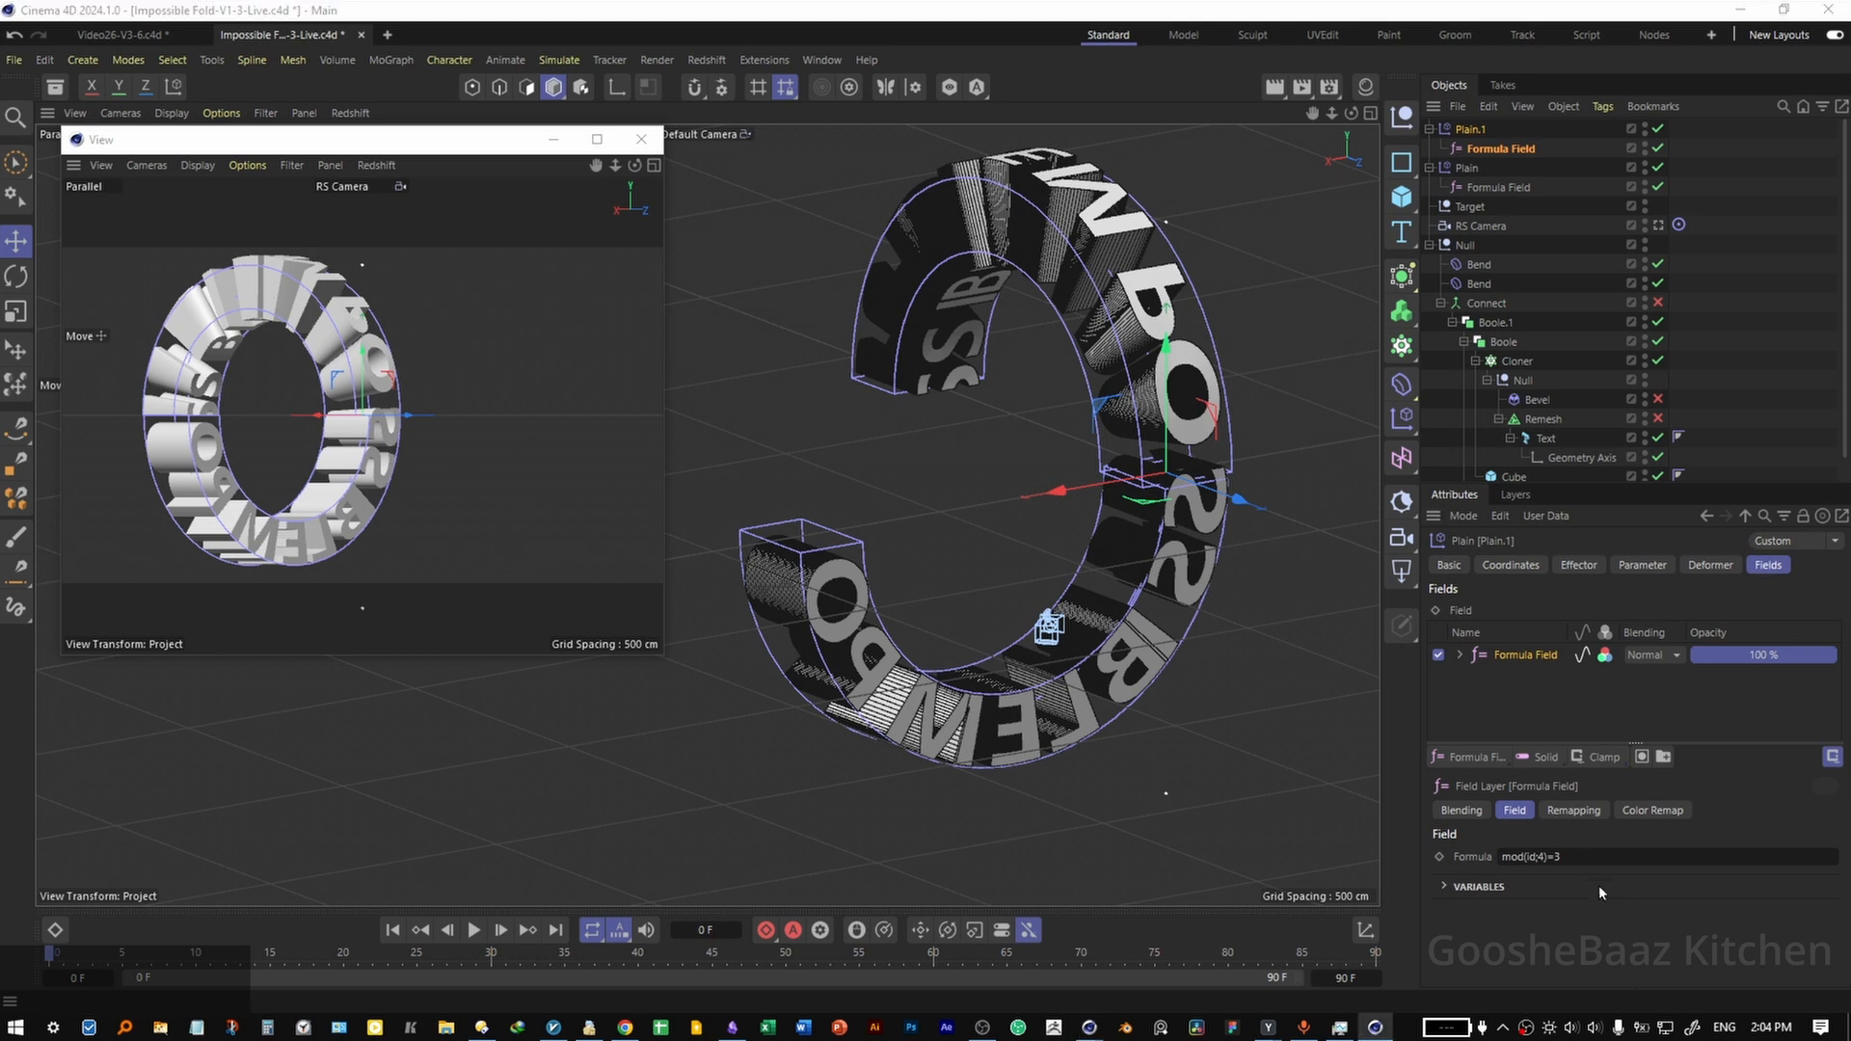
click(1575, 857)
click(1623, 912)
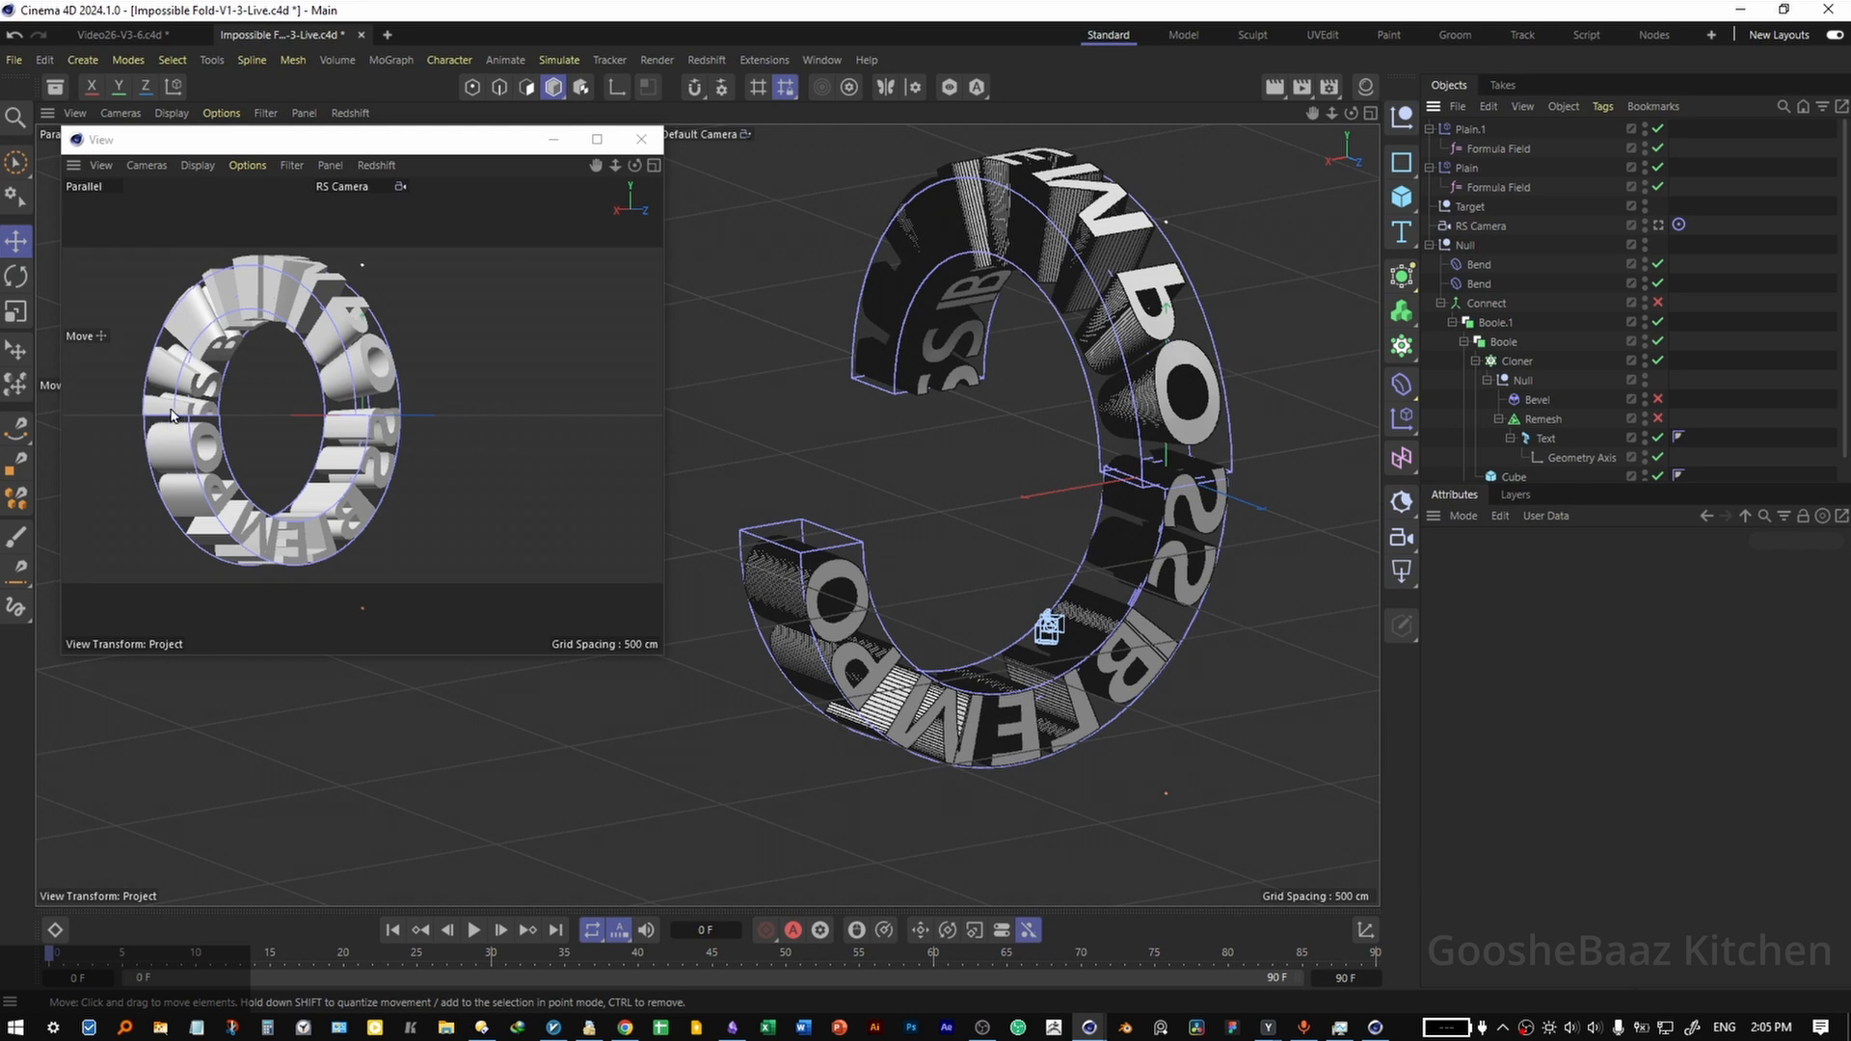
Enlarge the RS Camera view window and set the Cloner's per-step X spacing to 1051.7 cm.
click(1516, 361)
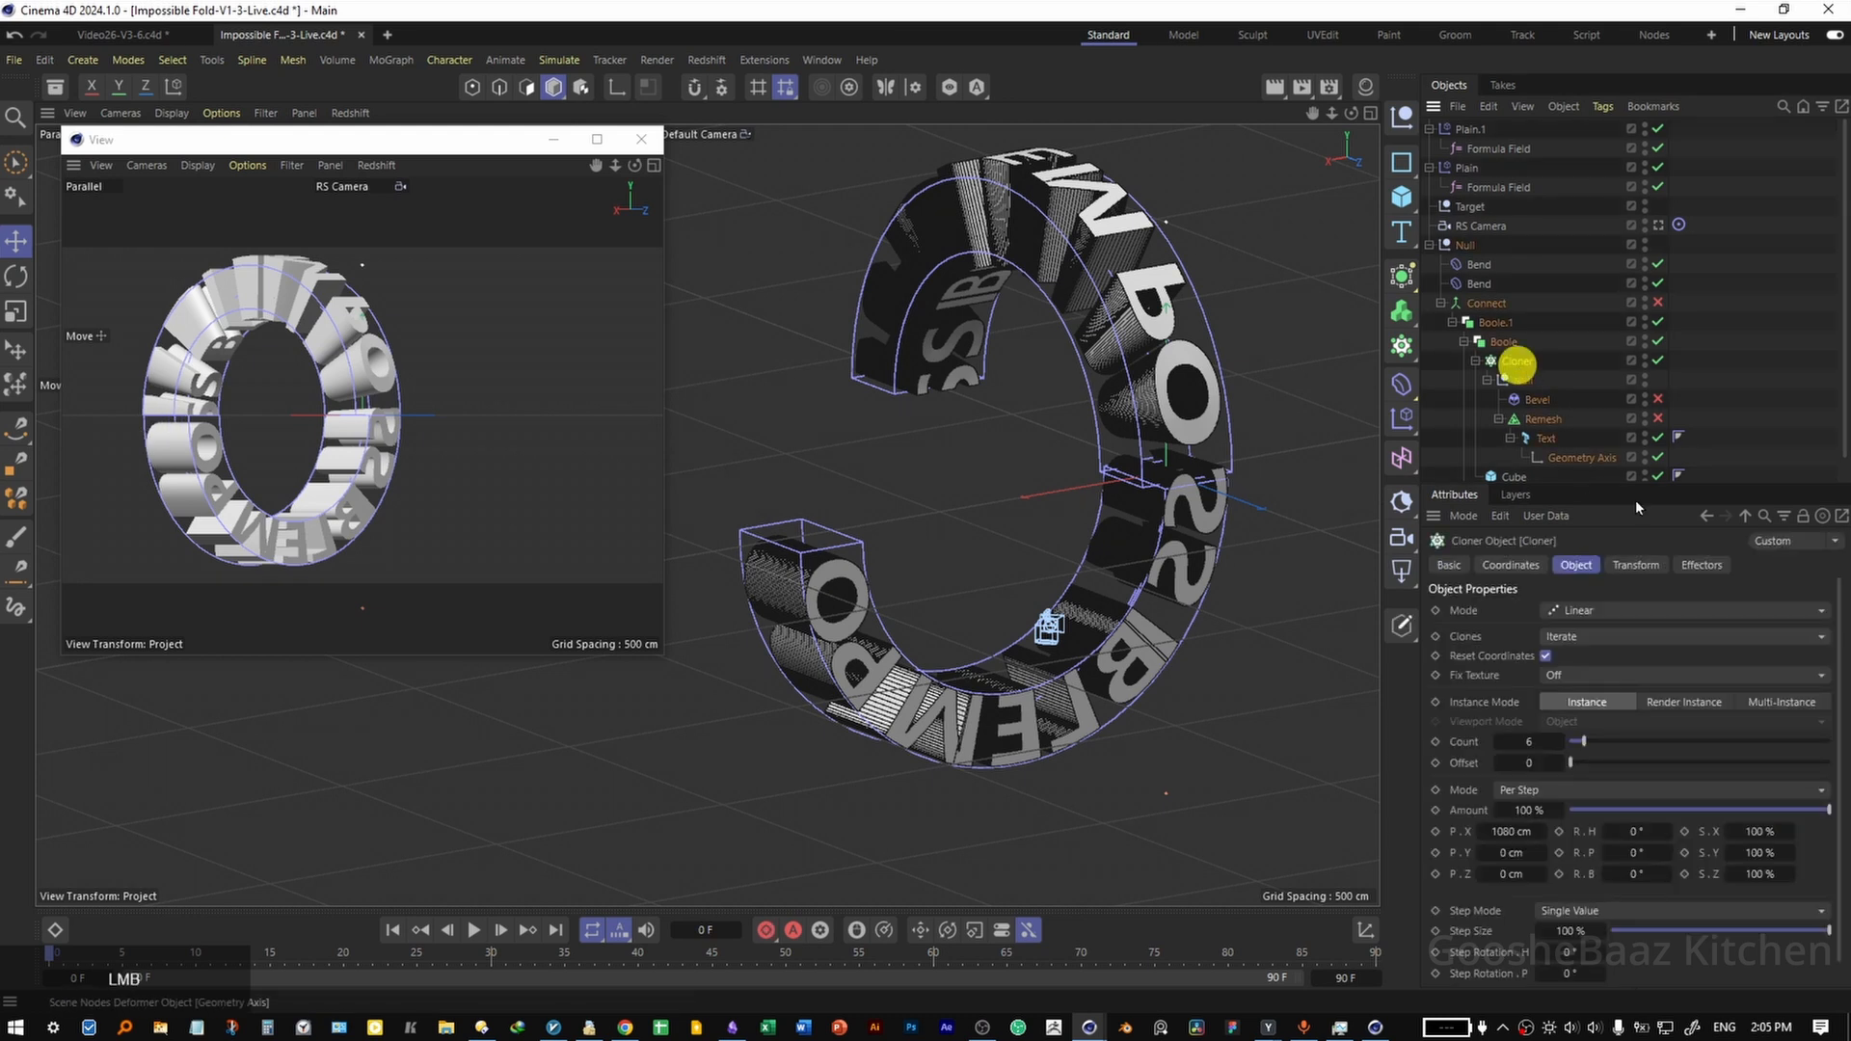
click(1574, 564)
mouse_move(1518, 829)
alt+mouse_down()
mouse_move(1491, 841)
mouse_move(1508, 835)
alt+mouse_up()
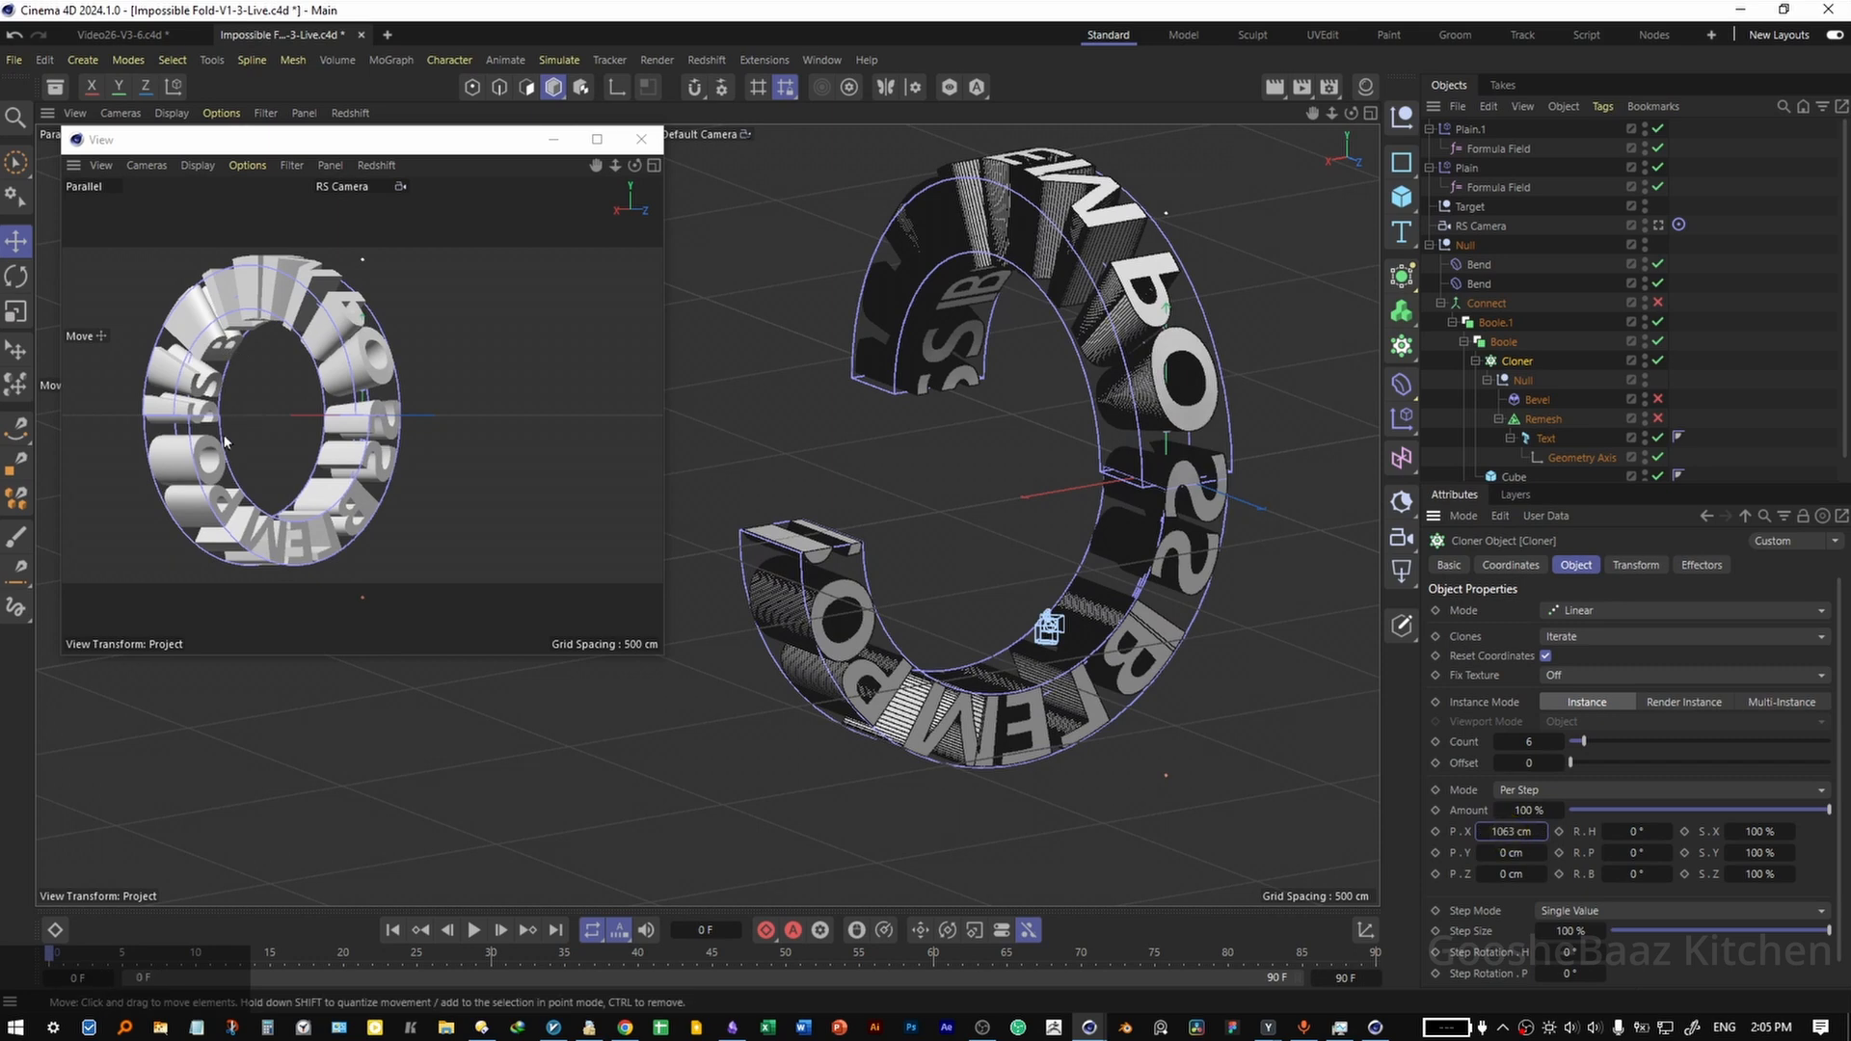
drag(512, 136, 450, 86)
drag(599, 604, 1339, 993)
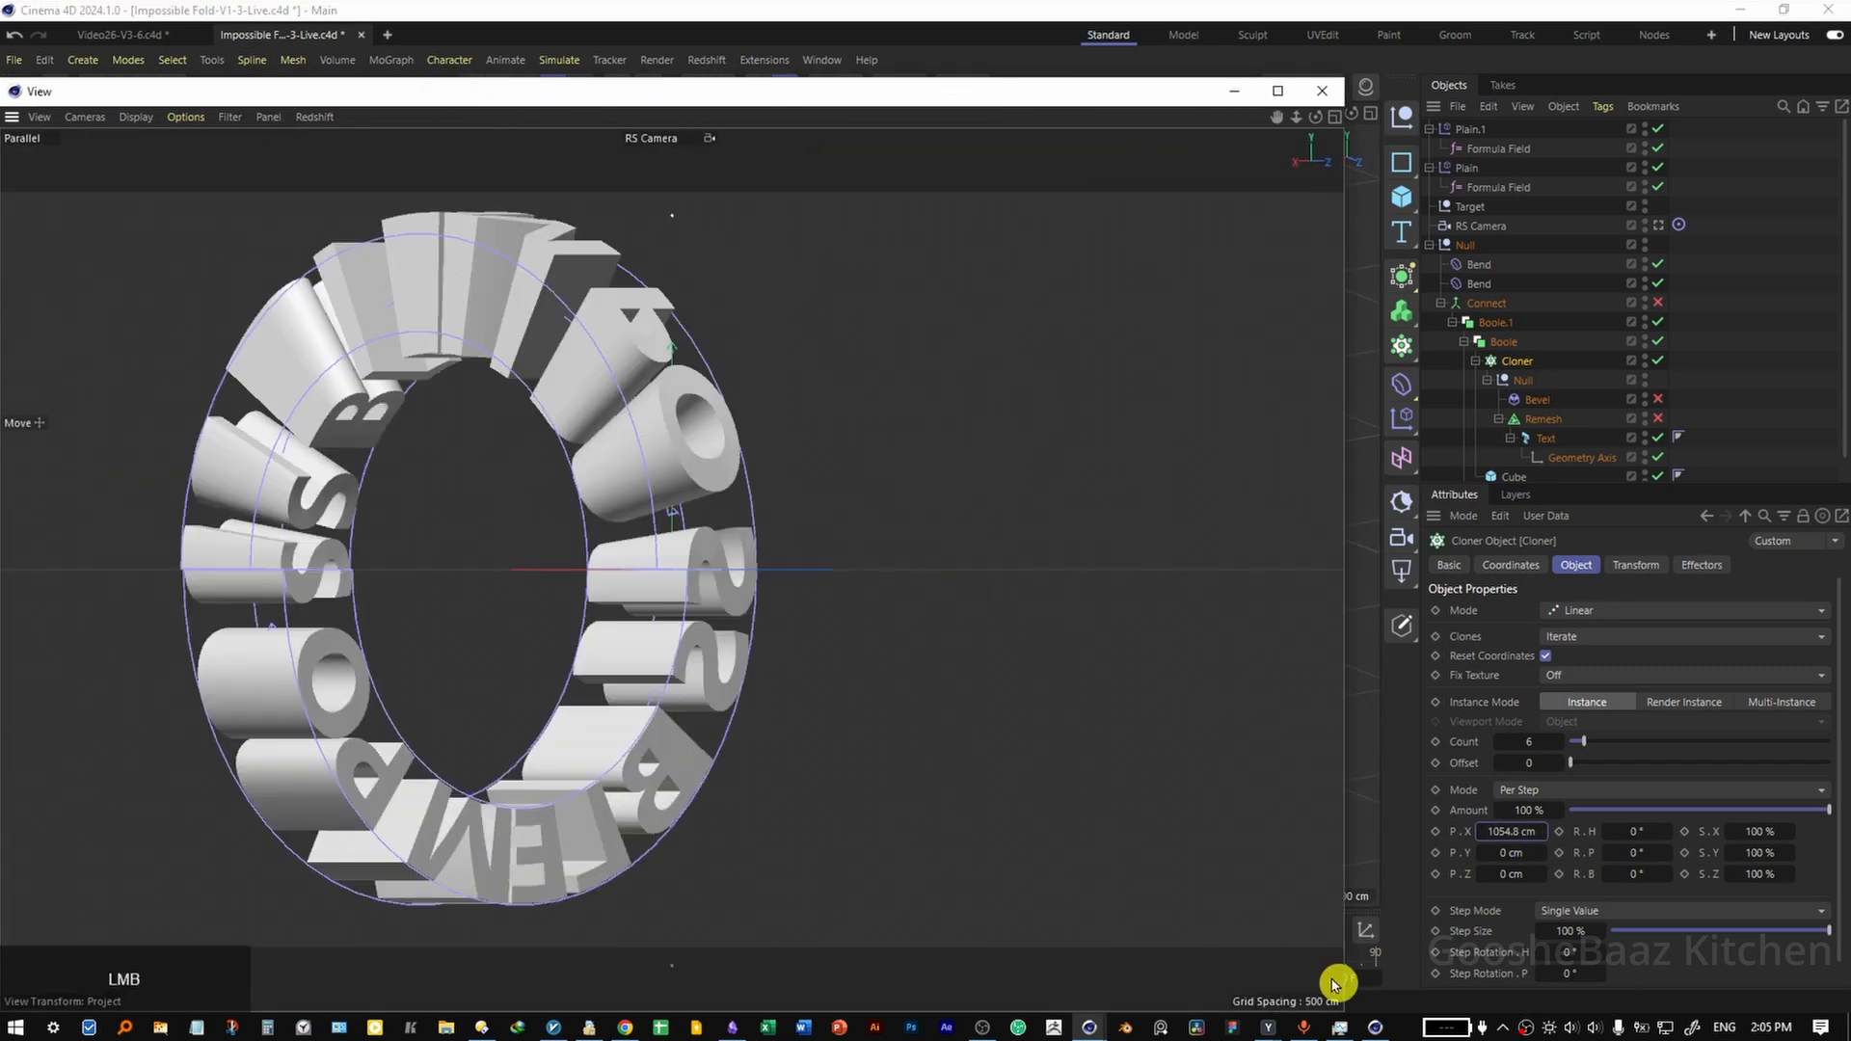
mouse_move(1504, 830)
alt+mouse_down()
mouse_move(1455, 826)
mouse_move(1492, 833)
alt+mouse_up()
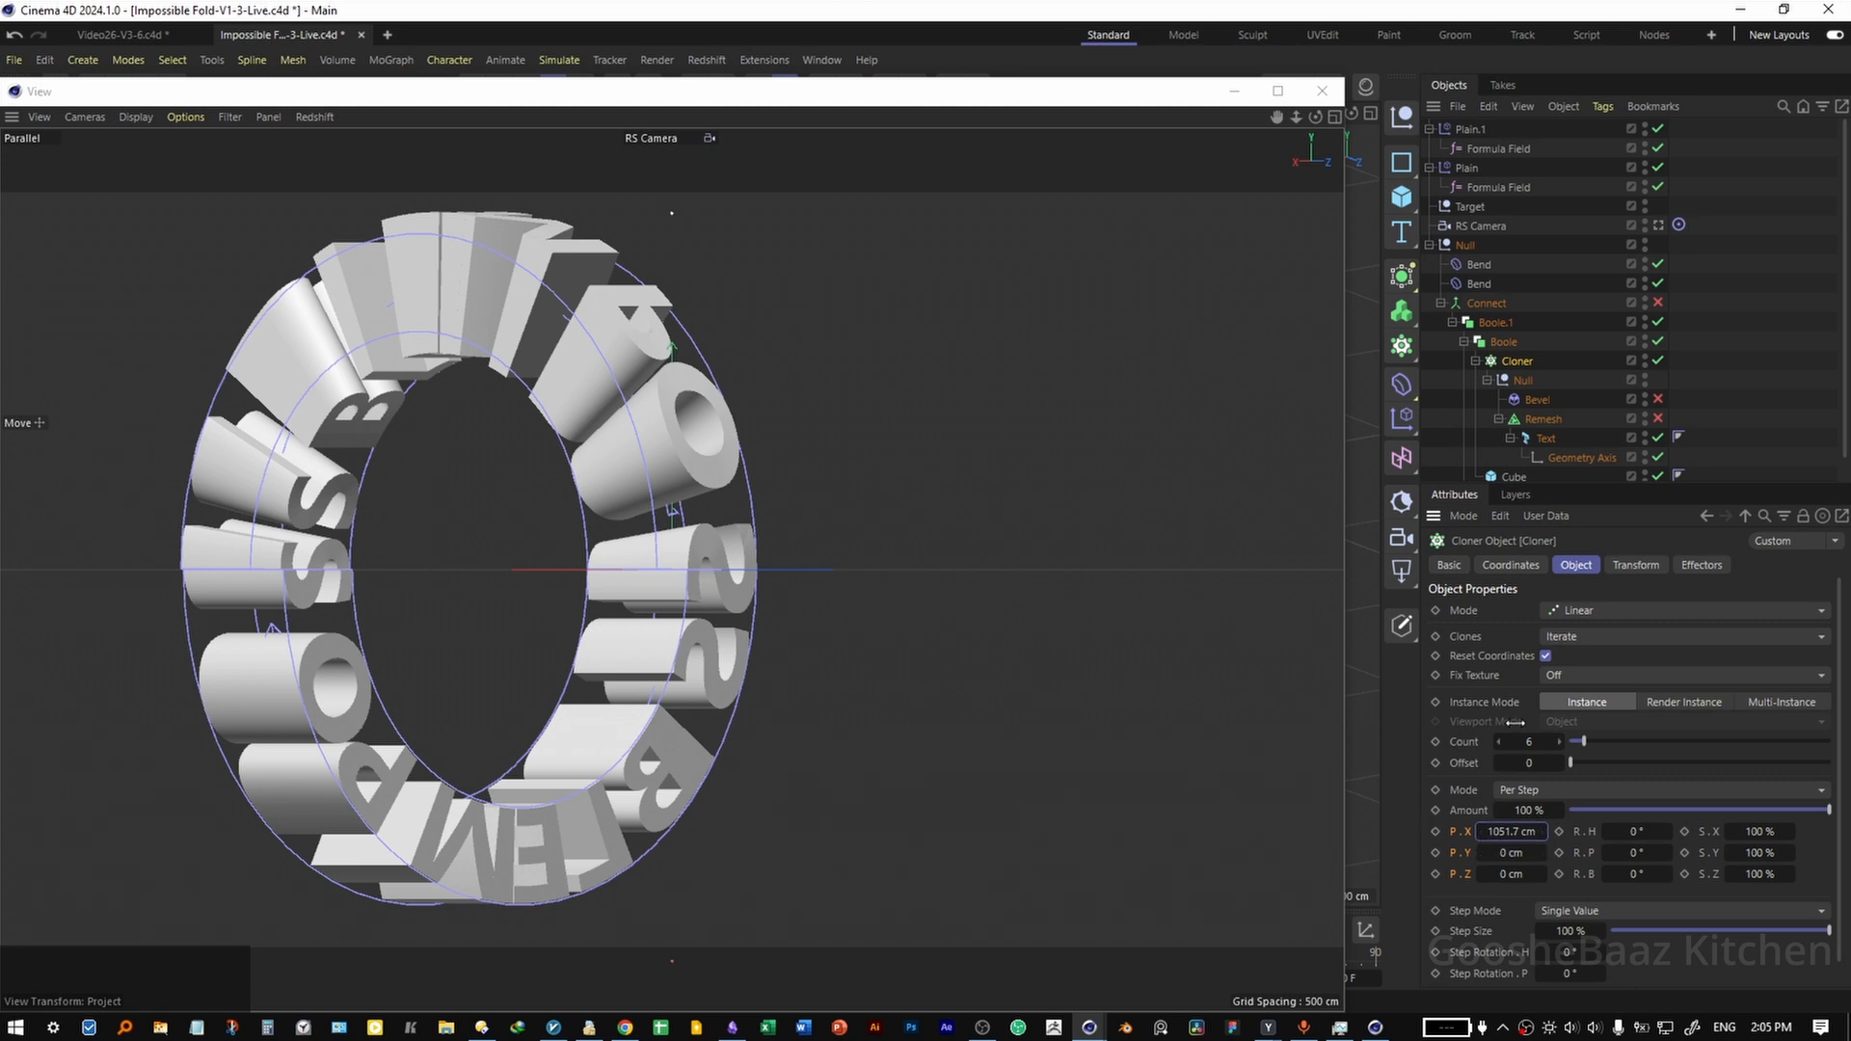
Set the RS Camera's X position to about 779.44 cm to close the loop in the camera view.
click(1478, 226)
click(1506, 566)
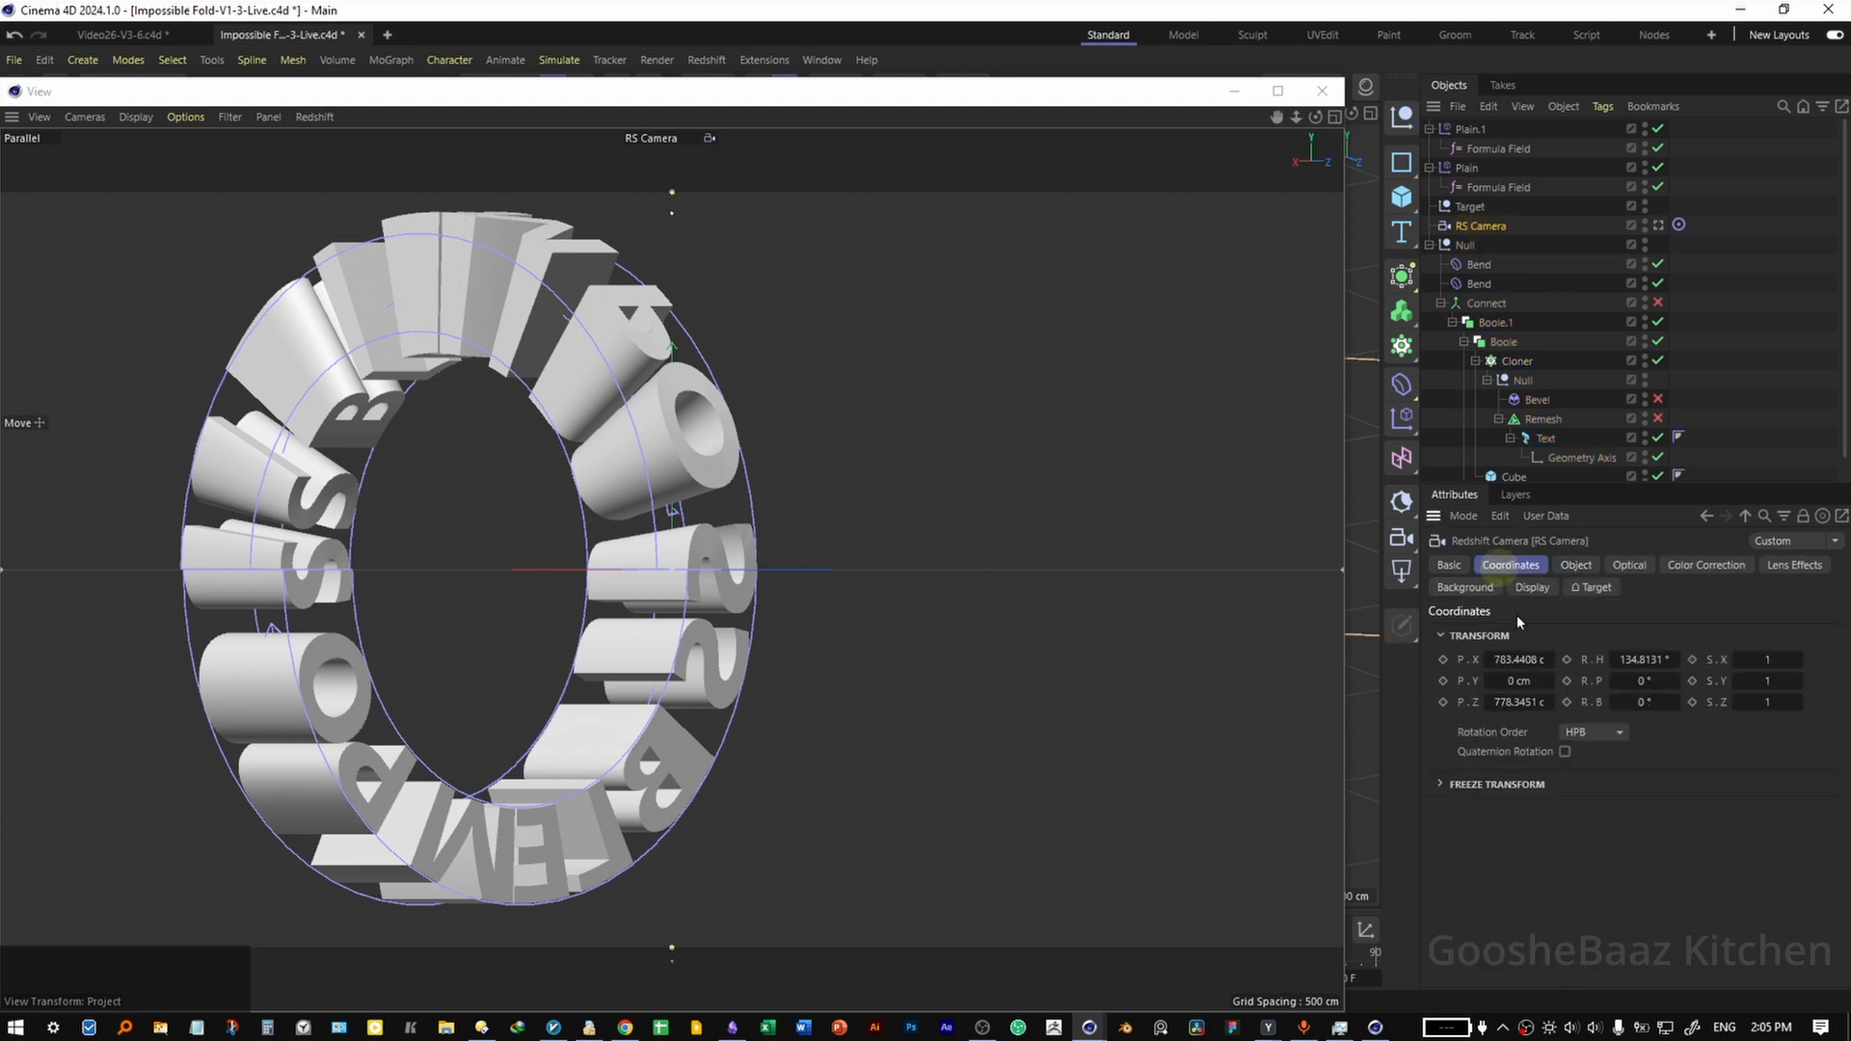
alt+drag(1519, 662, 1532, 661)
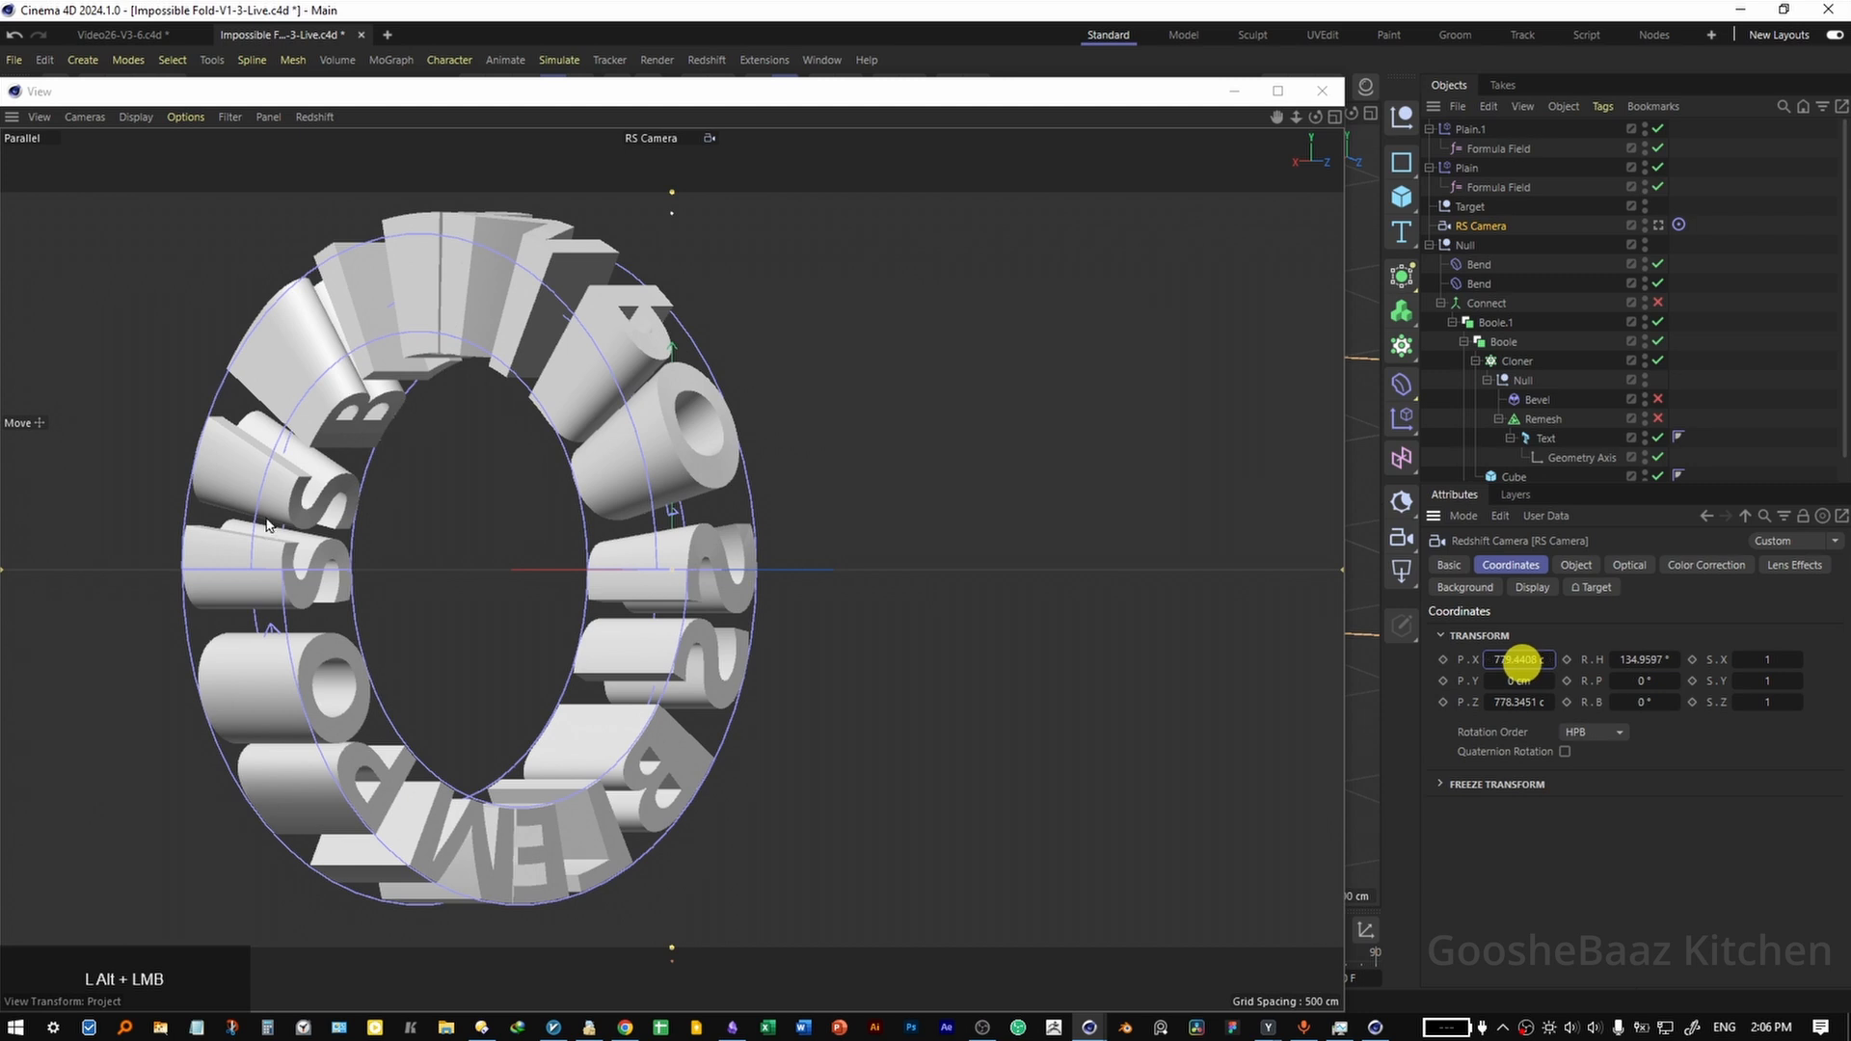
click(1576, 565)
Set the Cloner's X position to 30.1 cm so the letters meet cleanly at the seams, and save the scene.
click(1516, 360)
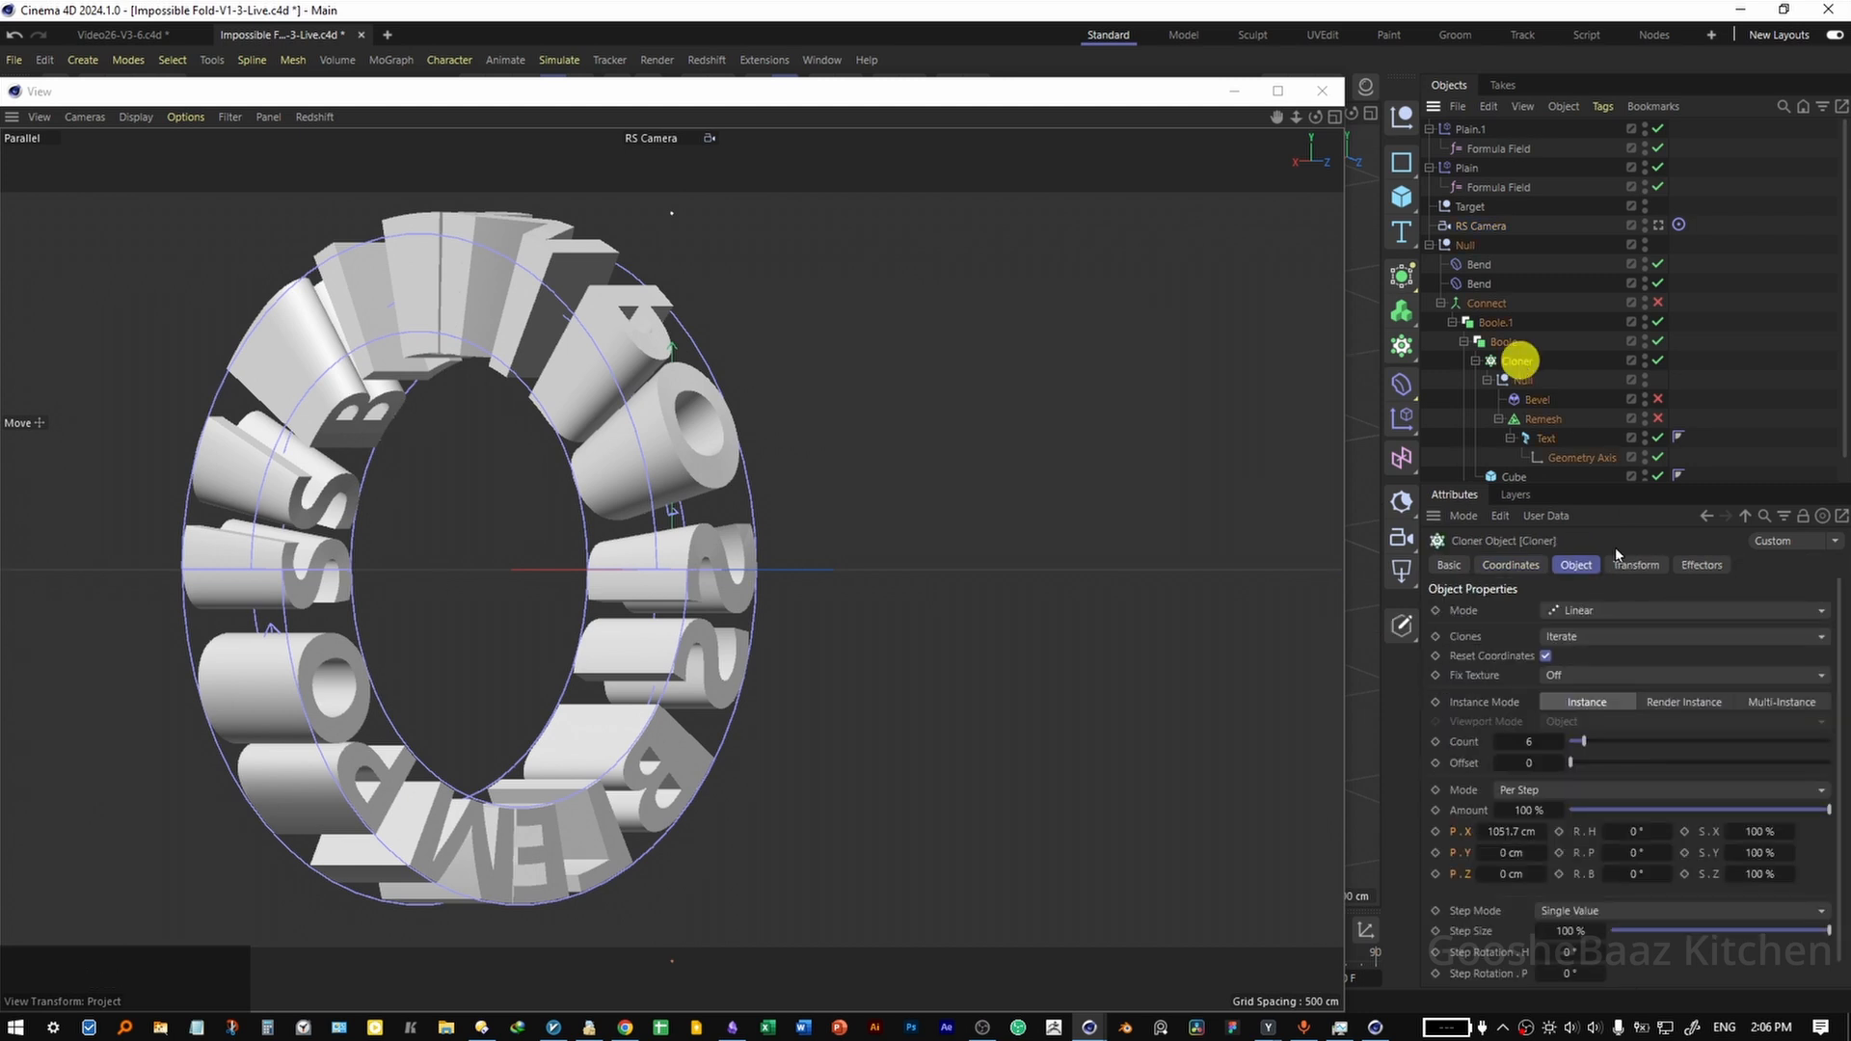
click(1511, 566)
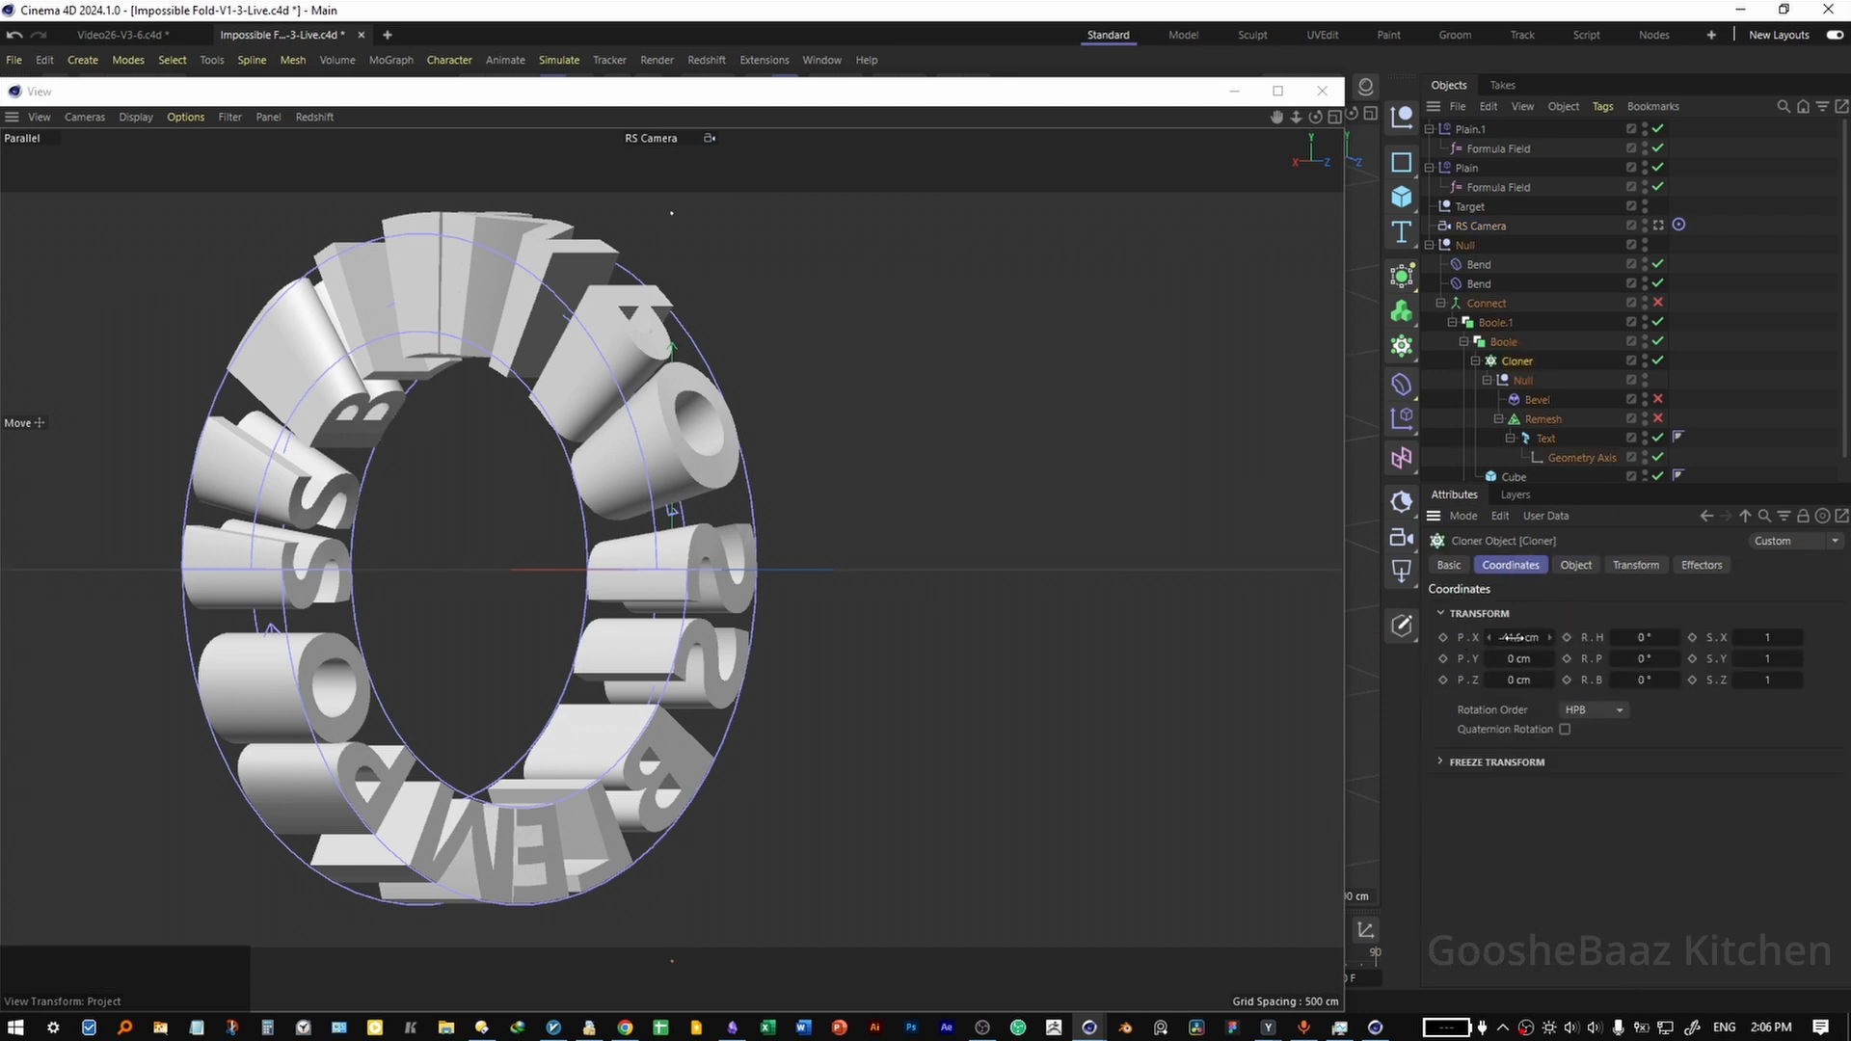
mouse_move(1516, 637)
mouse_down()
mouse_move(1474, 640)
mouse_move(1572, 623)
mouse_move(1494, 646)
mouse_up()
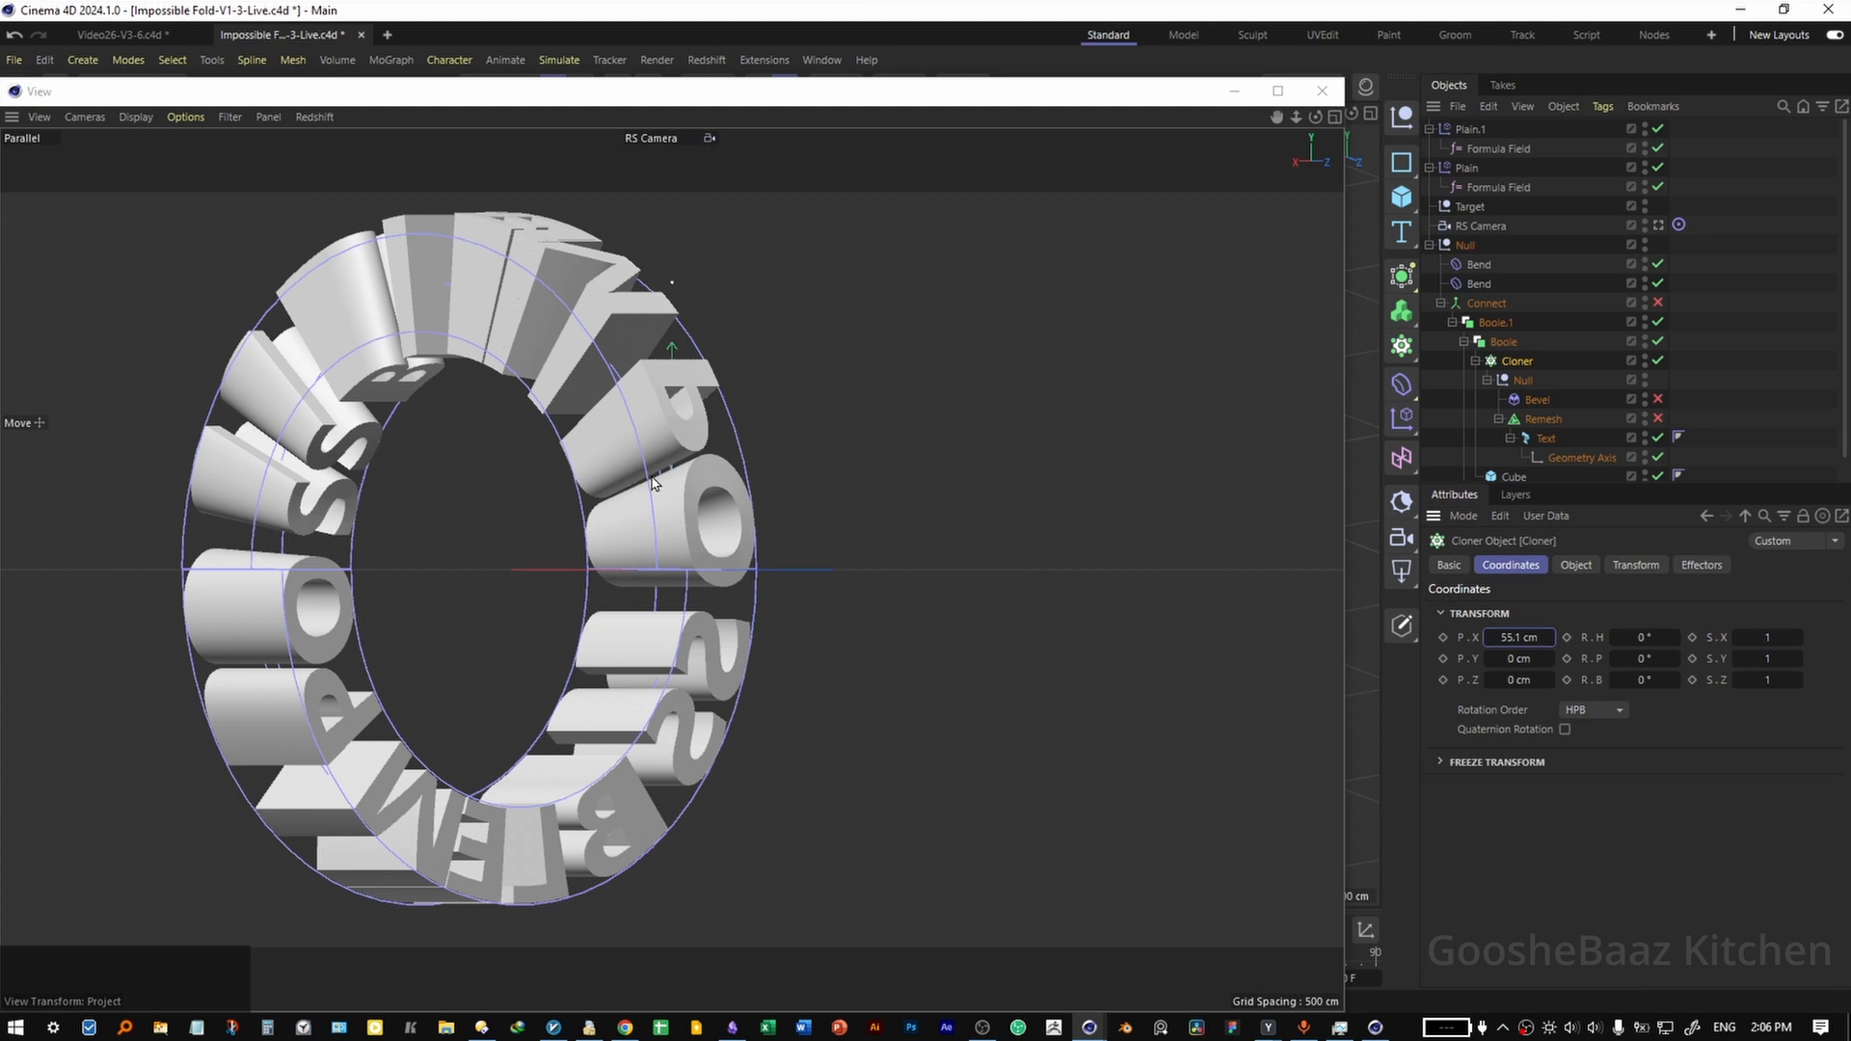
drag(1521, 635, 1520, 633)
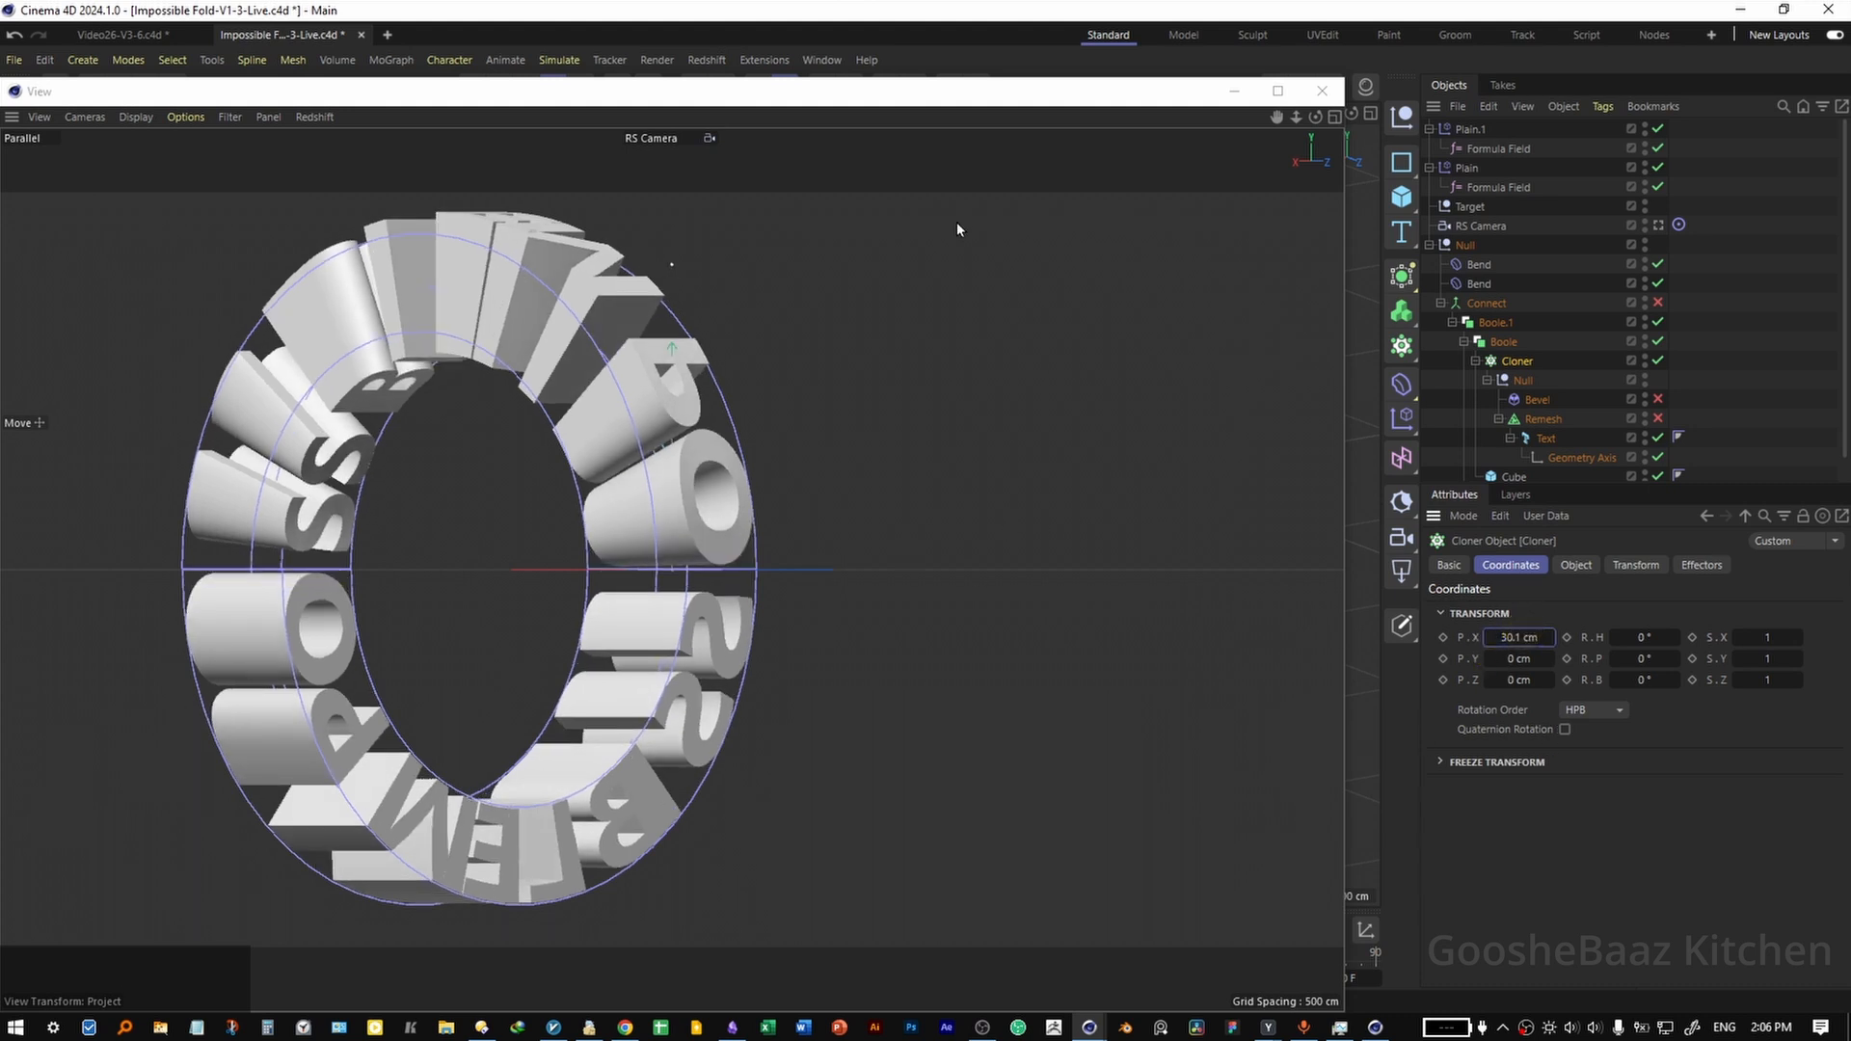
key(ctrl+s)
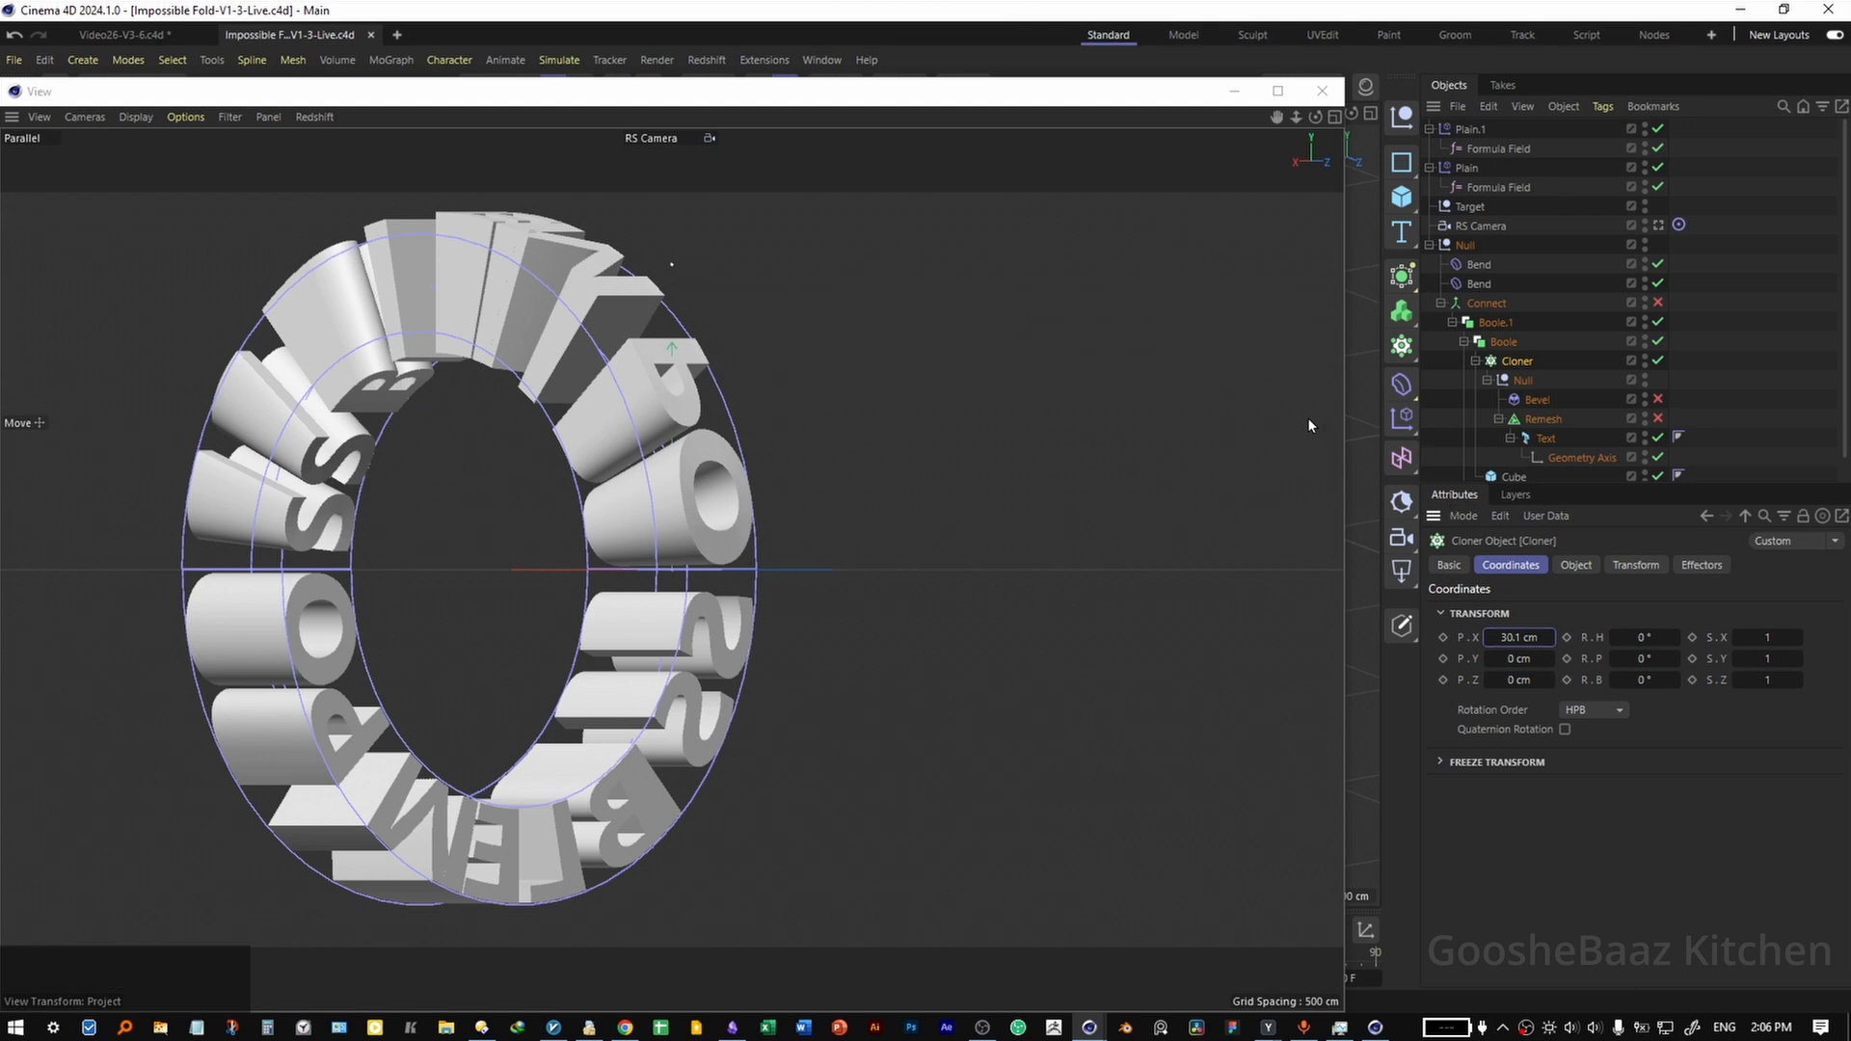
Shrink the RS Camera view window, set it as the render view for the Redshift RenderView, and place both windows side by side.
drag(1344, 79, 499, 466)
drag(328, 485, 689, 133)
drag(1302, 88, 1427, 188)
click(401, 153)
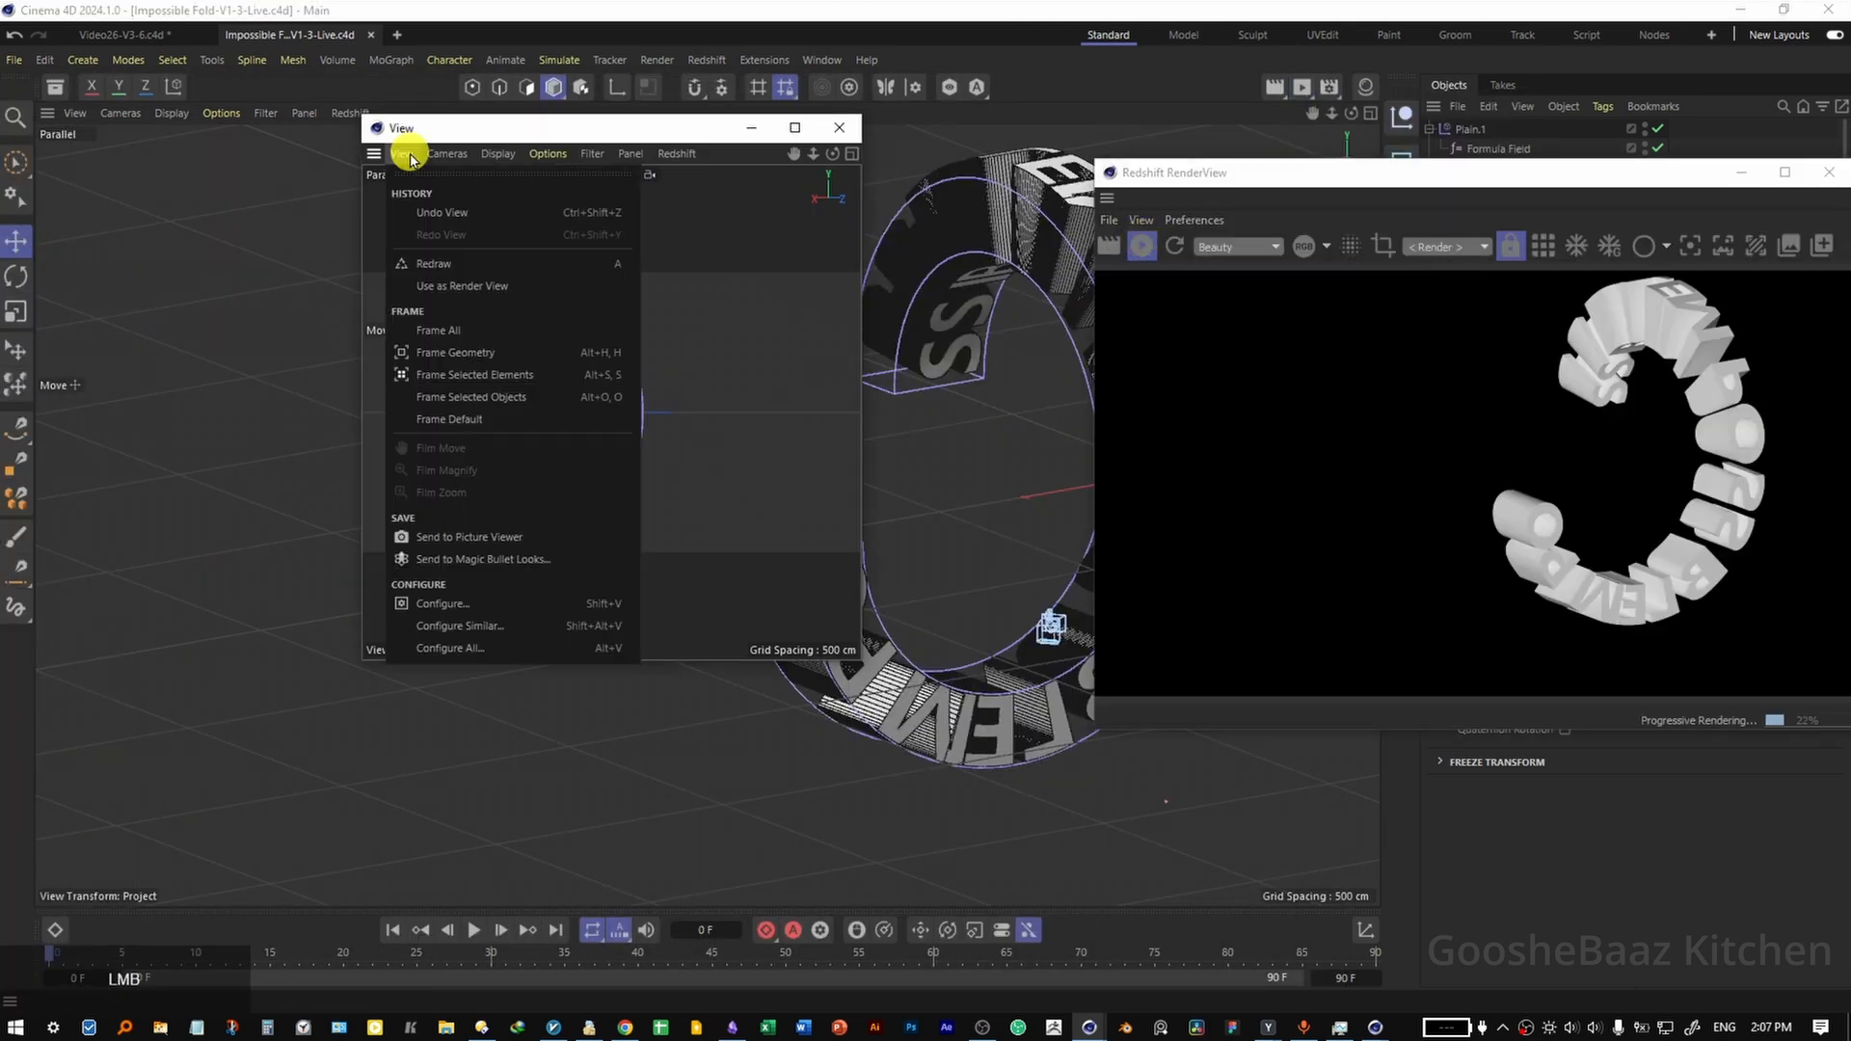
click(443, 286)
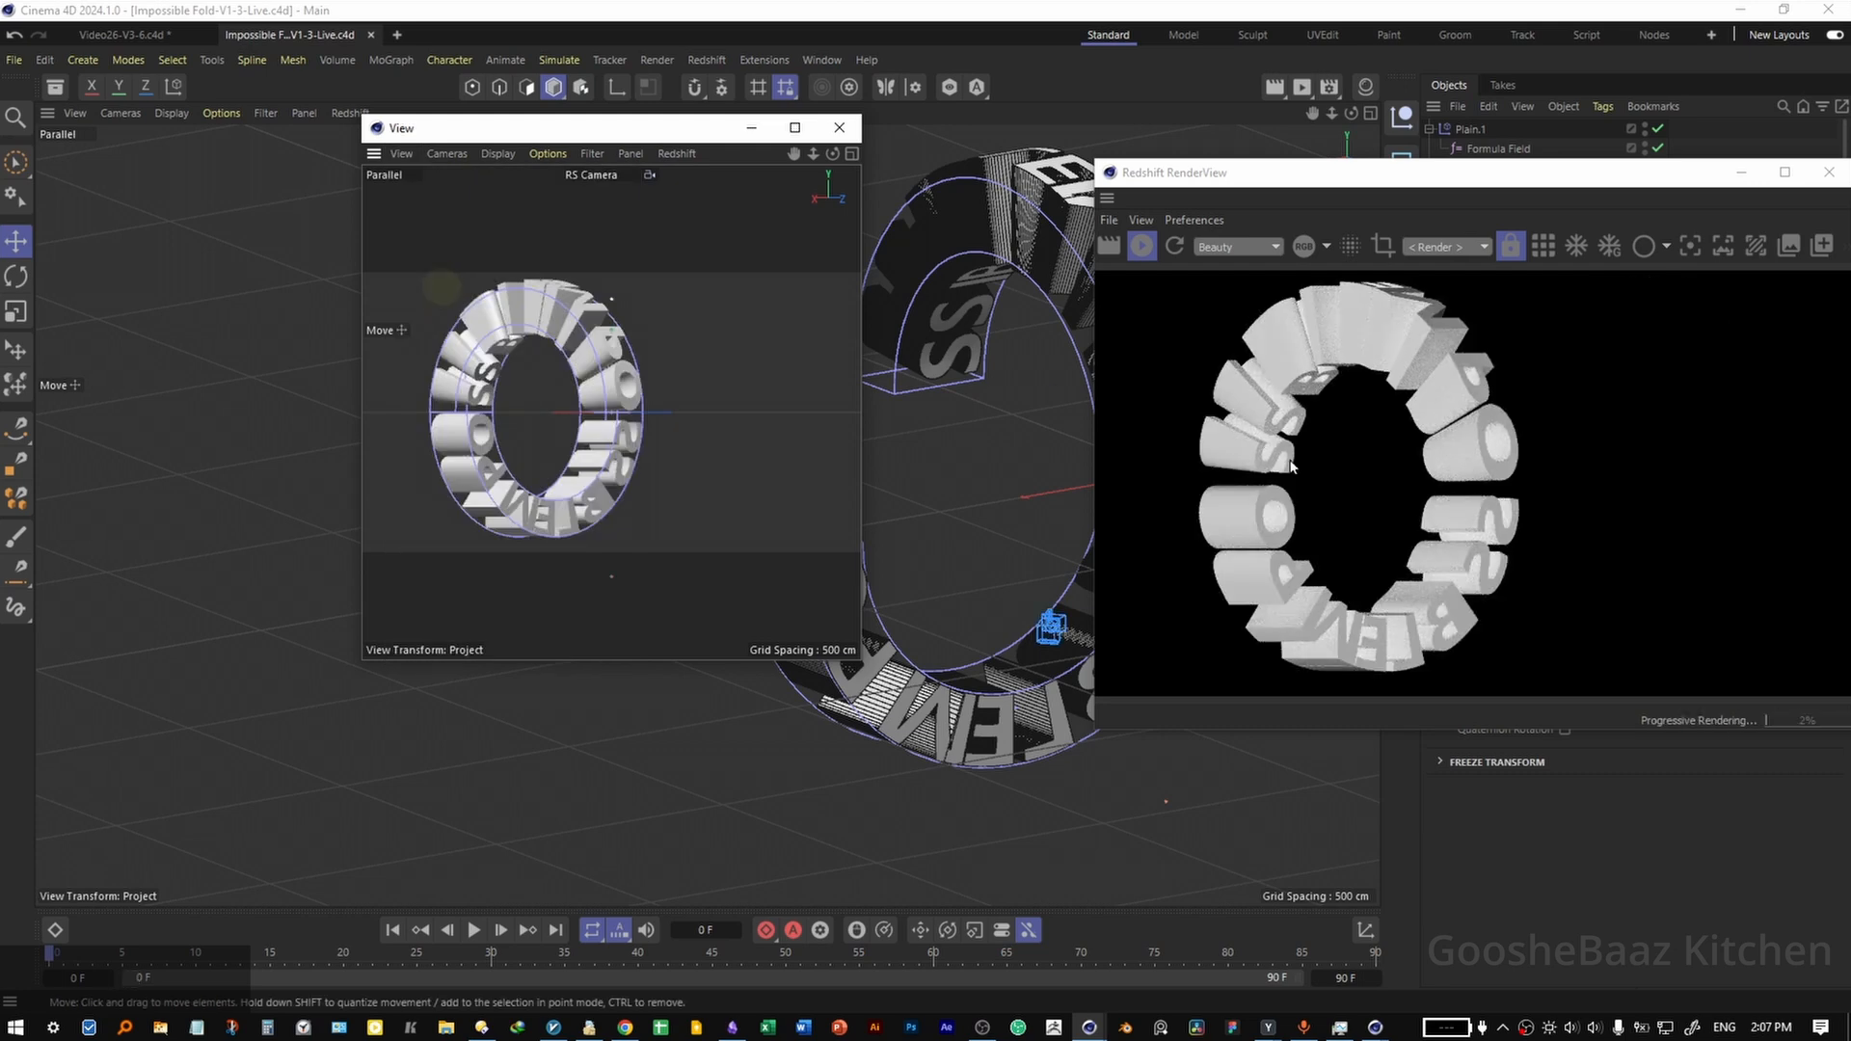
click(1148, 245)
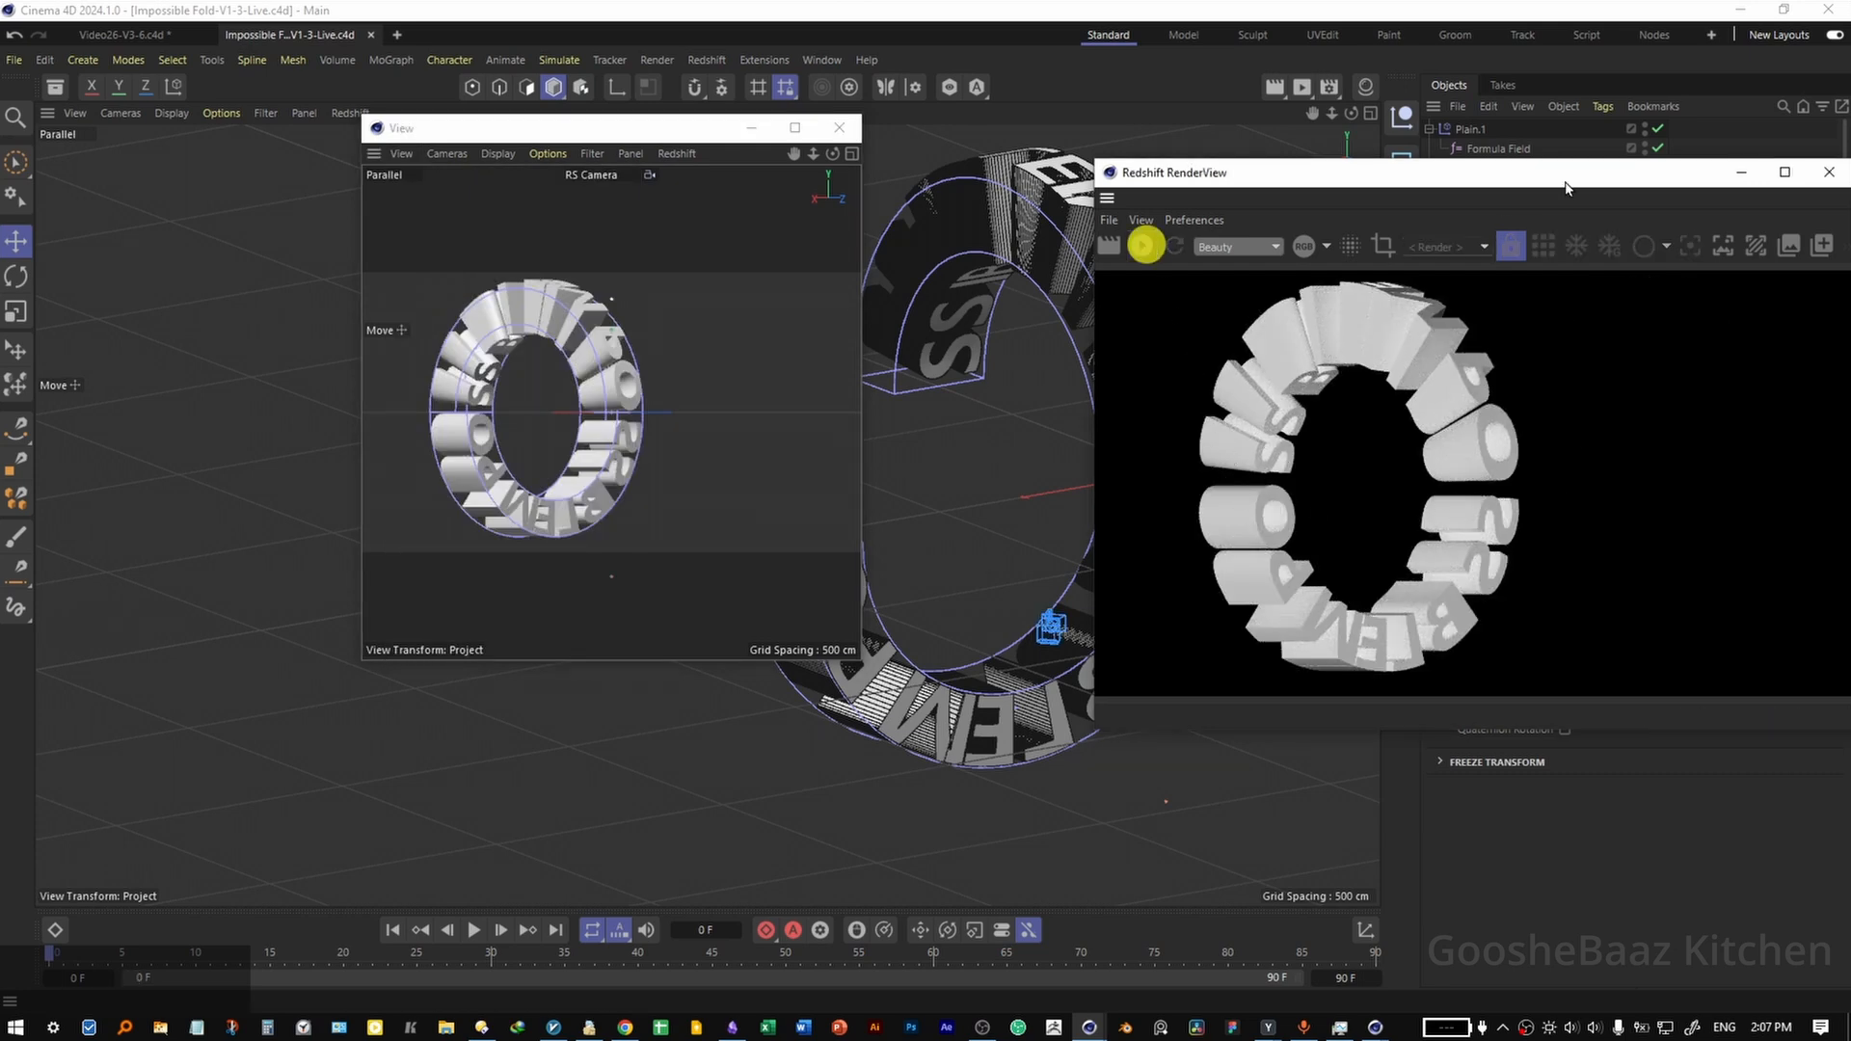
drag(1582, 175, 849, 508)
Move the Target null and RS Camera together in the top view to centre the ring, and restart the live render.
click(1472, 207)
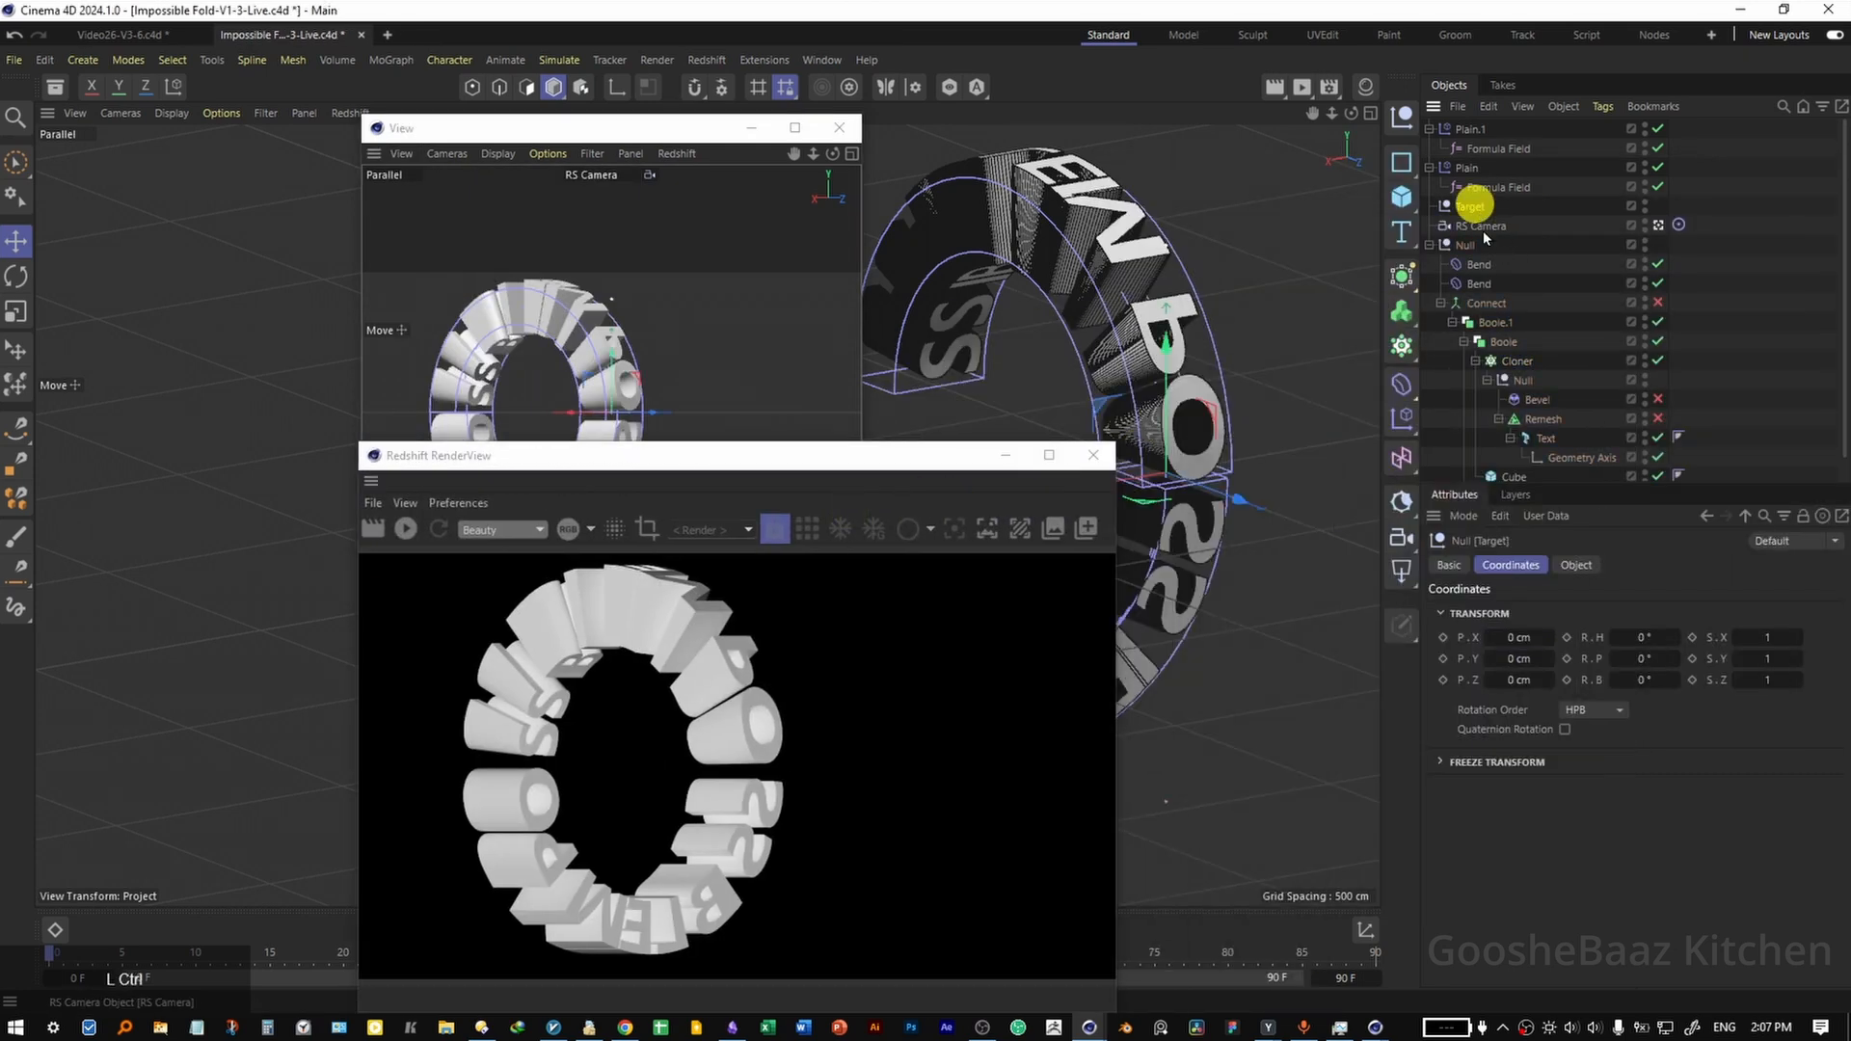
ctrl+click(1478, 225)
middle_click(1215, 264)
drag(1217, 392, 1293, 385)
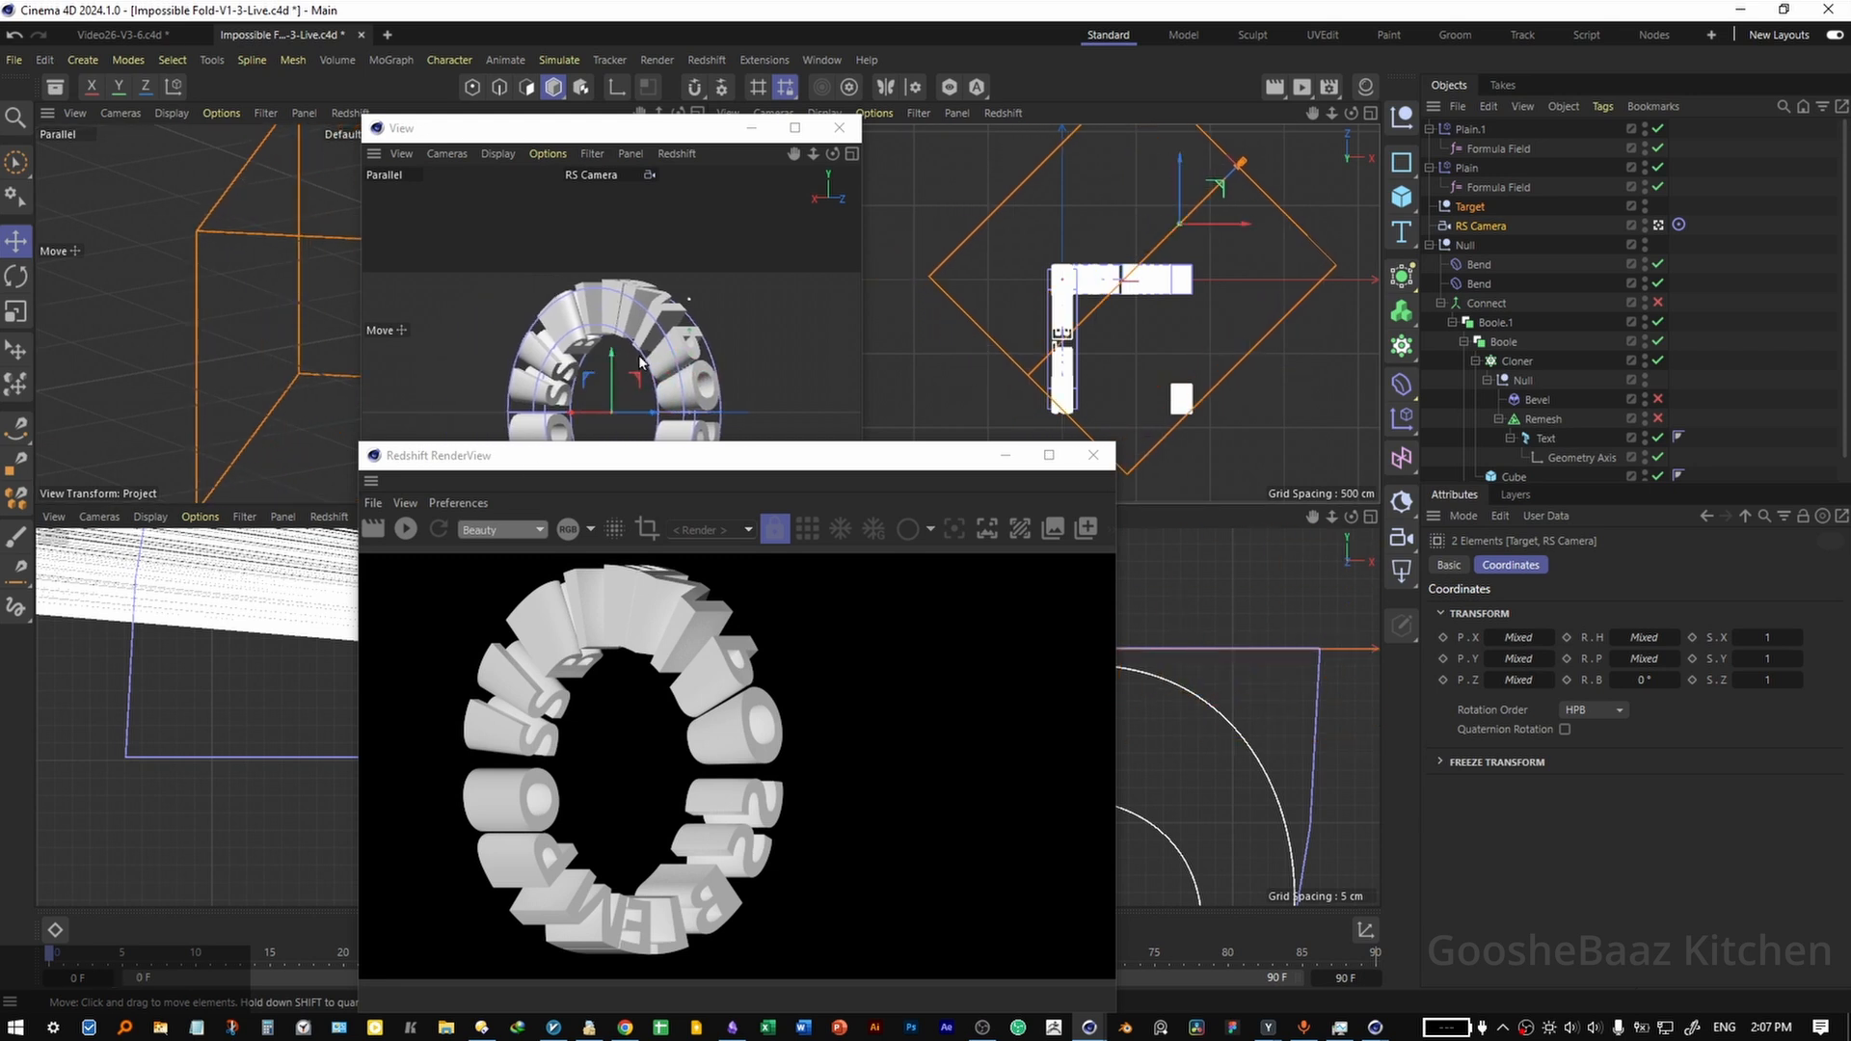
click(412, 529)
drag(798, 456, 779, 427)
drag(779, 427, 713, 230)
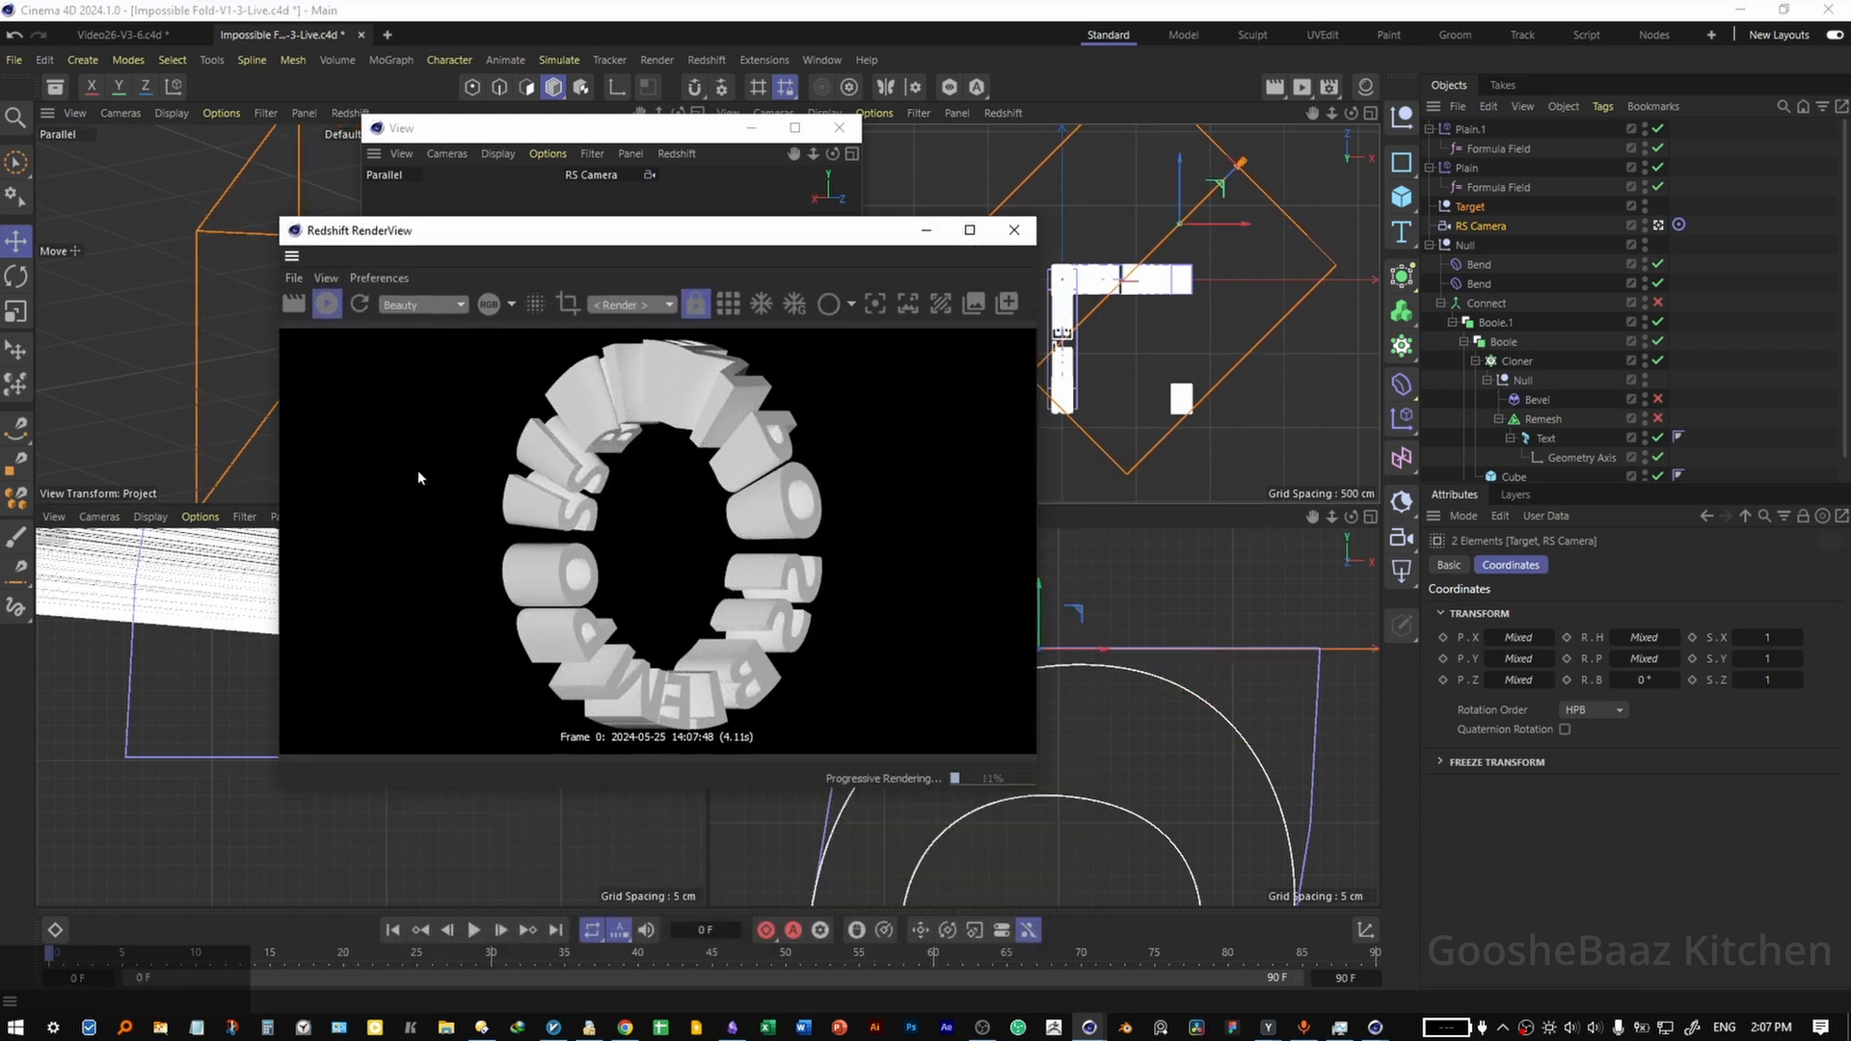
Add an RS Infinite Light, copy the camera's Target tag onto it, and position it to light the front of the ring.
click(1403, 573)
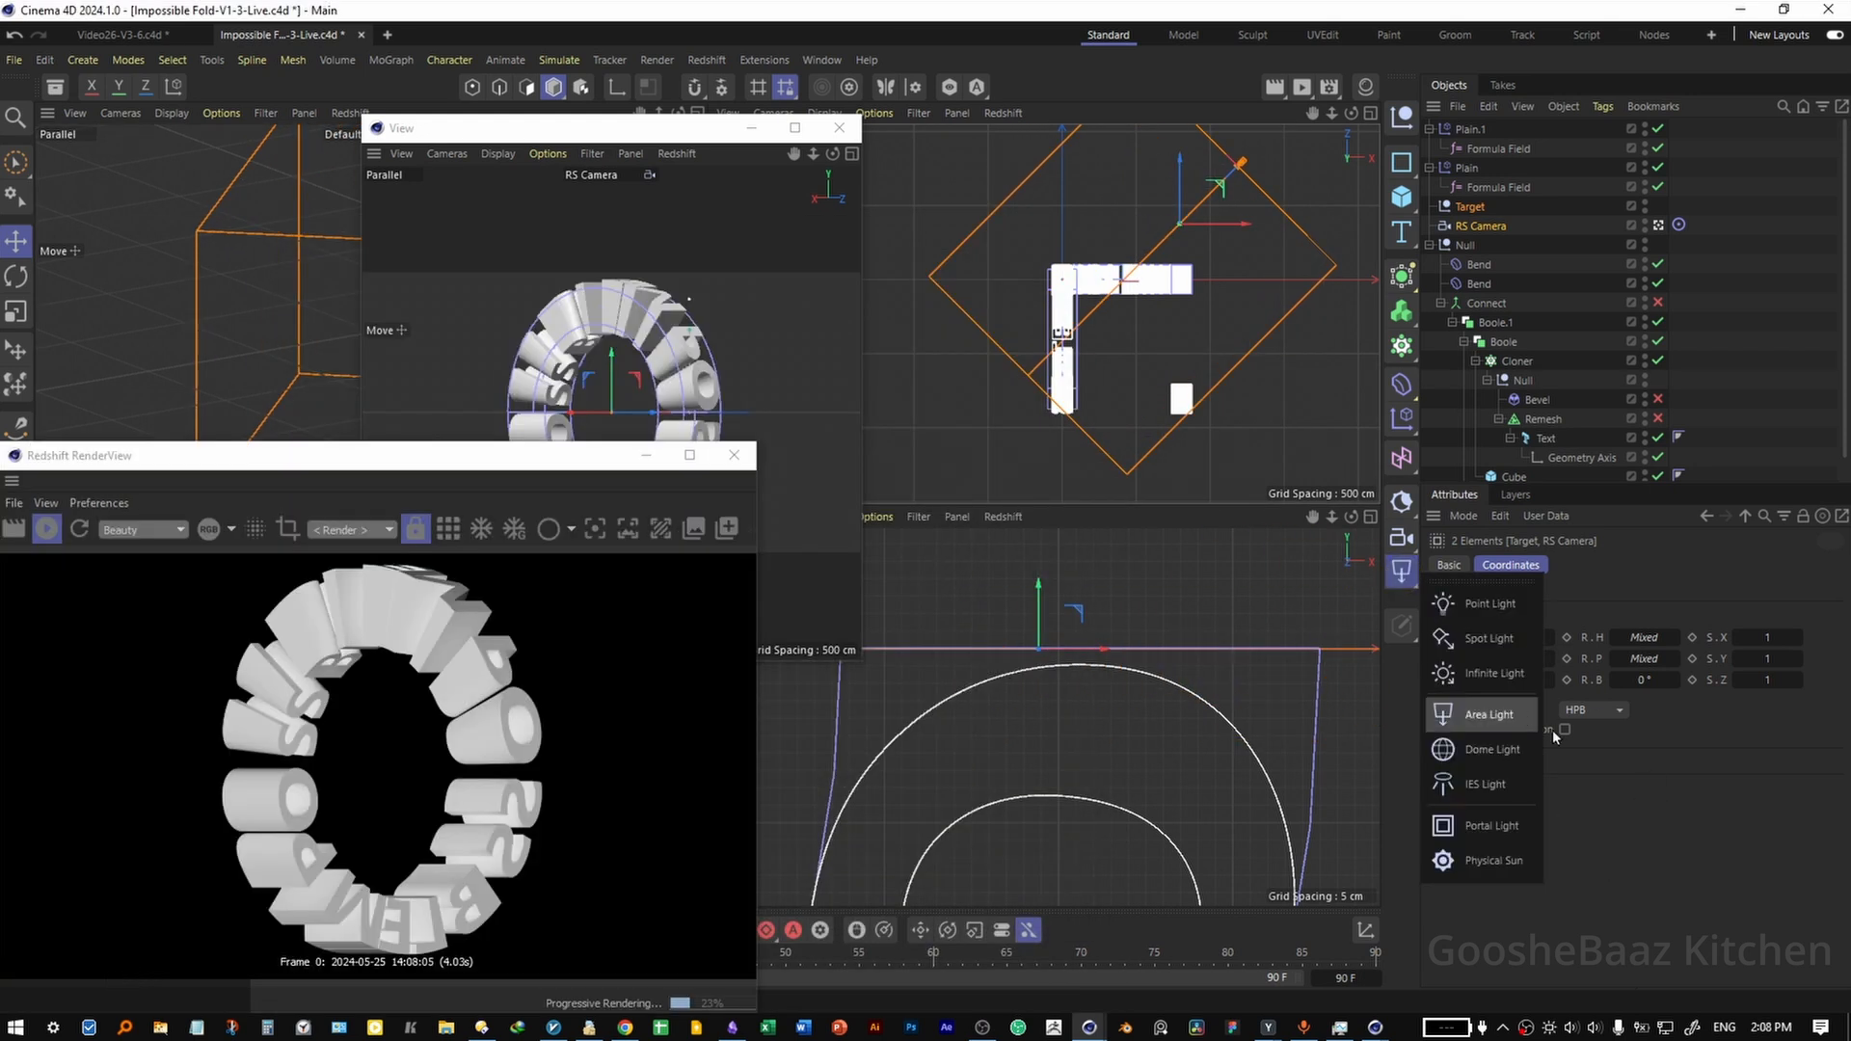
click(1641, 852)
click(1404, 573)
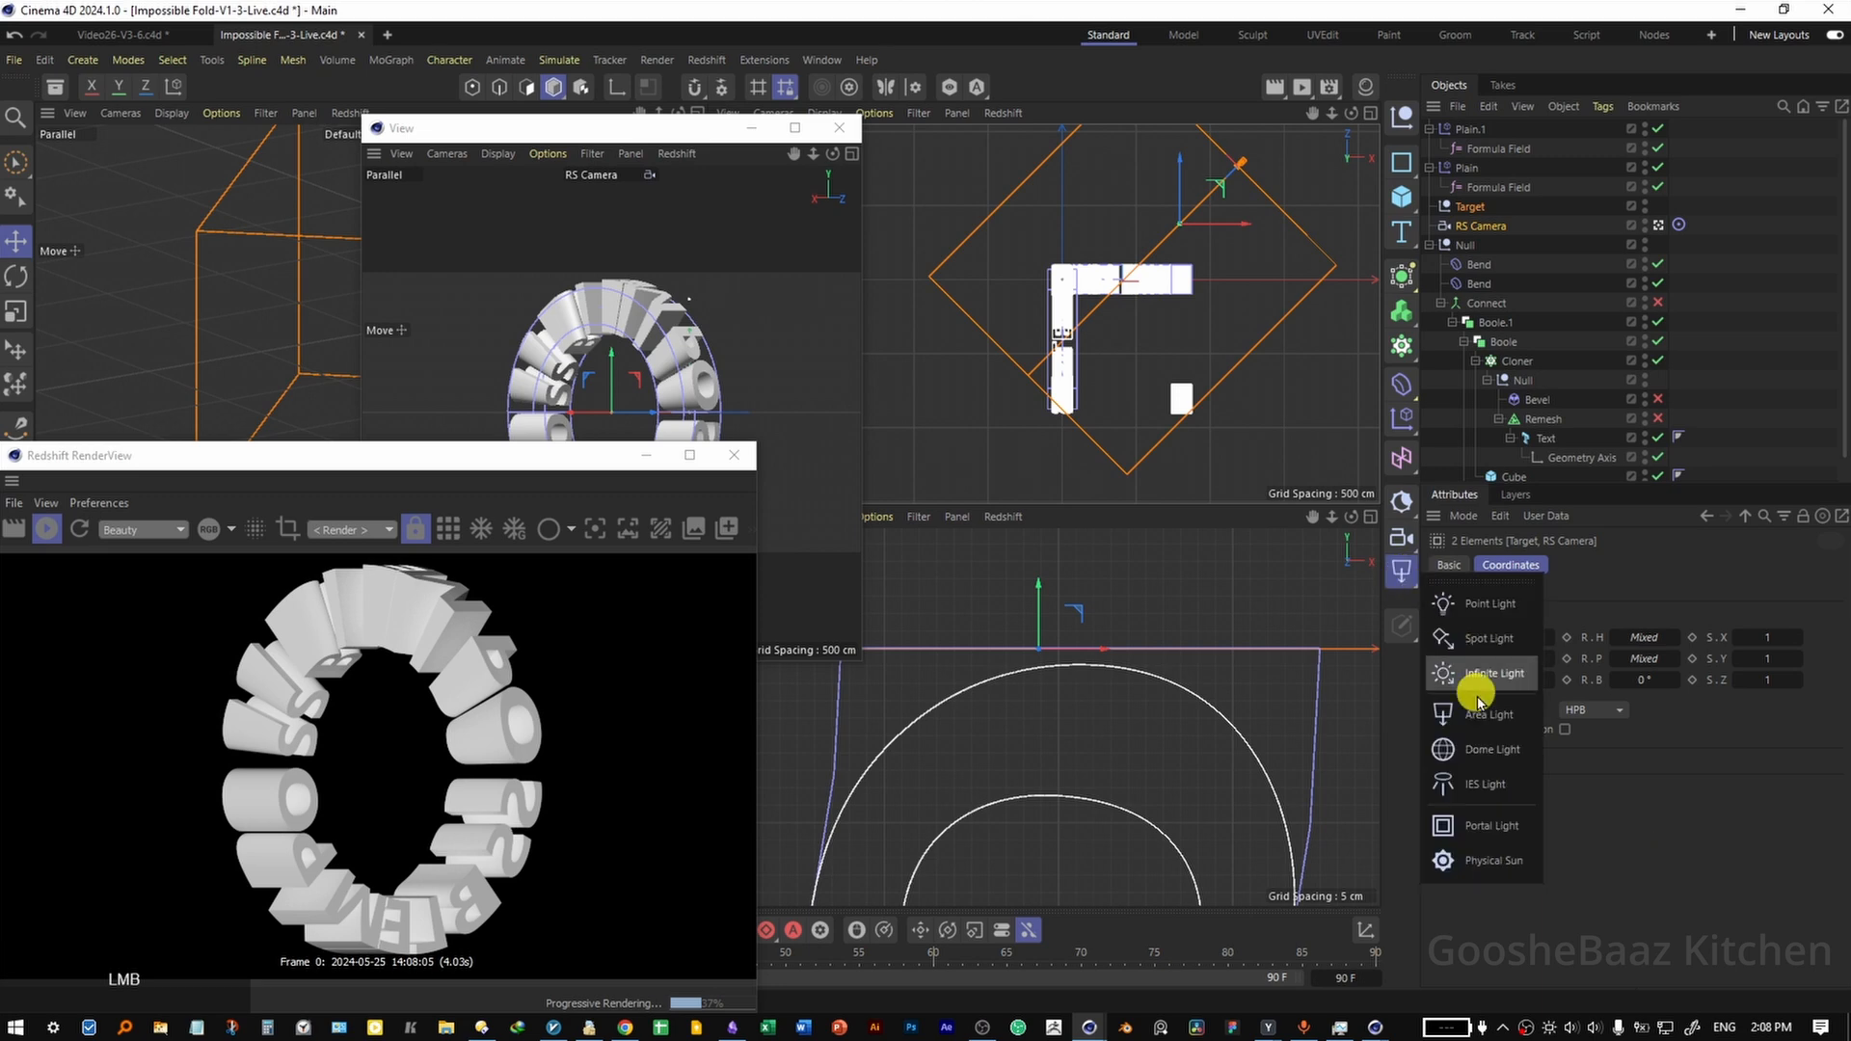
click(1473, 687)
click(1679, 244)
ctrl+drag(1680, 246, 1685, 214)
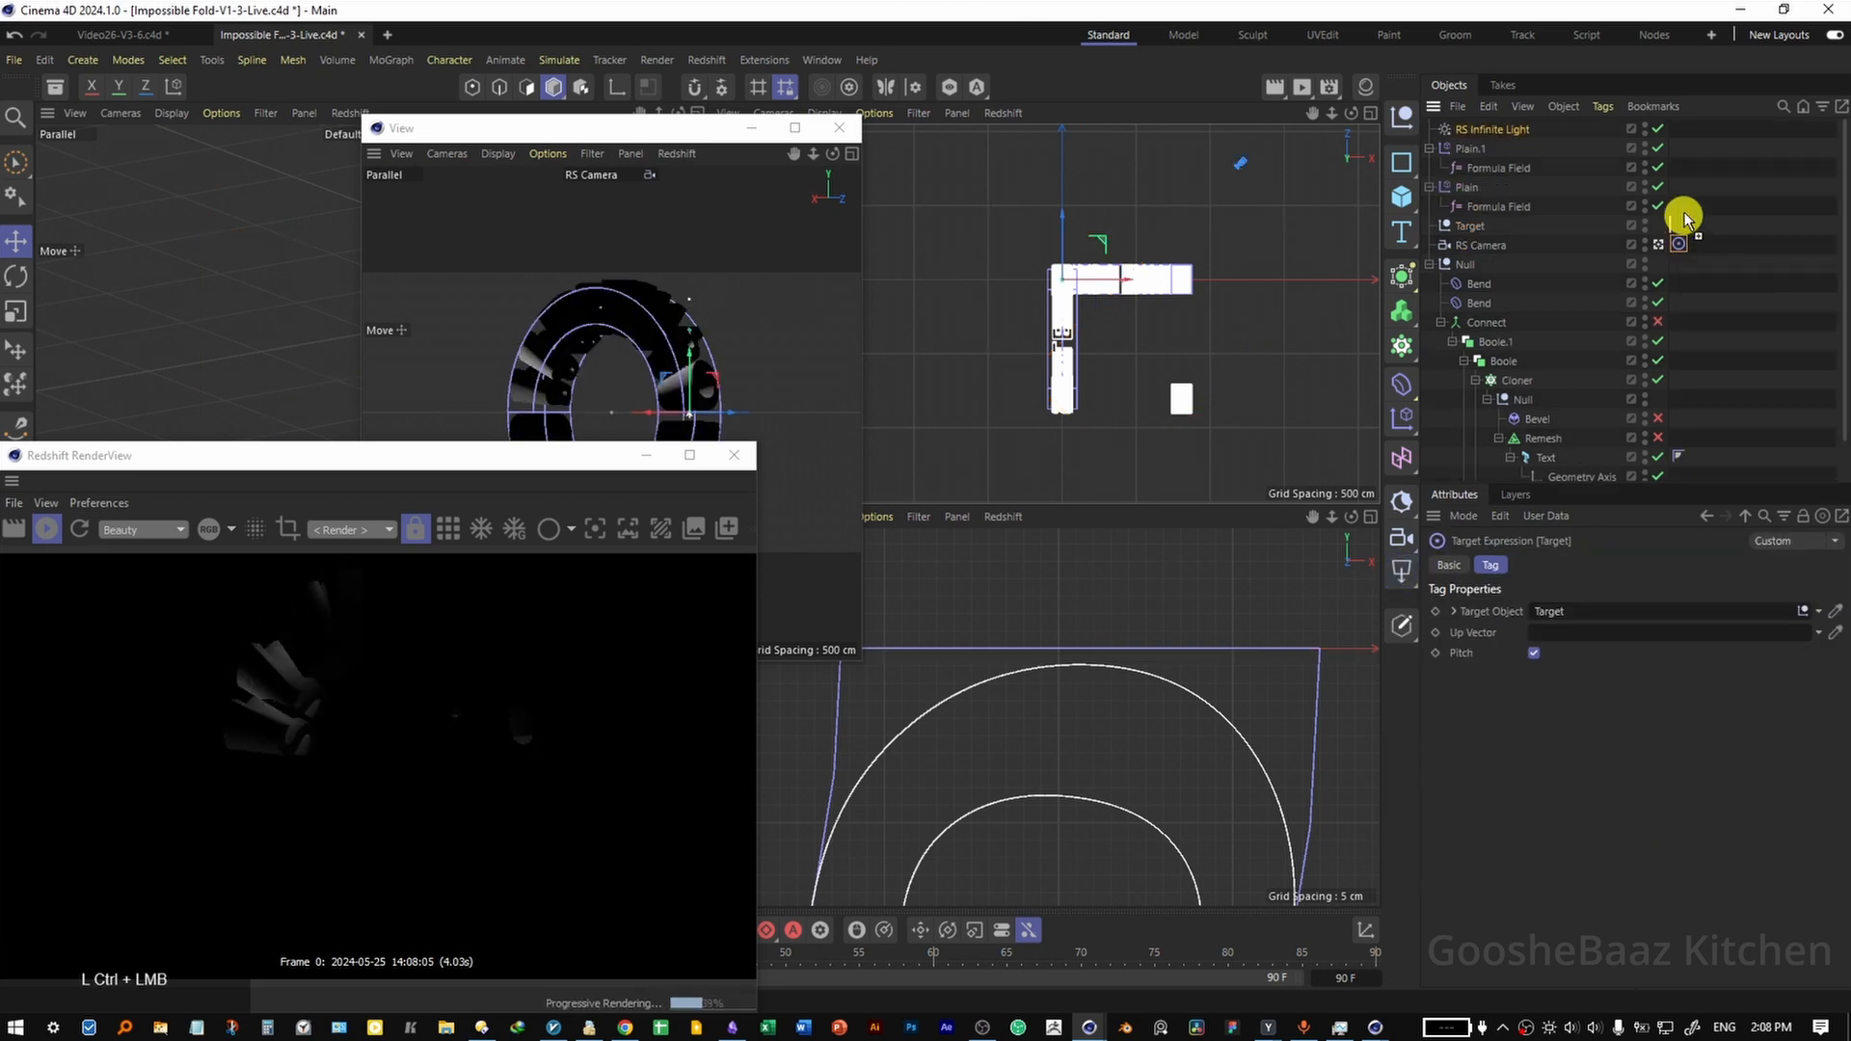
ctrl+drag(1589, 130, 1591, 133)
middle_click(236, 256)
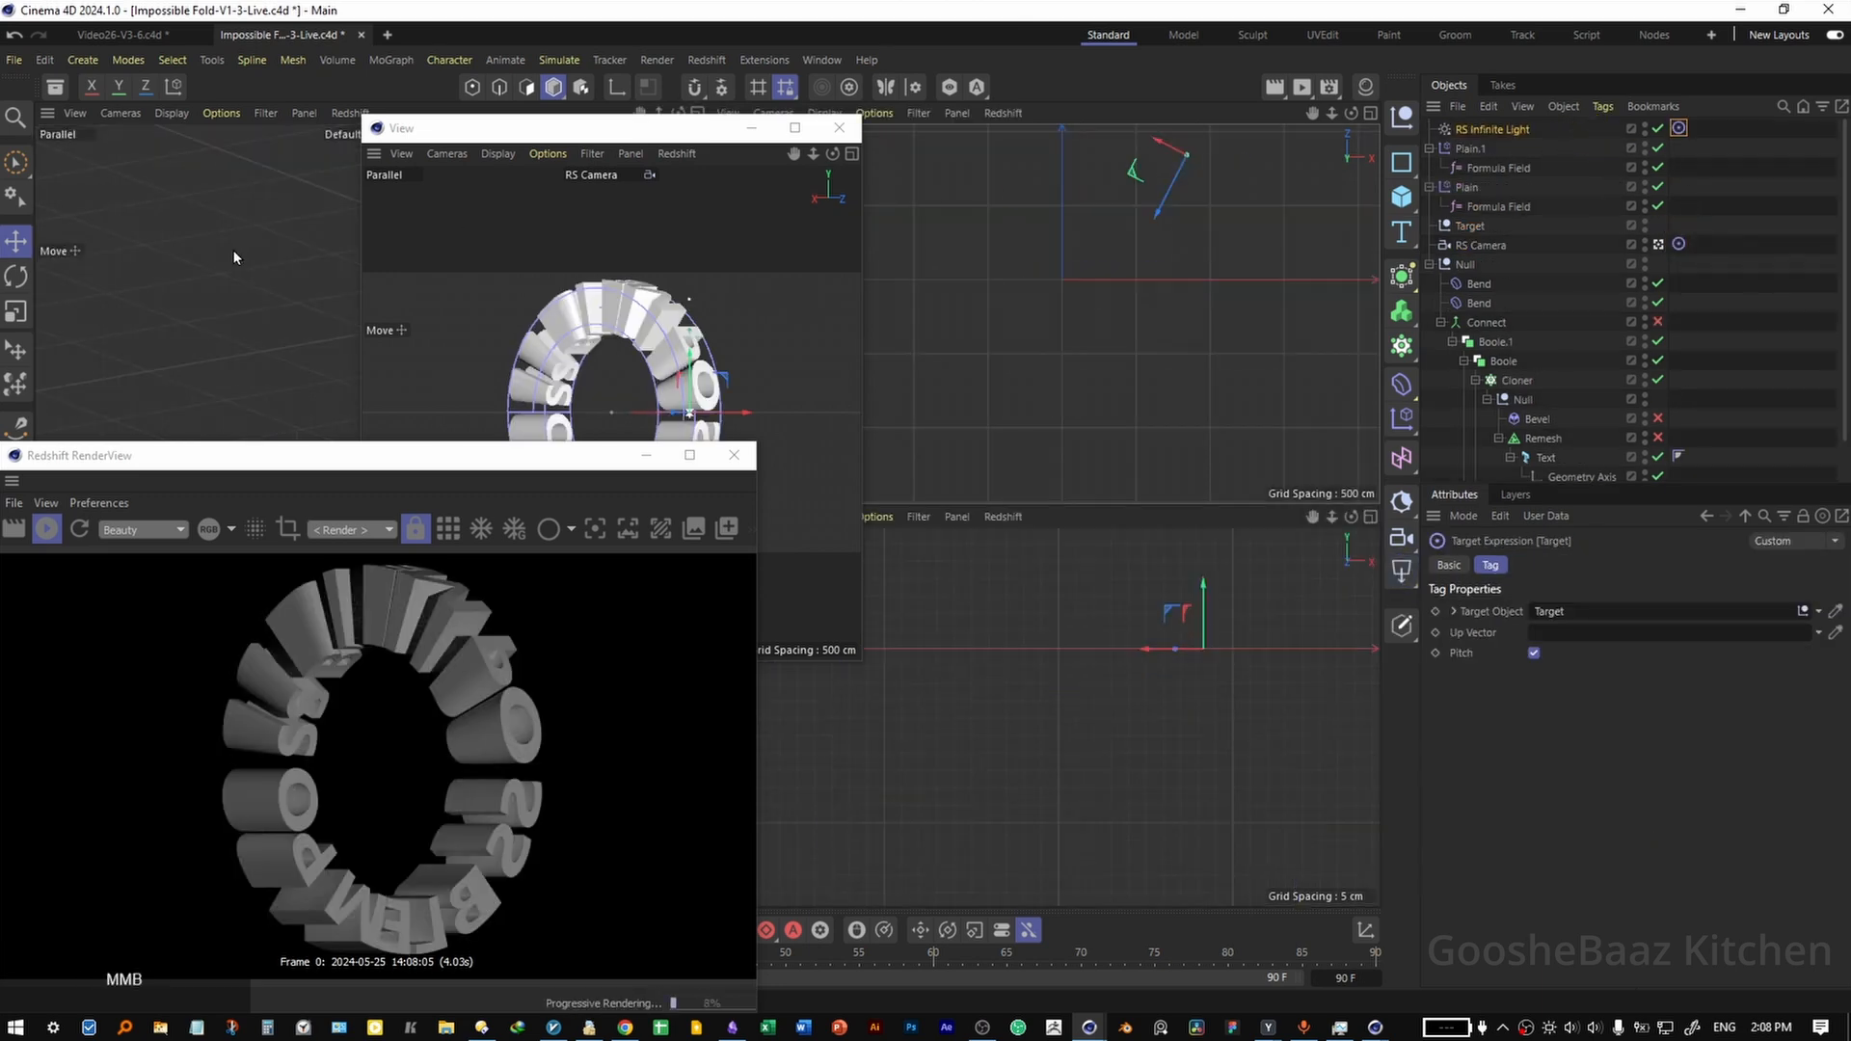
drag(1198, 566, 1353, 667)
Add an RS Dome Light with an intensity of 0.1 and save the scene.
click(1401, 571)
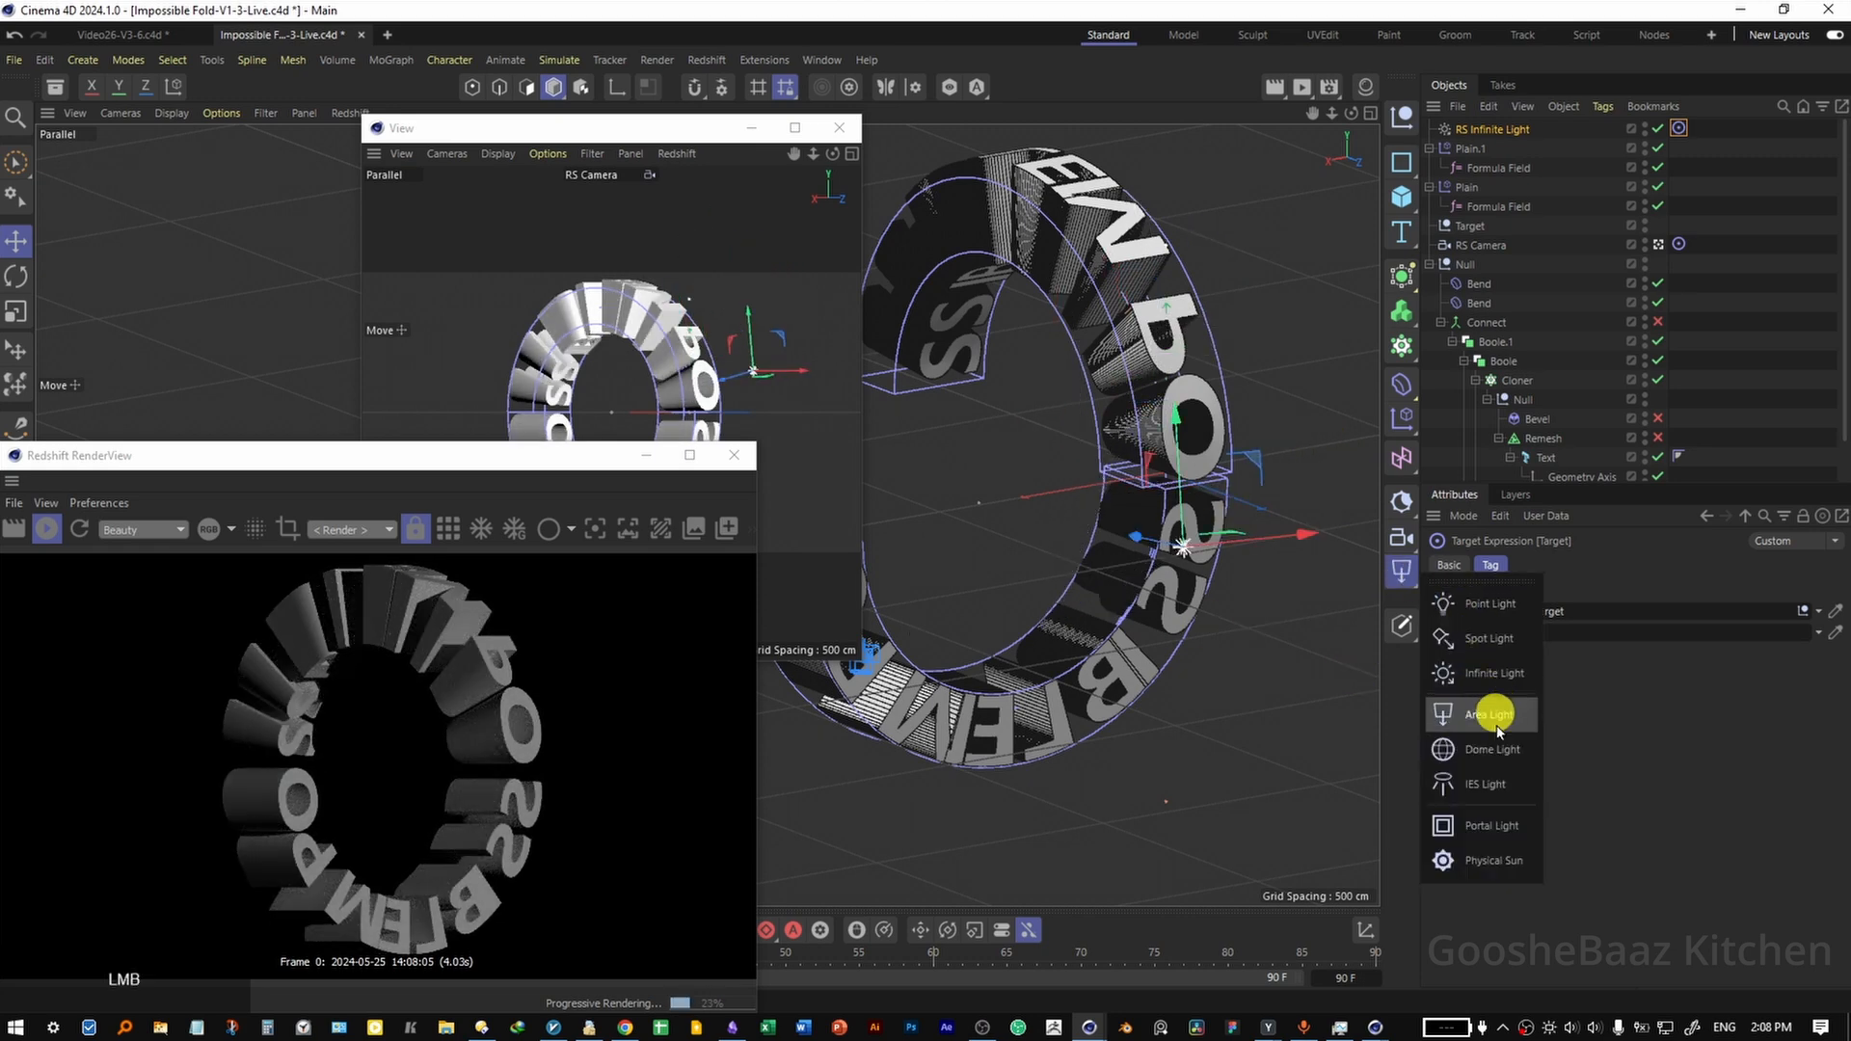
click(1465, 716)
click(1570, 566)
double_click(1556, 713)
text(0)
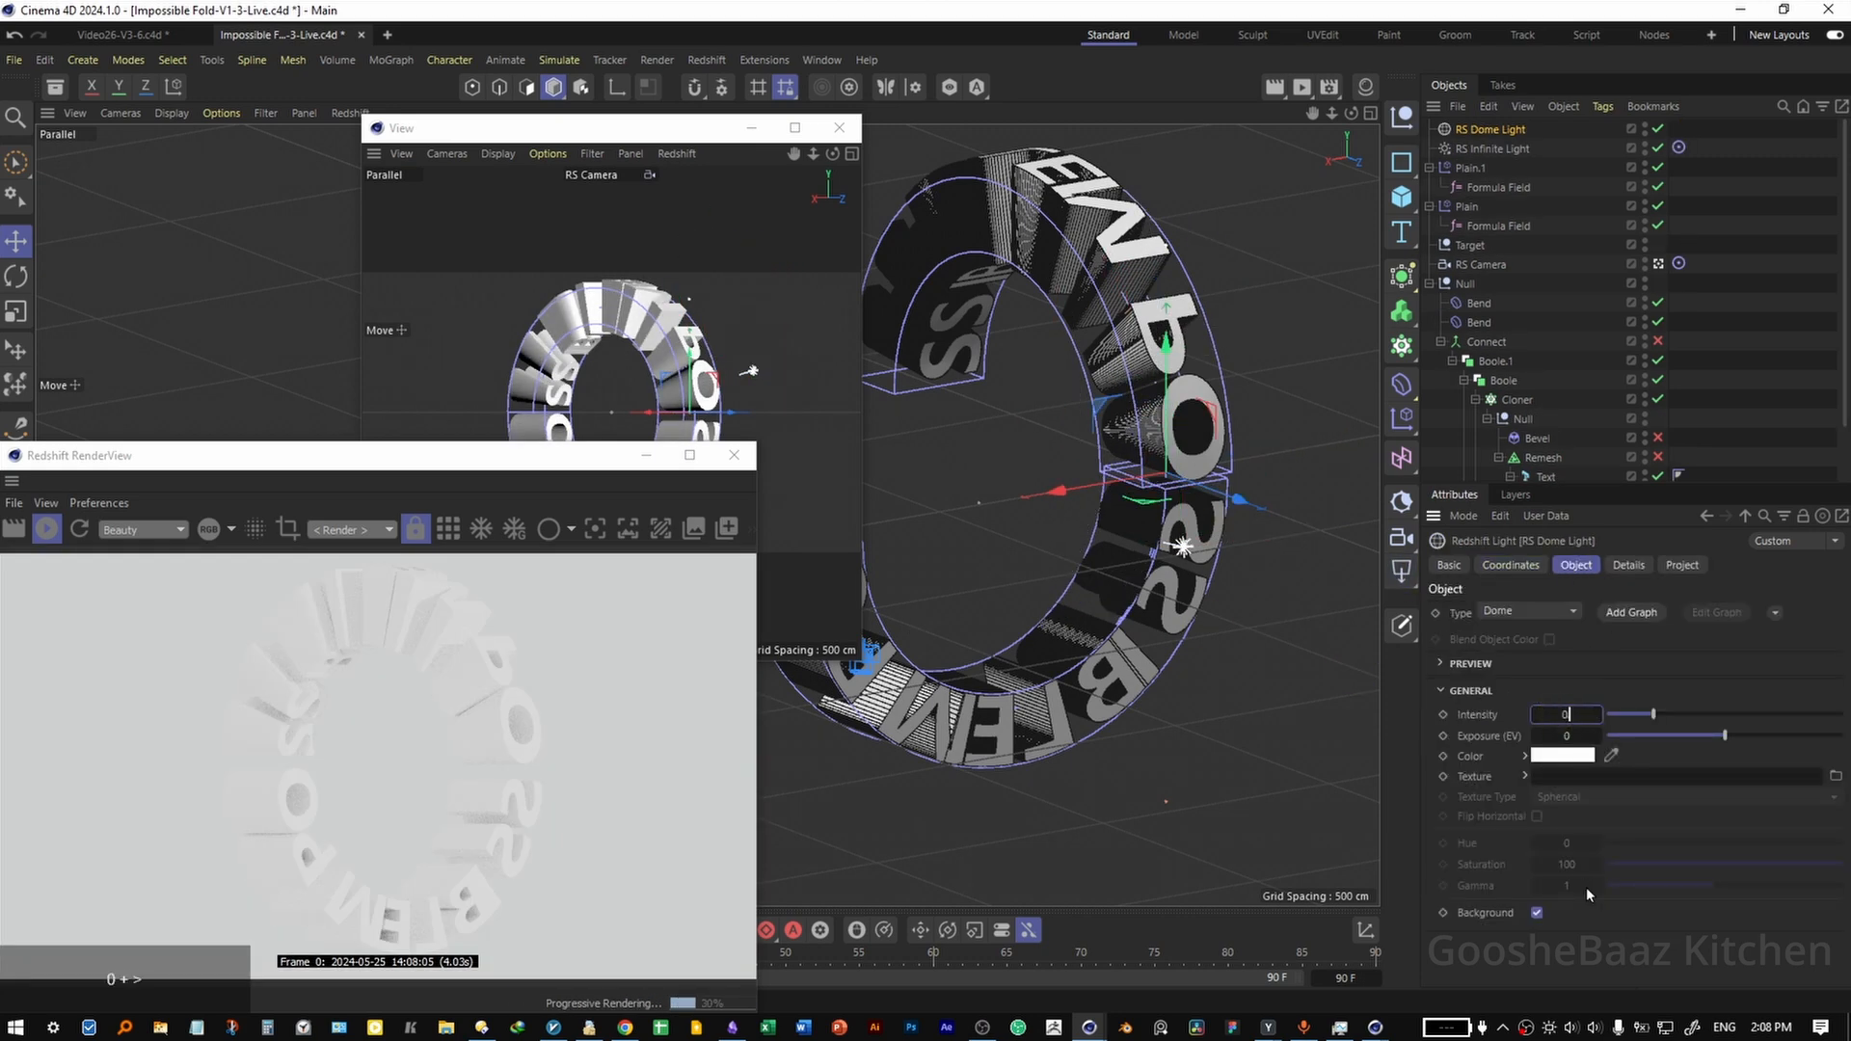
text(.1)
key(Return)
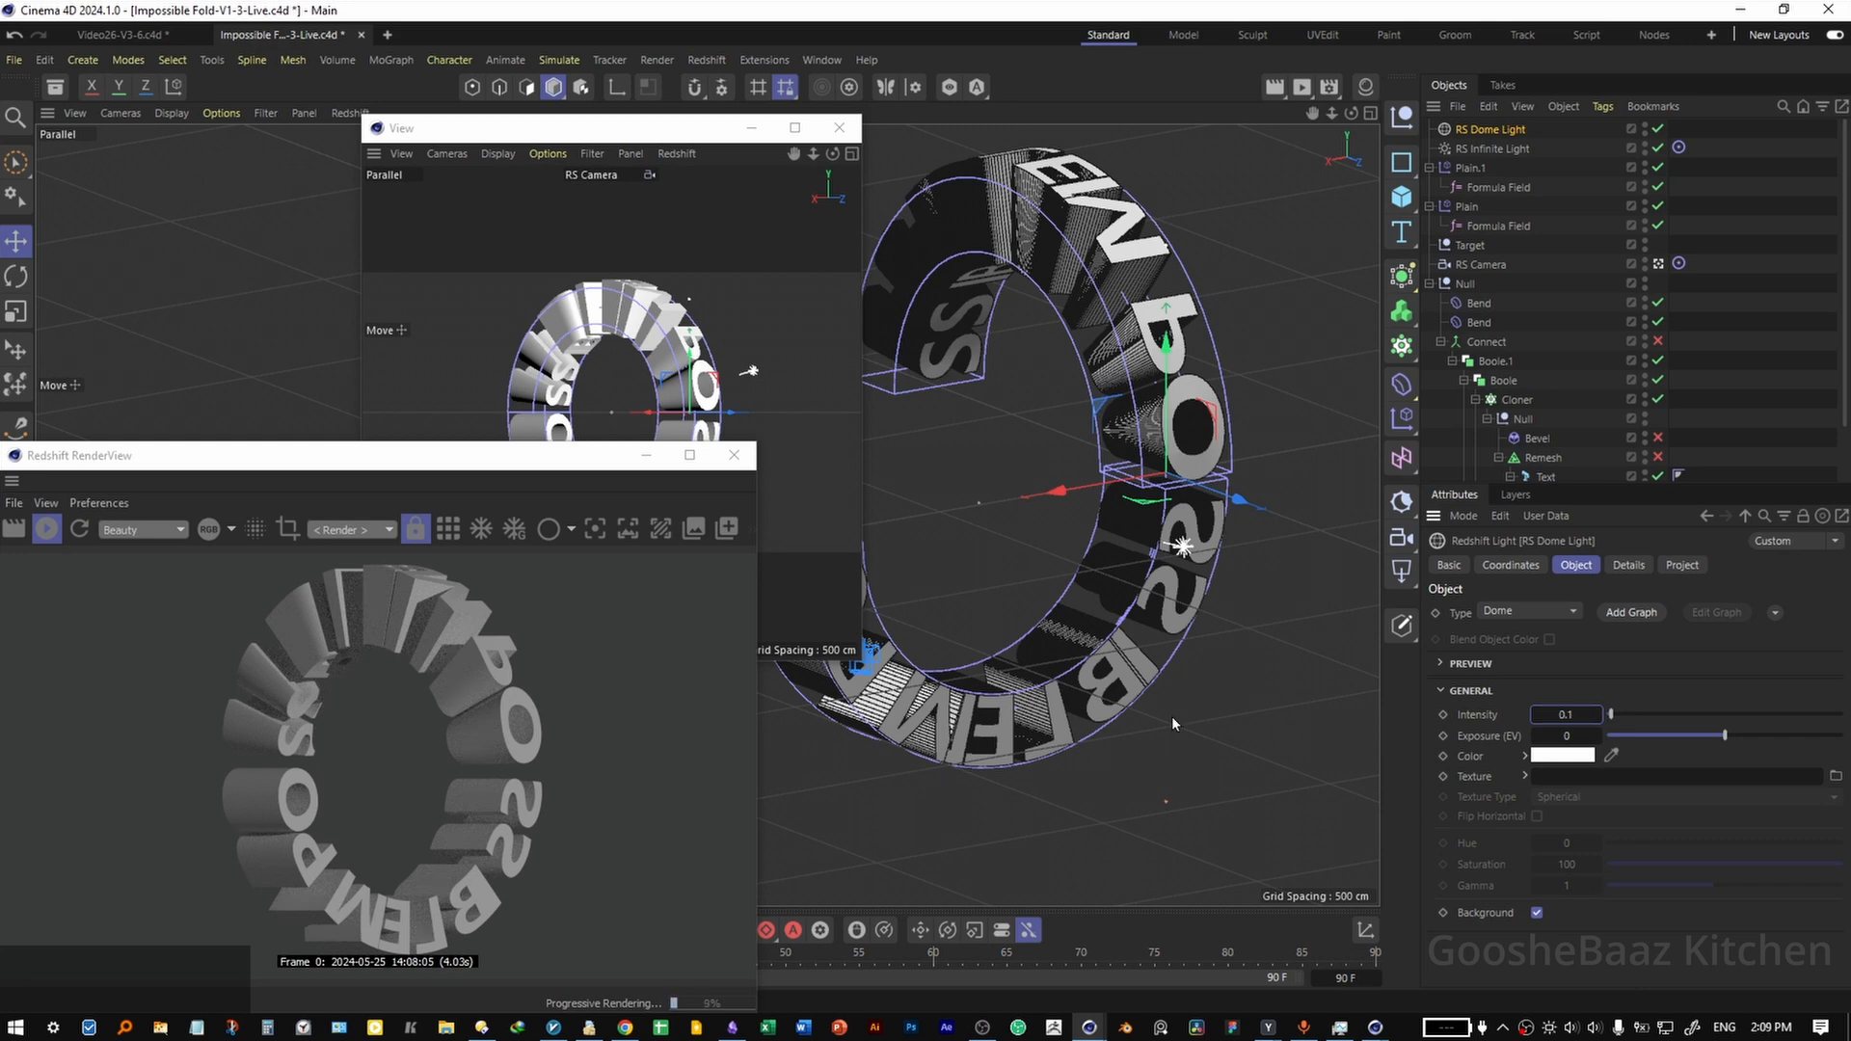
key(ctrl+s)
Add a Plane and rotate it upright to face the camera.
click(1399, 194)
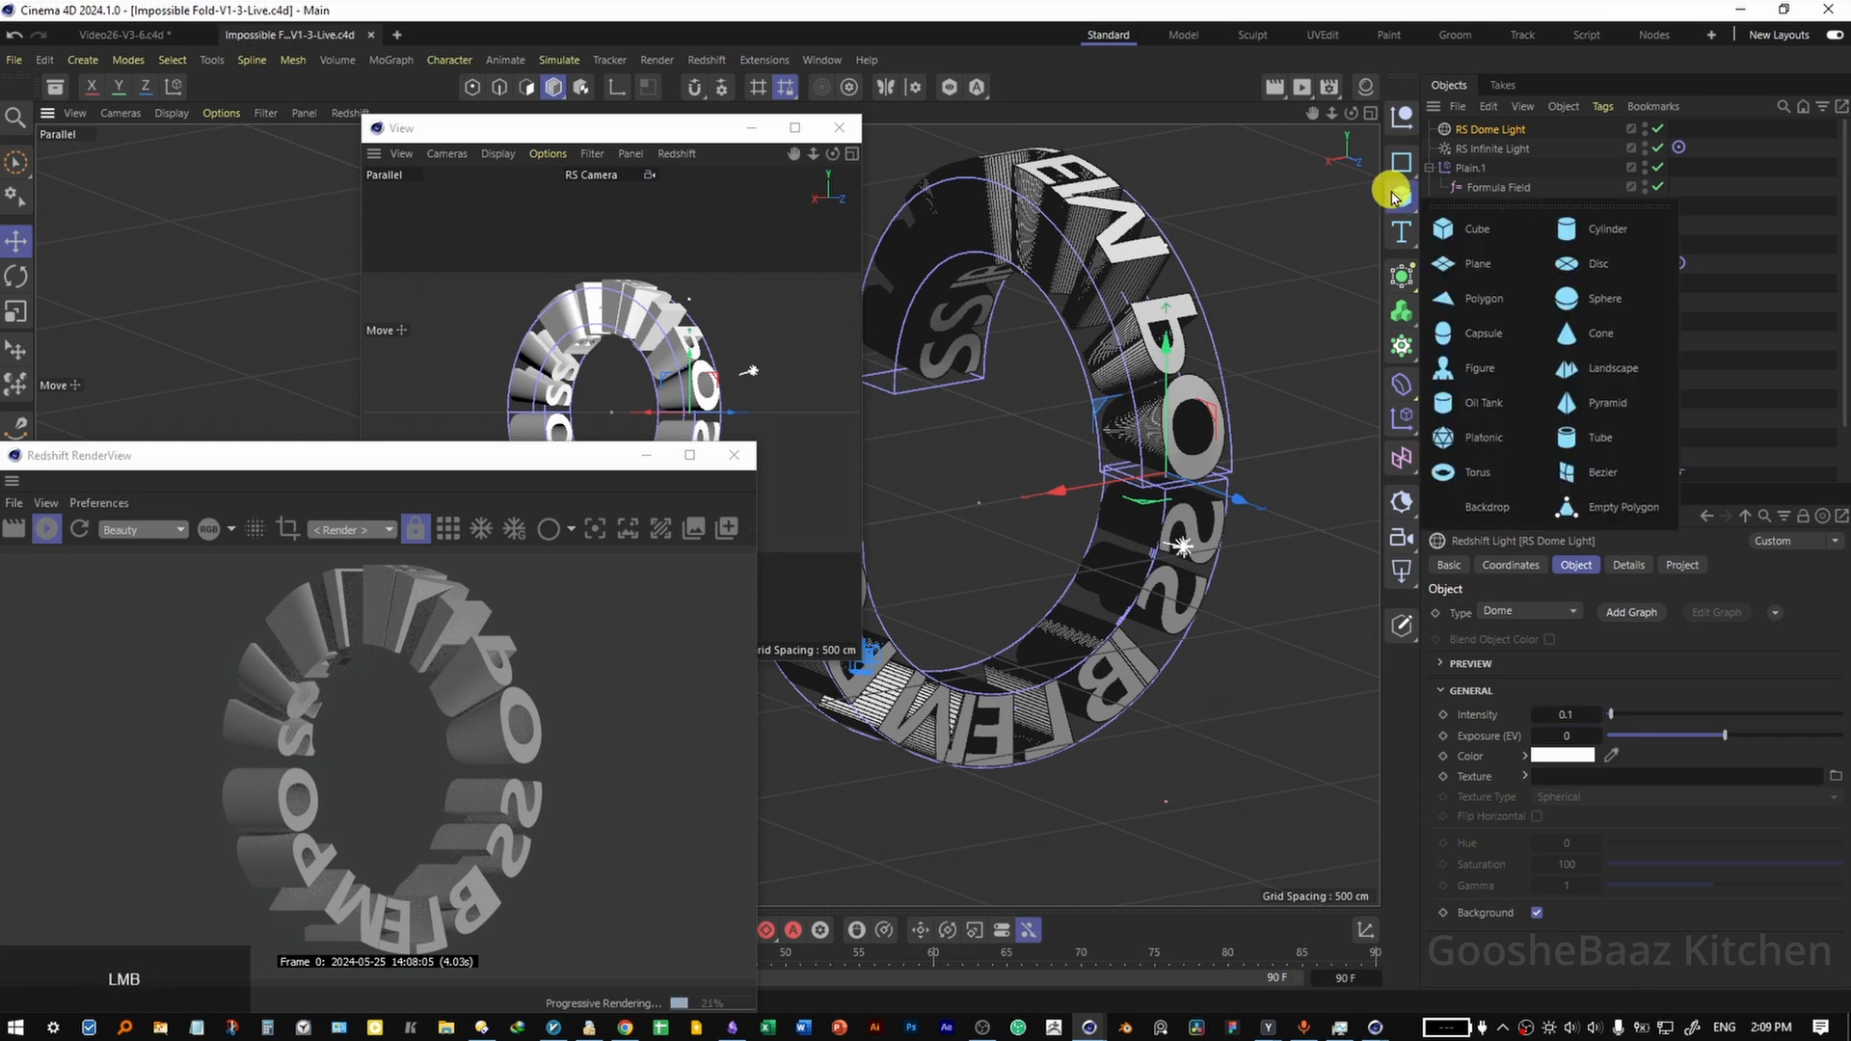
click(1475, 260)
key(r)
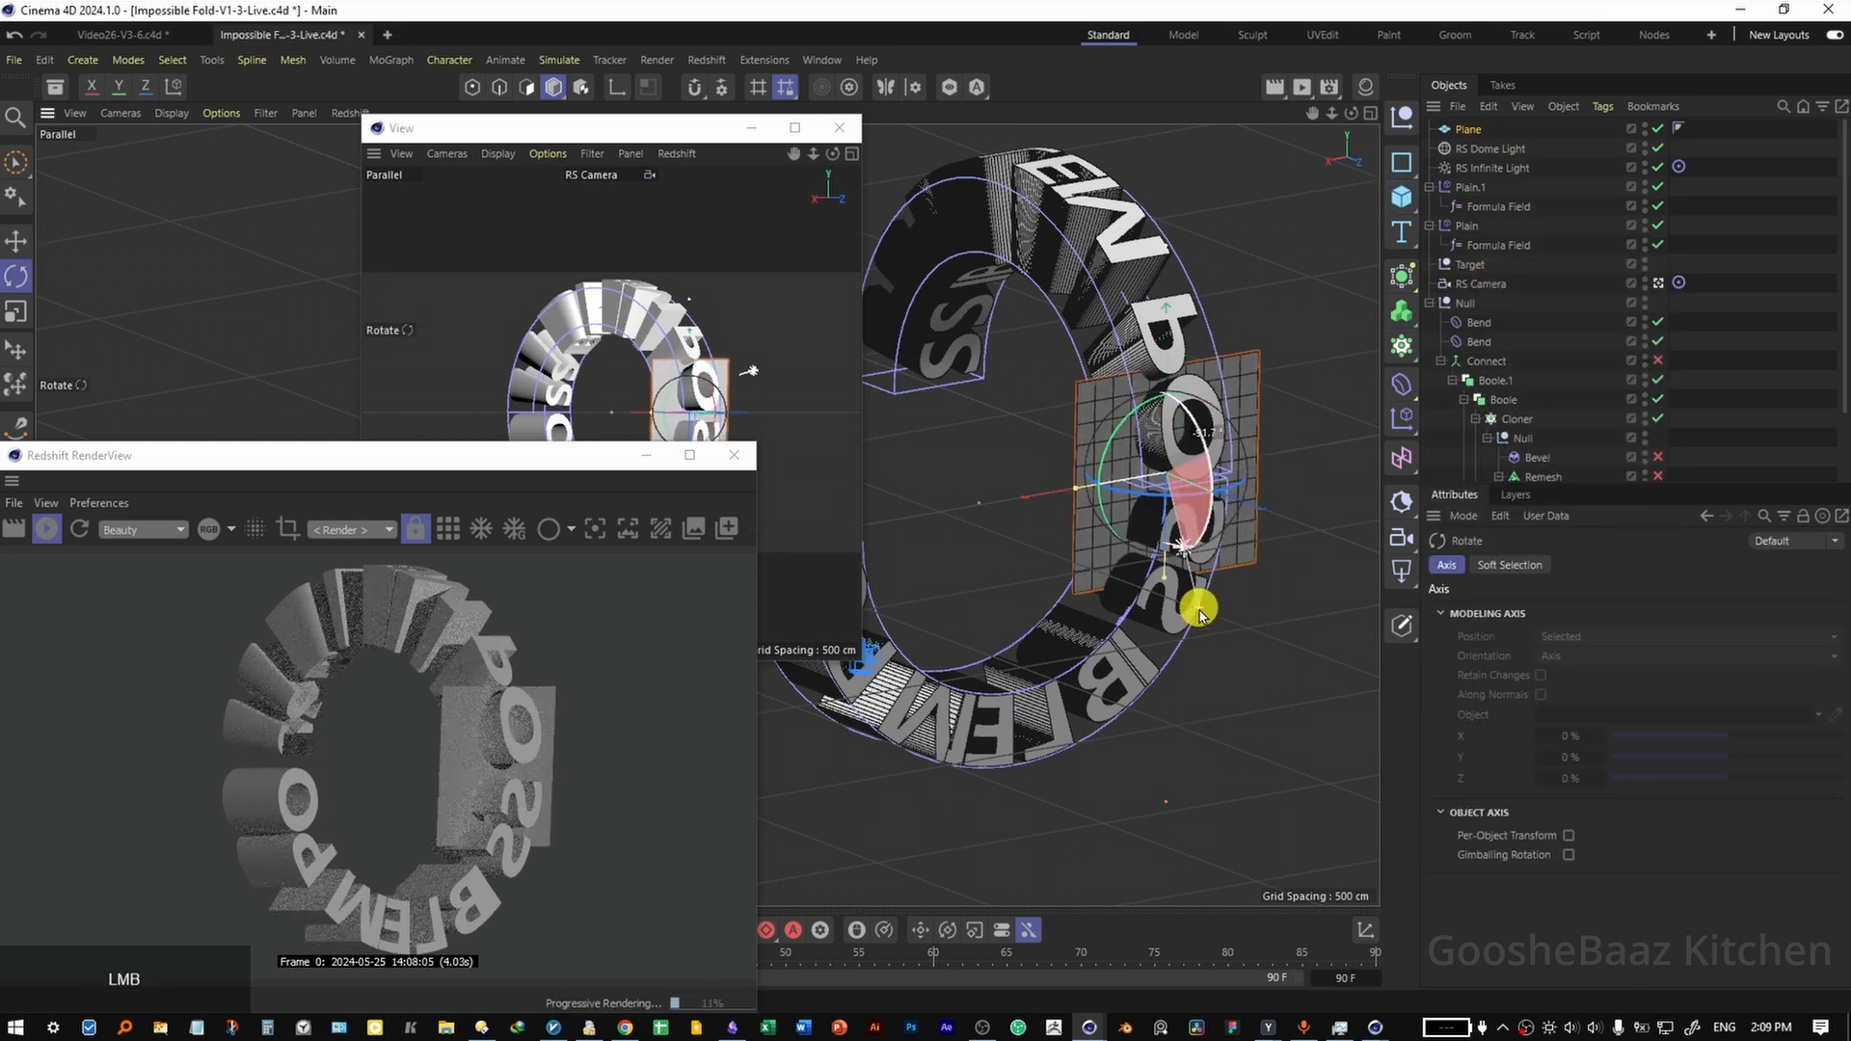
drag(1198, 605, 1202, 600)
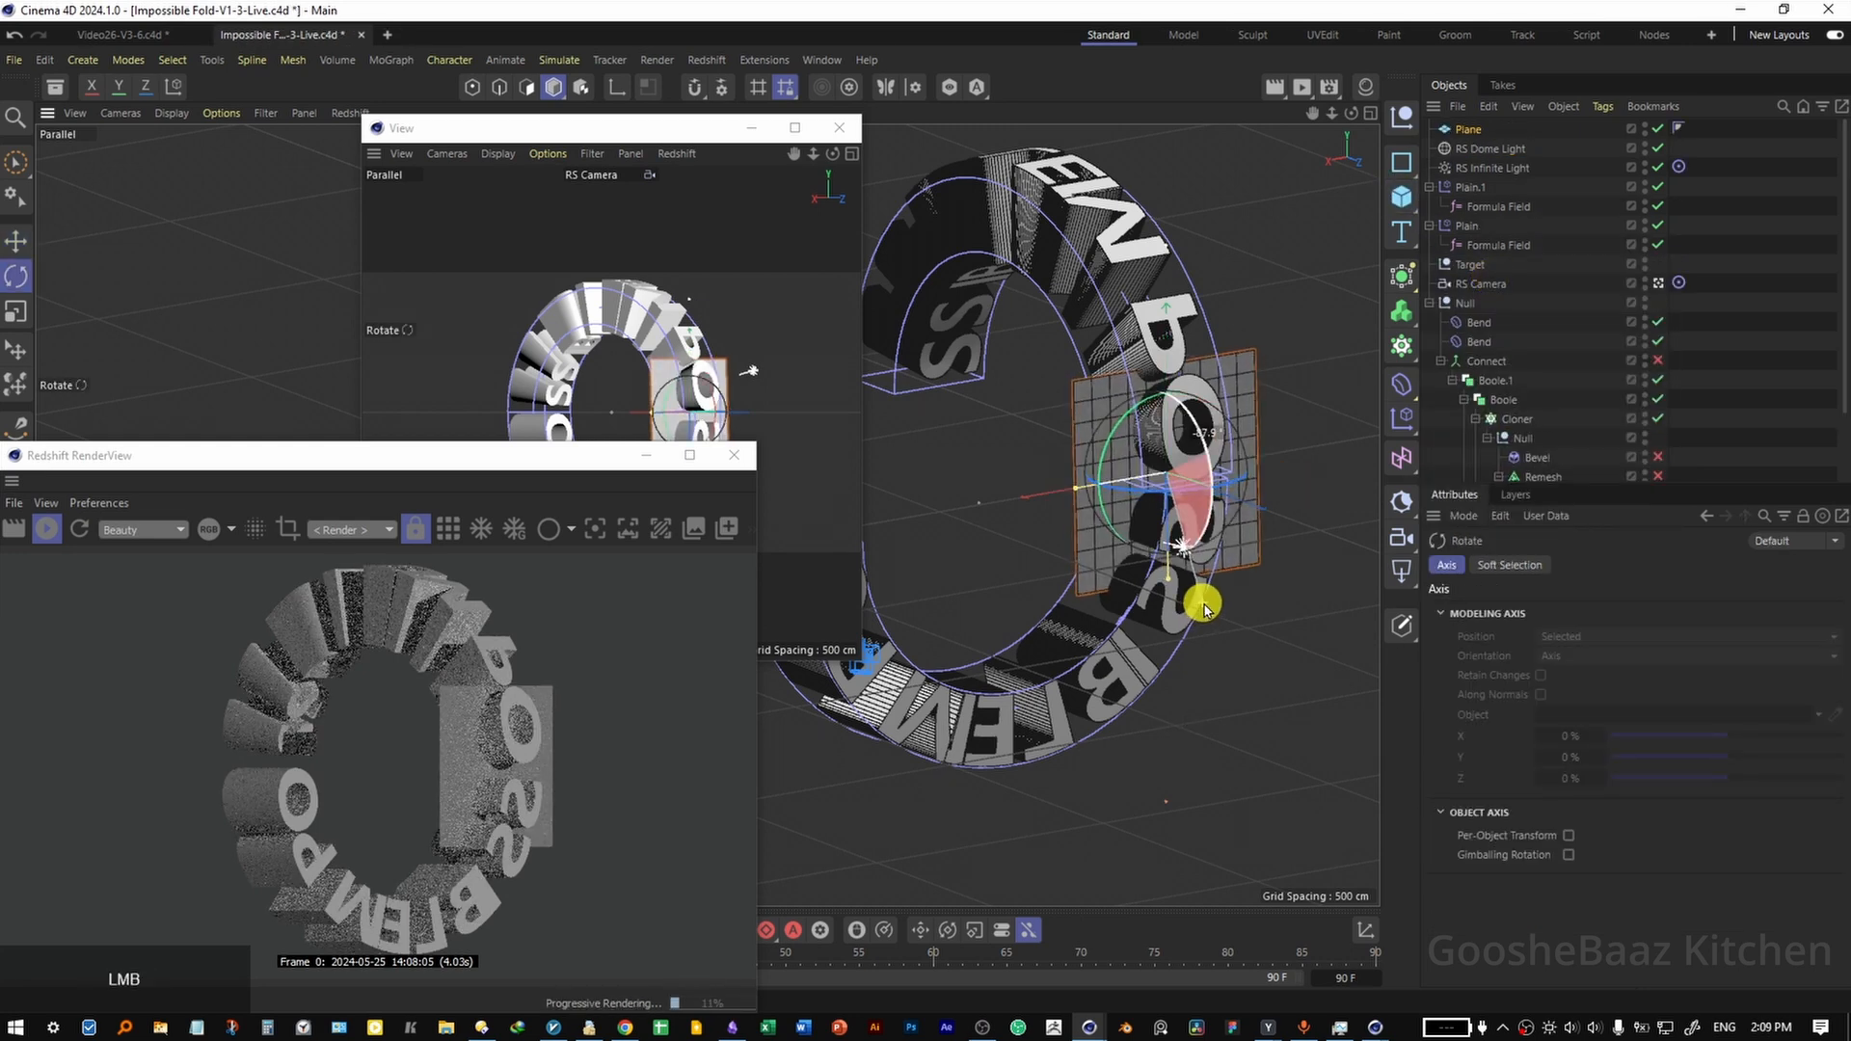
Stop the live render, shrink the RenderView window, and move the camera view clear of the main viewport.
drag(756, 443, 327, 628)
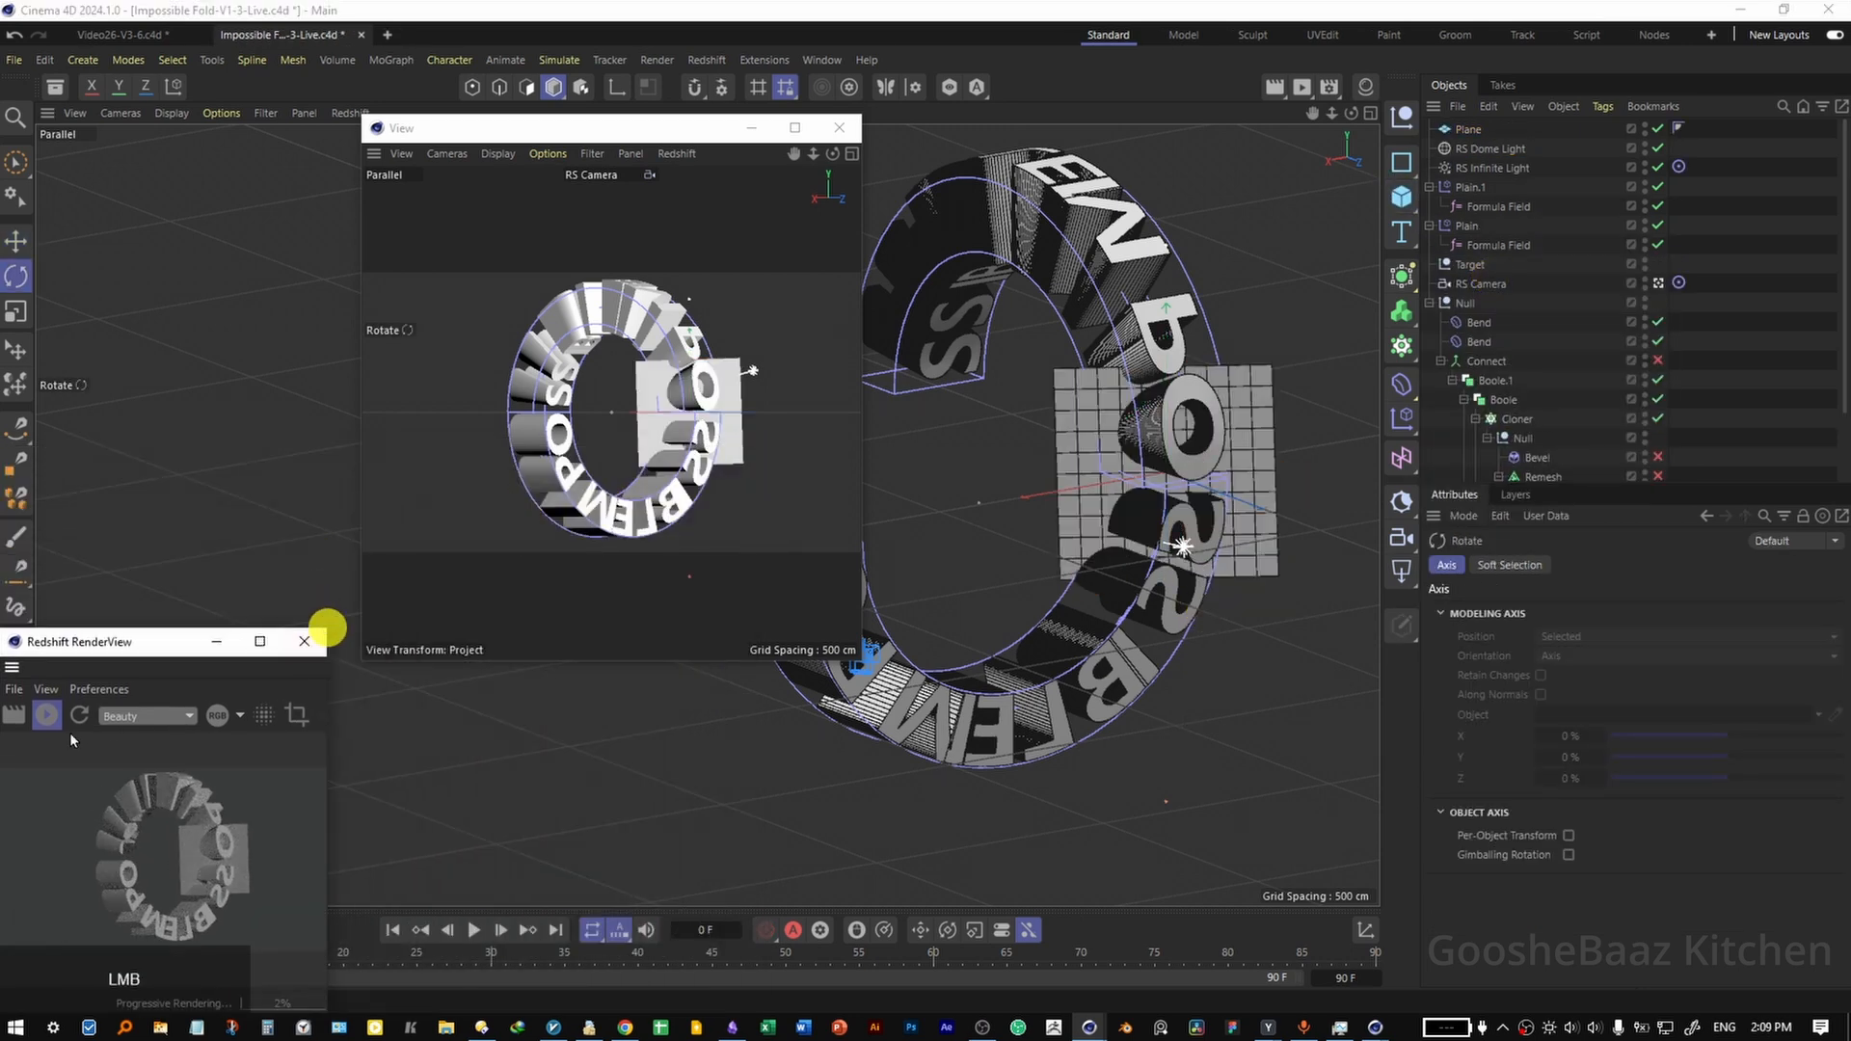
click(46, 714)
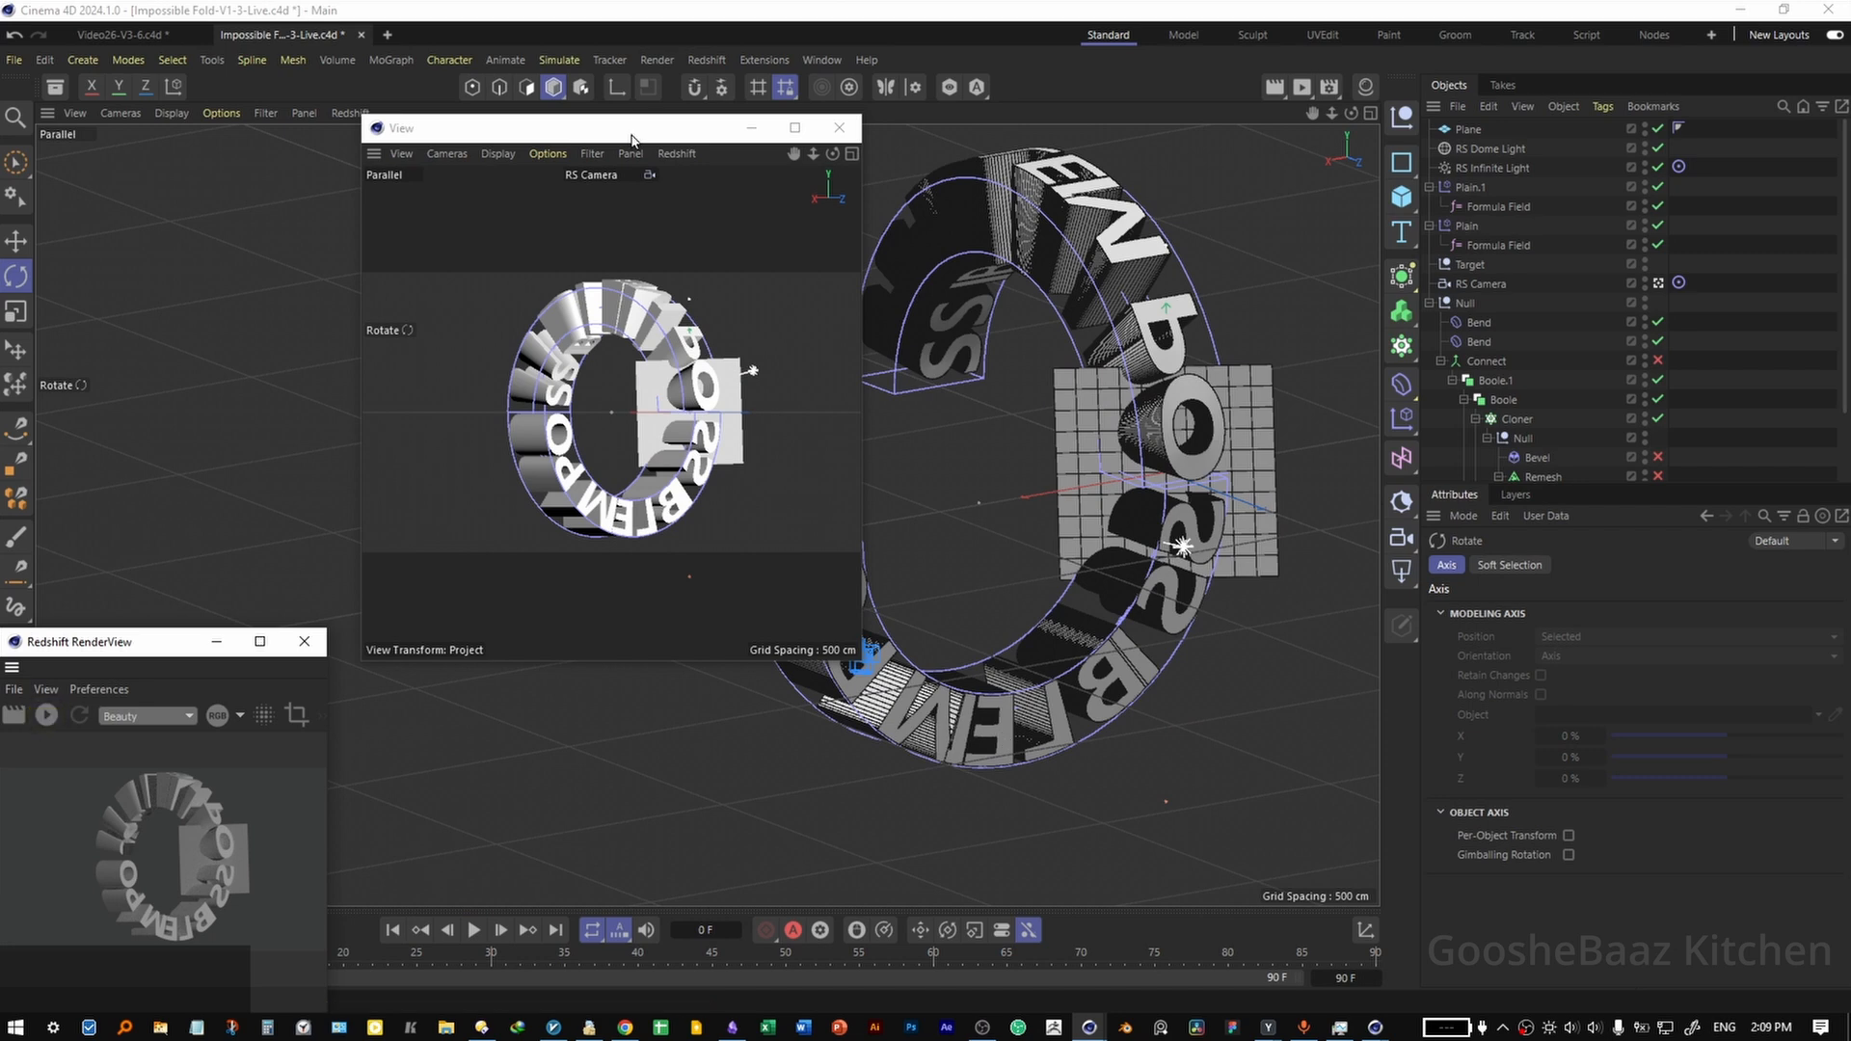
drag(636, 128, 274, 96)
Enlarge the Plane and move it behind the ring so it serves as the backdrop in the camera view.
drag(645, 328, 1012, 482)
scroll(1049, 544, down, 5)
click(1027, 462)
key(e)
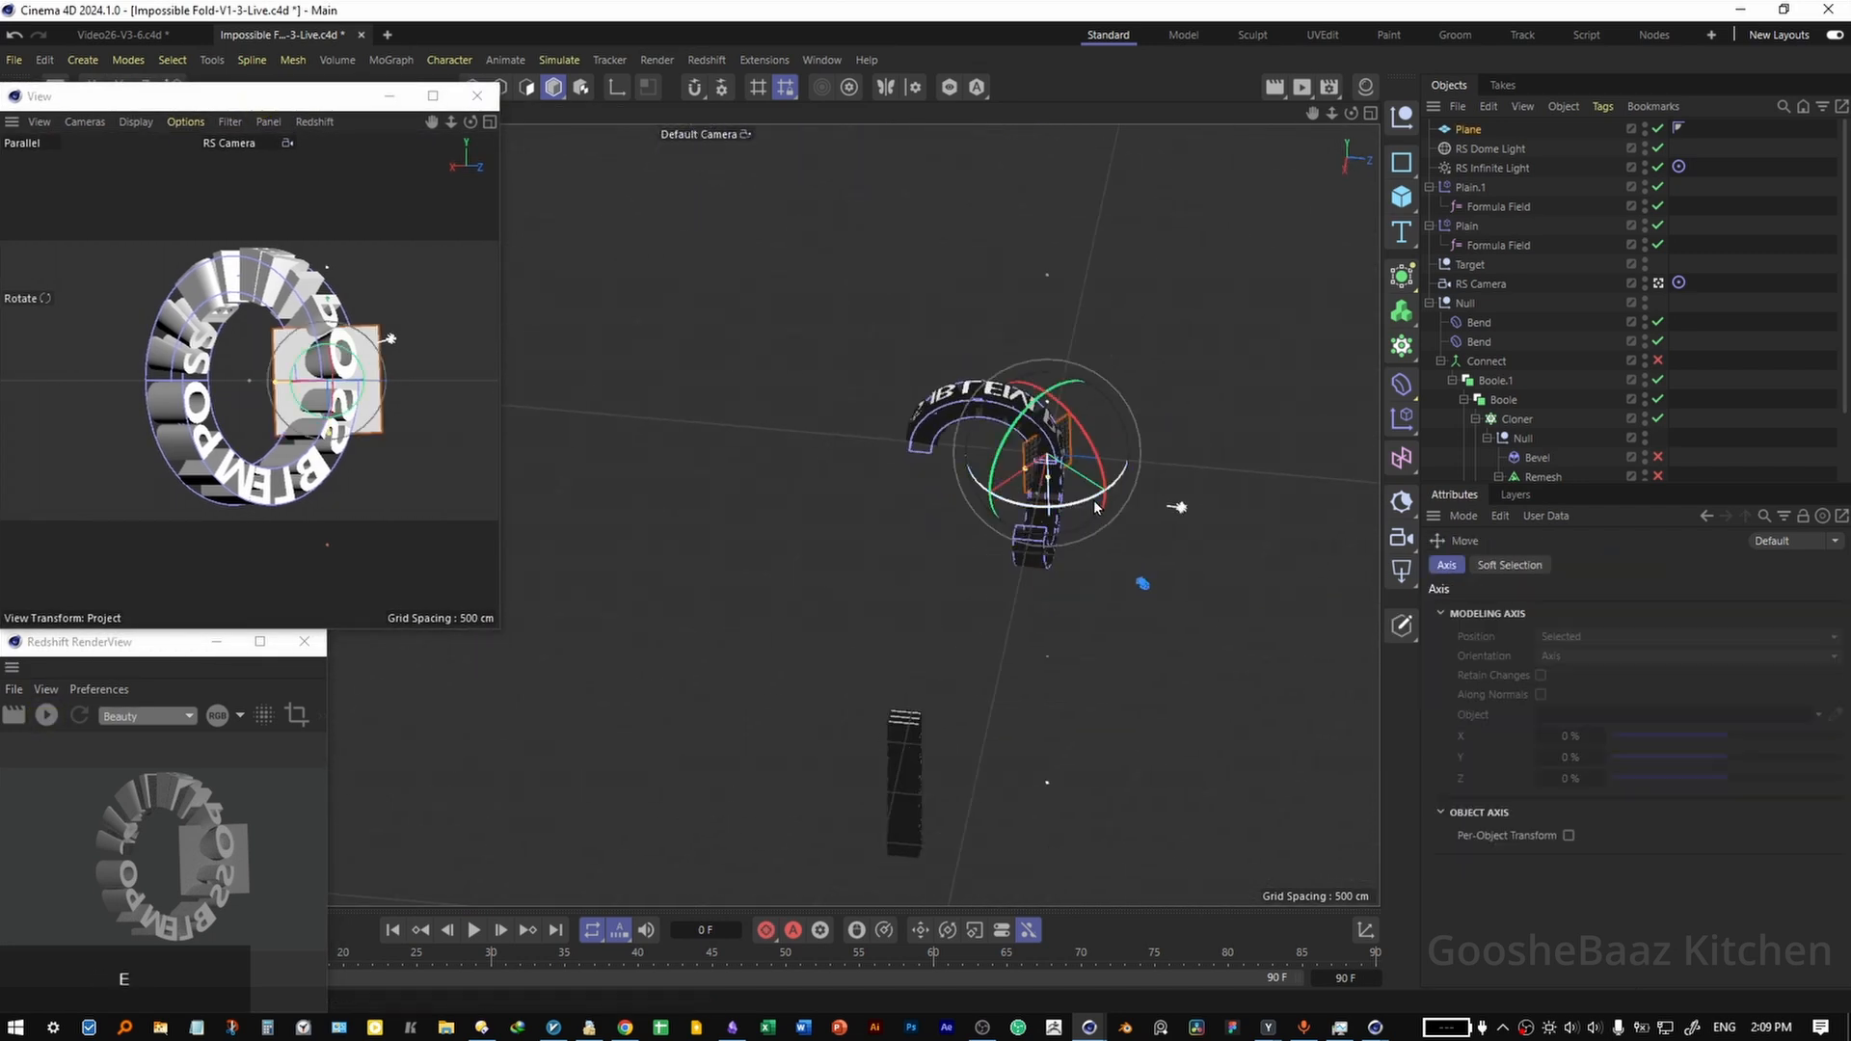
drag(1123, 503, 895, 426)
Adjust the Plane's pitch rotation to level it in the camera view, and save the scene.
click(1511, 565)
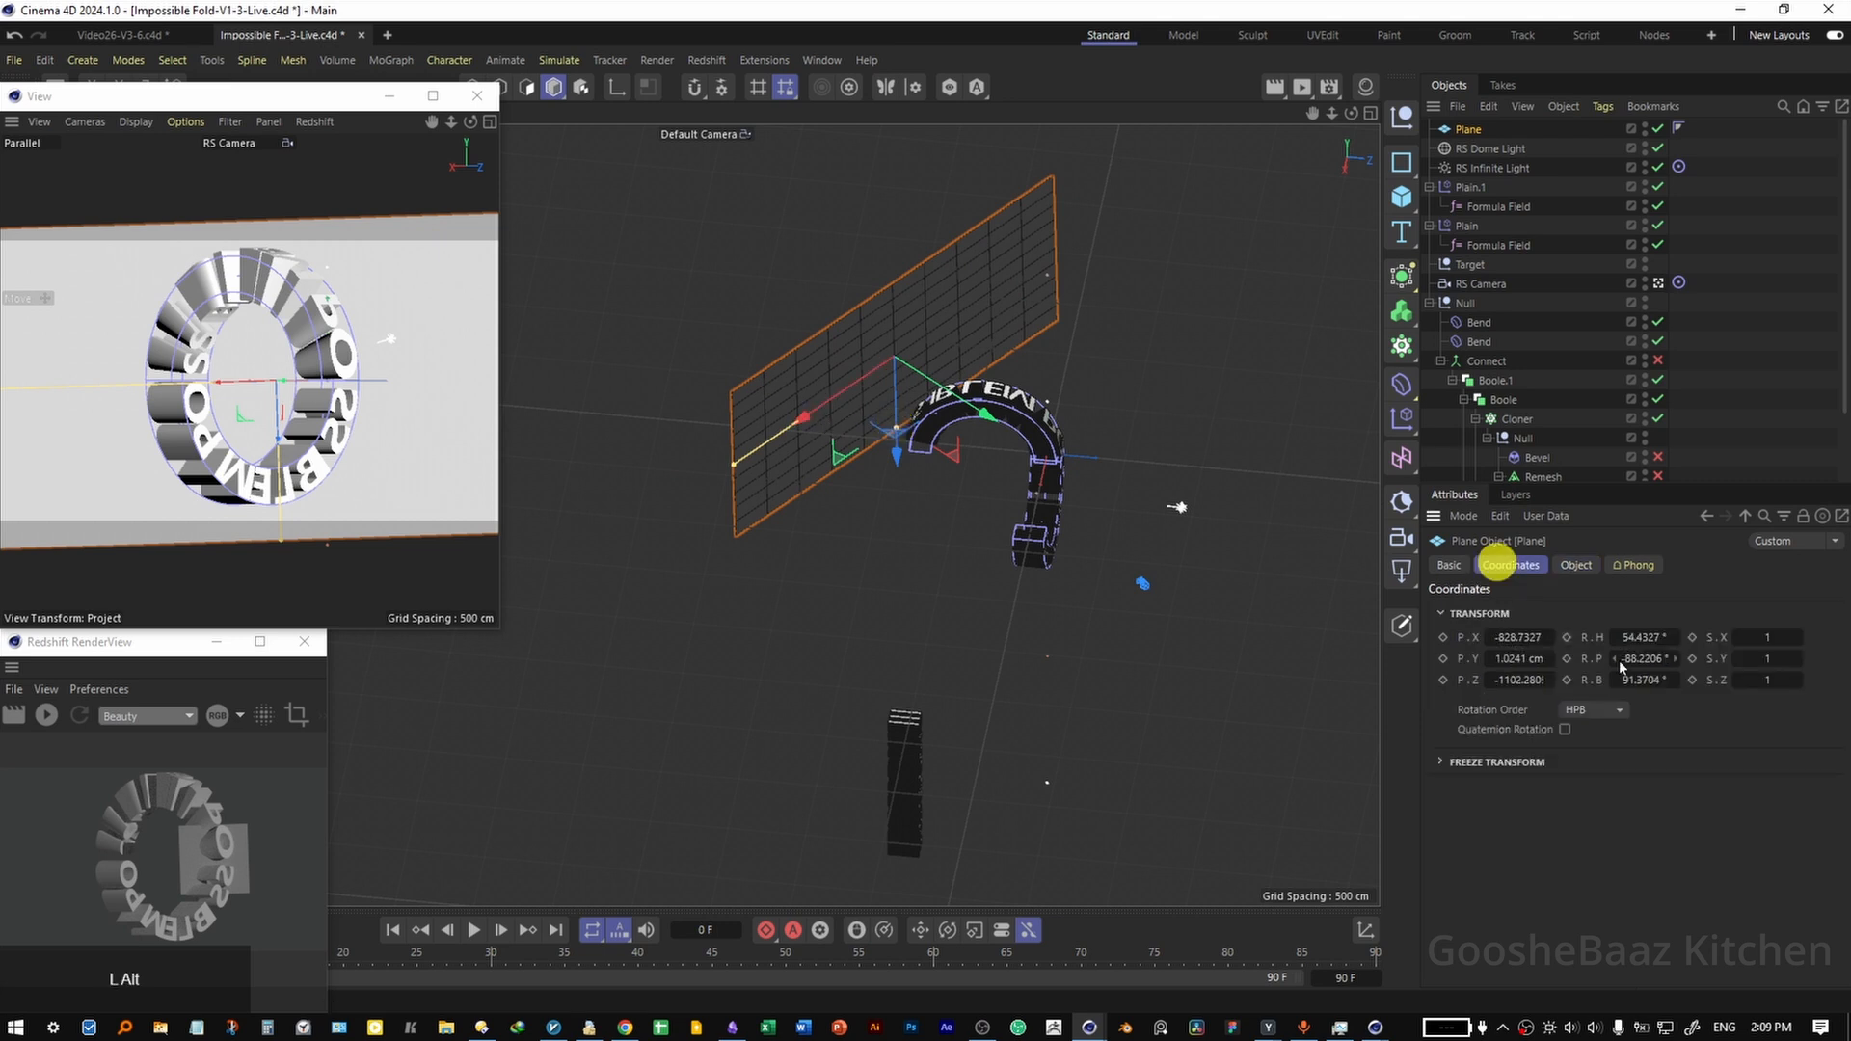
alt+drag(1635, 655, 1636, 659)
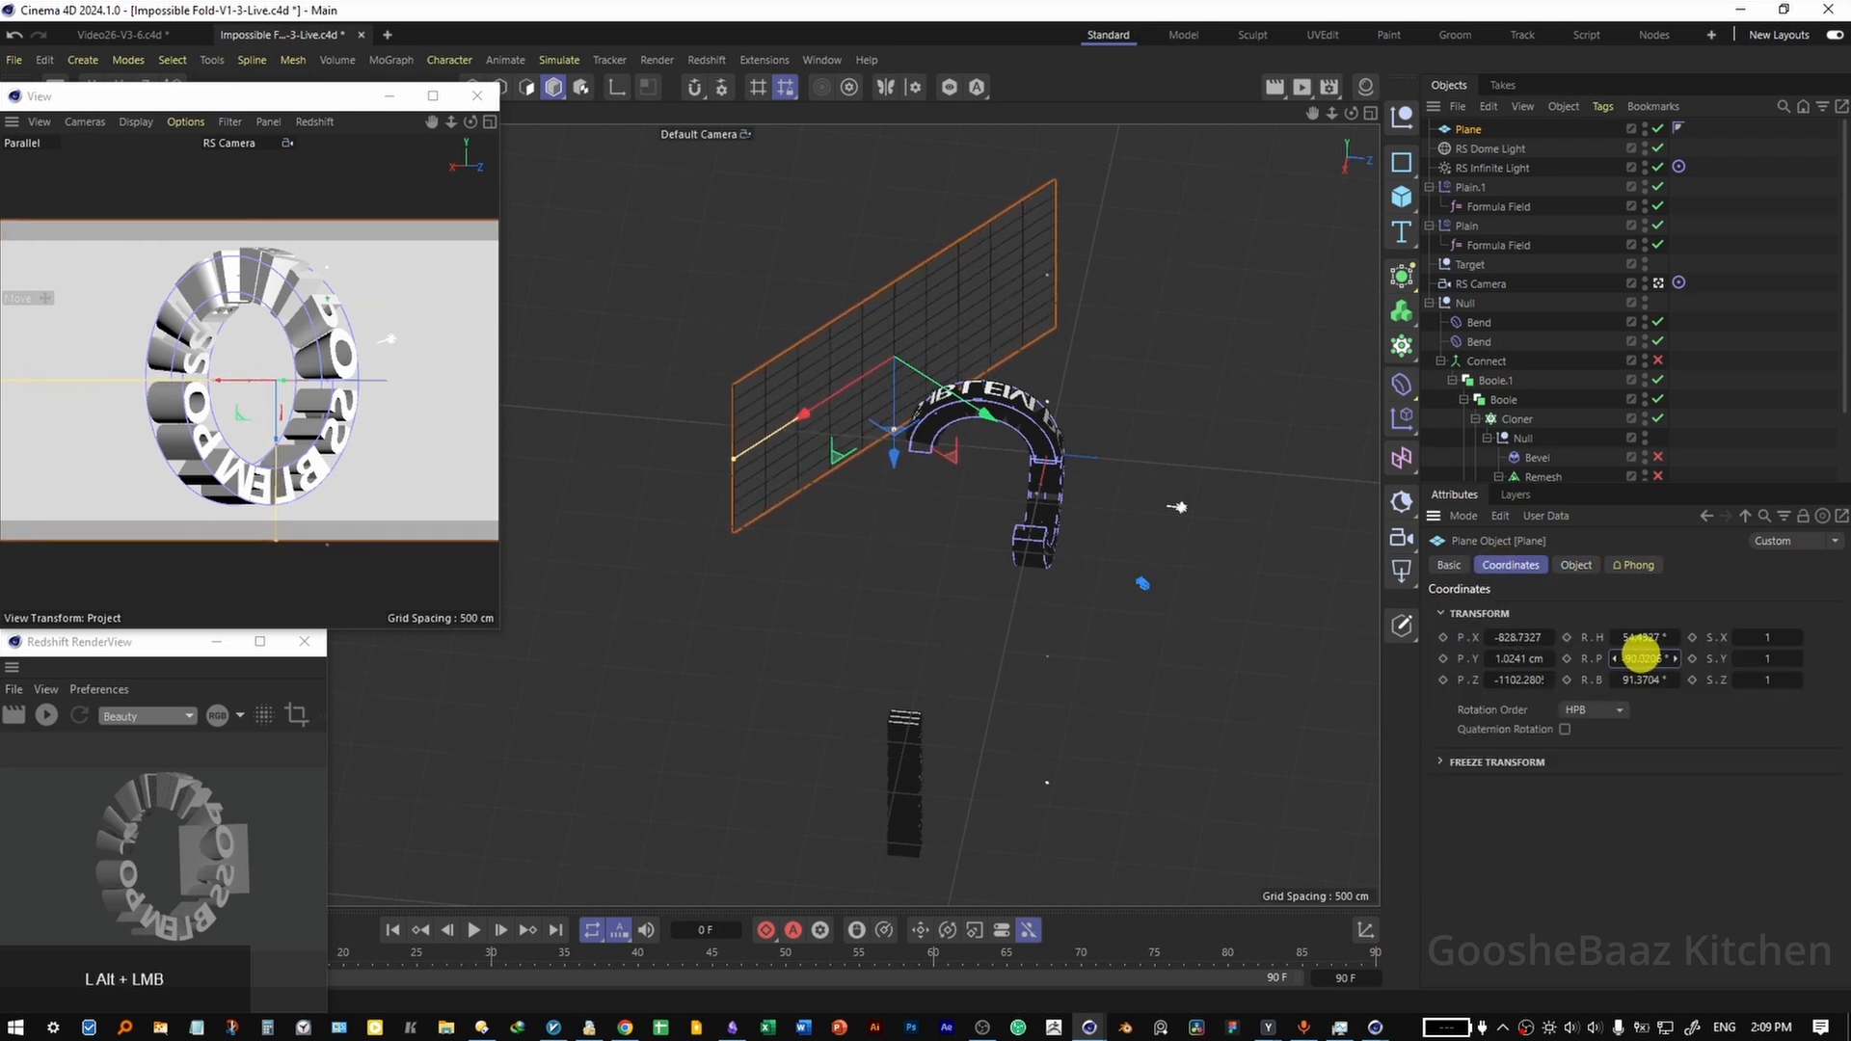
key(ctrl+s)
Show the Material Manager and create a new Redshift material.
click(1166, 590)
click(1365, 86)
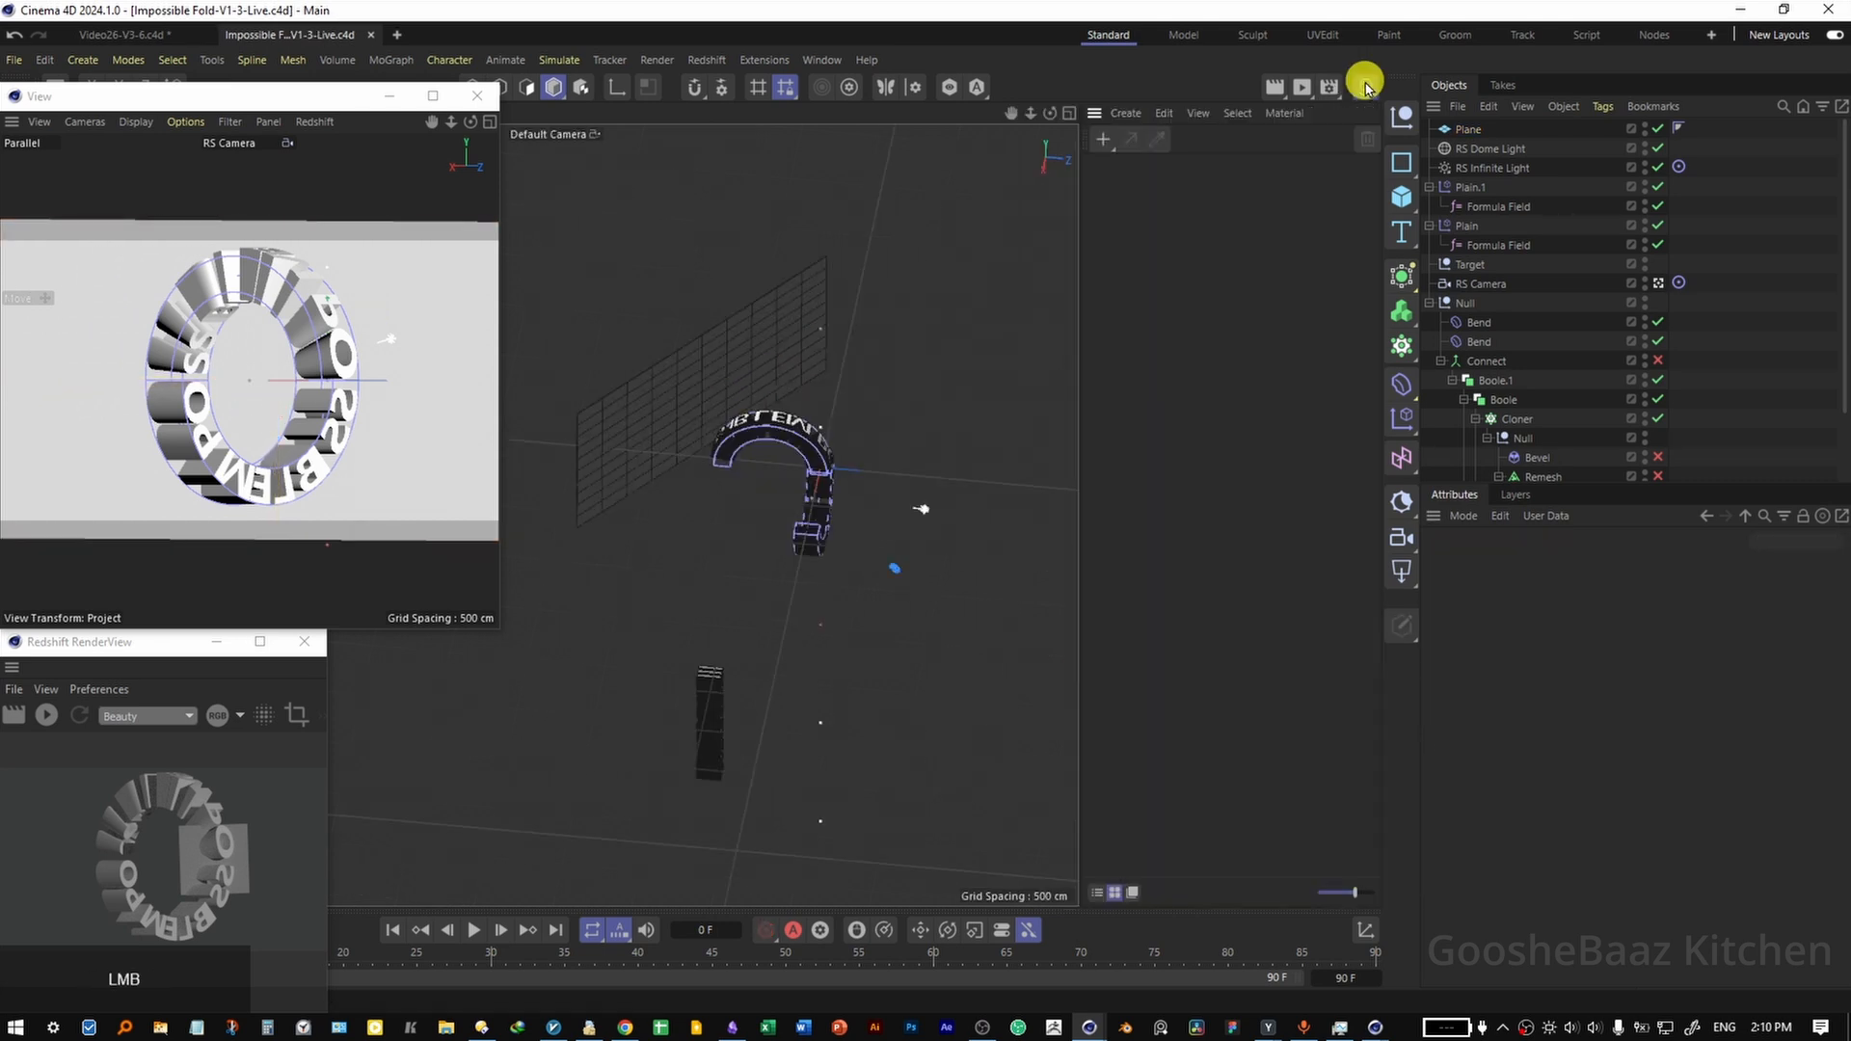
double_click(1202, 271)
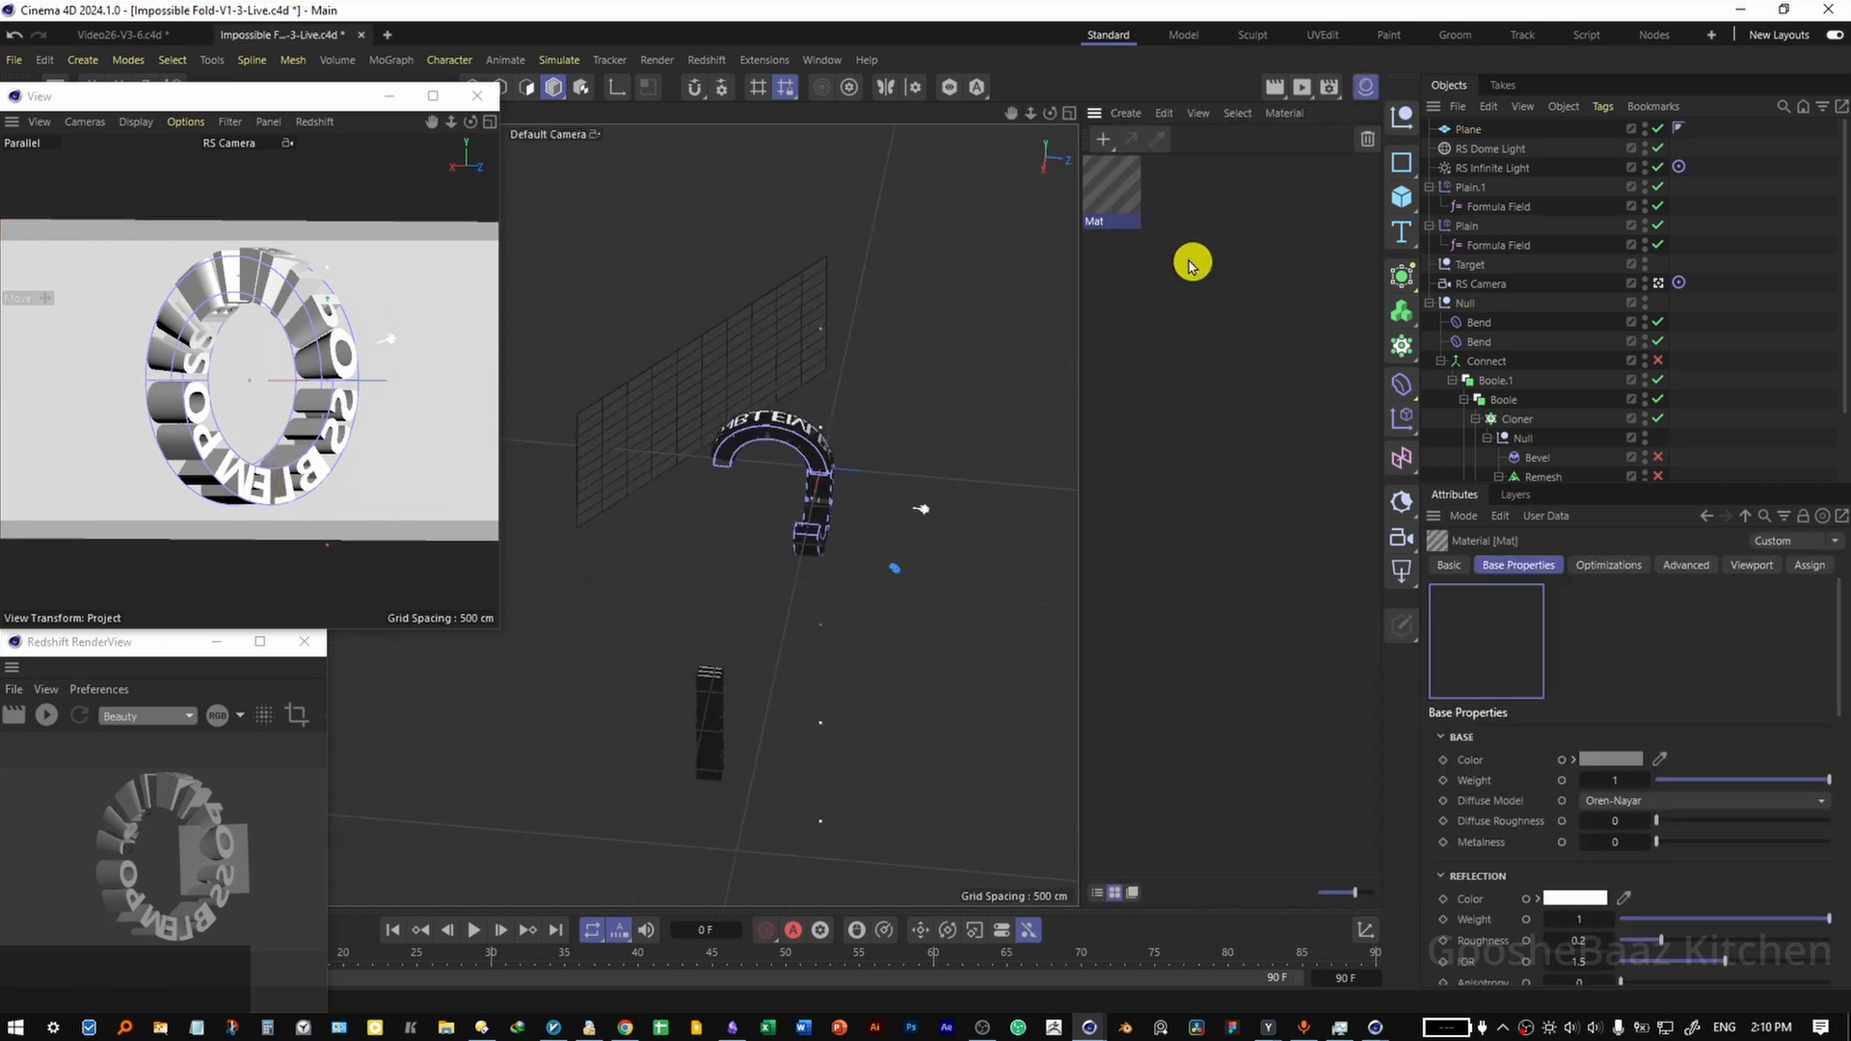
Open the material's node graph, add a Ramp node, and connect its output to the RS Standard base colour.
double_click(1102, 196)
key(Tab)
text(ramp)
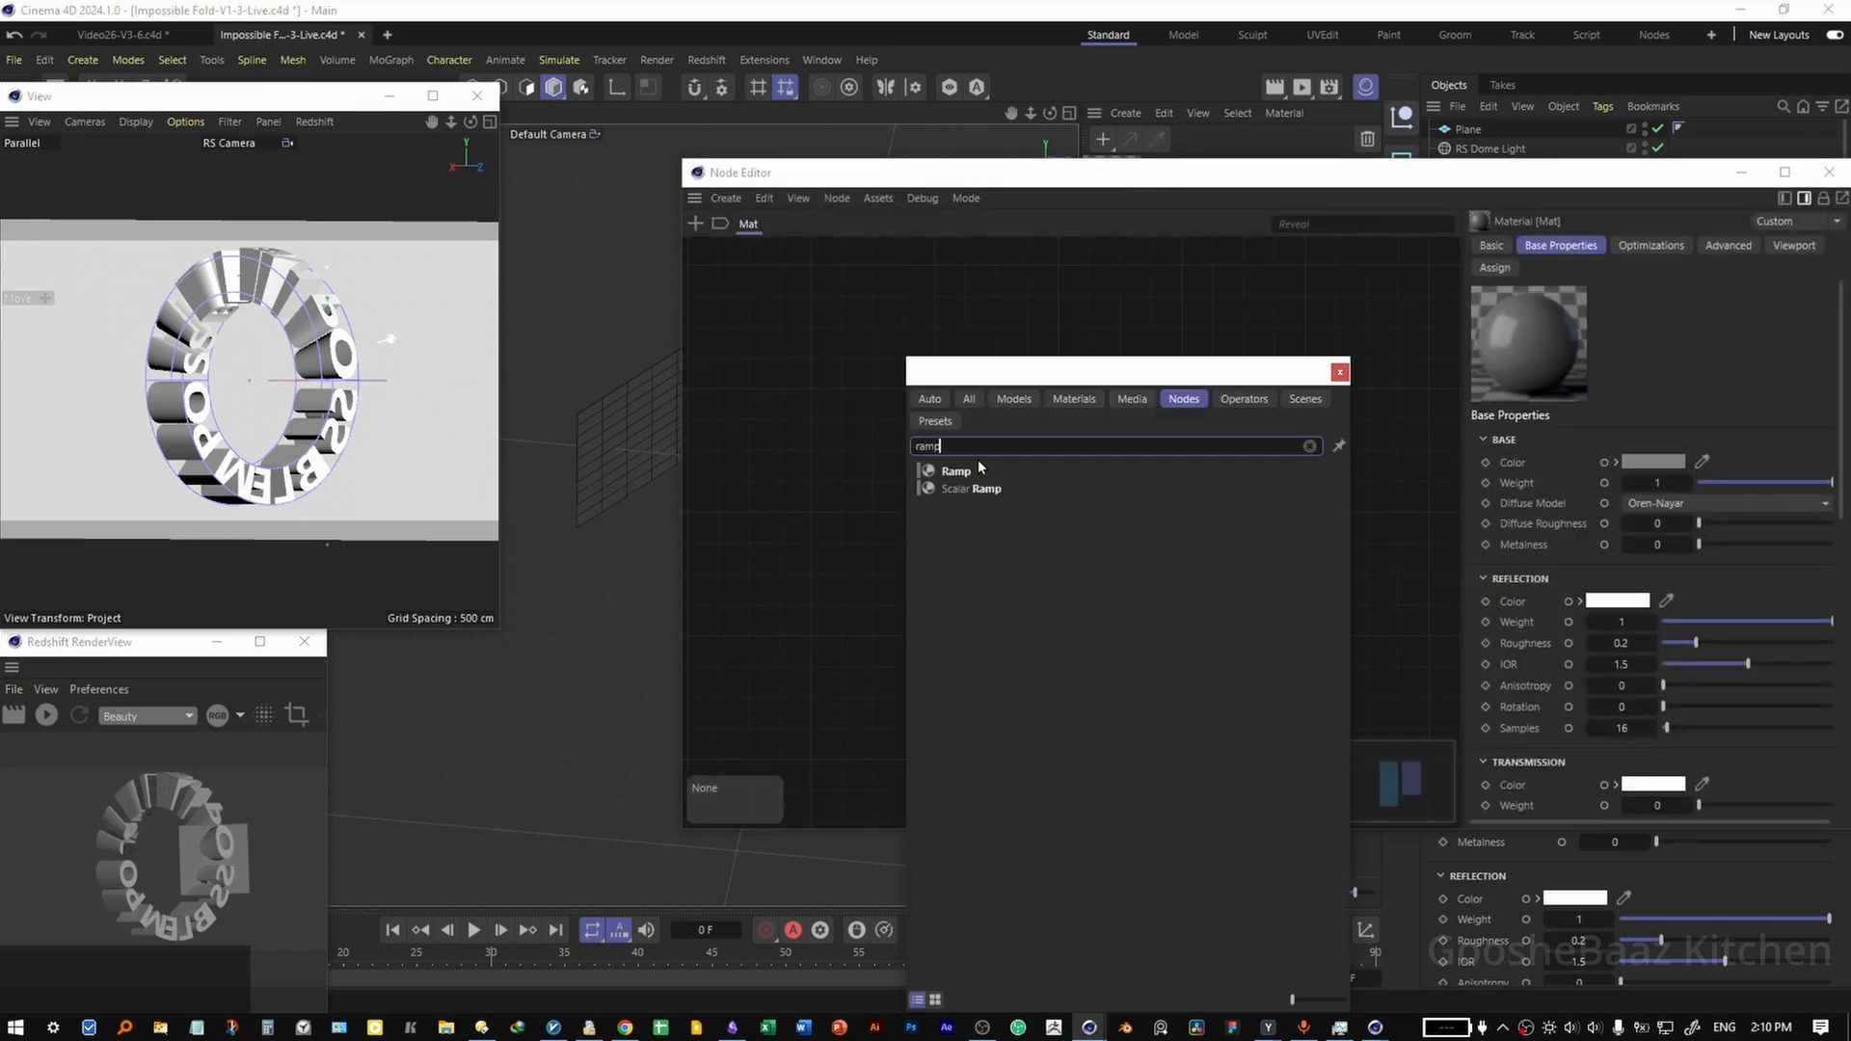
drag(957, 471, 827, 424)
click(1338, 370)
drag(894, 494, 933, 565)
Pick a red-orange start colour and a lighter orange end colour for the Ramp gradient.
click(1493, 720)
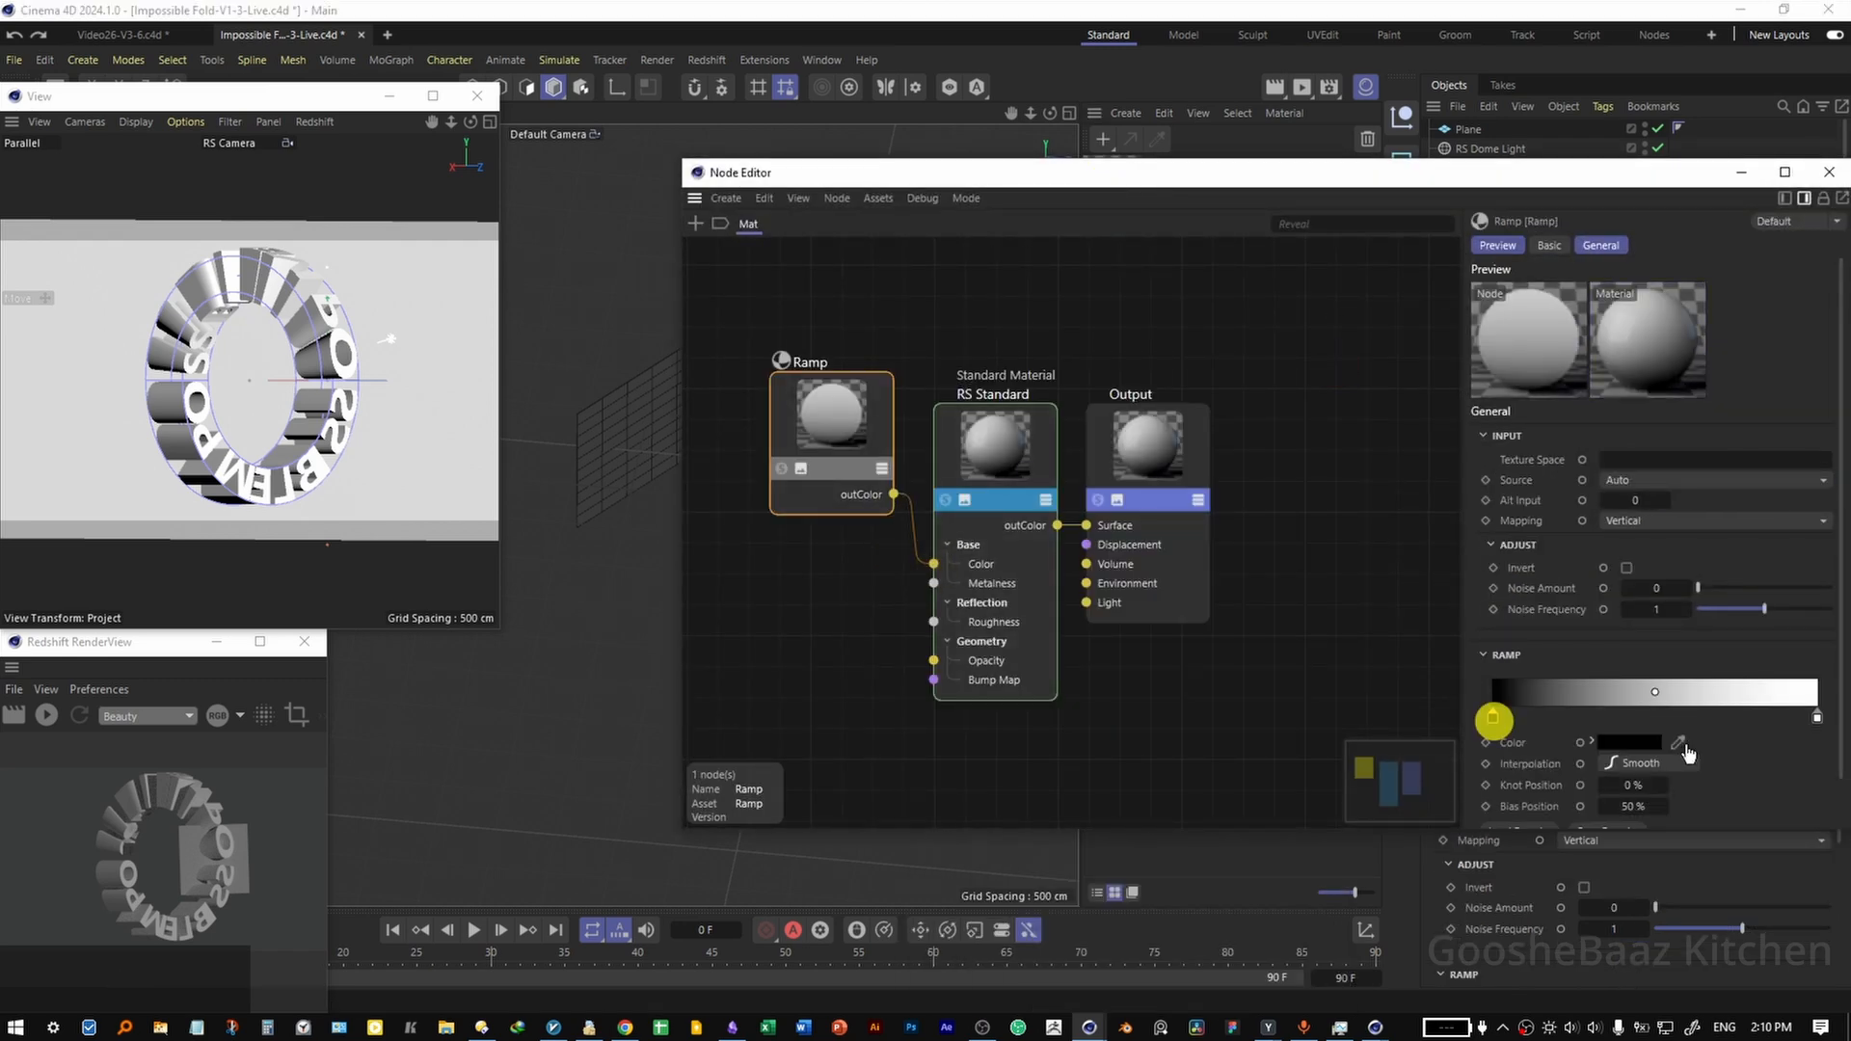
click(1678, 744)
click(1817, 716)
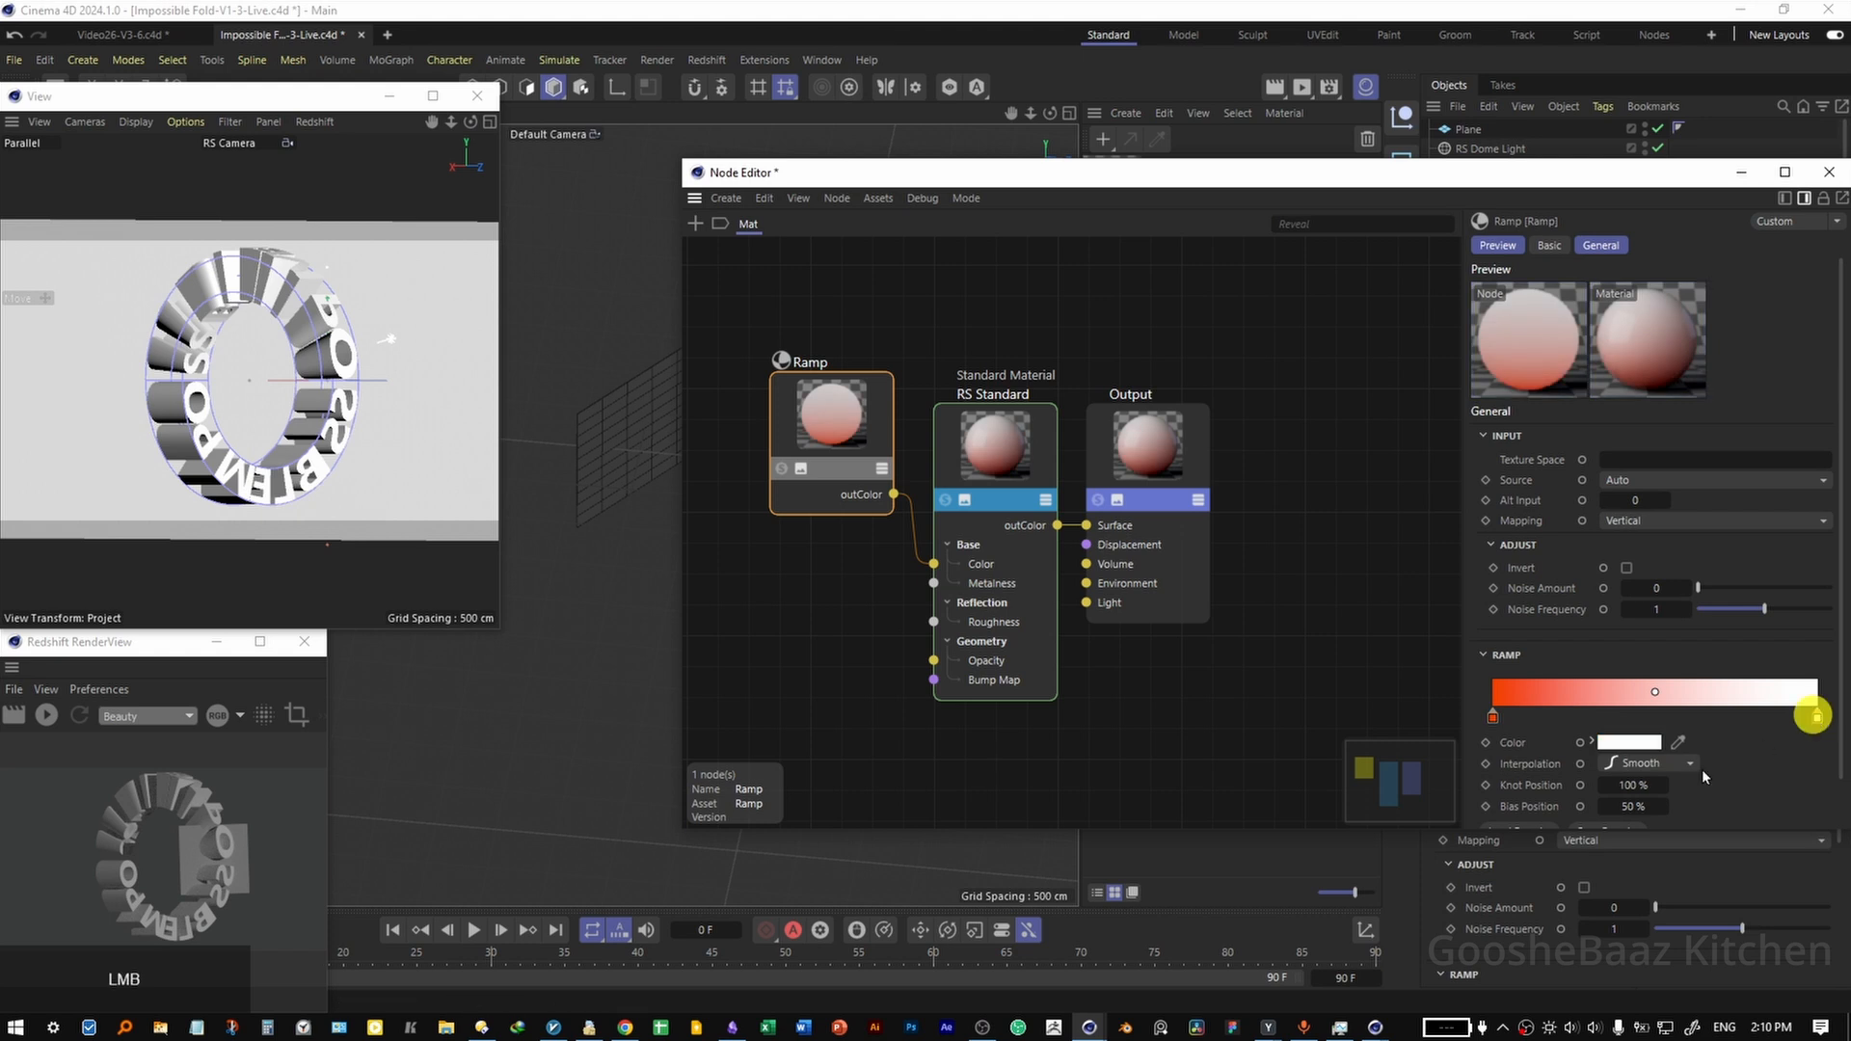
click(1678, 743)
Set the RS Standard node's reflection roughness to 0.8, reflection IOR to 2 and transmission weight to 0.7.
click(996, 444)
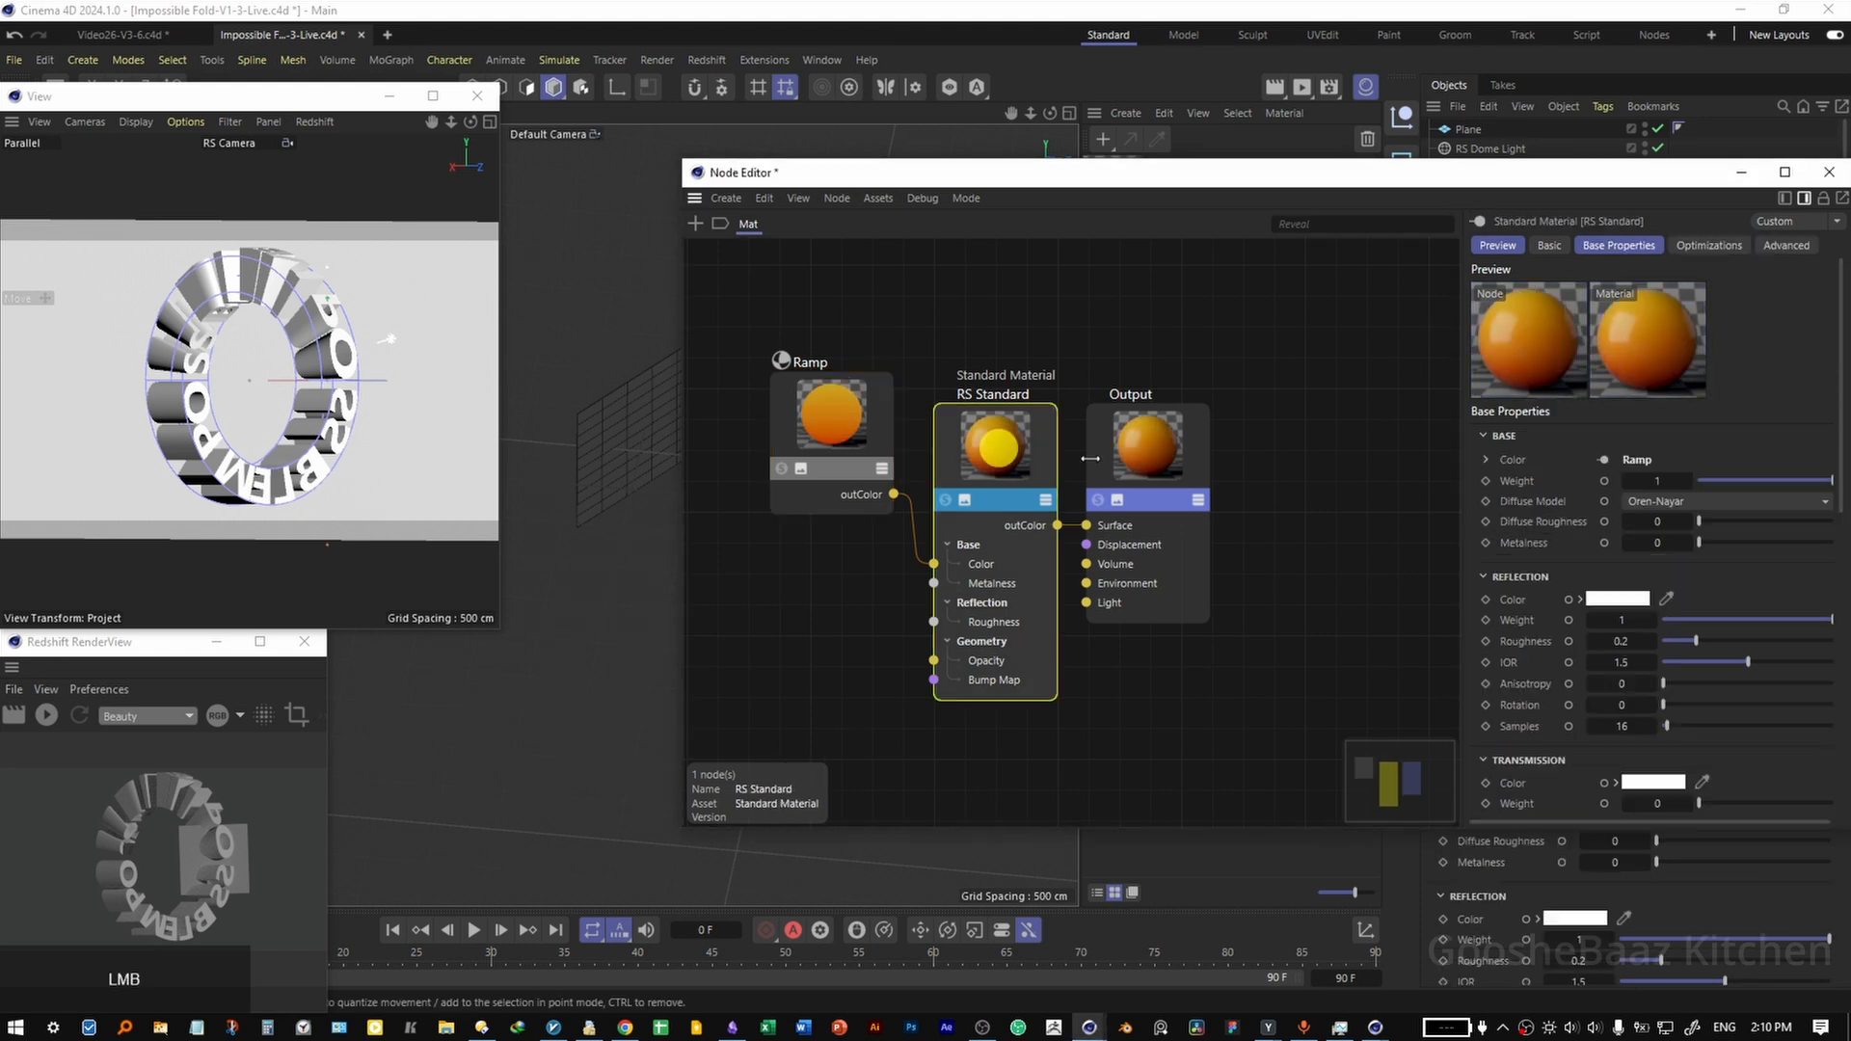
click(1620, 641)
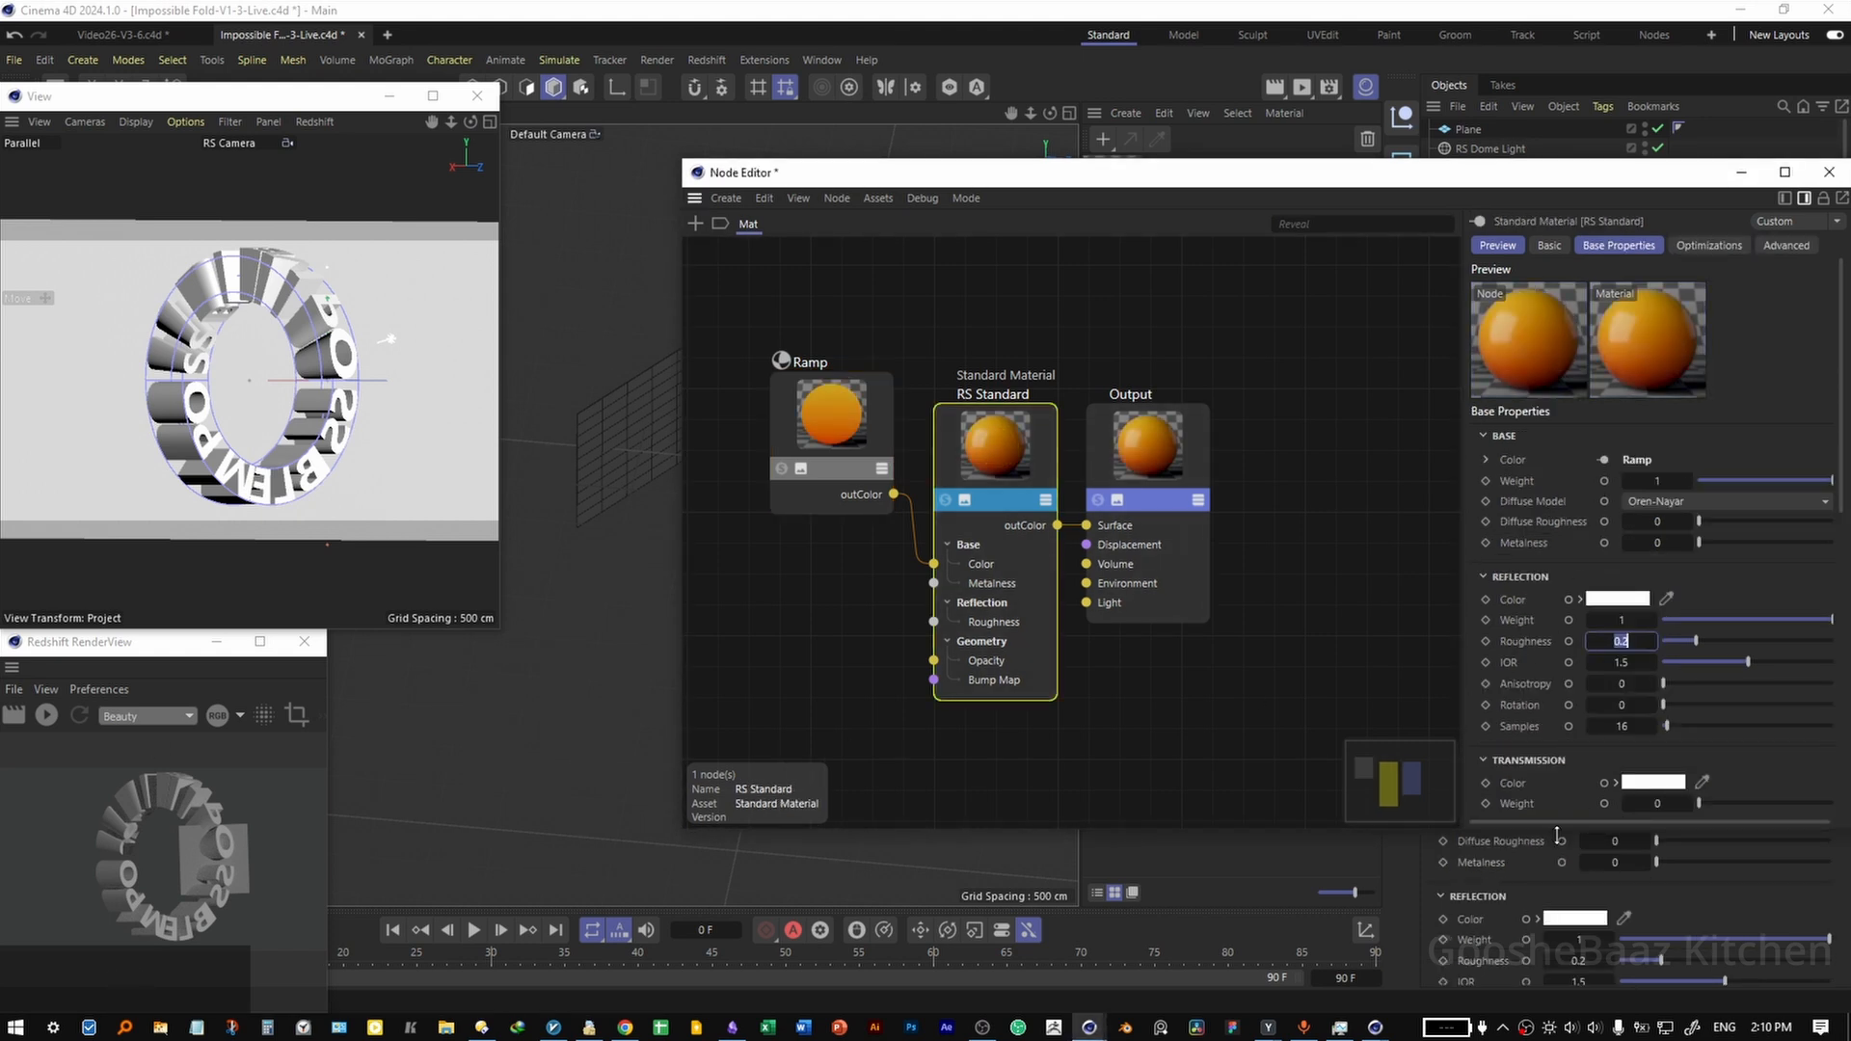
text(0.8)
key(Return)
click(1625, 663)
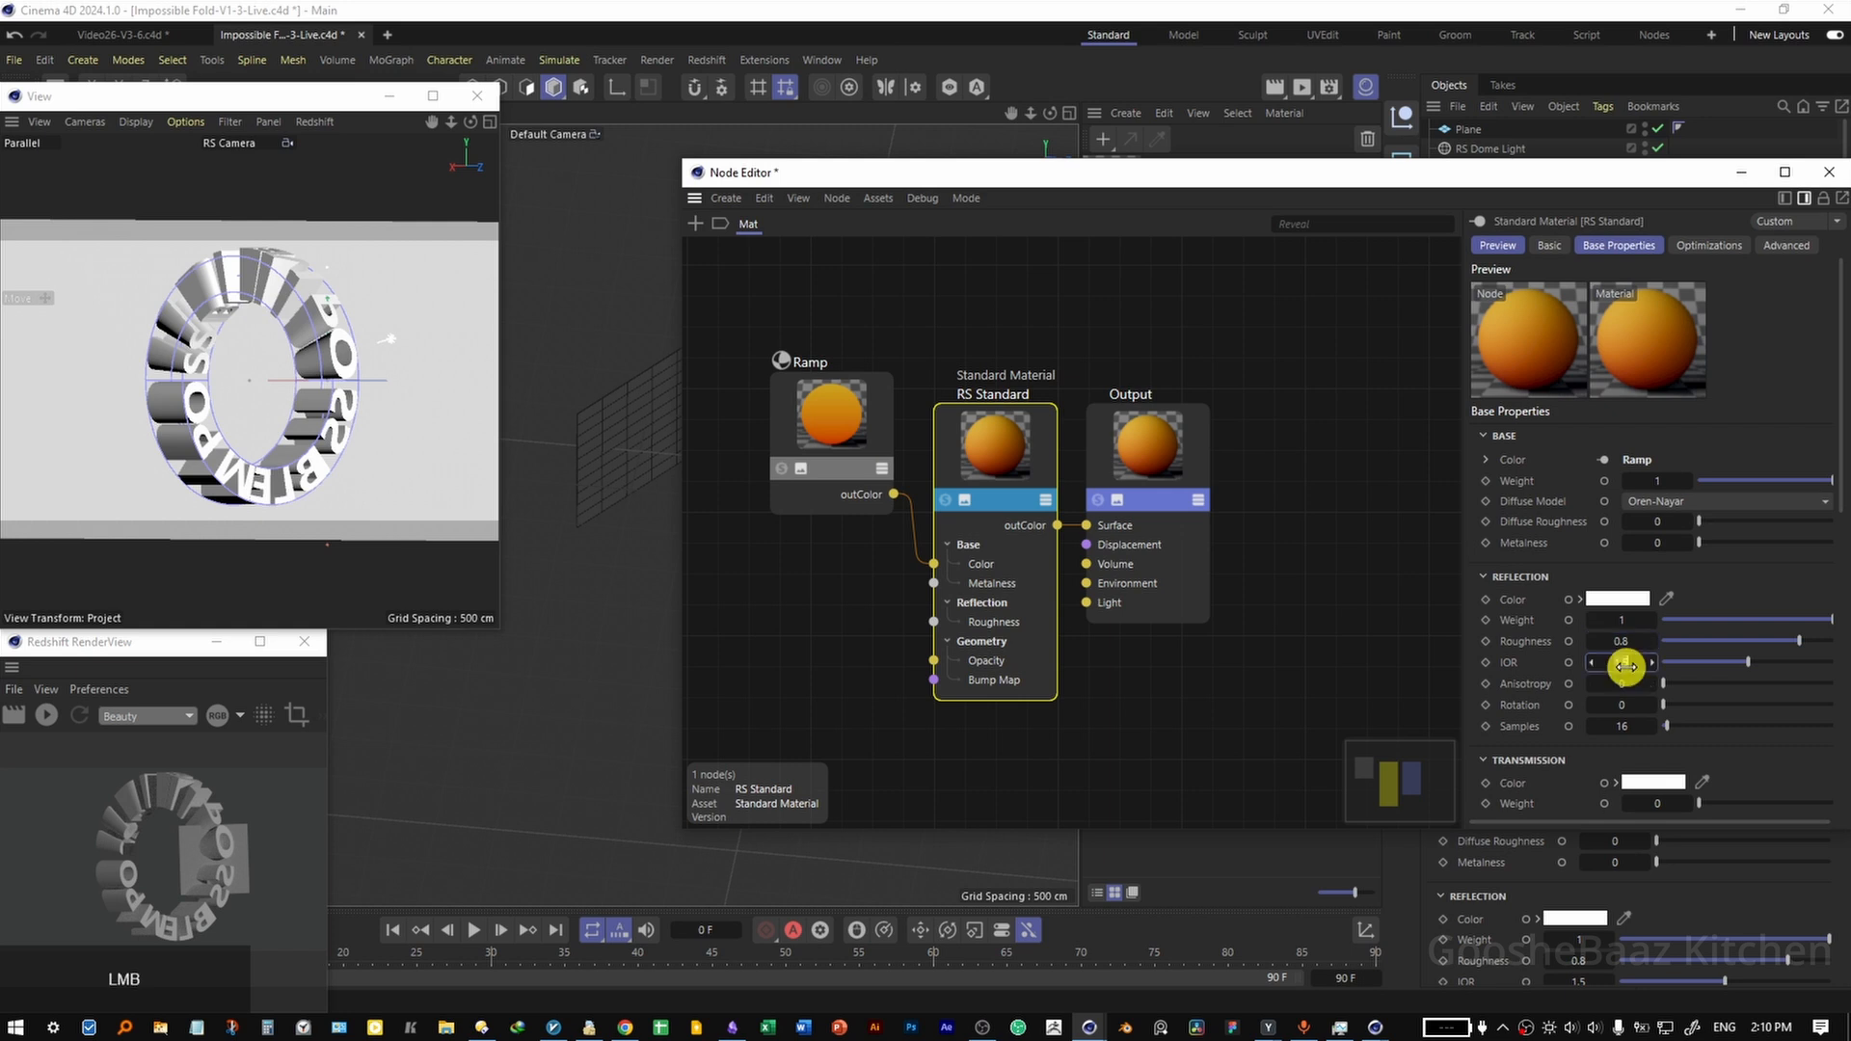
scroll(1648, 540, down, 3)
click(1670, 451)
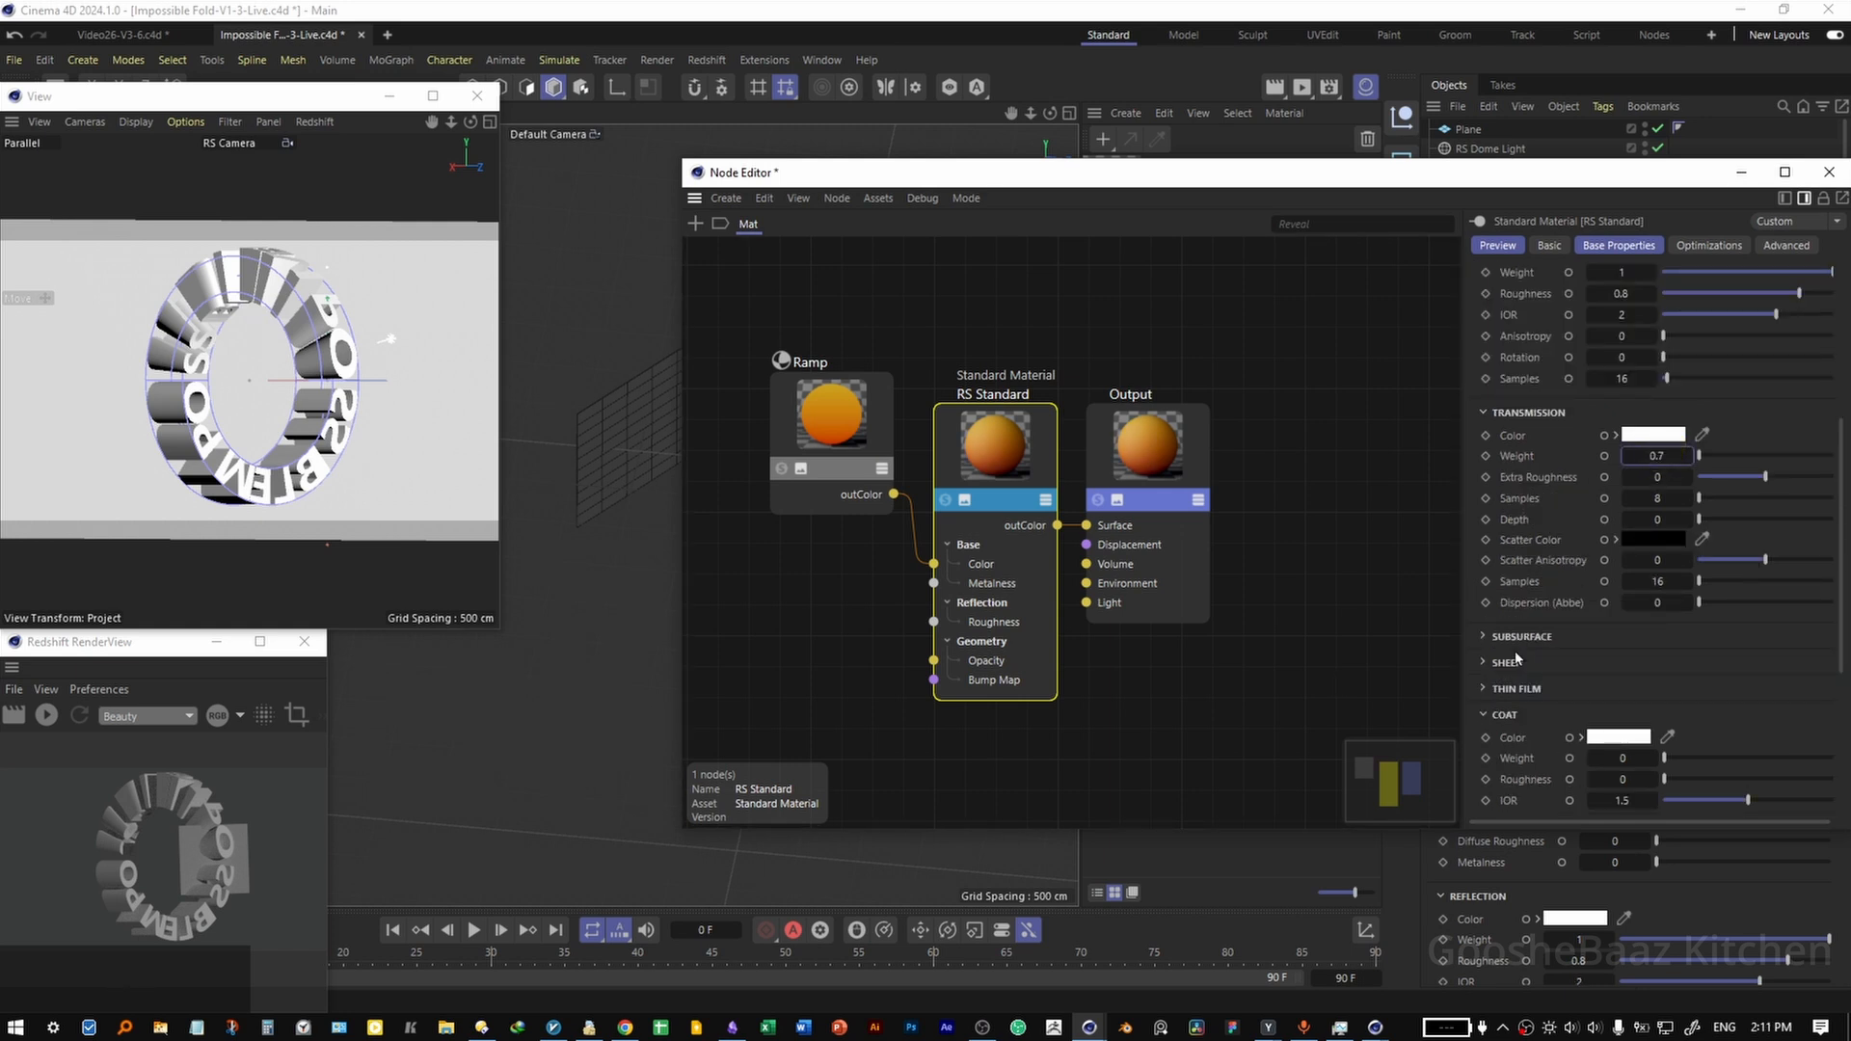
Add a Color Correct node fed by the Ramp's output, and spread the nodes apart in the graph.
double_click(1302, 584)
text(color)
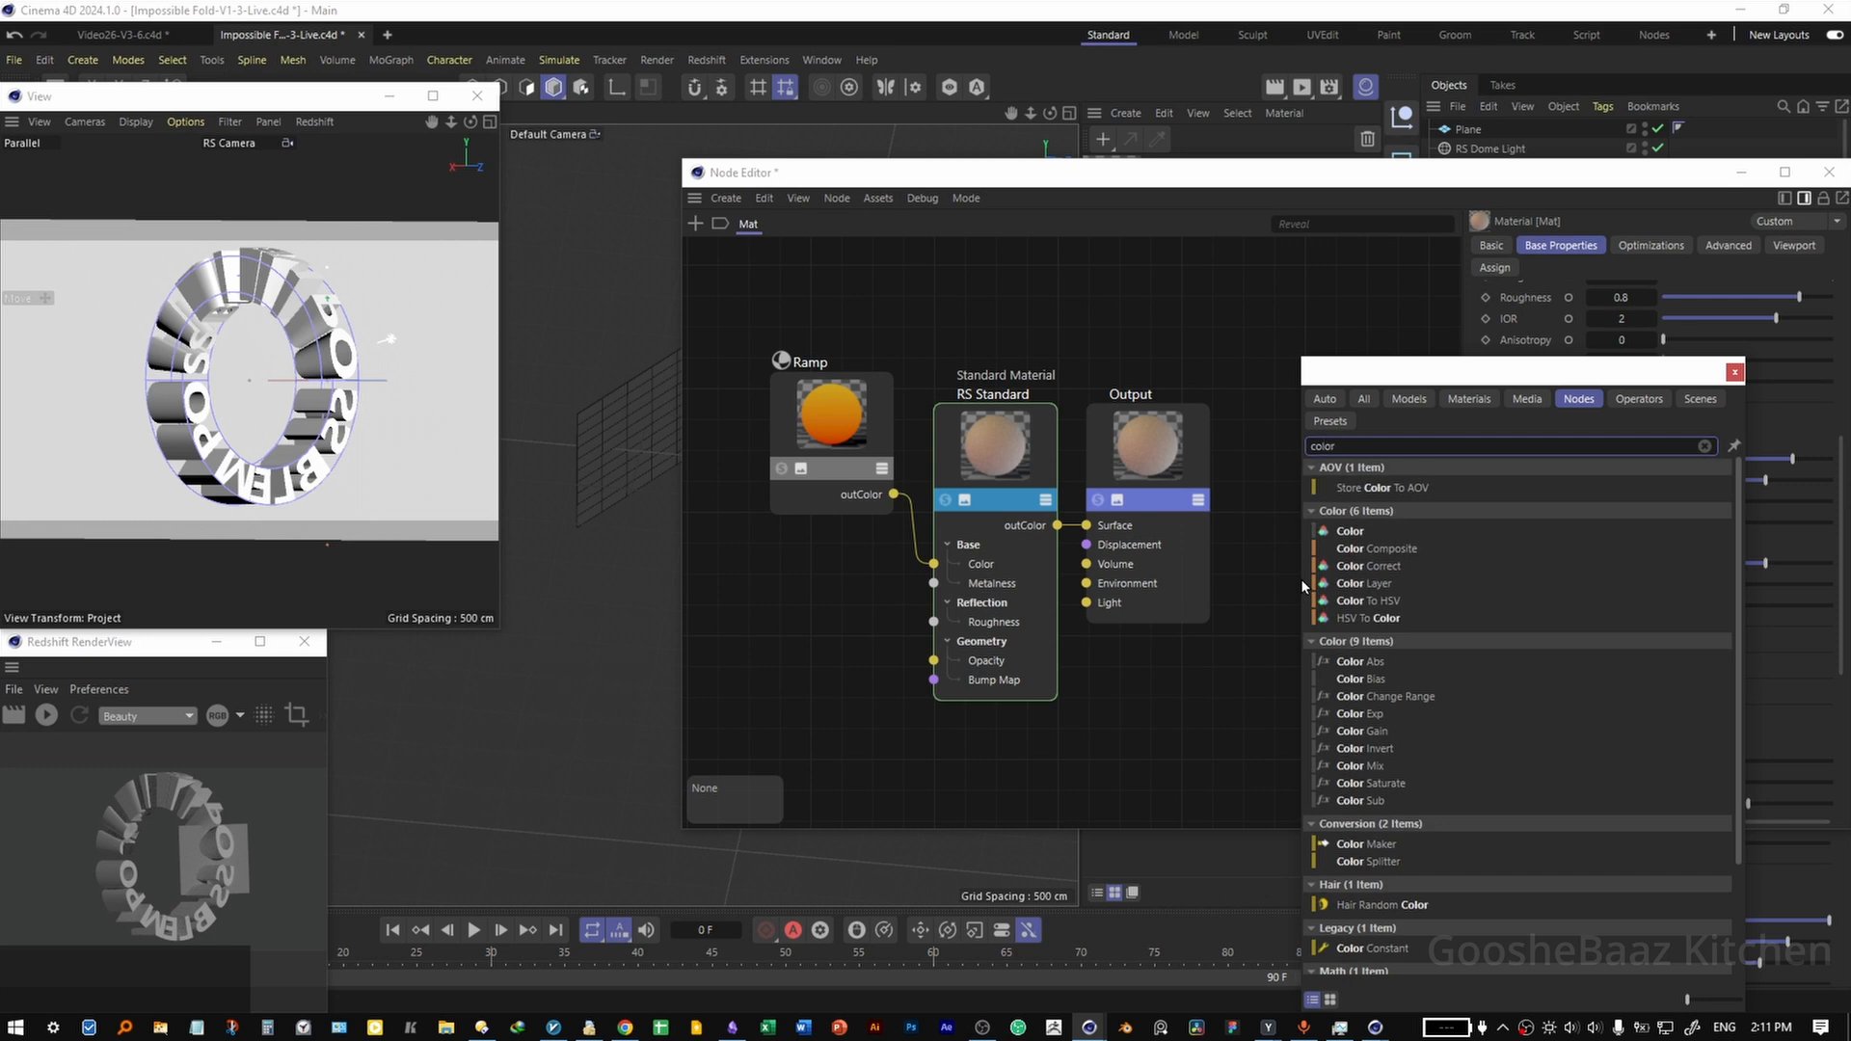
drag(1398, 568, 862, 607)
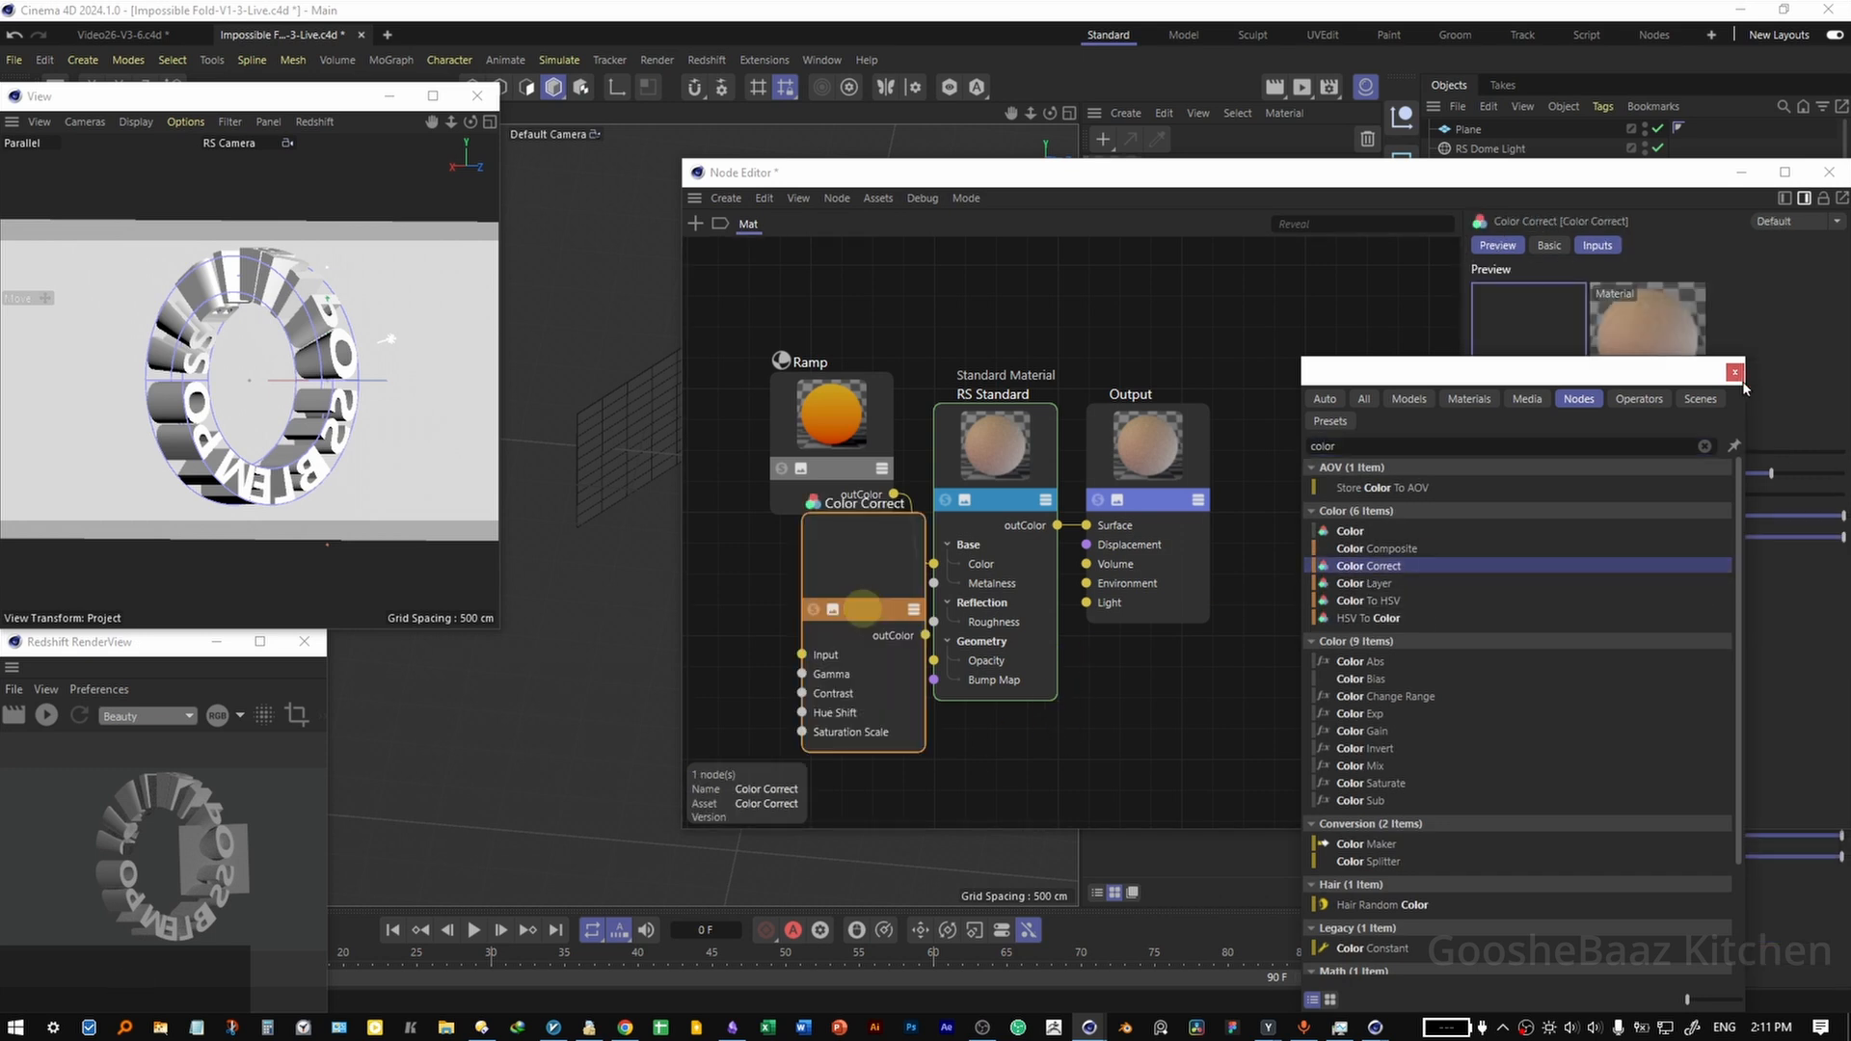
click(1735, 372)
drag(838, 469, 756, 452)
drag(810, 478, 801, 655)
click(1128, 702)
middle_drag(1128, 705, 1263, 678)
scroll(1126, 725, down, 1)
drag(1015, 569, 942, 624)
drag(914, 438, 767, 452)
Expose the Transmission, Subsurface and Emission colour inputs as ports on the RS Standard node.
click(1102, 441)
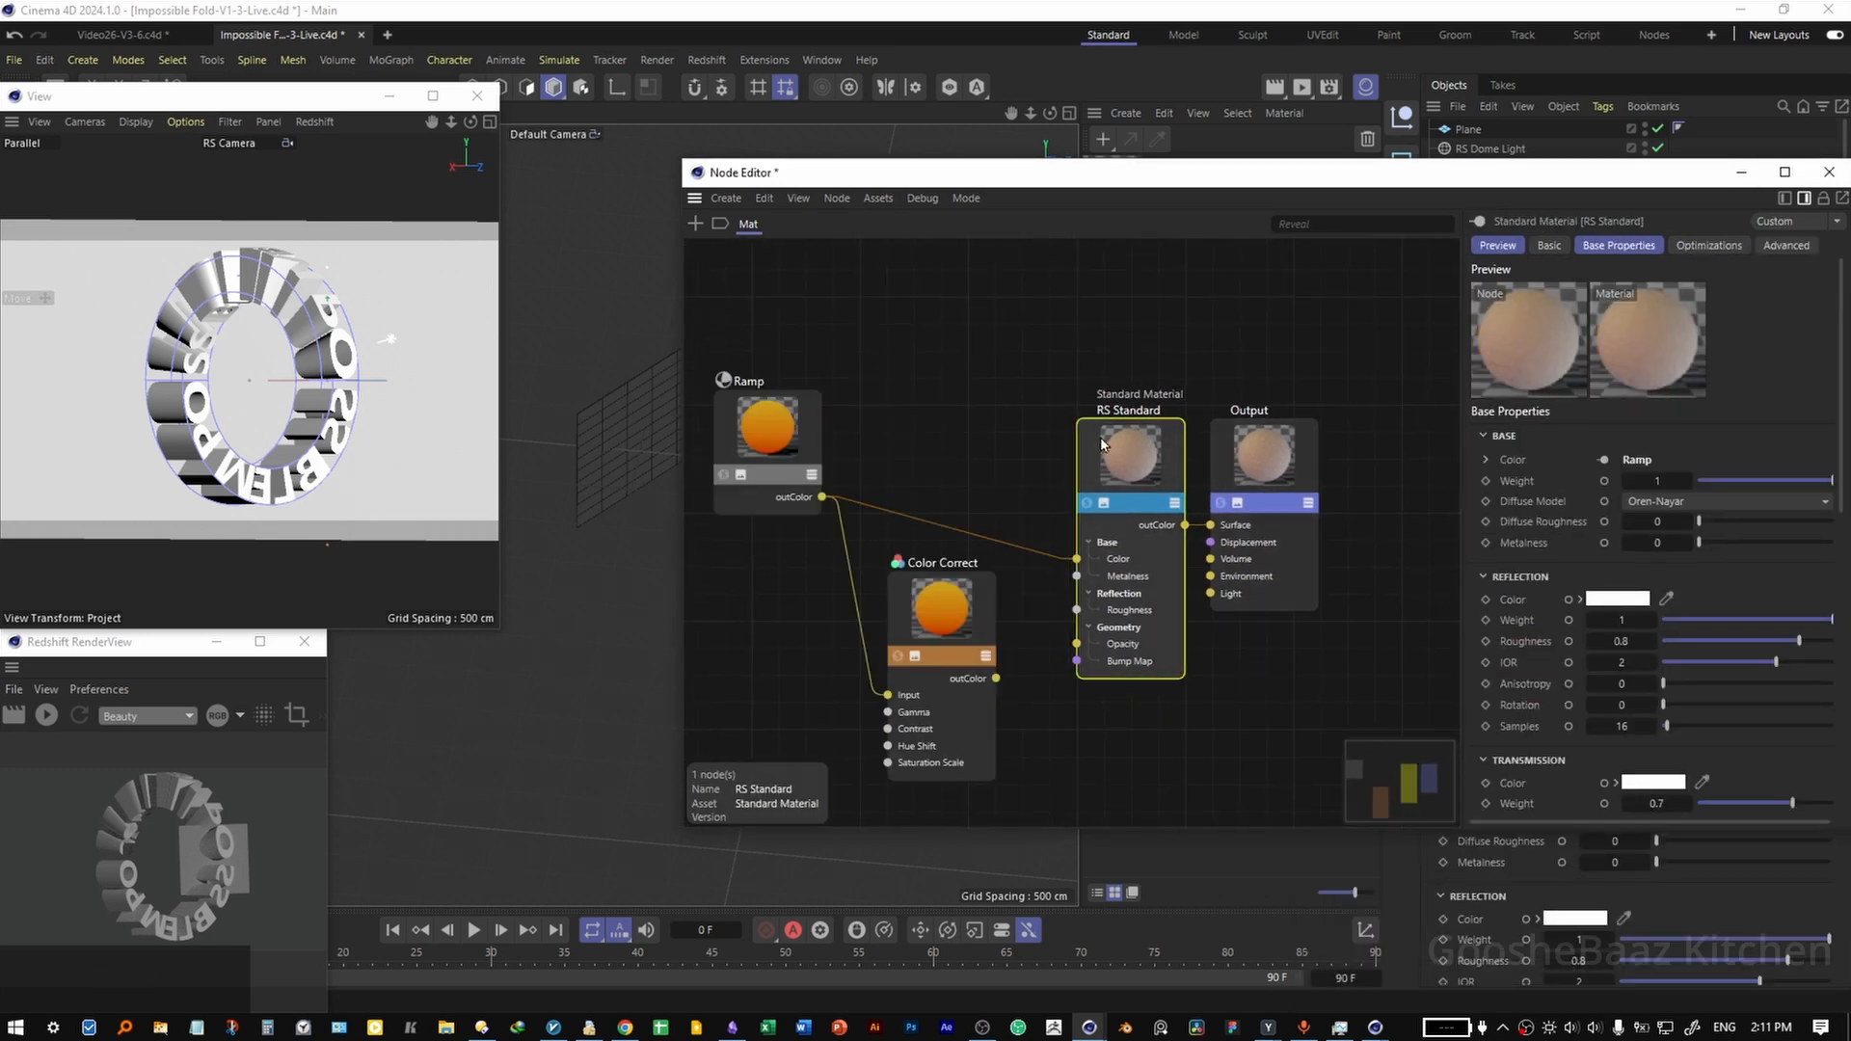
scroll(1540, 649, down, 3)
click(1604, 551)
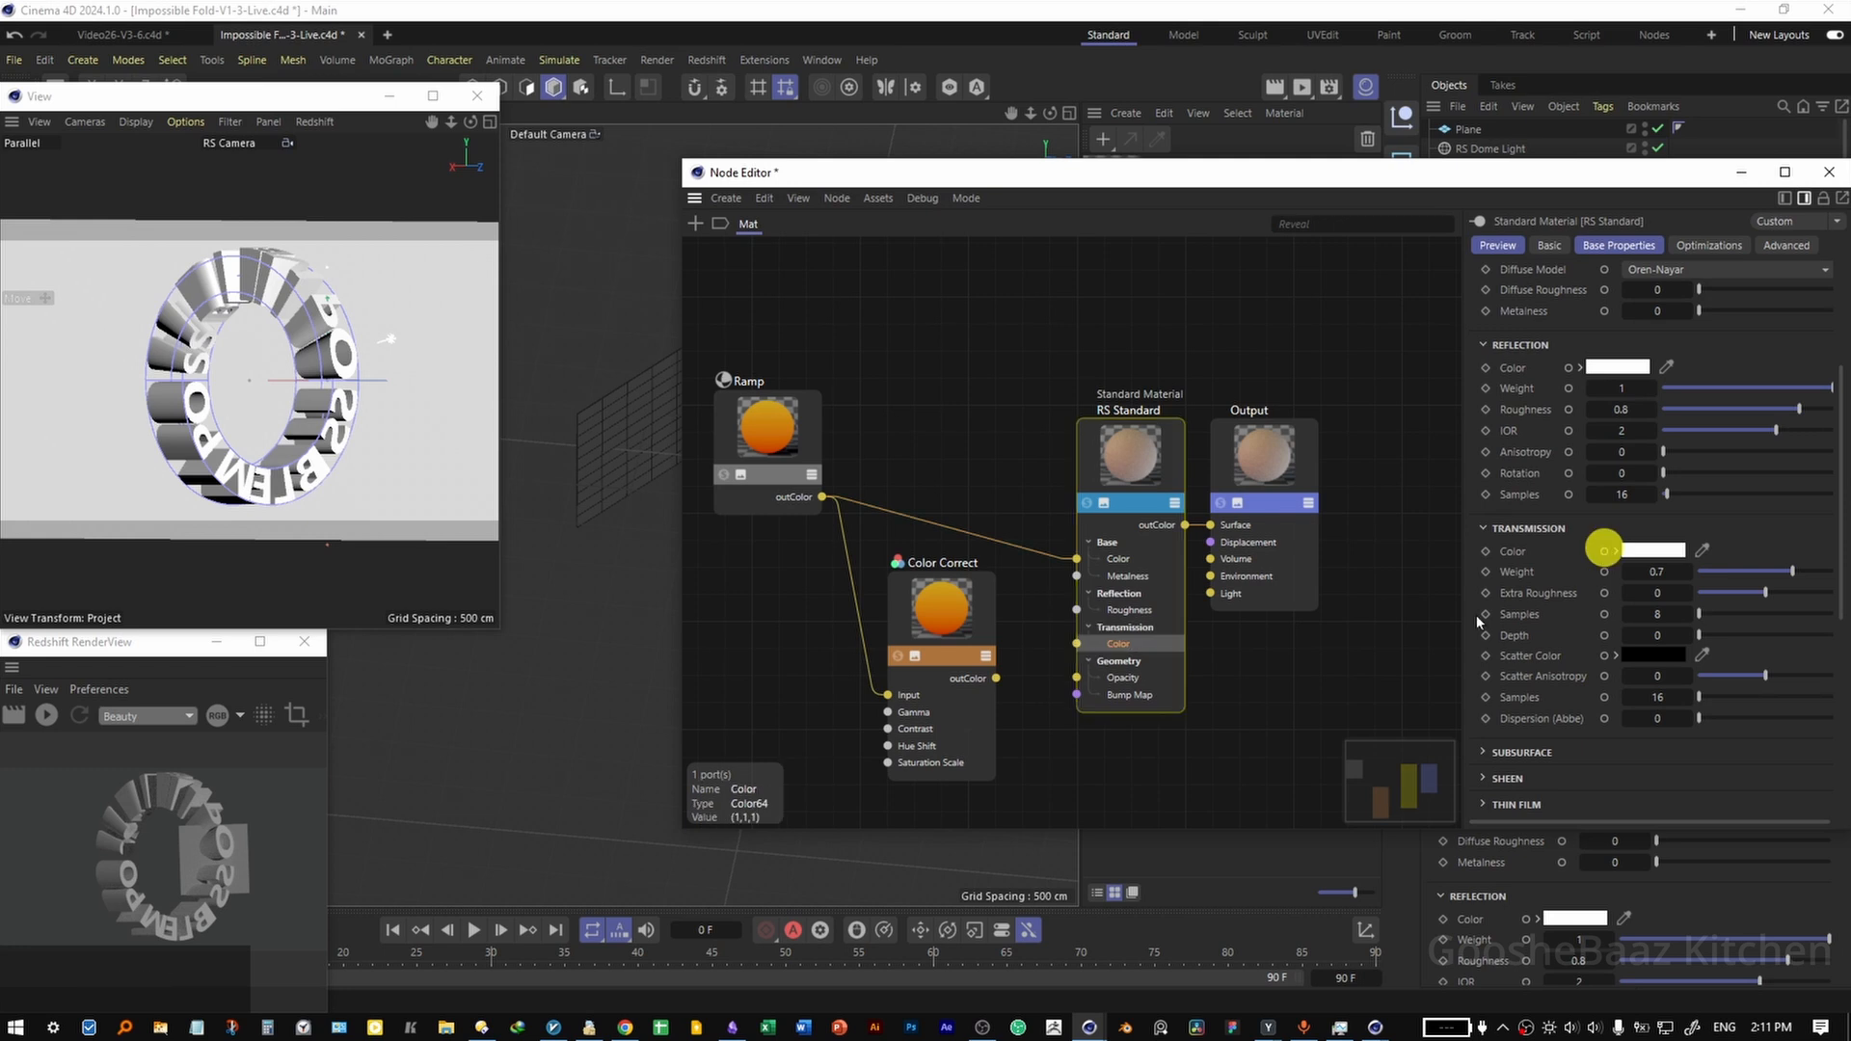
scroll(1523, 598, down, 3)
ctrl+click(1521, 520)
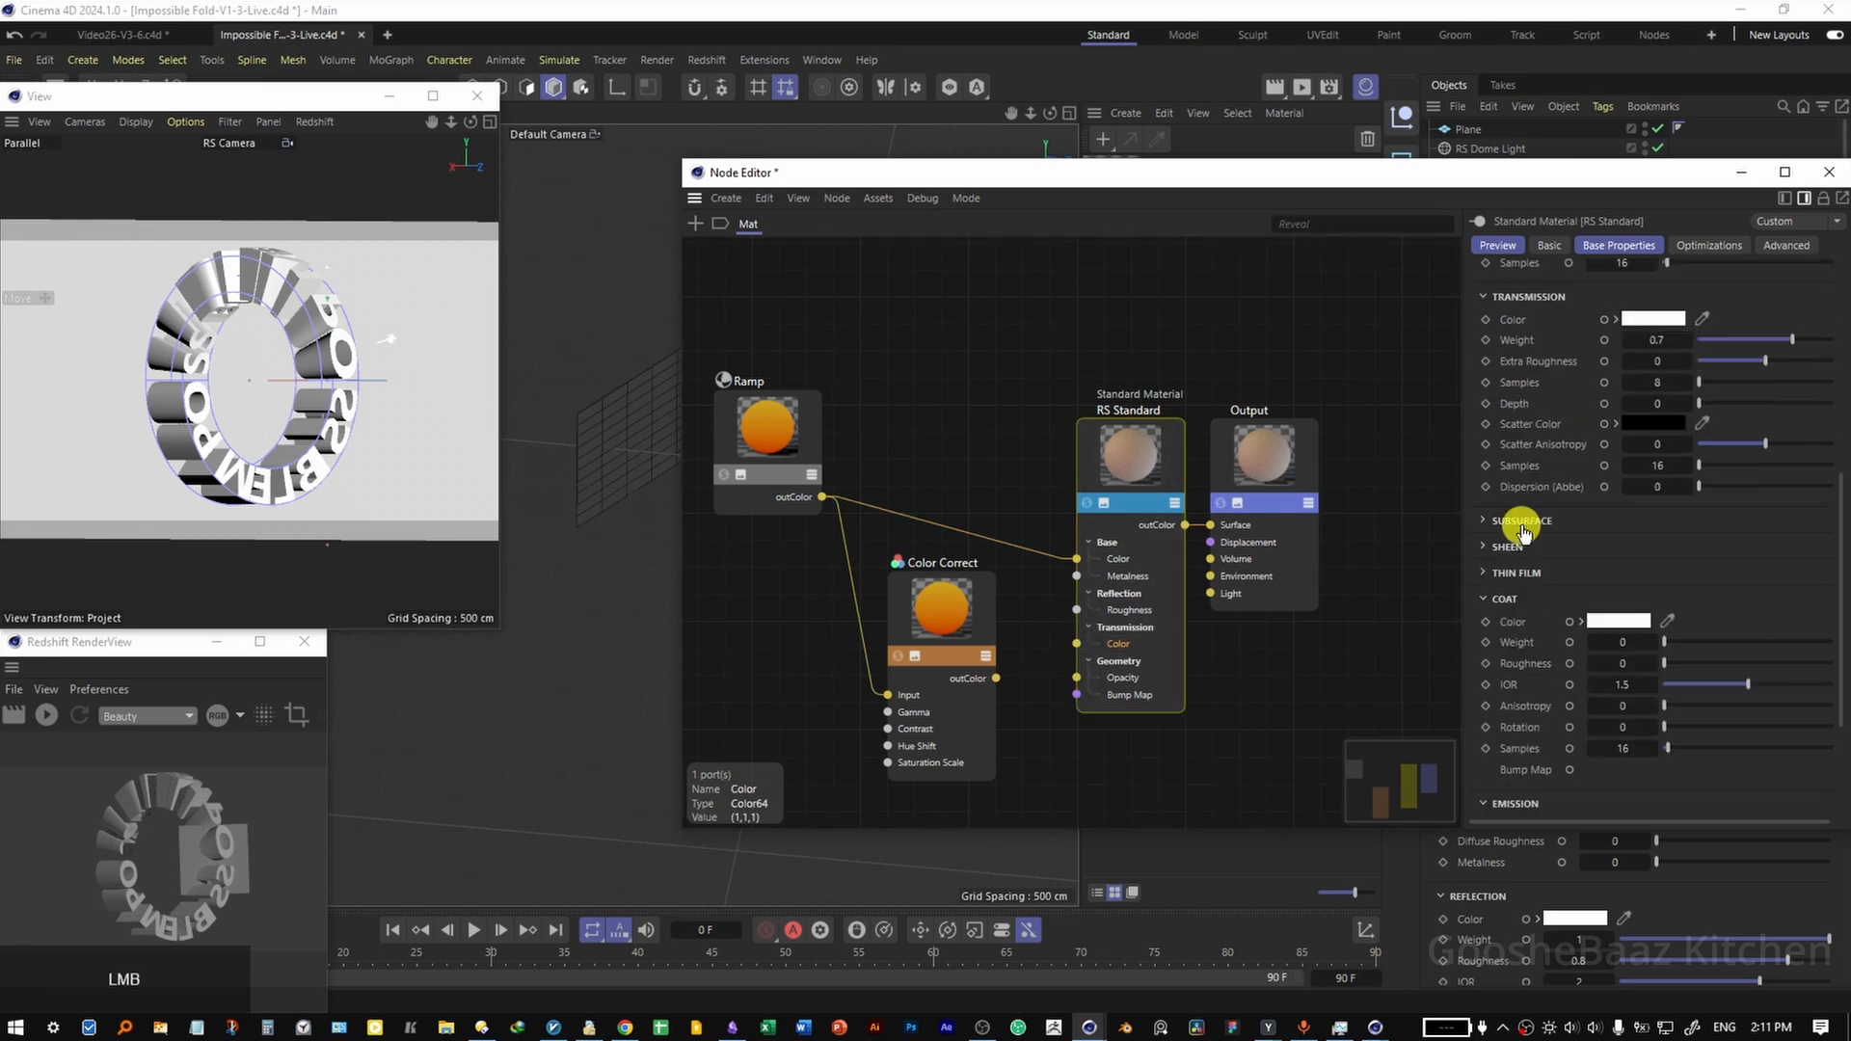
ctrl+click(1579, 549)
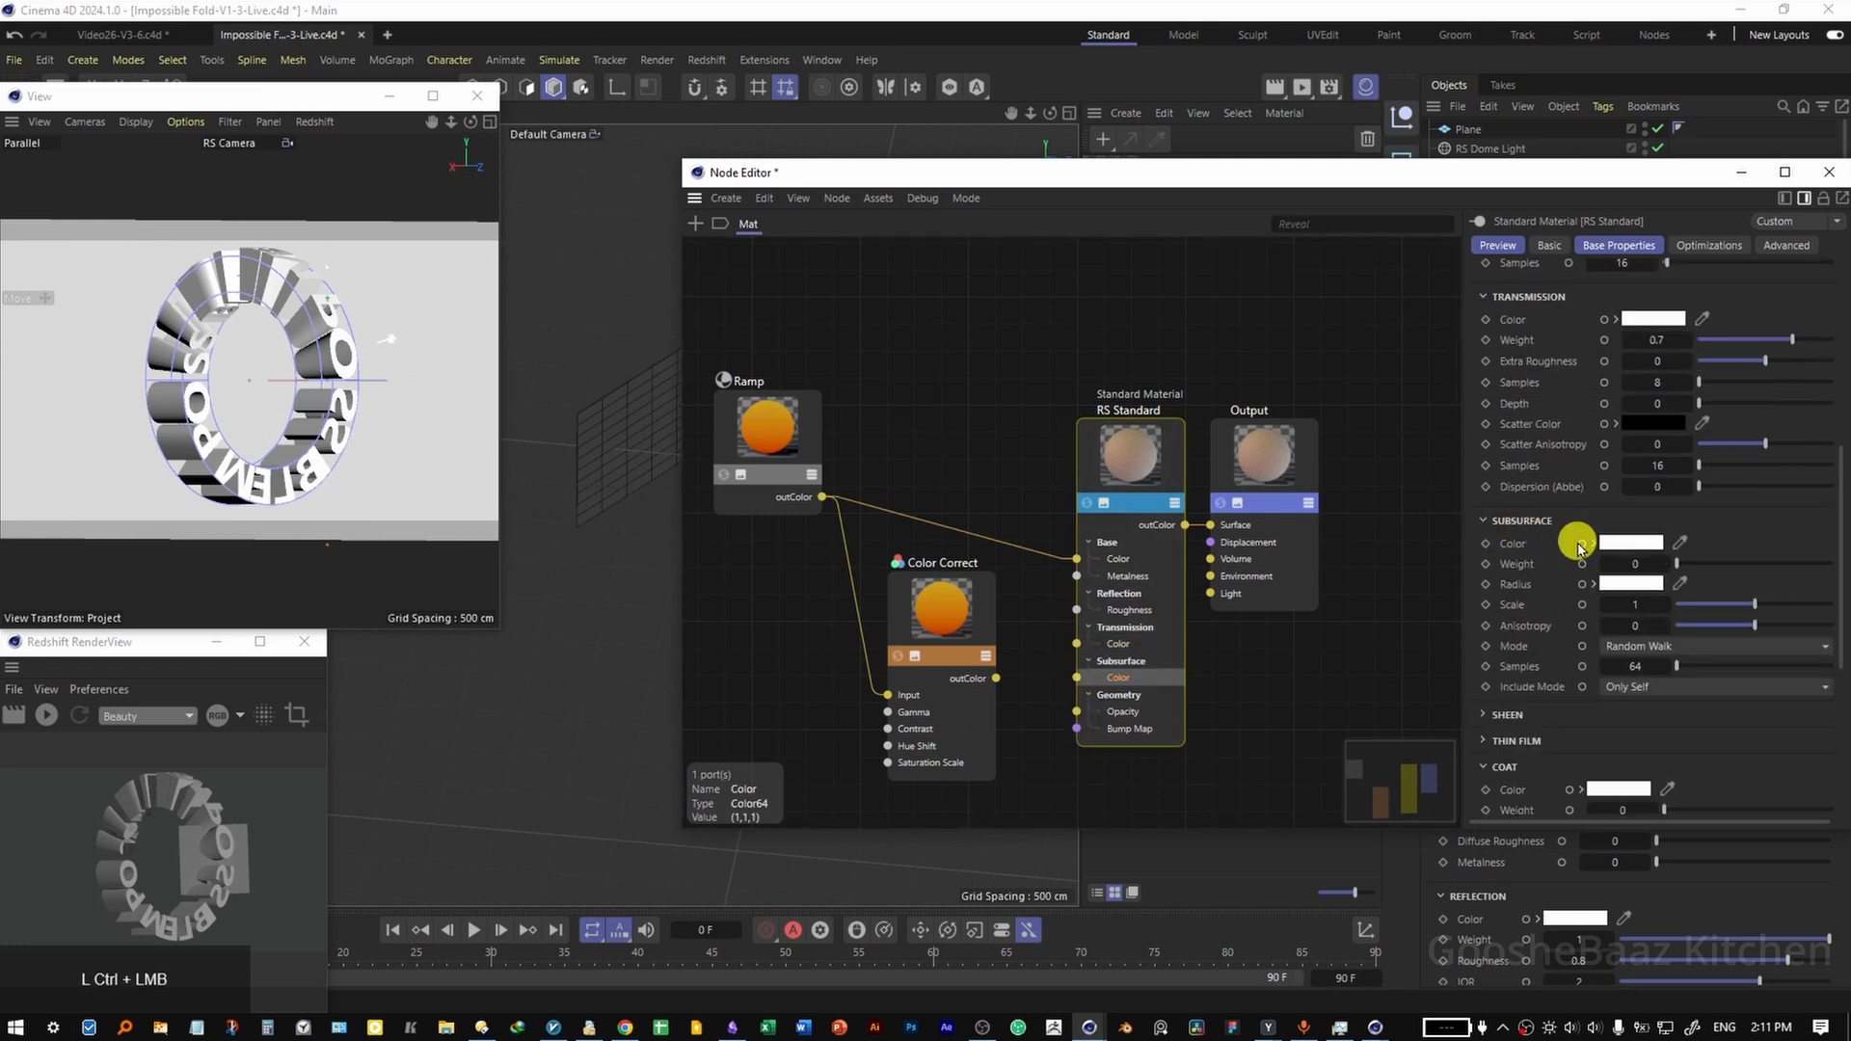
scroll(1557, 648, down, 3)
ctrl+click(1550, 638)
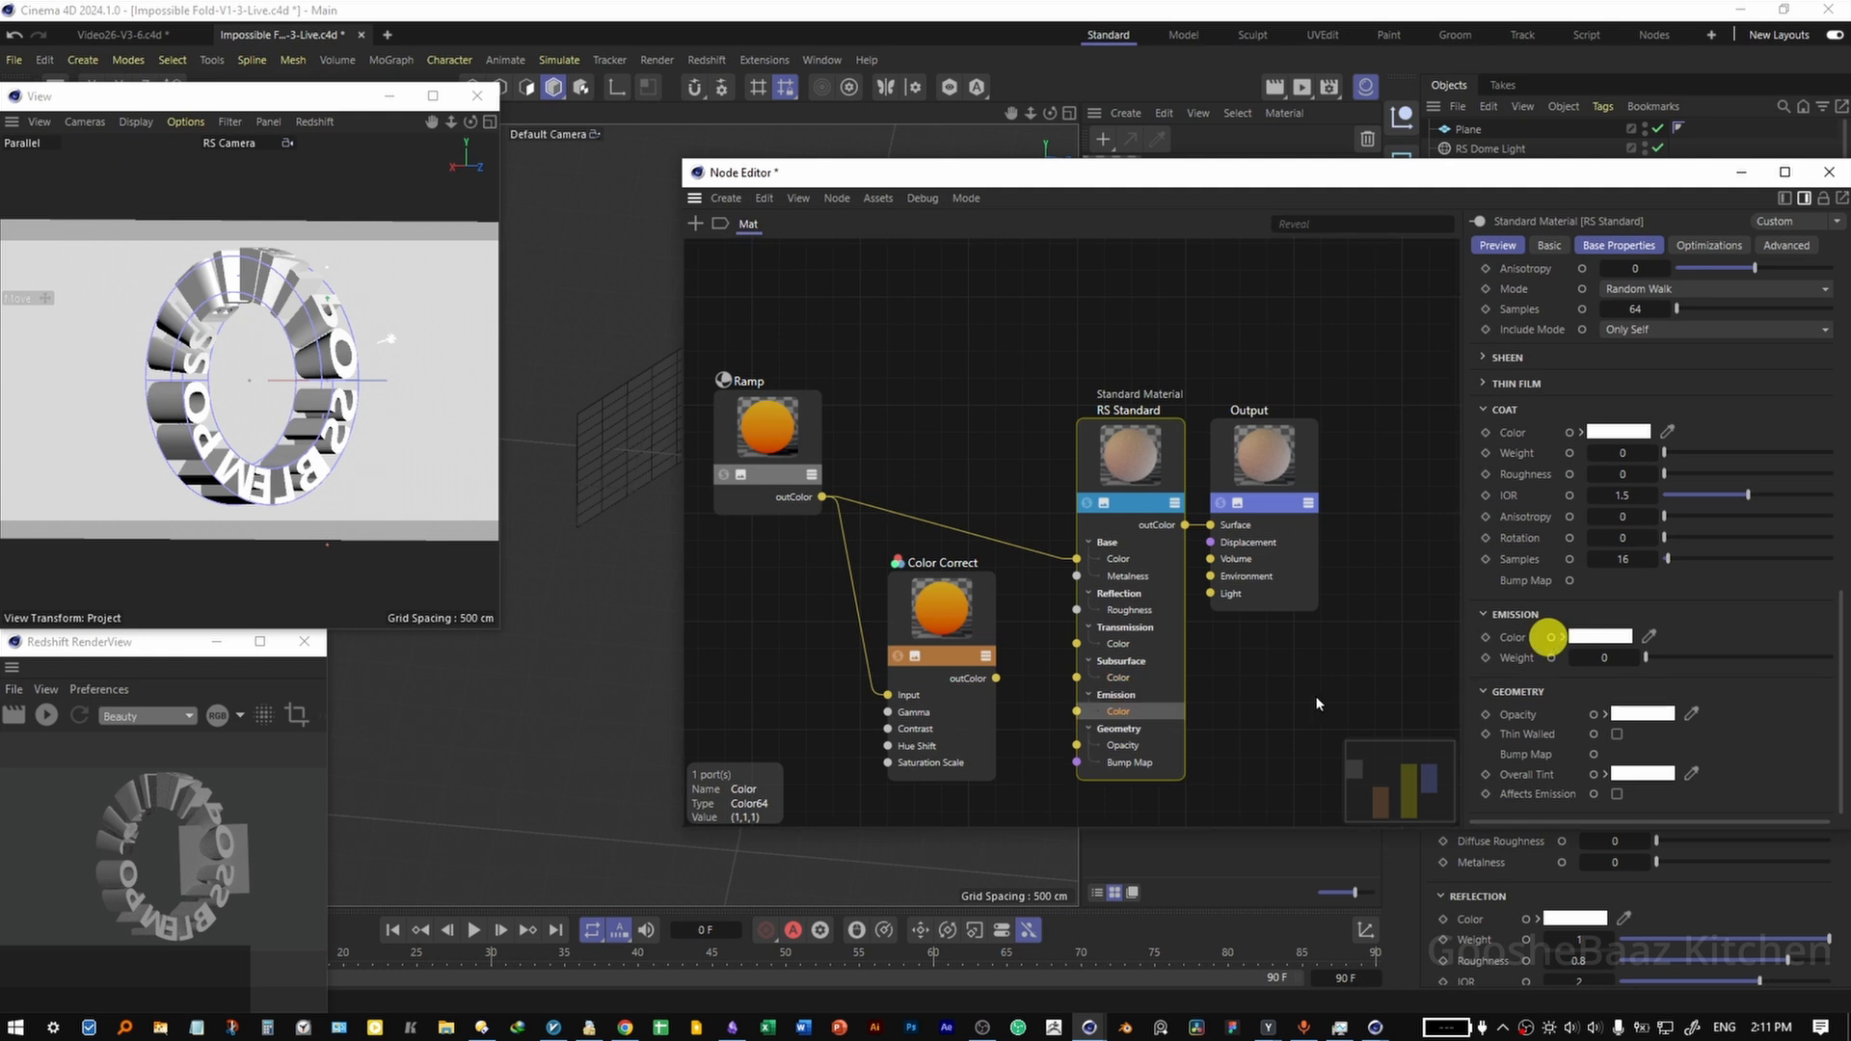
Adjust the Color Correct node towards red and connect its output to the Transmission and Subsurface colour inputs.
click(974, 678)
click(1668, 474)
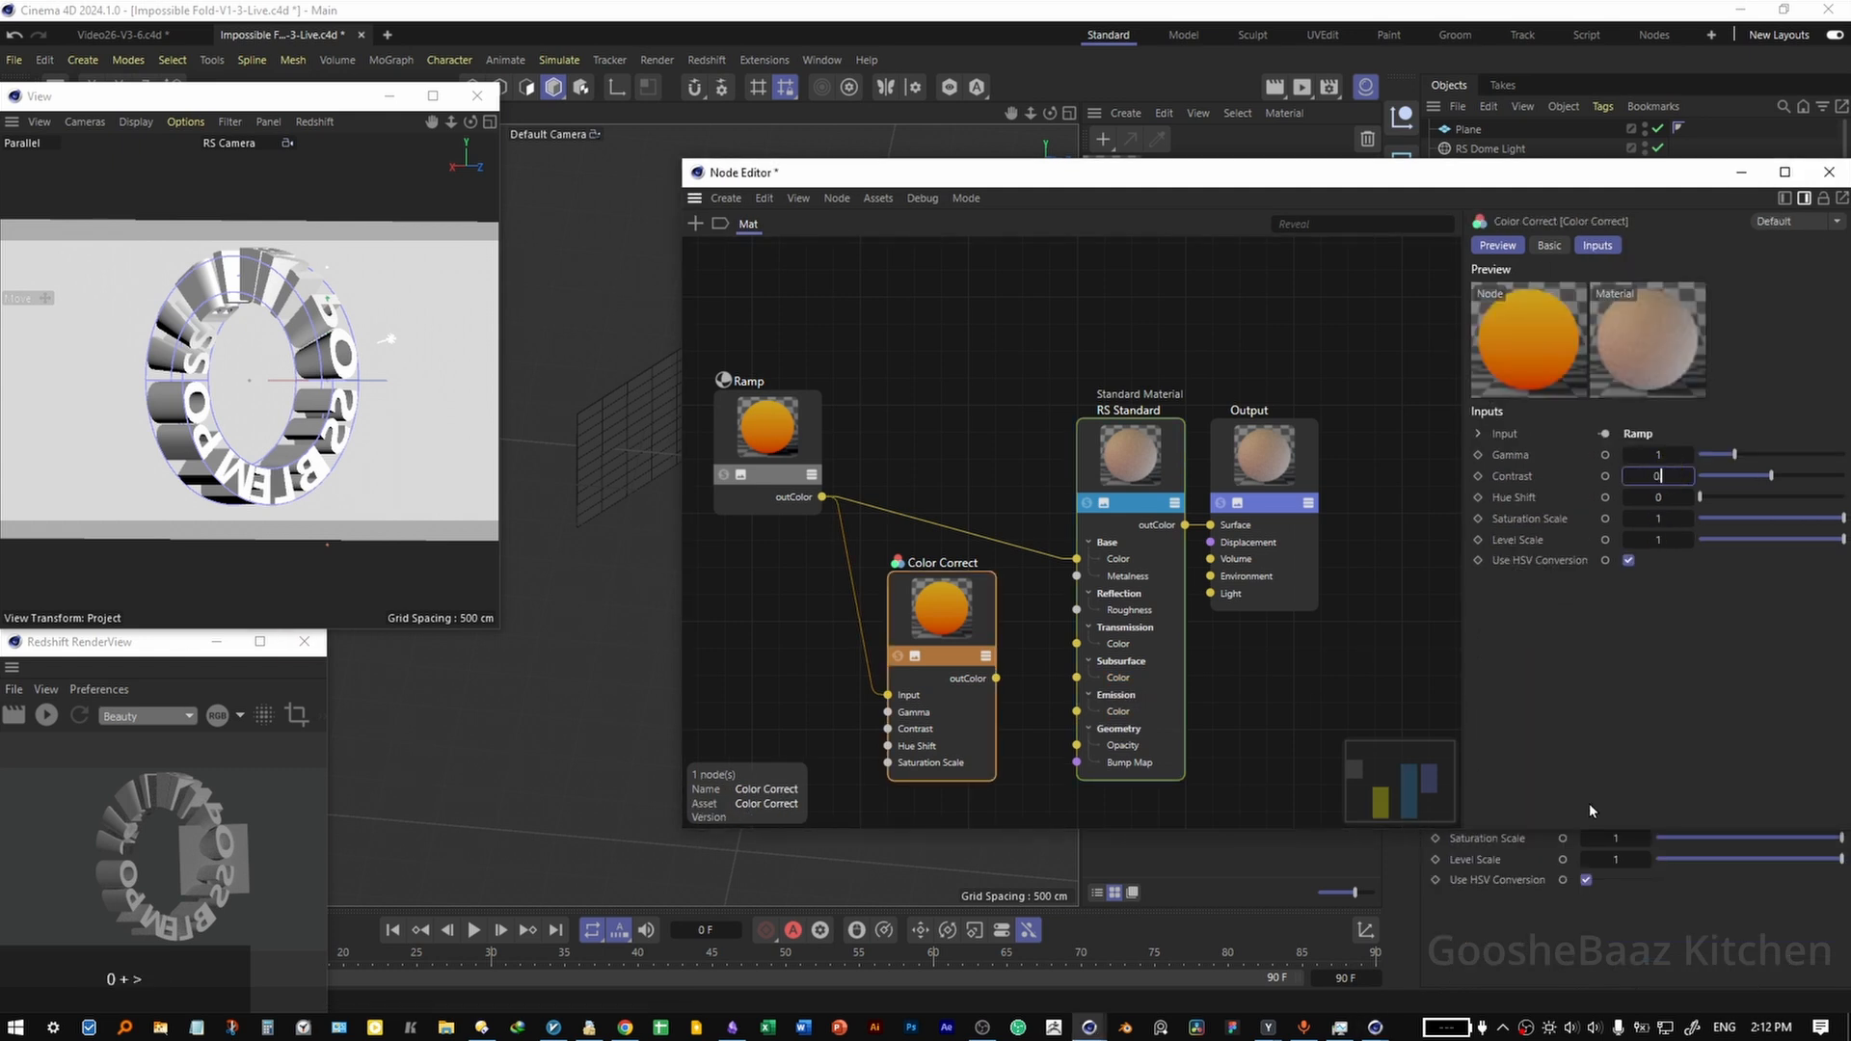
drag(996, 679, 1073, 692)
Connect the Ramp's output to the RS Standard node's Emission colour and set the emission weight to 0.1.
click(1141, 479)
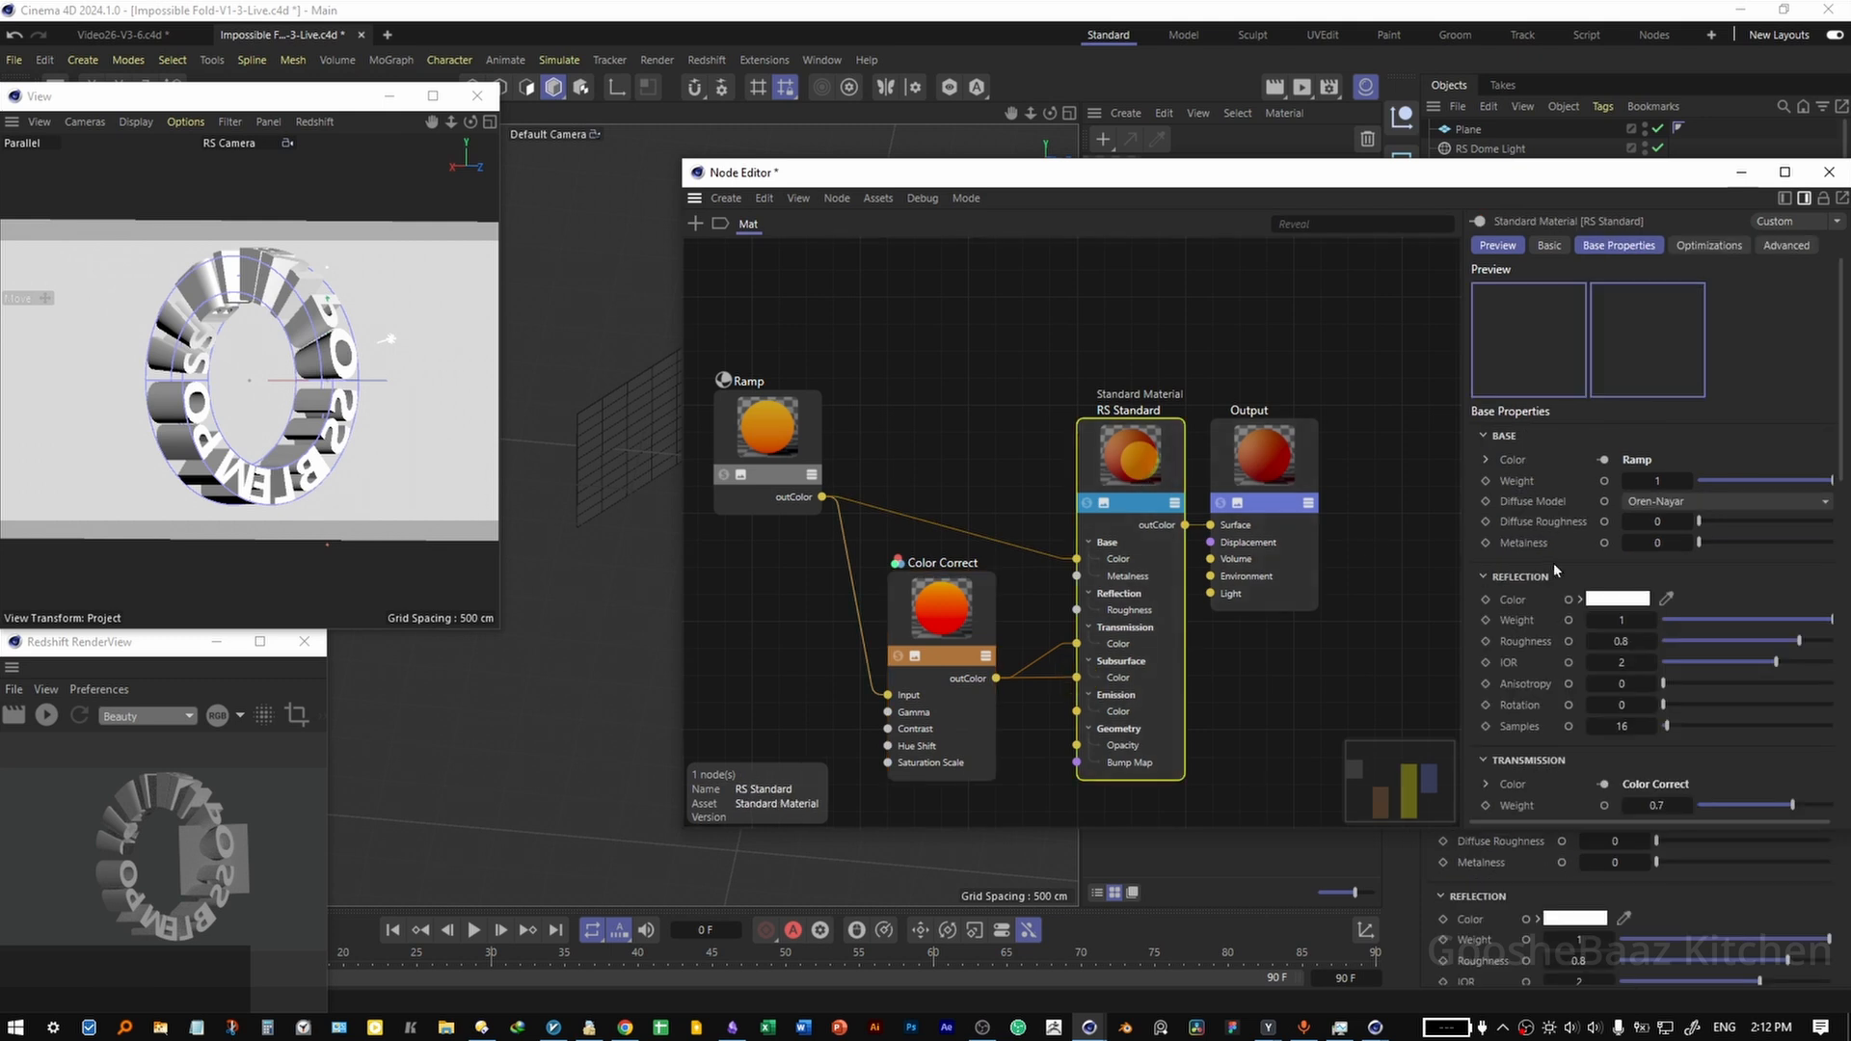
scroll(1526, 538, down, 5)
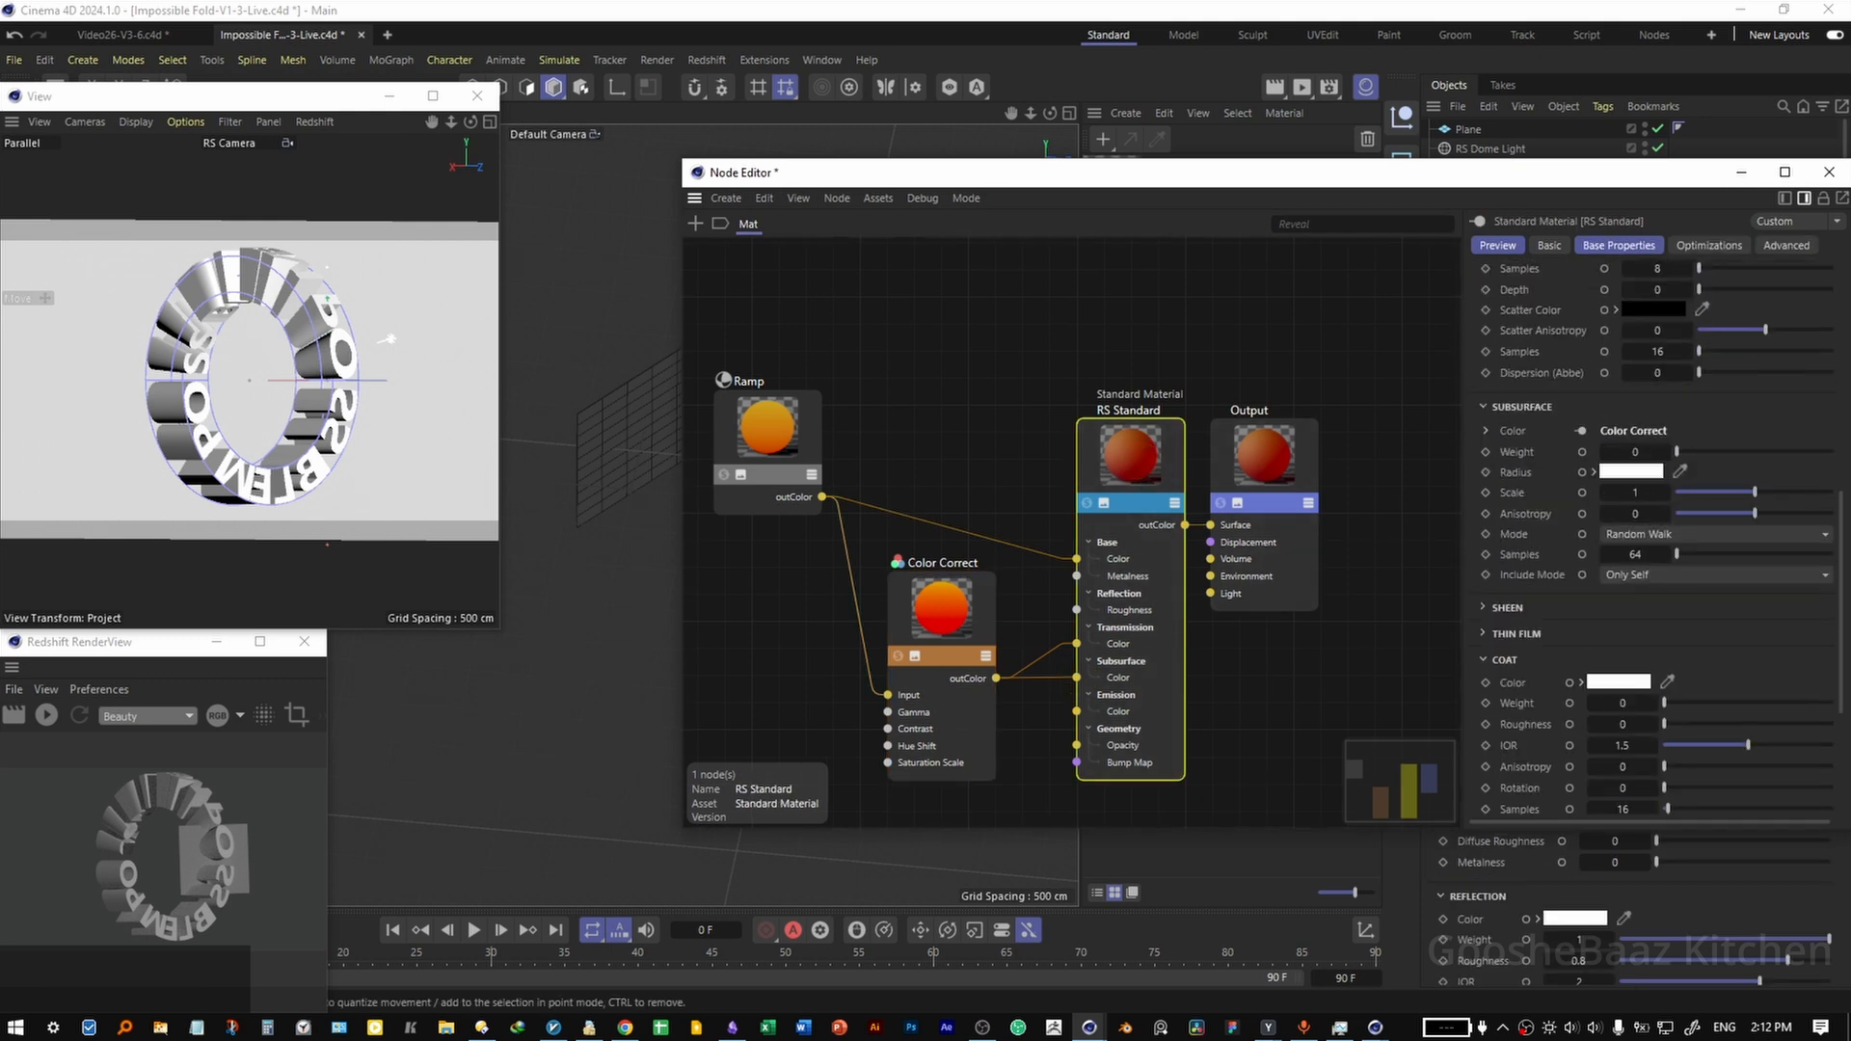
scroll(1629, 452, down, 5)
drag(822, 497, 1077, 711)
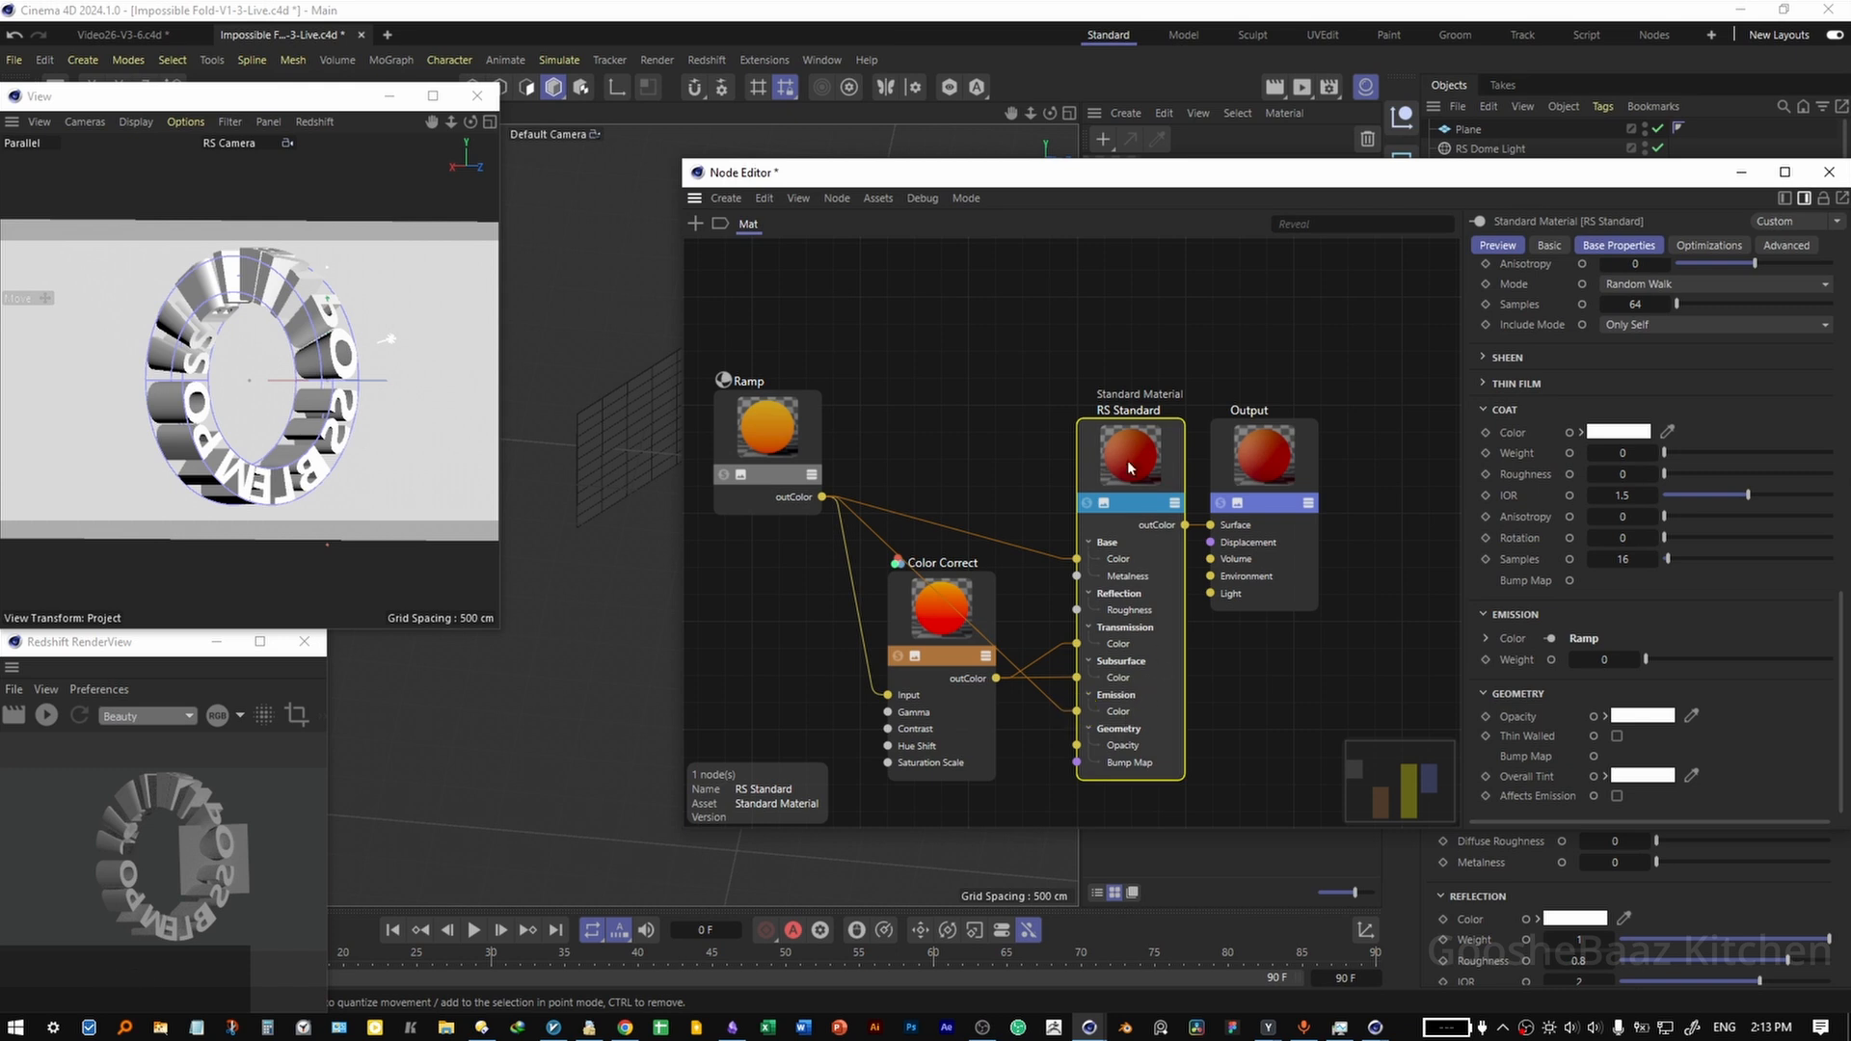
click(1605, 660)
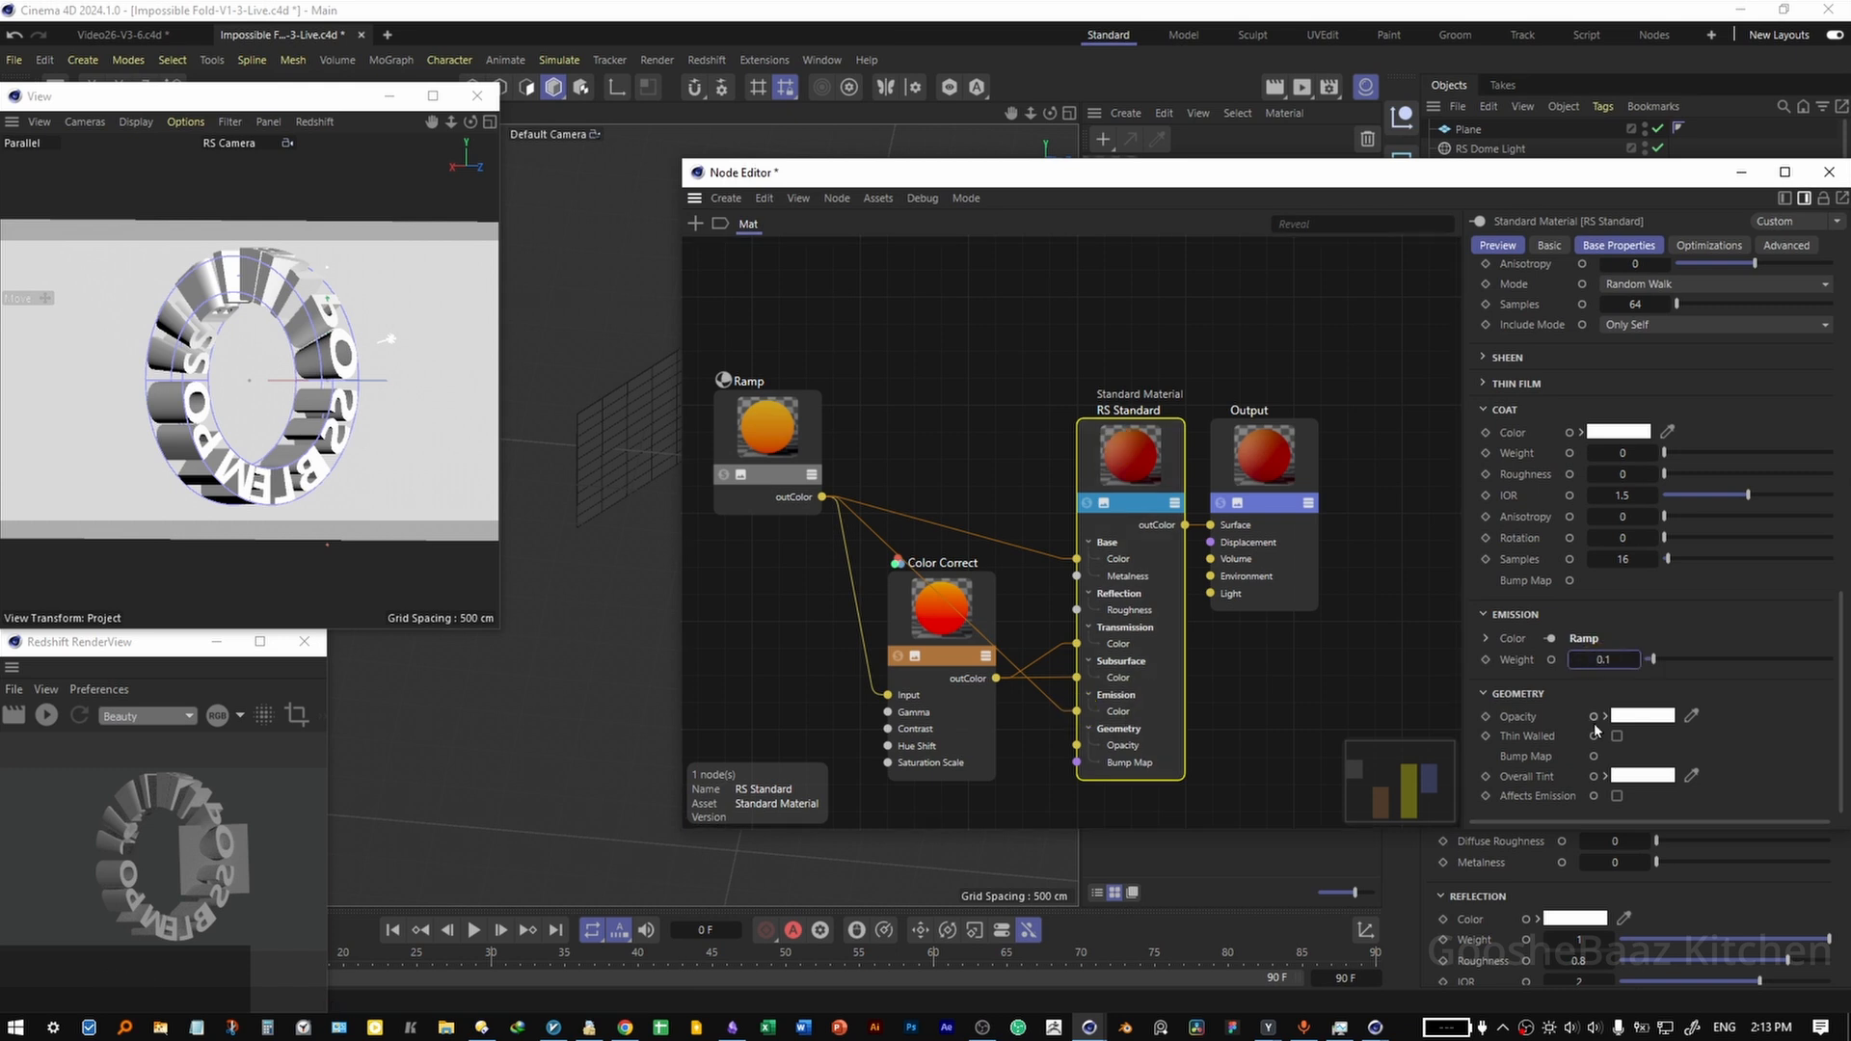
scroll(1629, 482, up, 5)
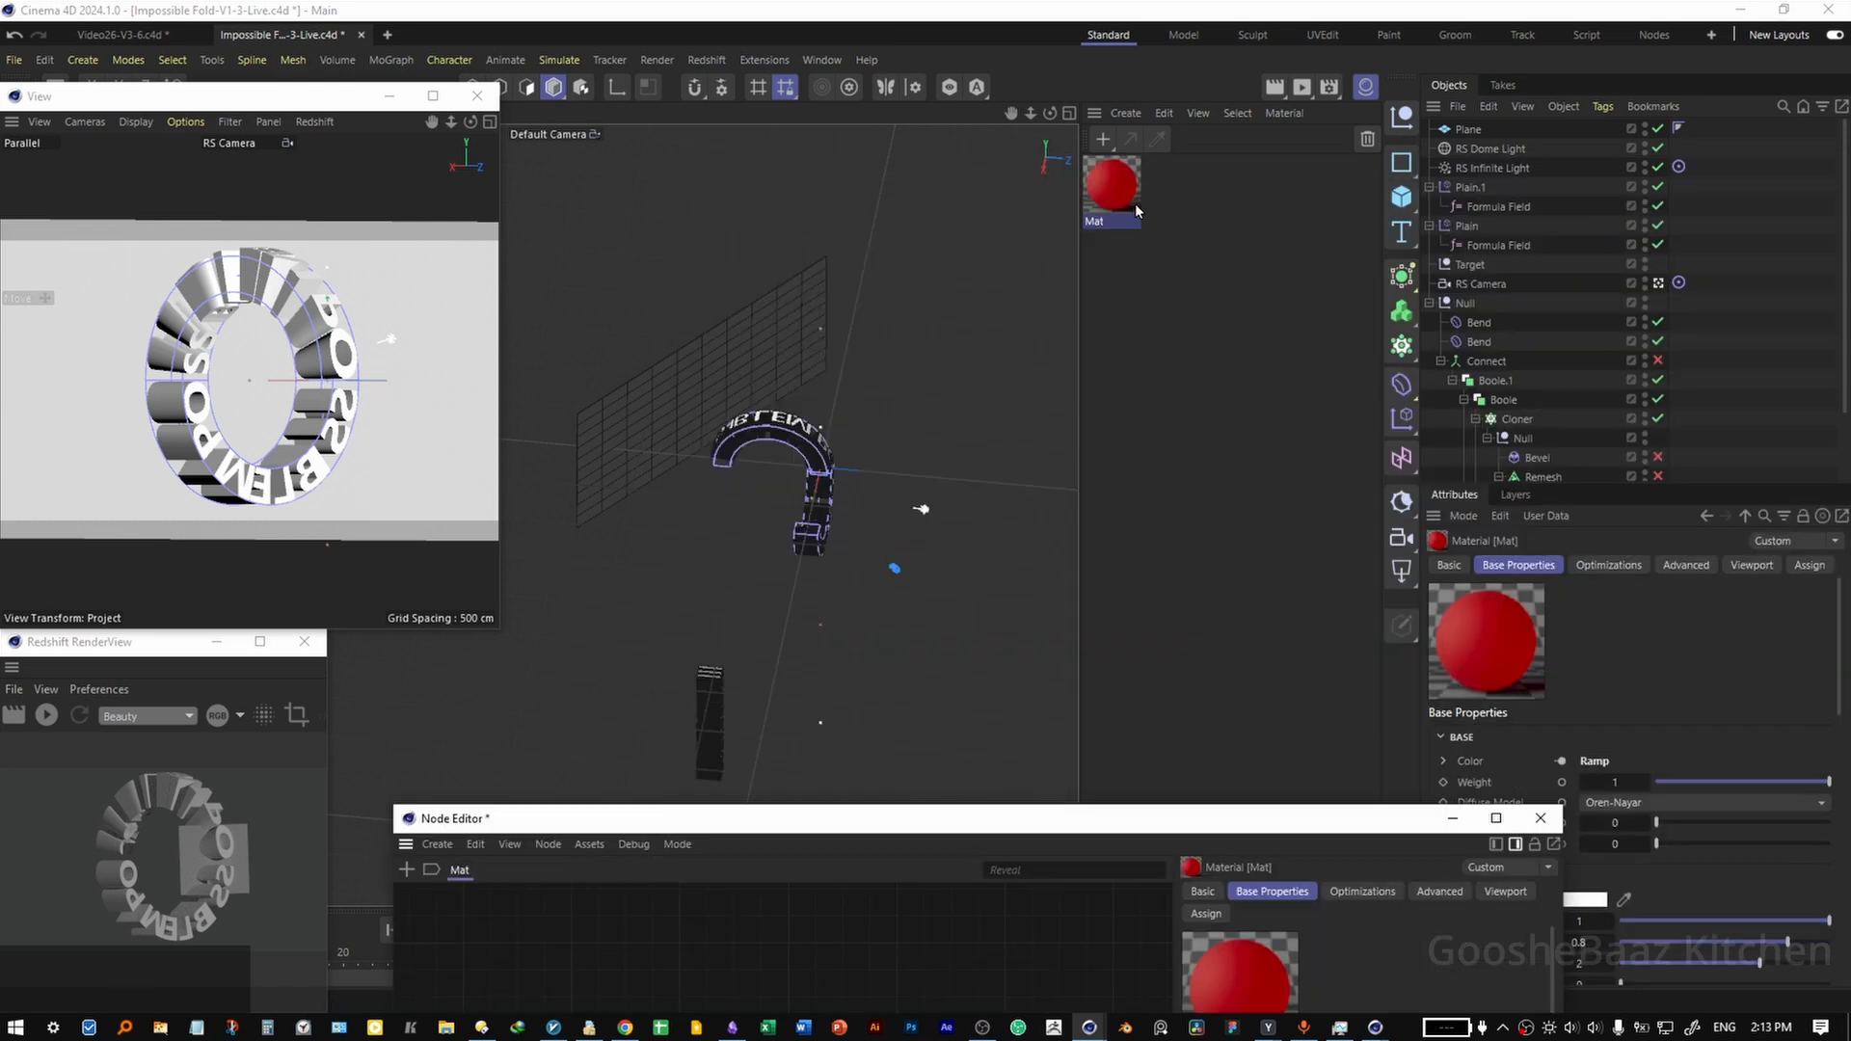
Assign the Mat material to the Null holding the text, and turn off shadow casting for the dome and infinite lights.
key(ctrl+s)
drag(1111, 185, 1472, 305)
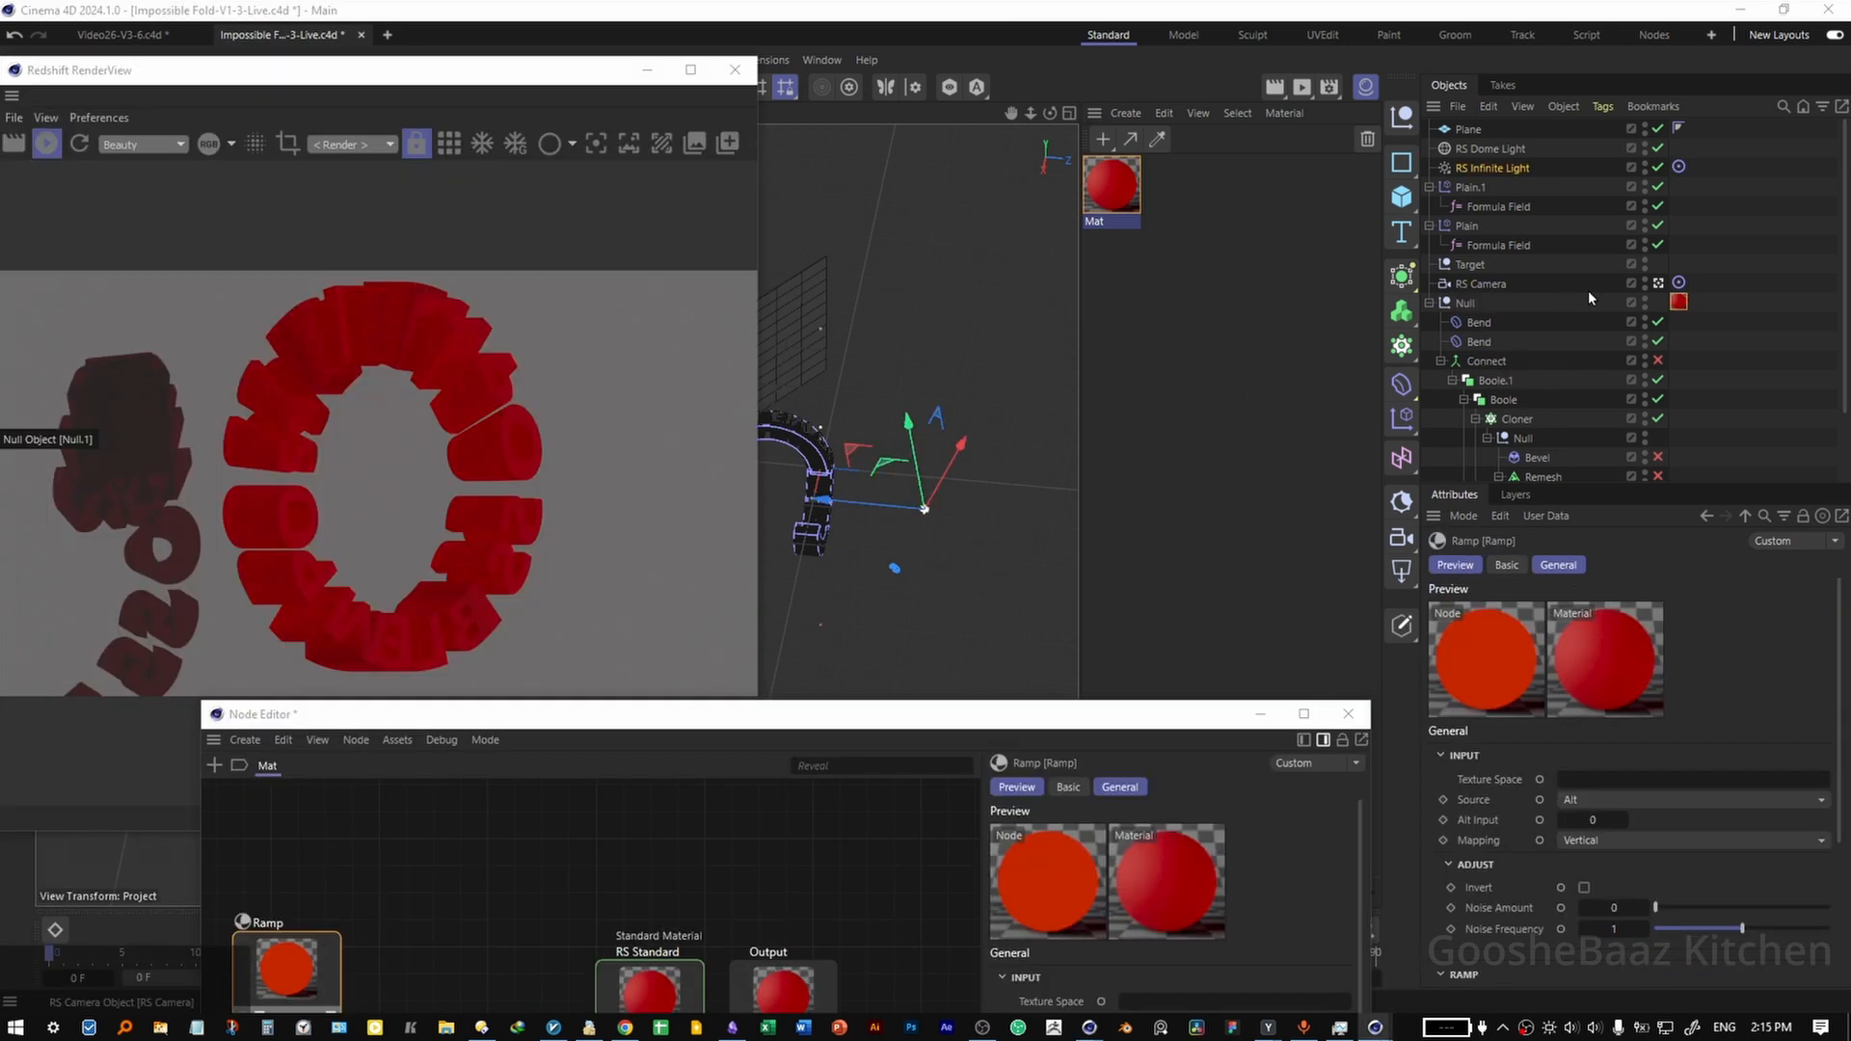
ctrl+click(1494, 149)
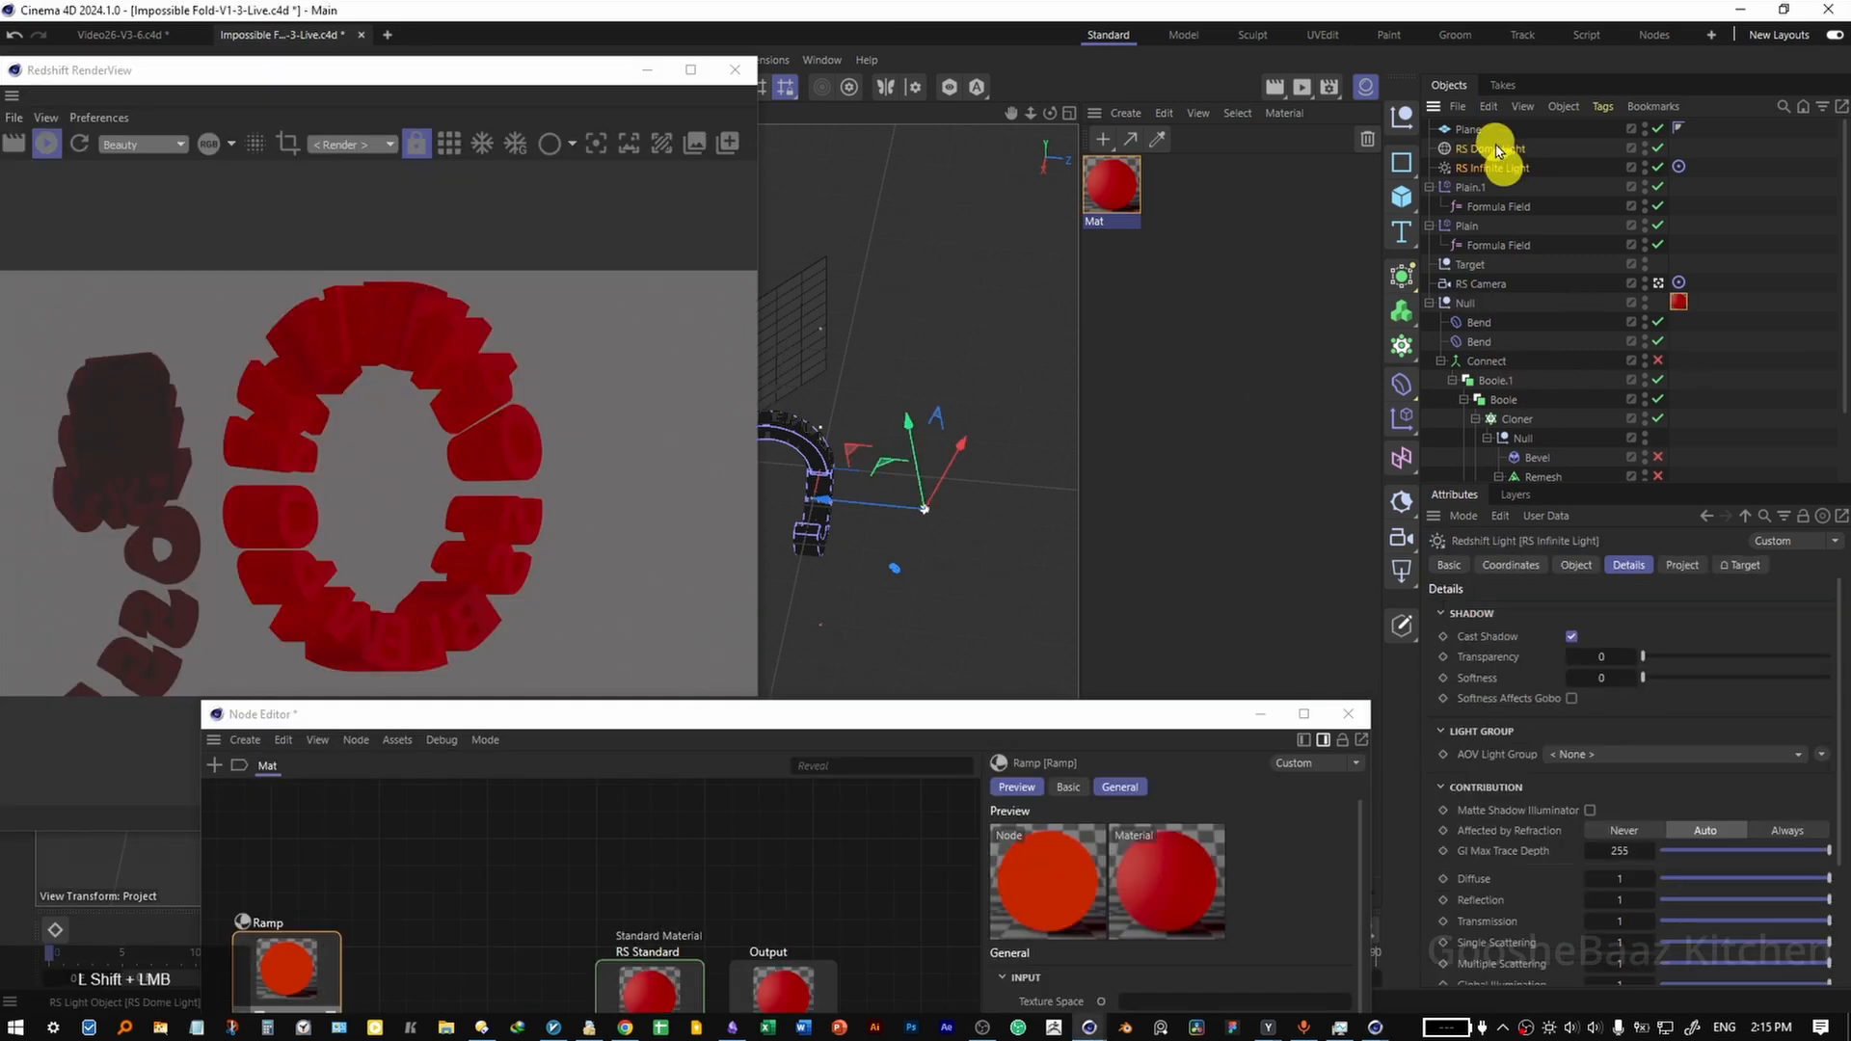
click(1529, 636)
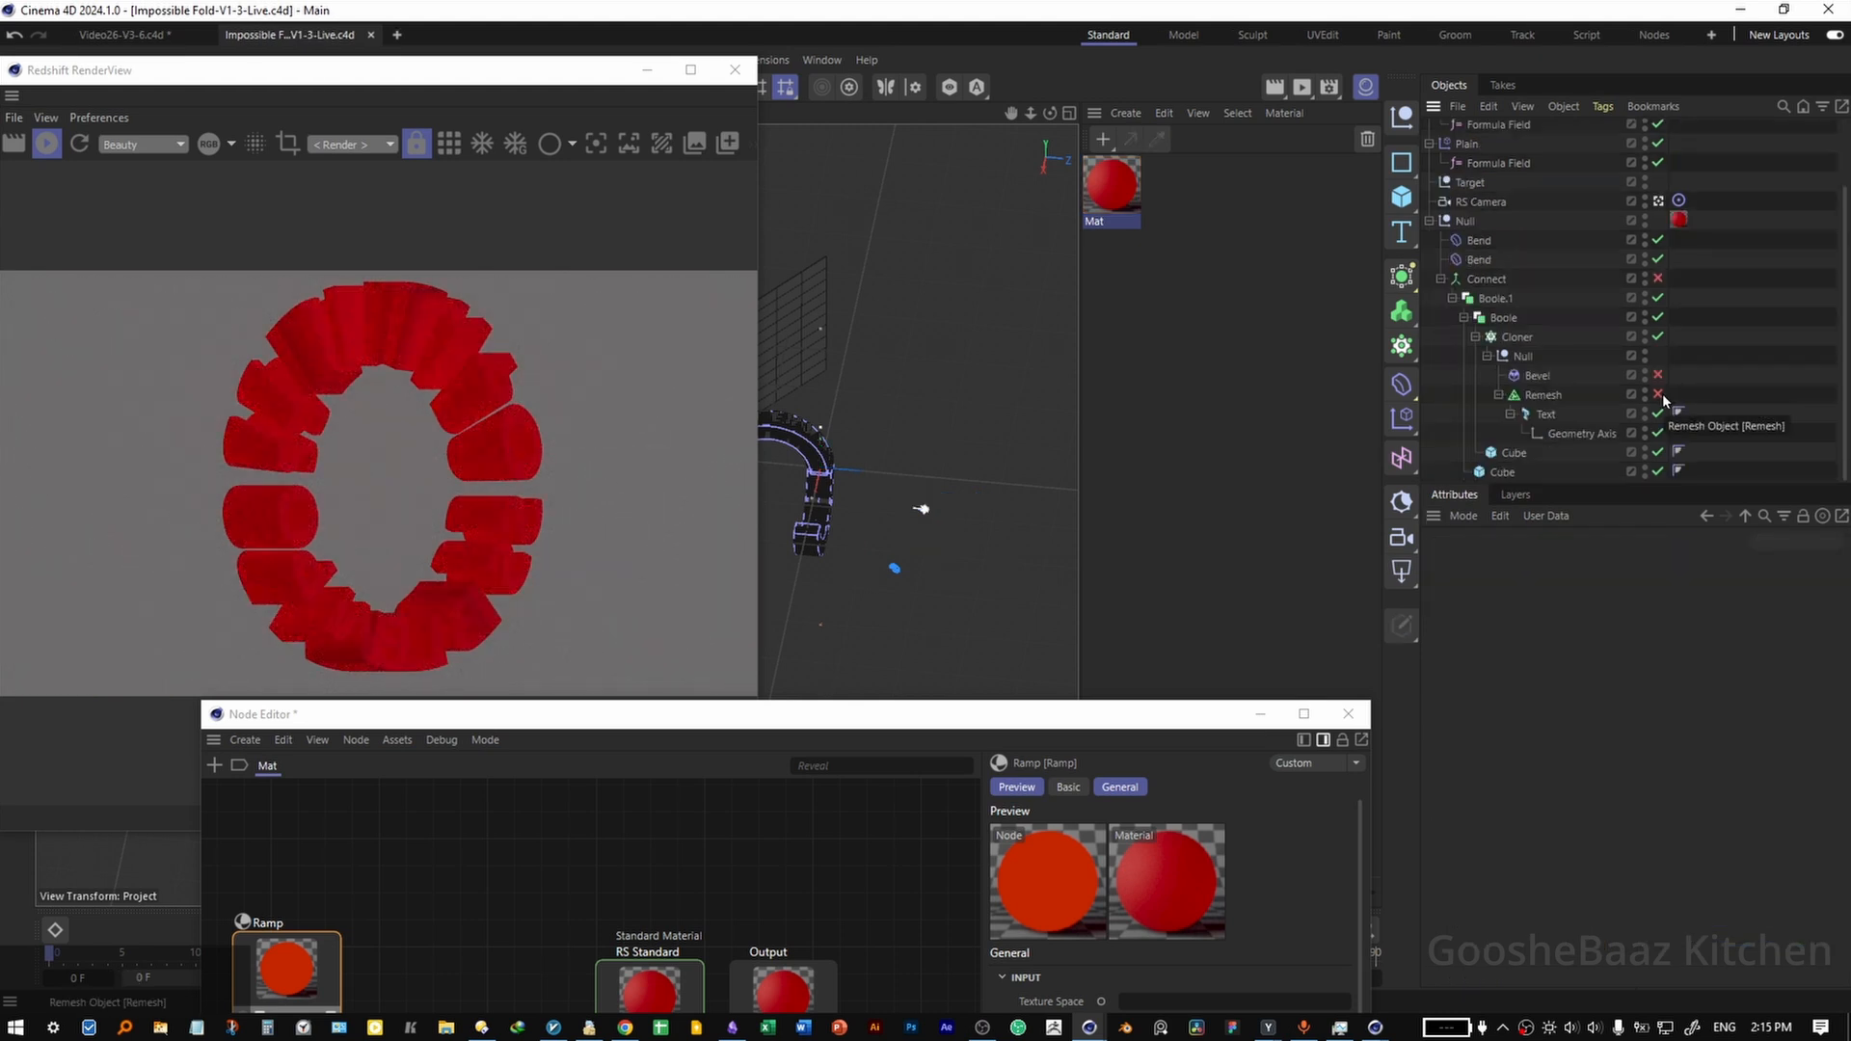
Enable the Remesh and Bevel objects, and place the top-level Null inside a Subdivision Surface.
drag(1660, 395, 1662, 378)
click(1688, 367)
click(1462, 220)
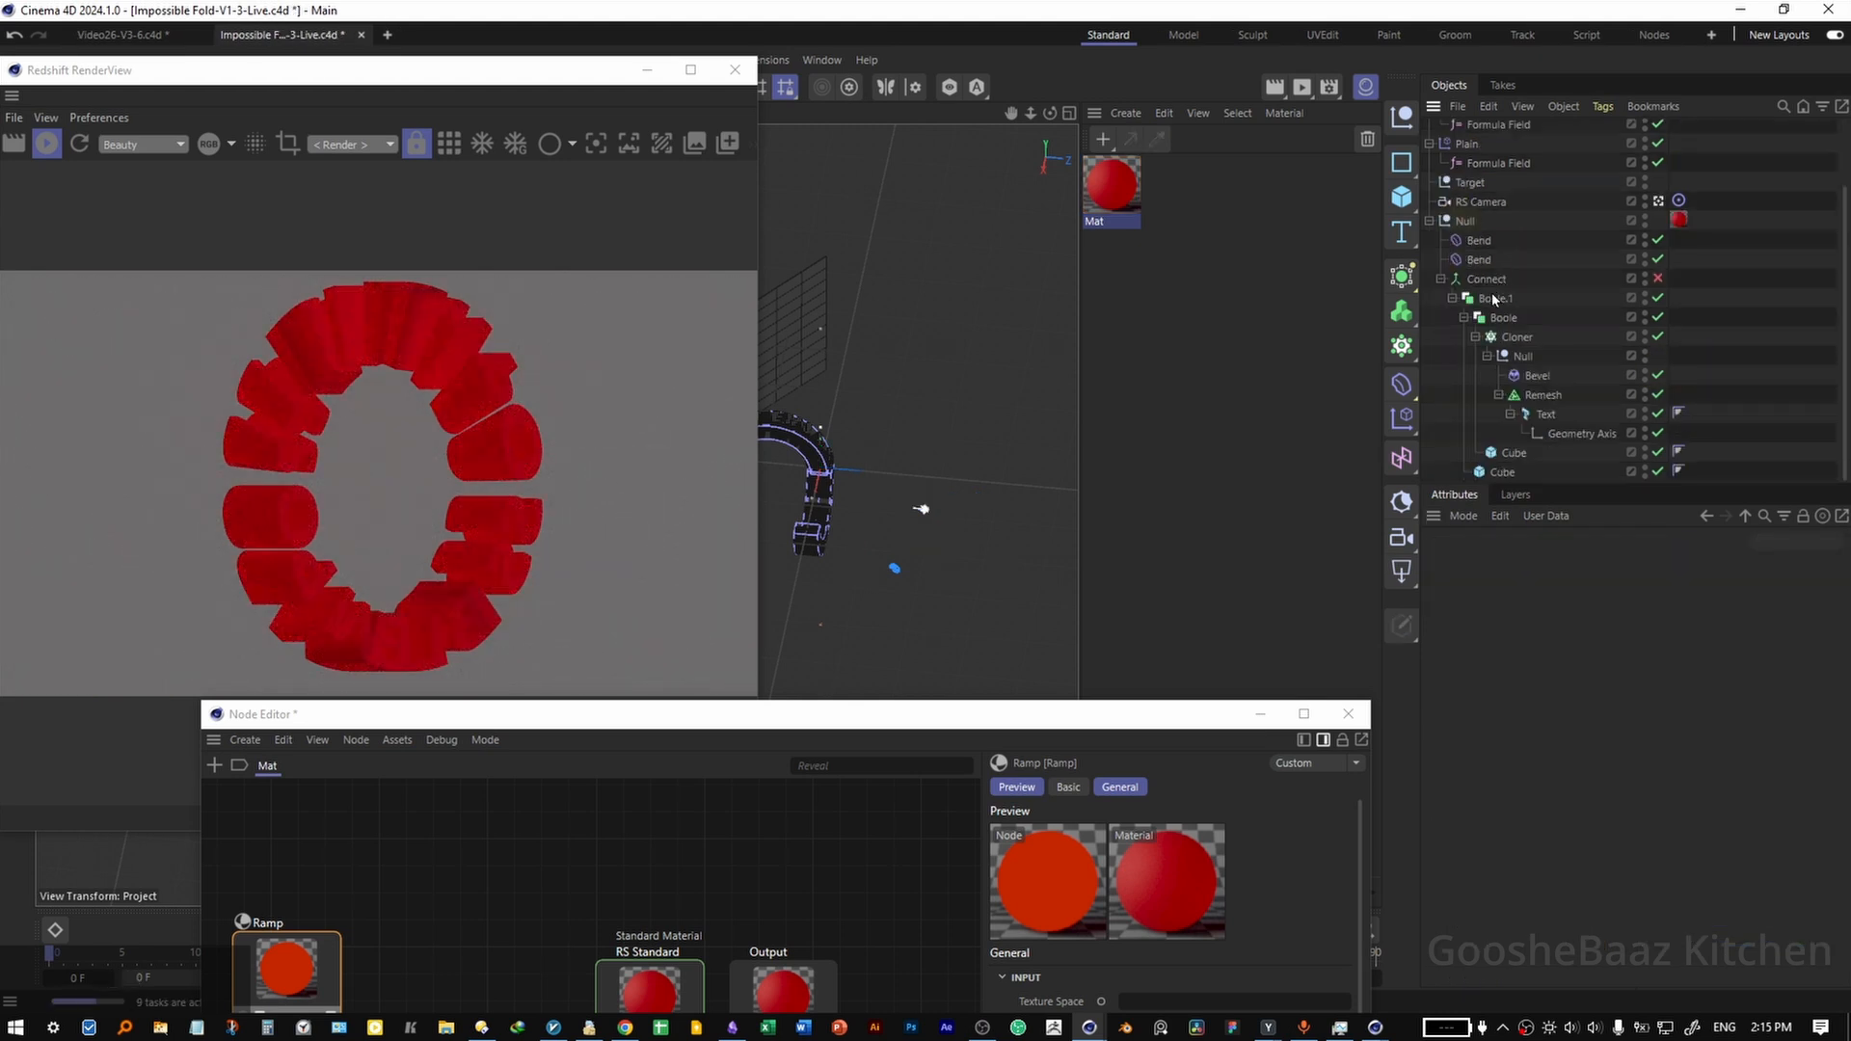
alt+click(1396, 277)
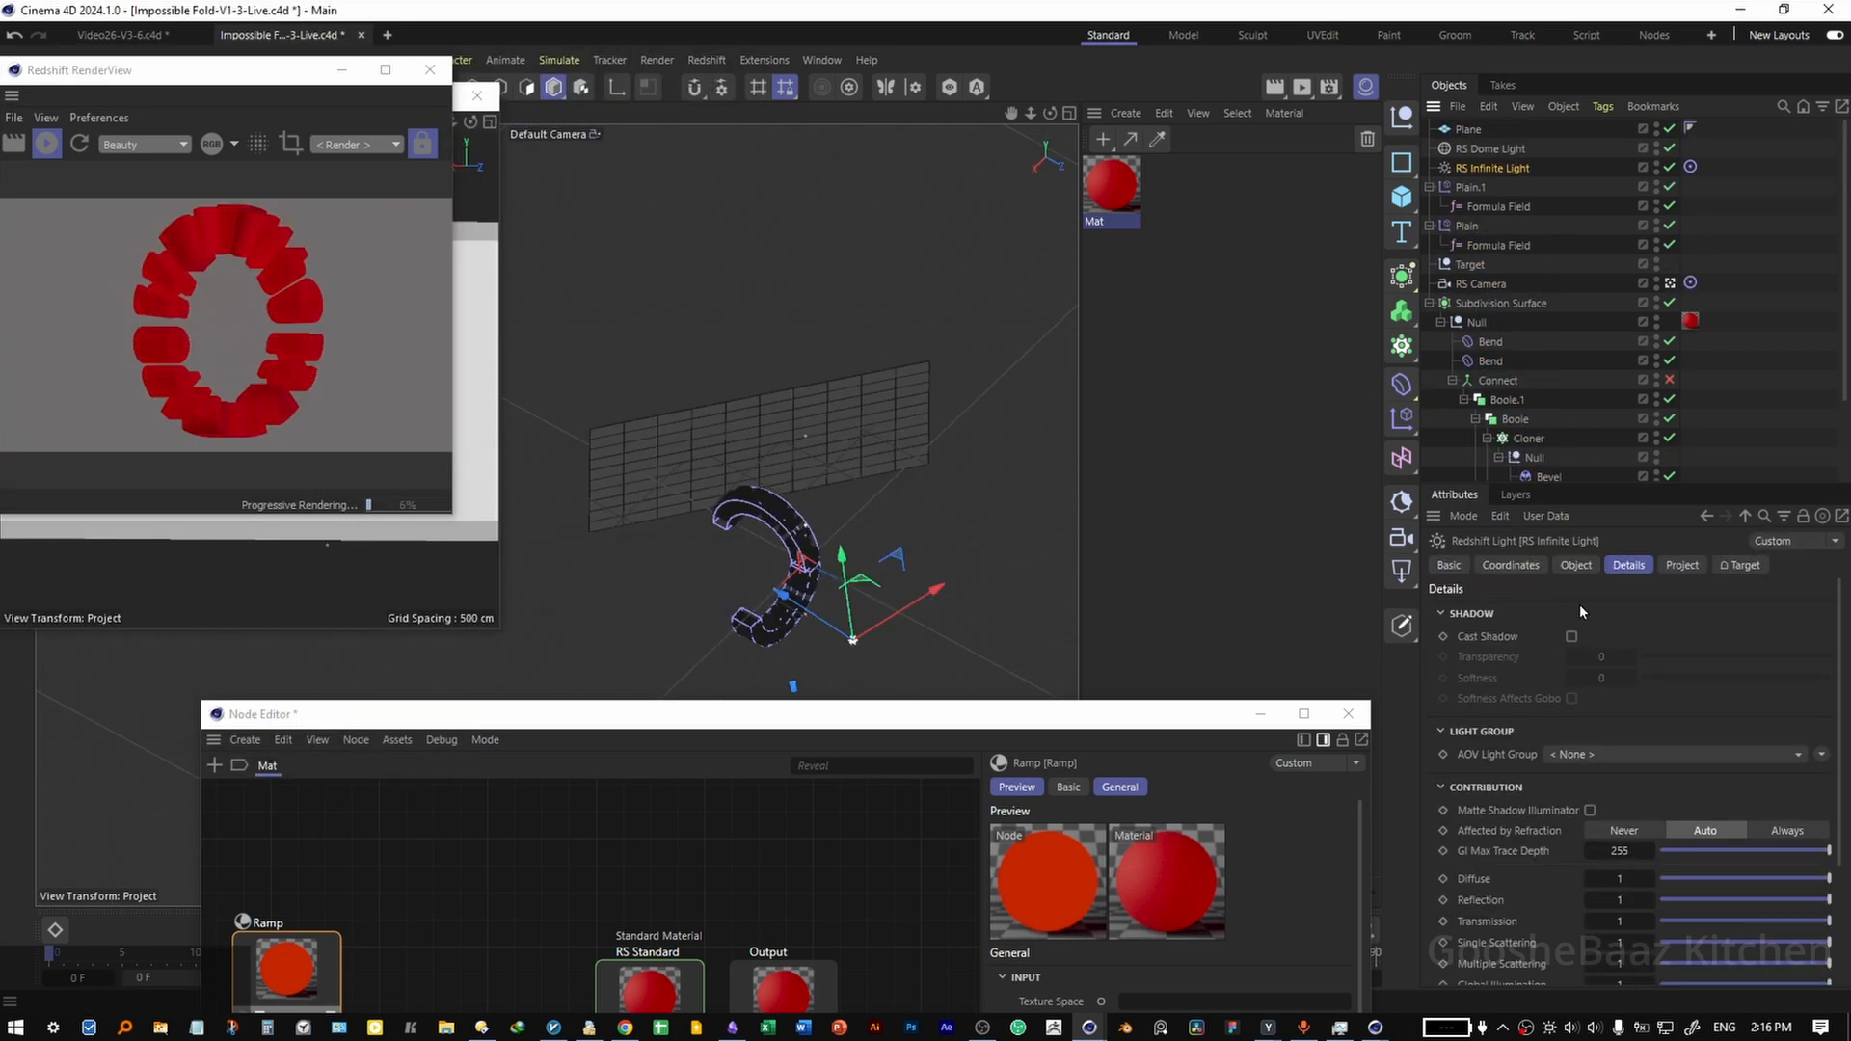
Reposition the RS Infinite Light, lower the red material's emission weight, and save the project.
click(1577, 567)
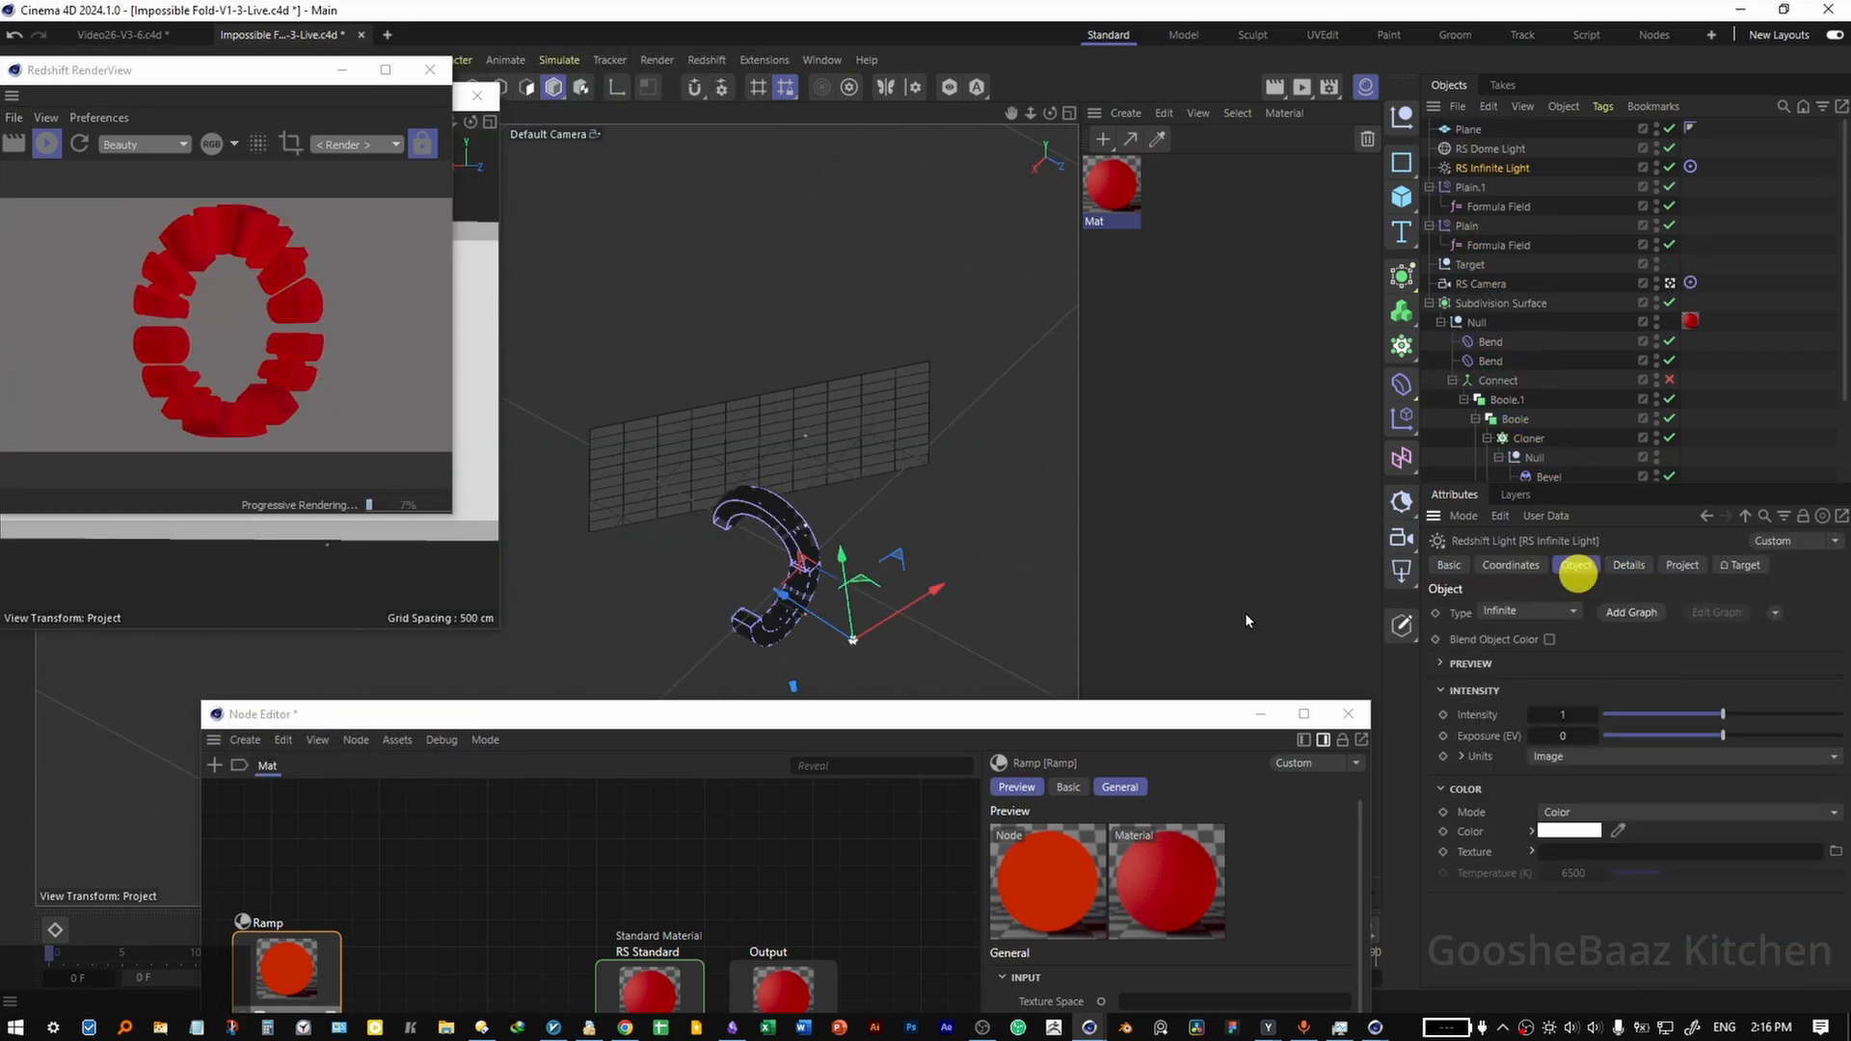
drag(939, 511, 946, 434)
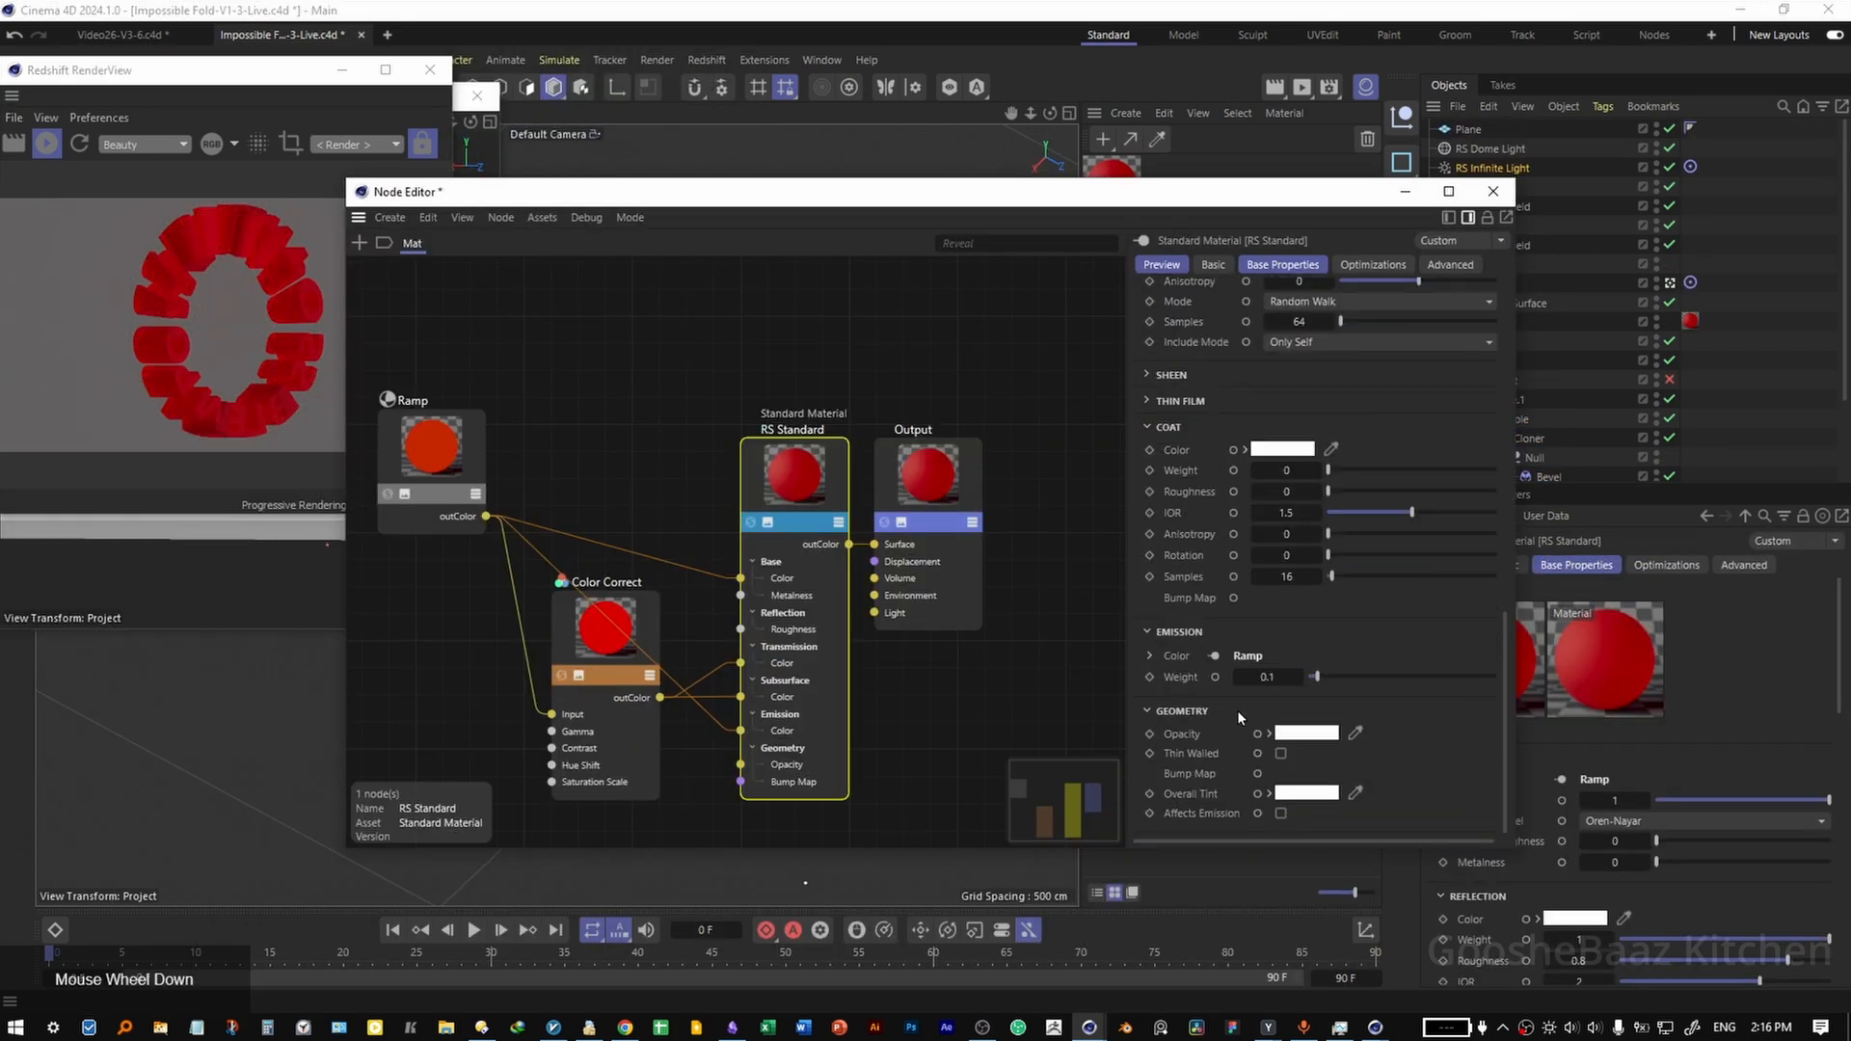
drag(1312, 677, 1280, 680)
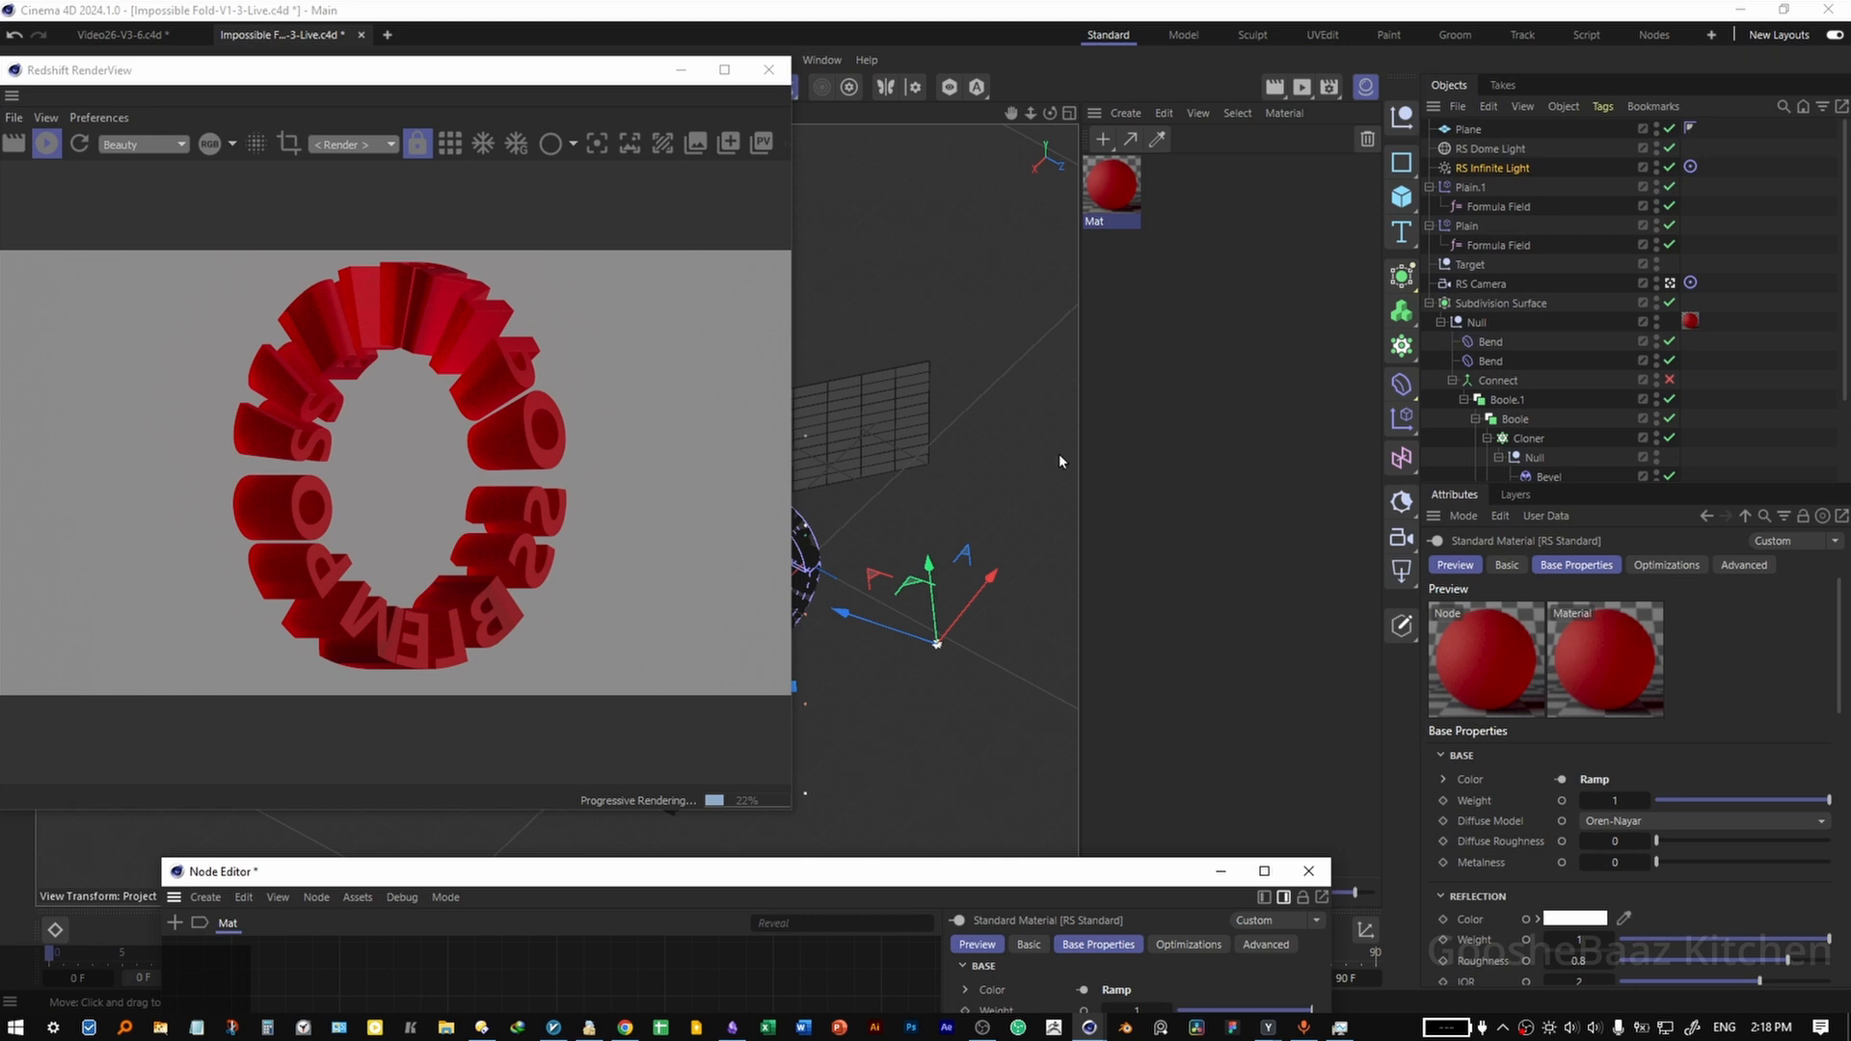
key(ctrl+s)
Create a second Redshift material and assign it to the background Plane.
click(1236, 350)
double_click(1221, 310)
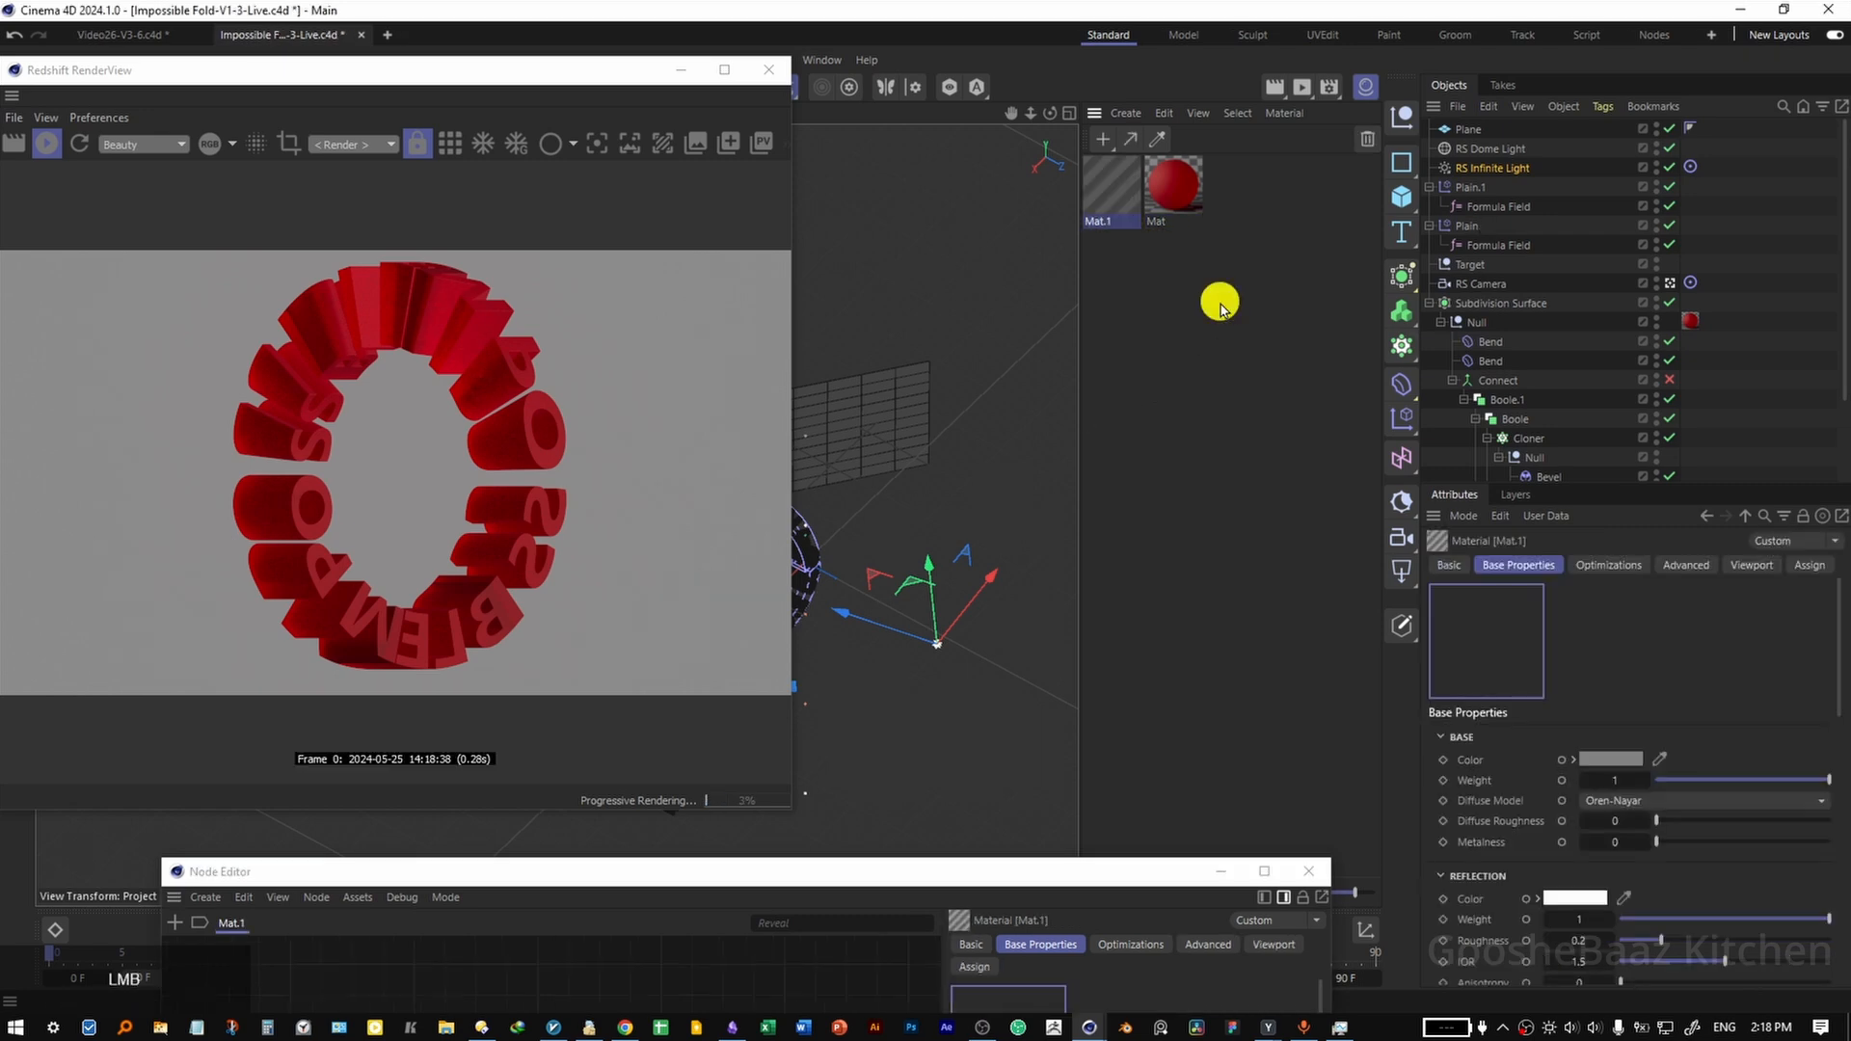
drag(1111, 183, 1473, 129)
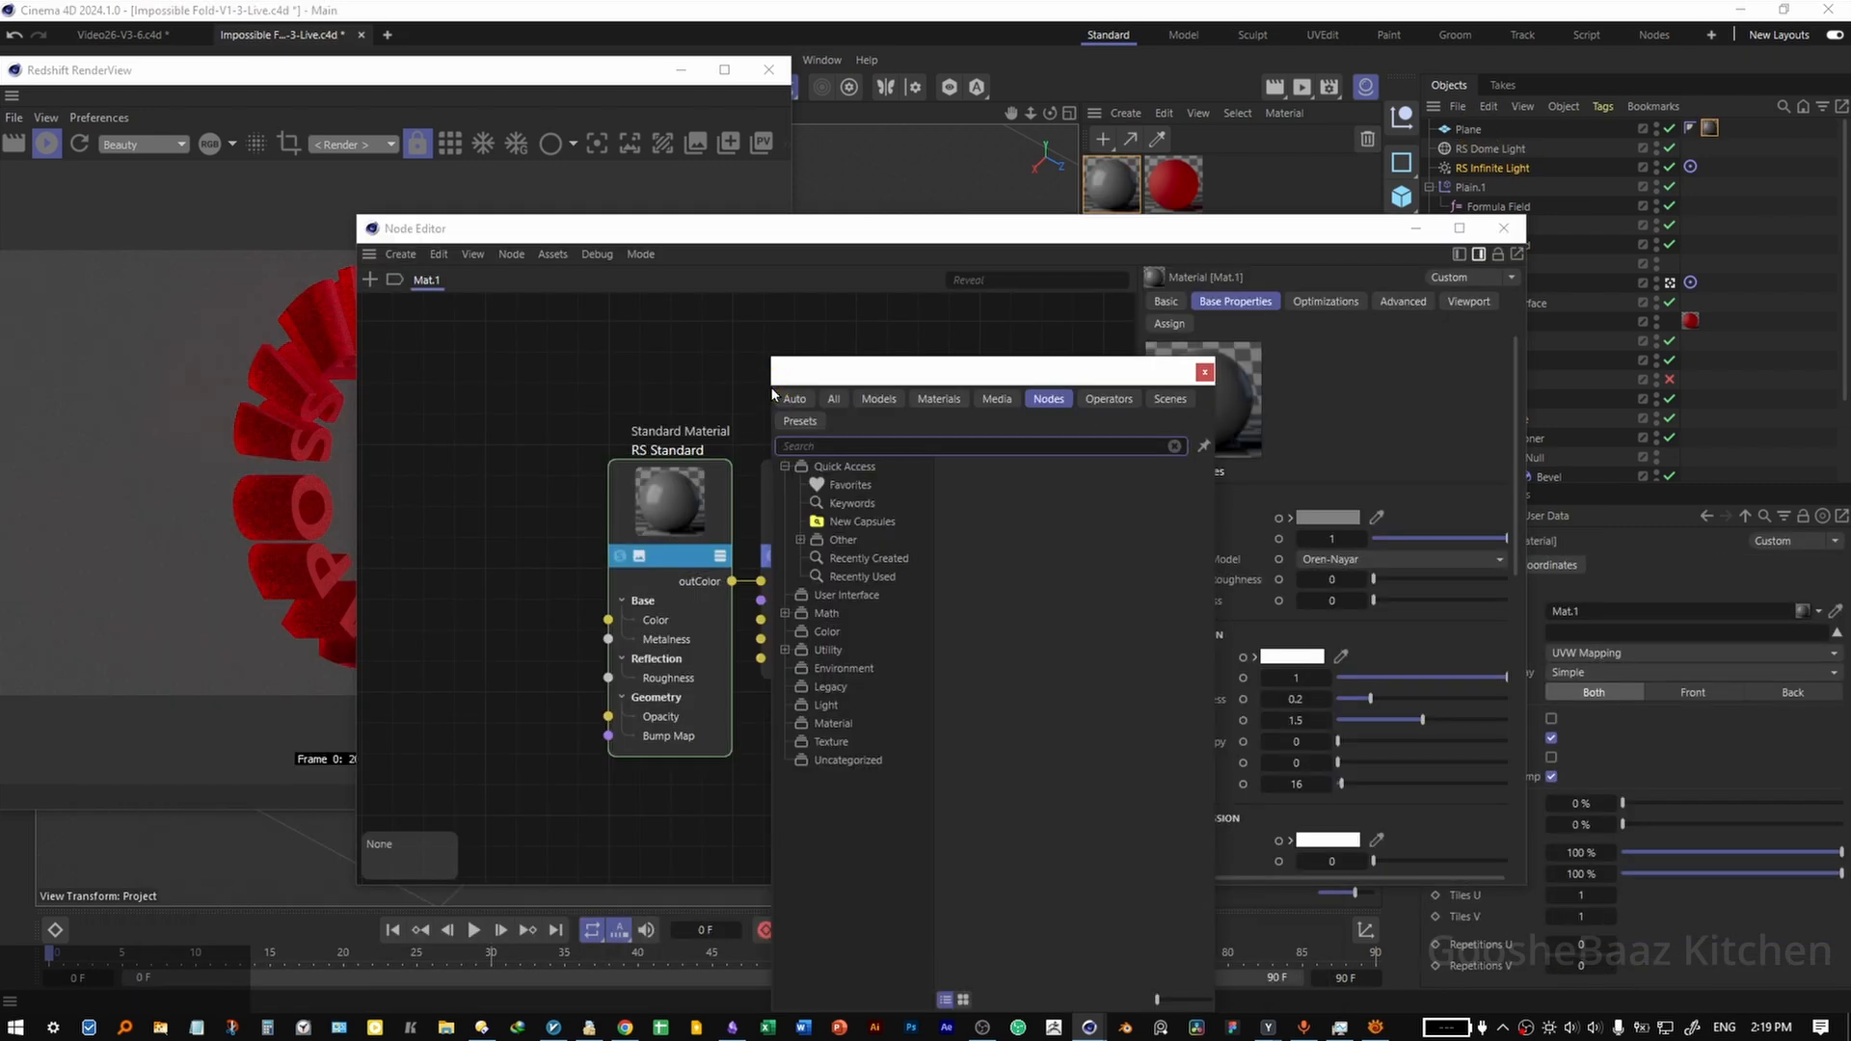
Add a Ramp node to the Plane's material, with a deep blue start colour and a light blue end colour.
click(1203, 374)
double_click(937, 373)
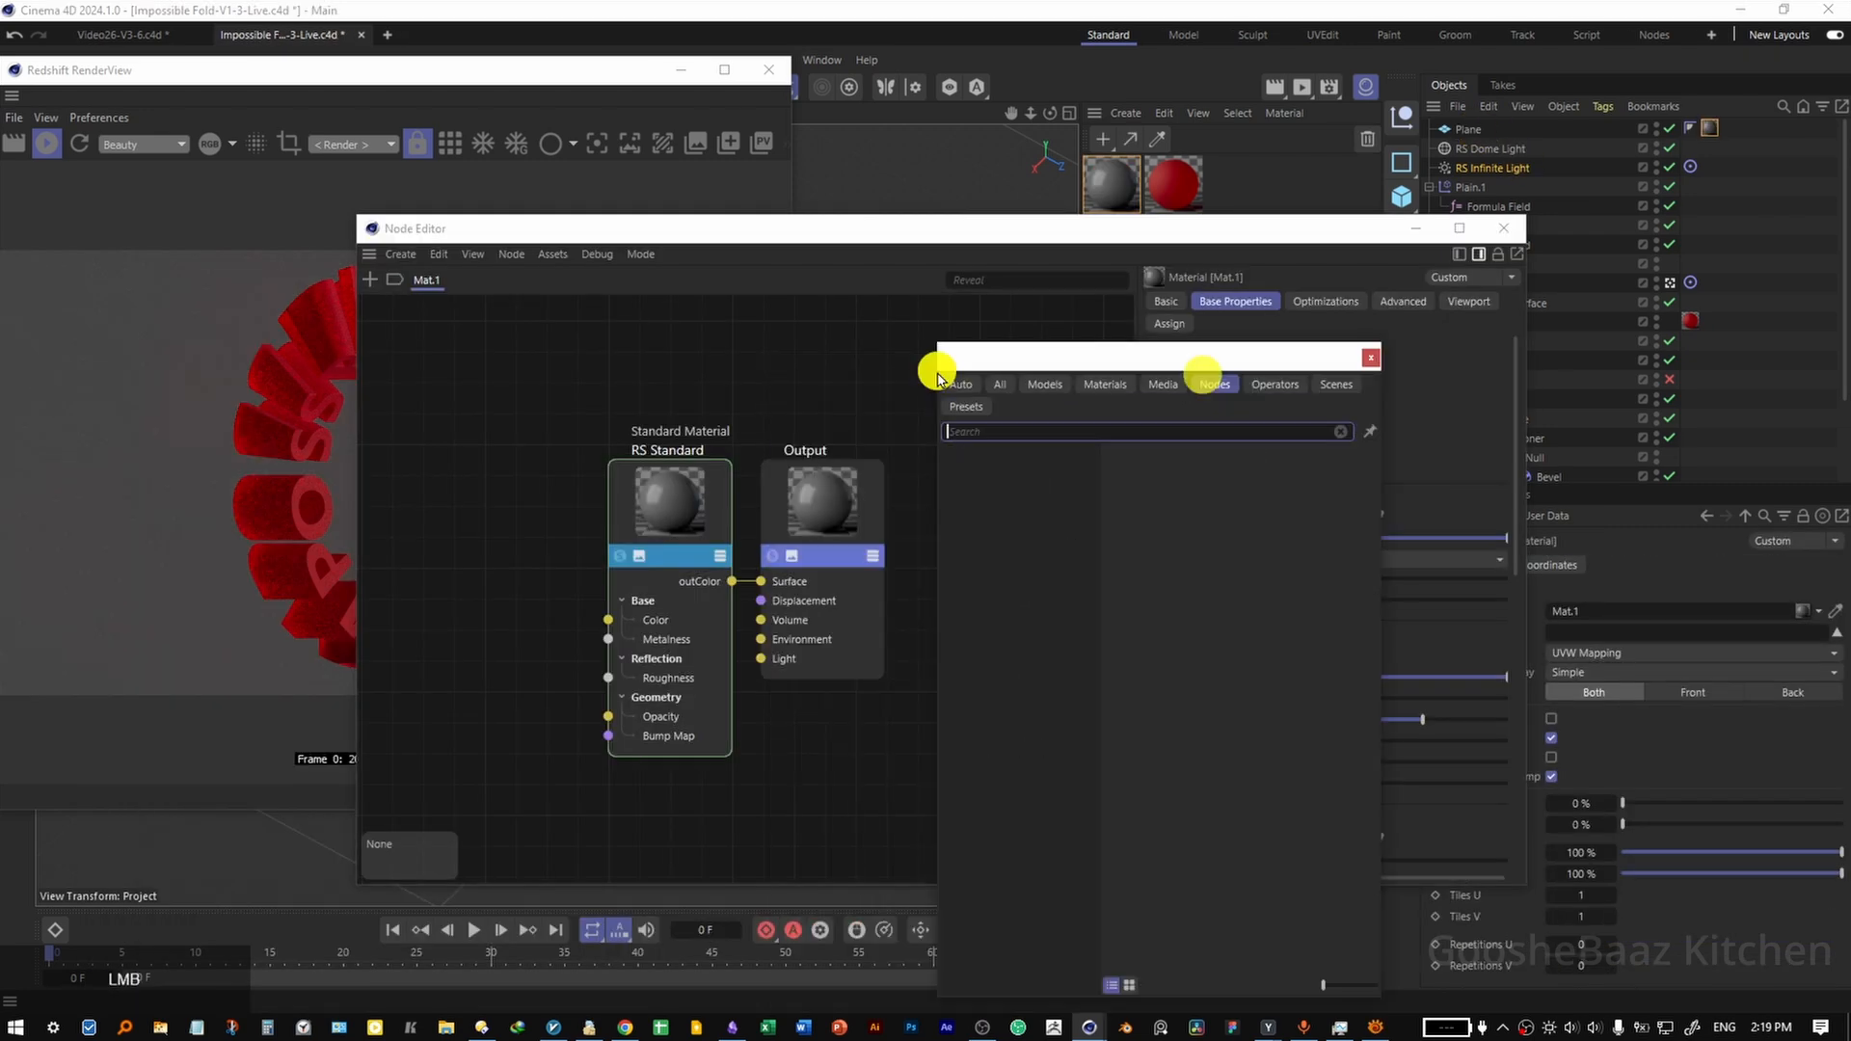
text(ramp)
key(Return)
click(1166, 771)
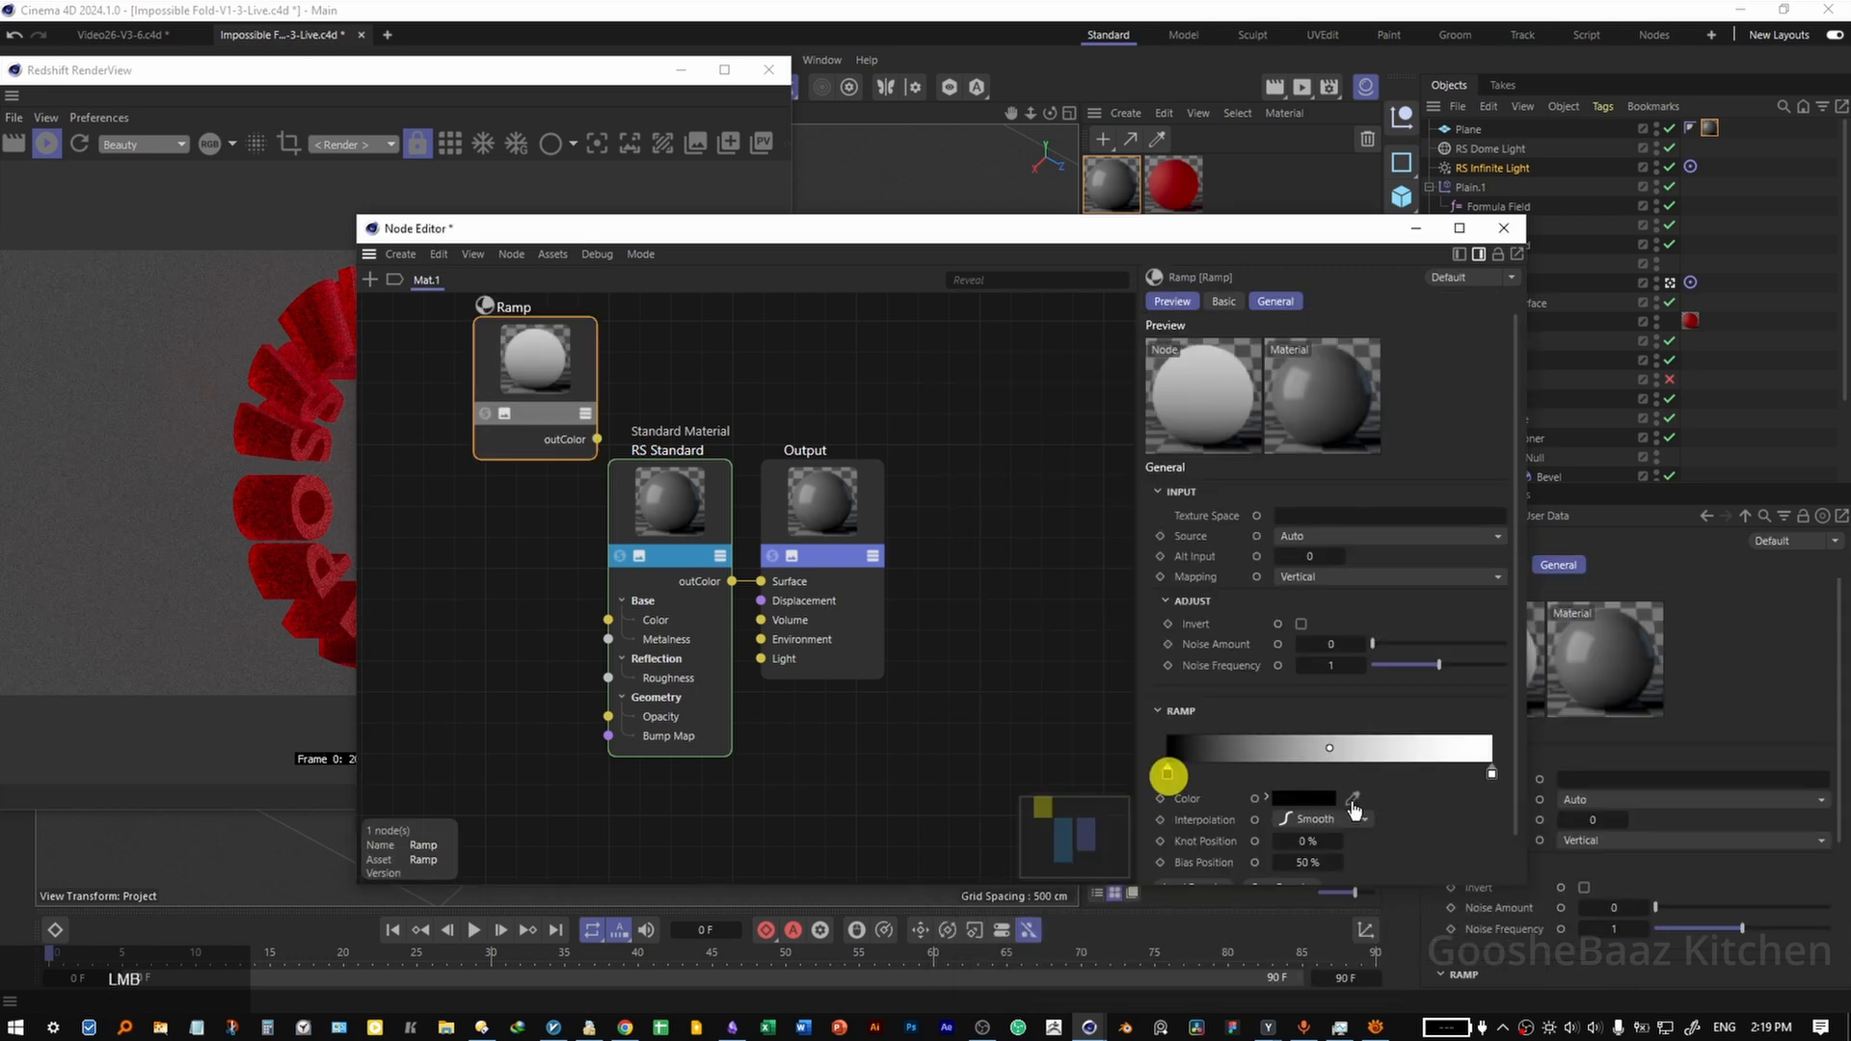
click(1352, 799)
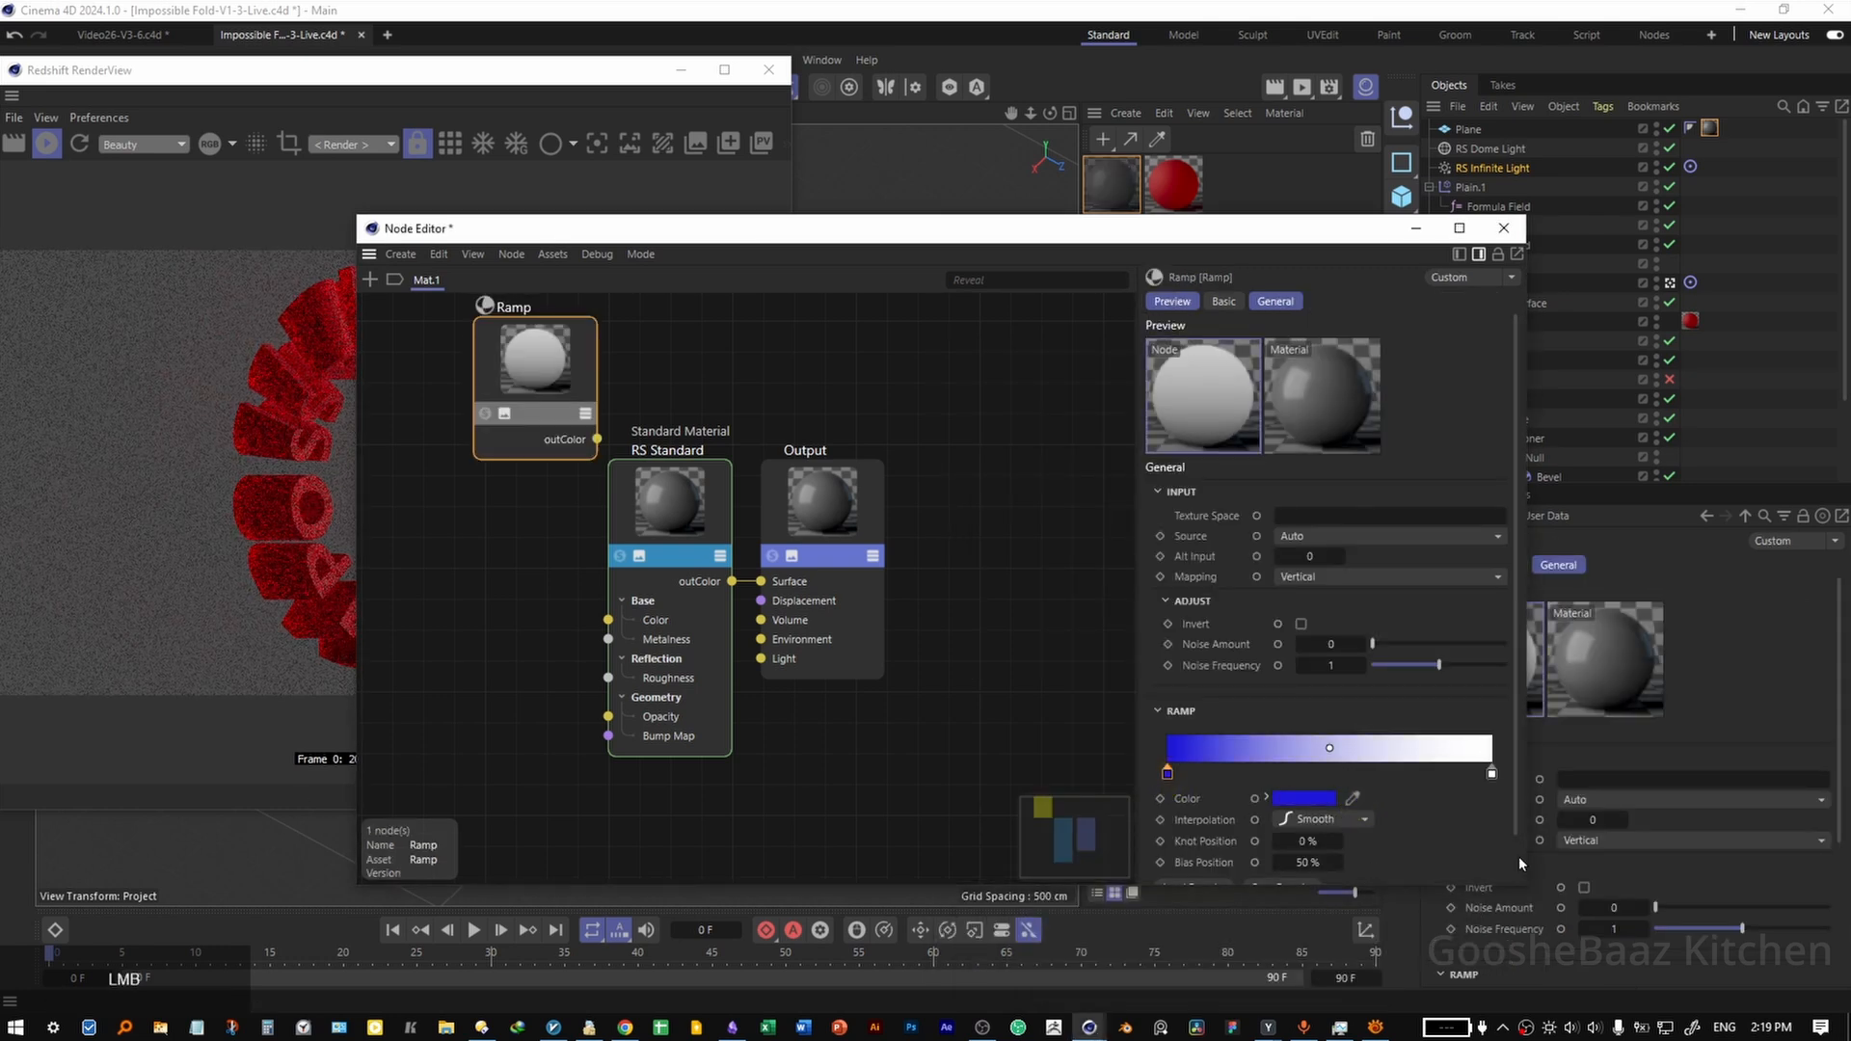
click(1491, 773)
click(1348, 798)
Raise the RS Standard node's emission weight to about 1.2, expose its Emission colour input and connect the Ramp to it.
click(670, 496)
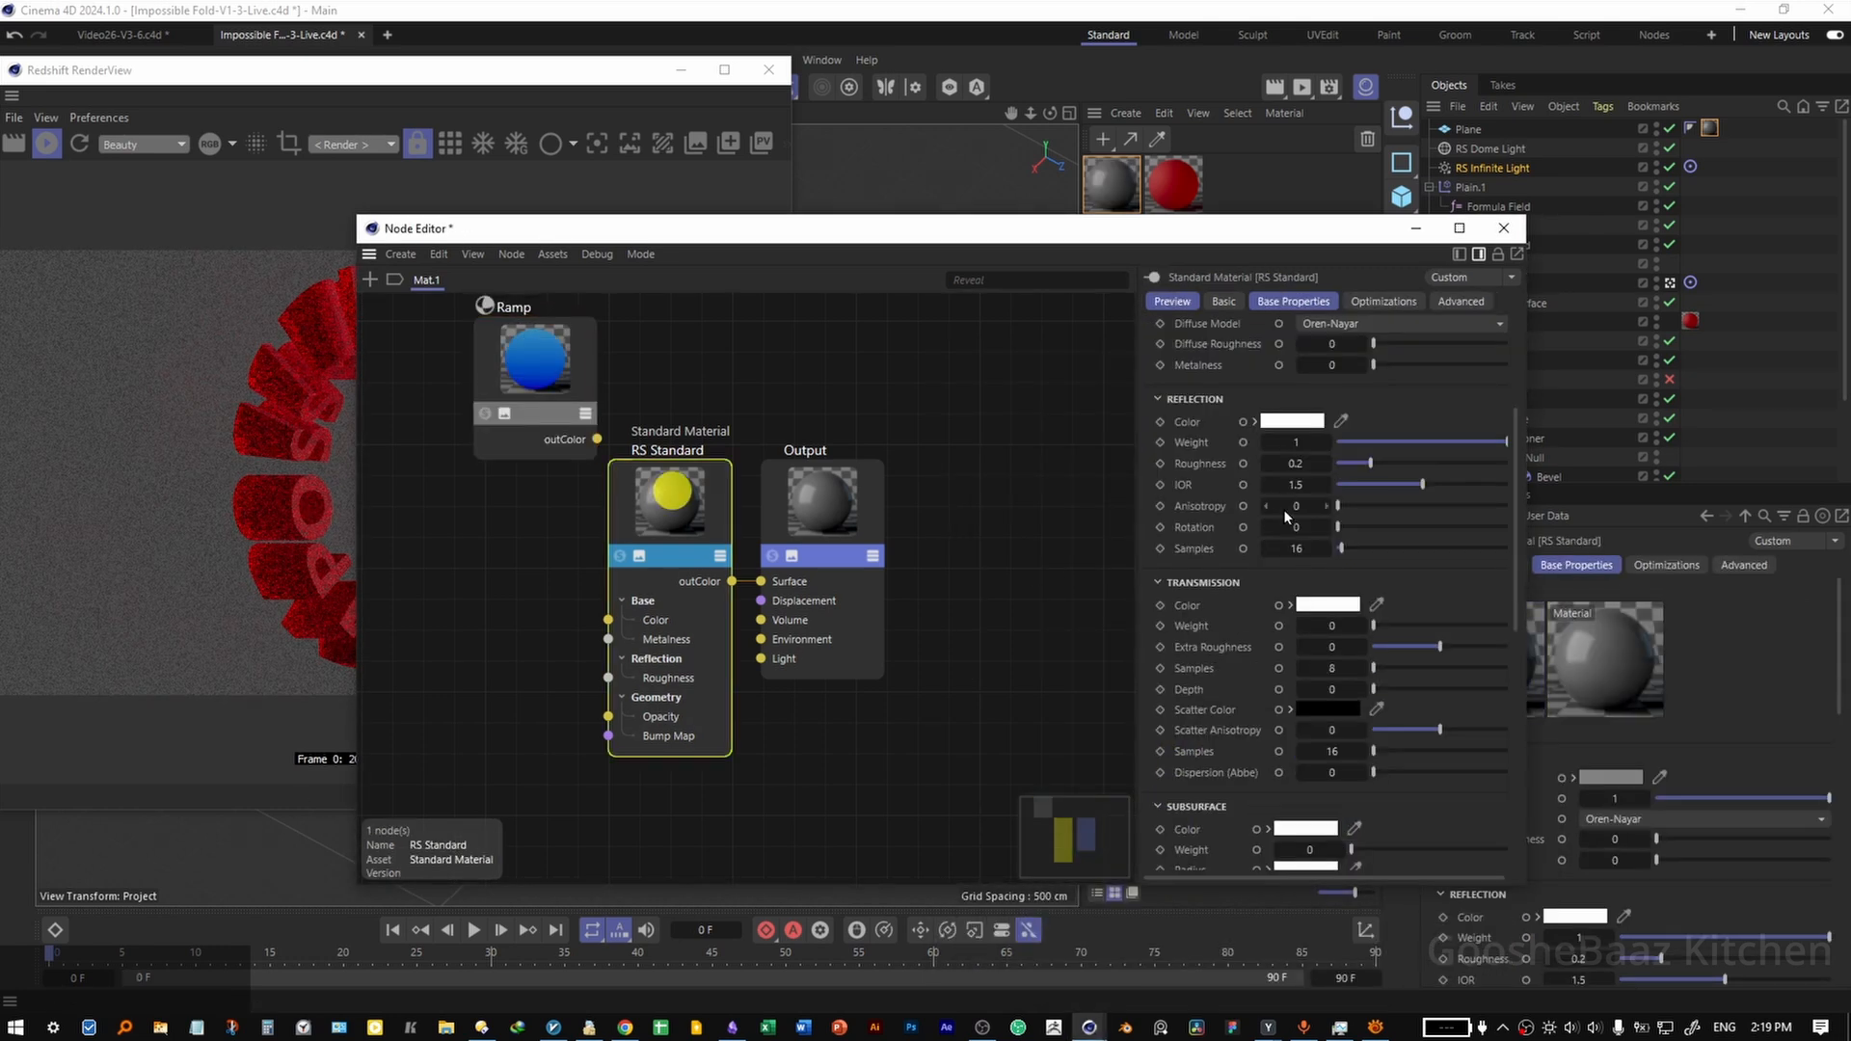
scroll(1344, 750, down, 10)
drag(1326, 713, 1438, 713)
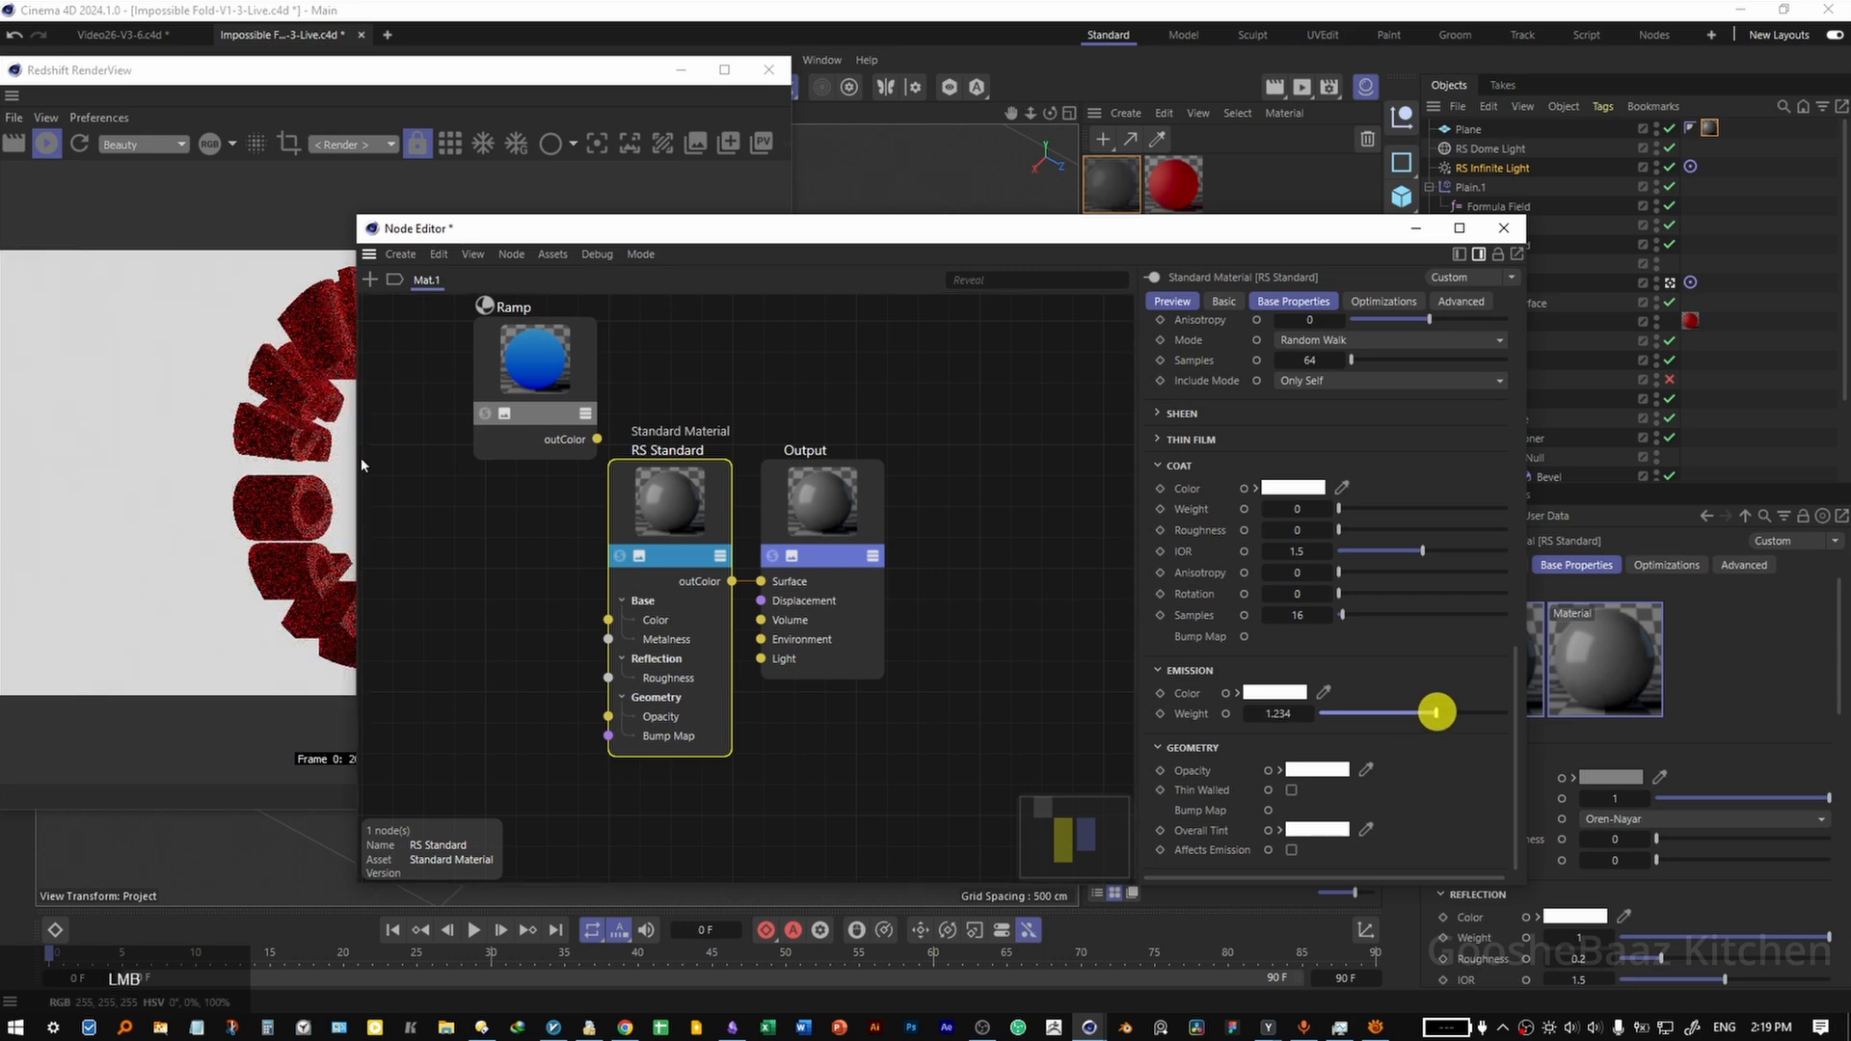
double_click(1227, 693)
drag(597, 438, 607, 718)
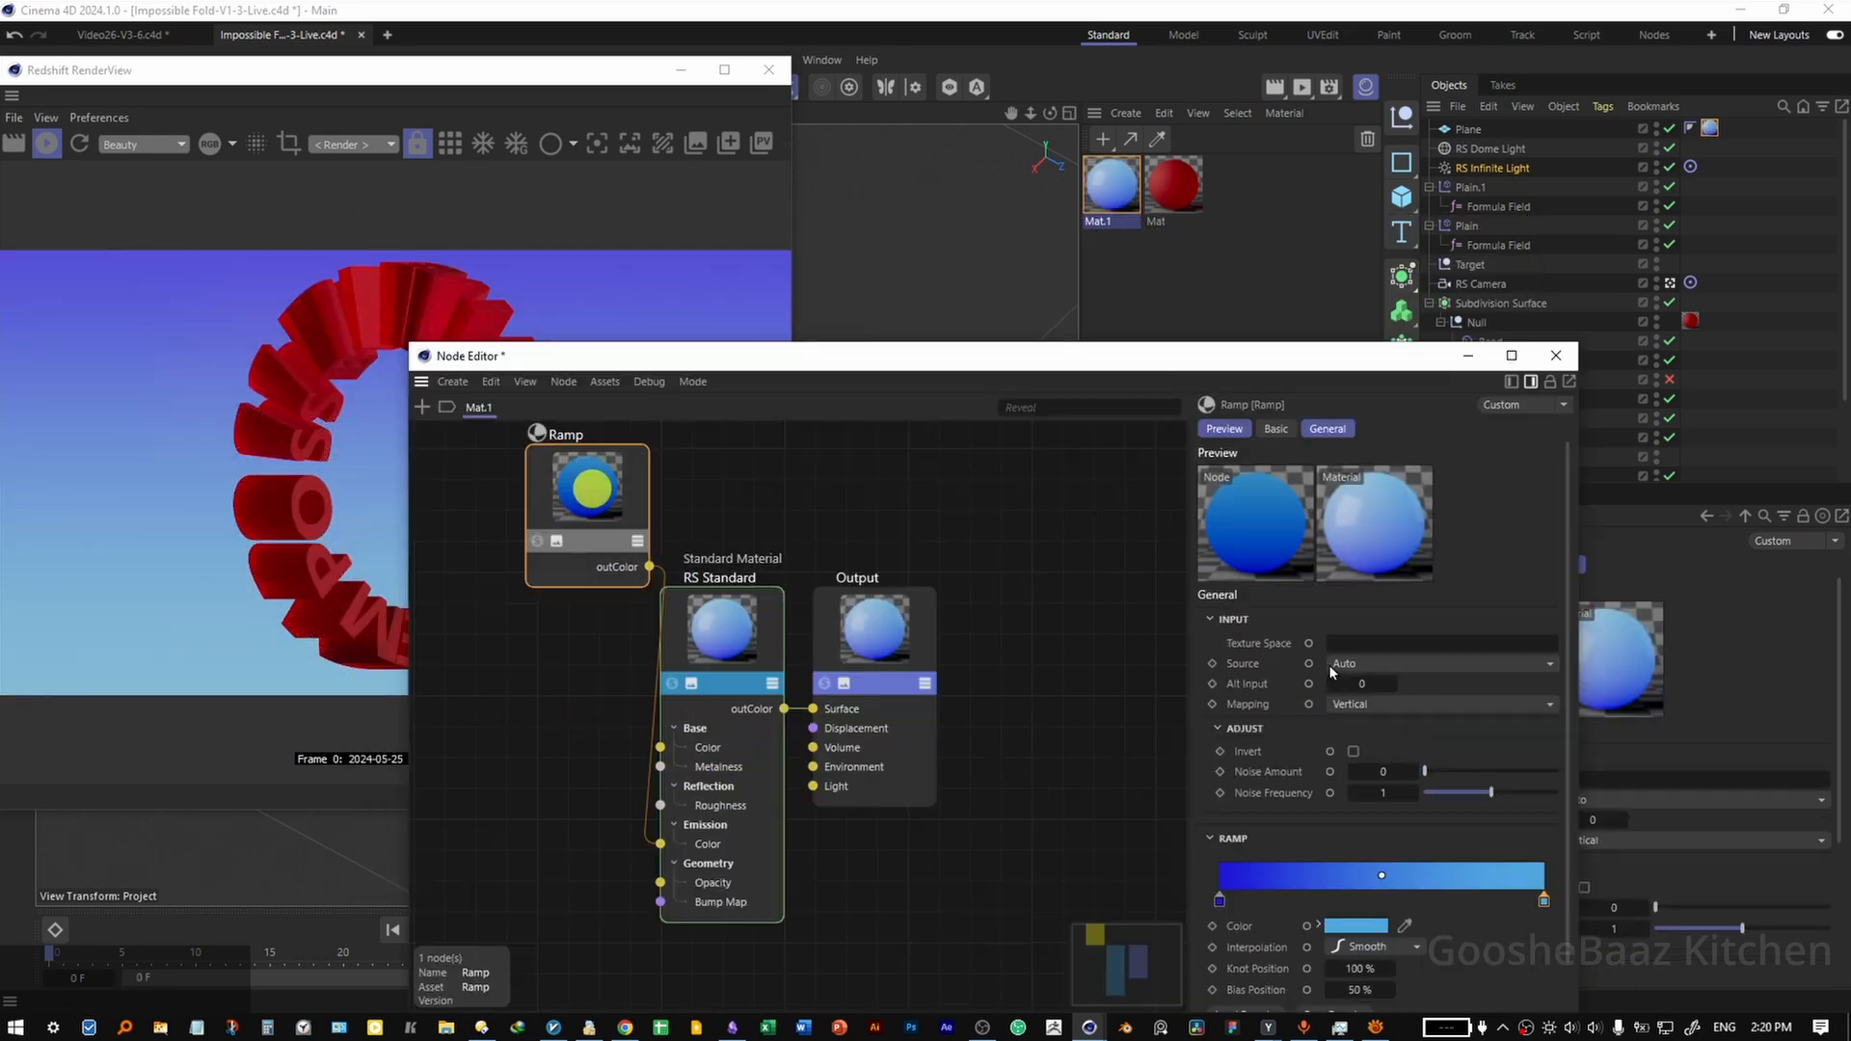
Set the background Ramp's mapping to Horizontal.
click(1388, 704)
click(1367, 766)
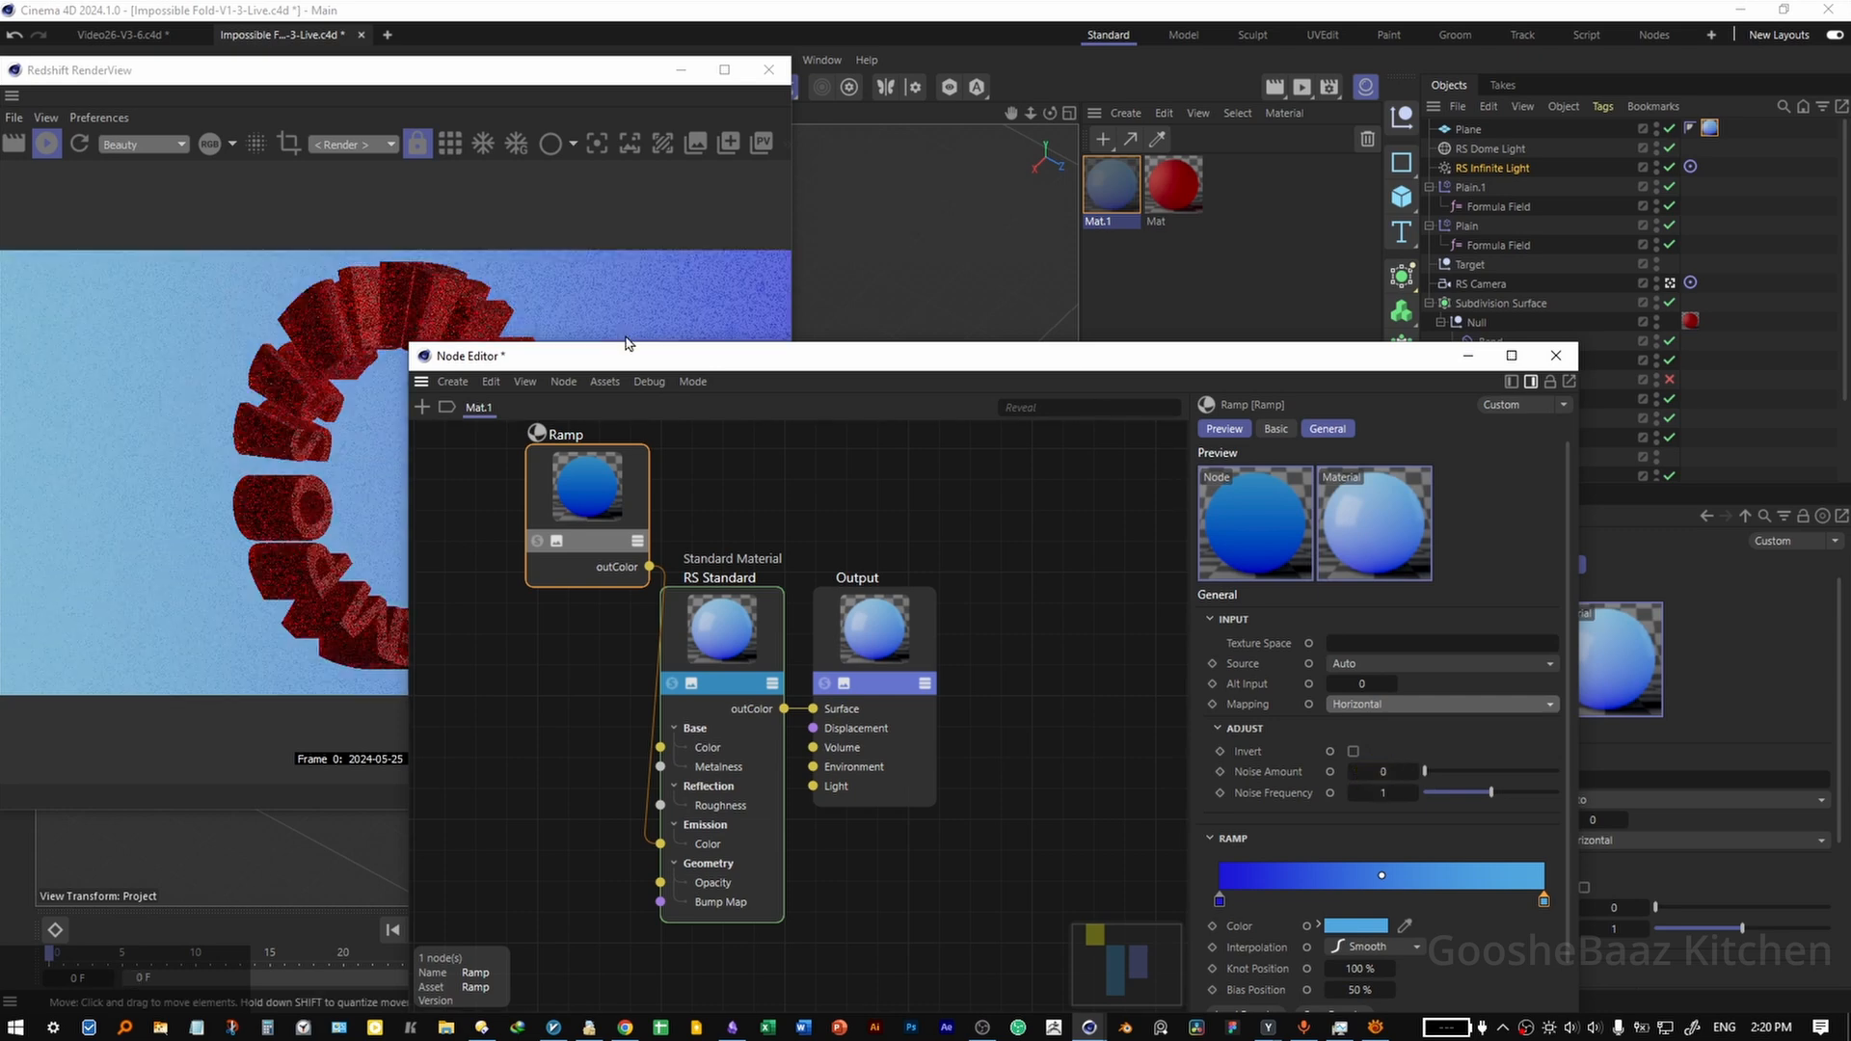
drag(622, 357, 1000, 227)
Darken the Ramp's start blue with its knot at about 26%, and connect the Ramp to the Base colour input as well.
double_click(1412, 766)
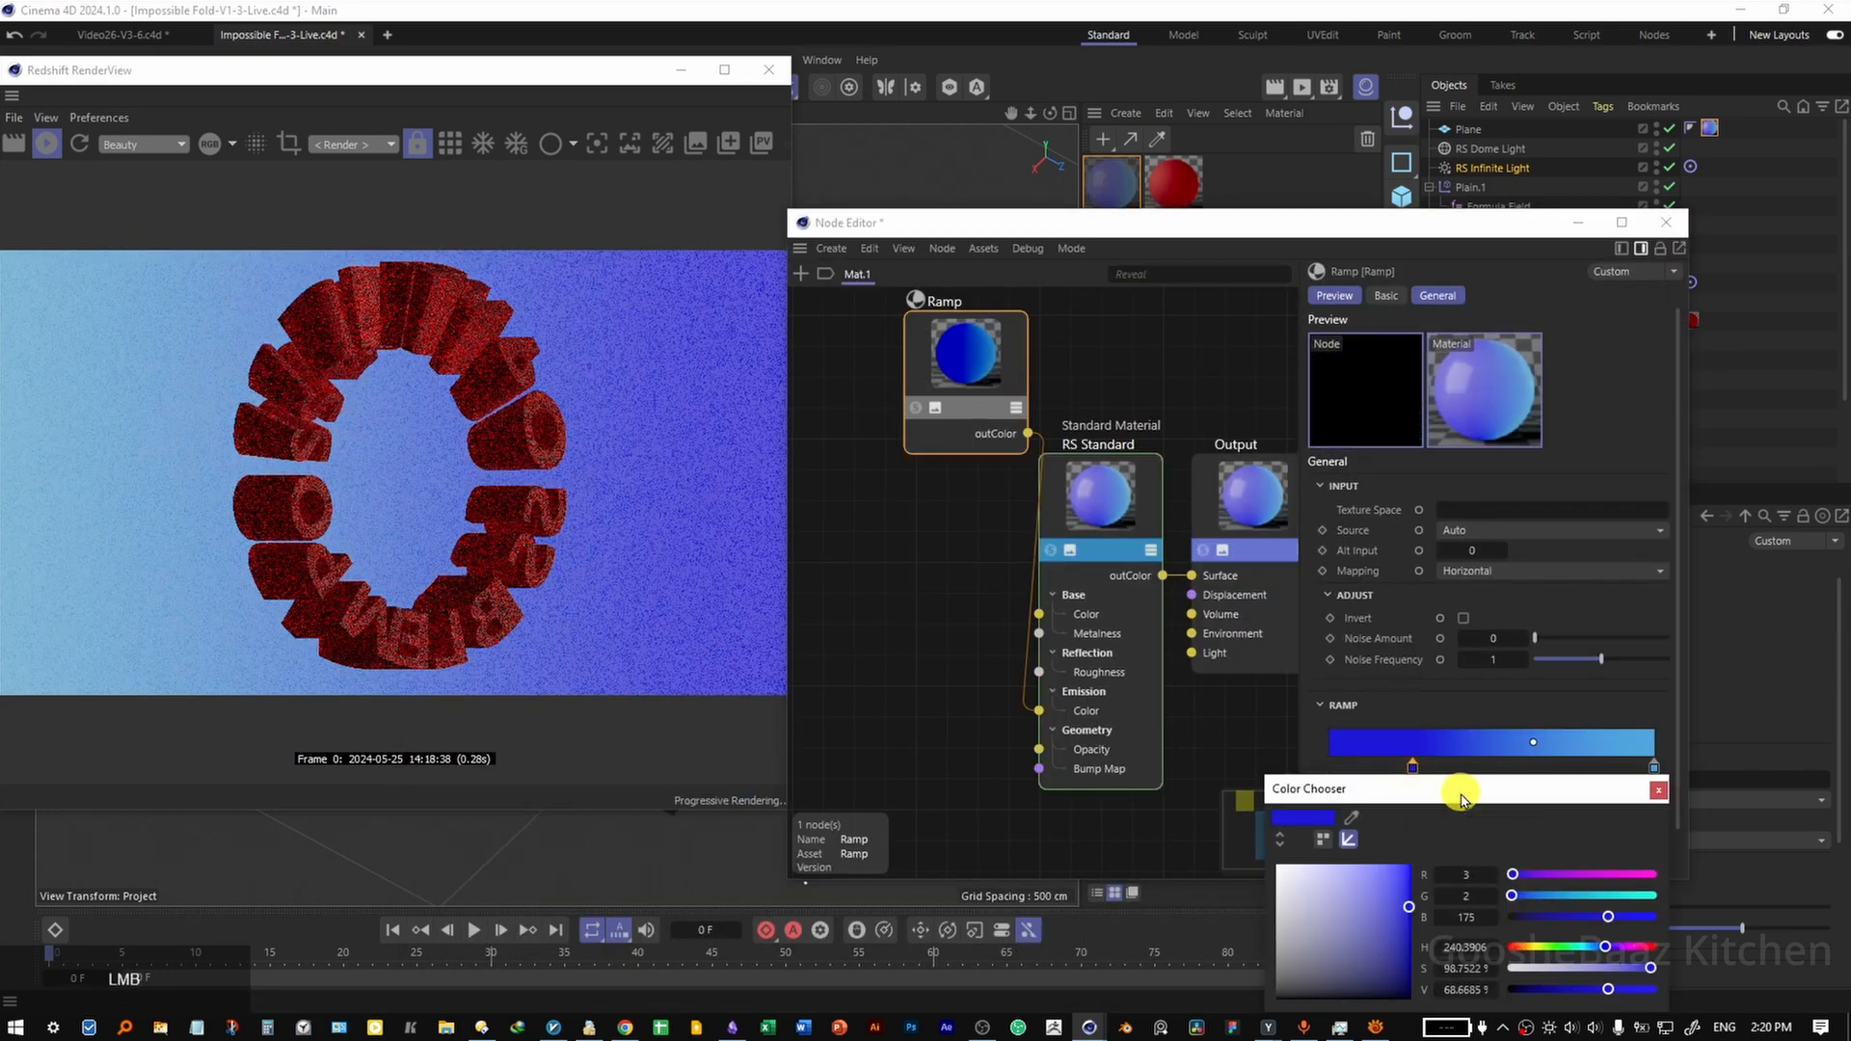
drag(1409, 906, 1406, 937)
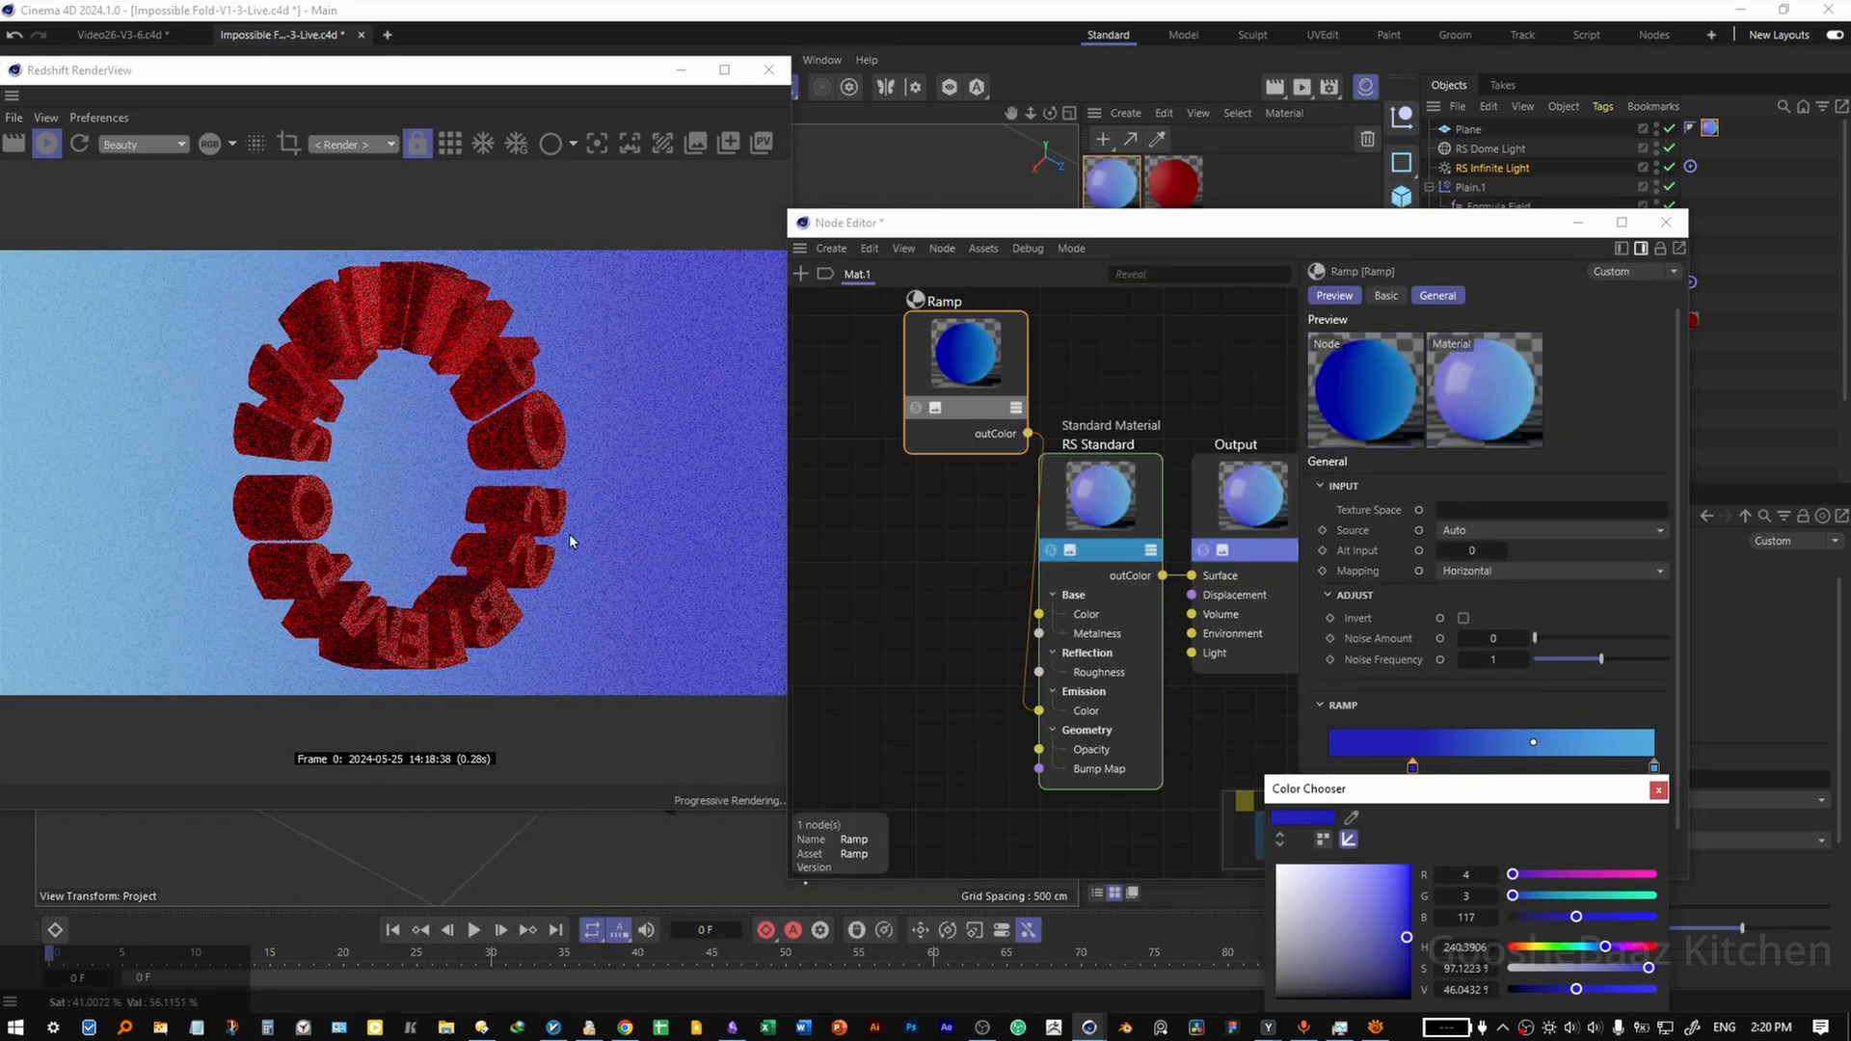
drag(964, 367, 888, 405)
drag(952, 471, 1040, 614)
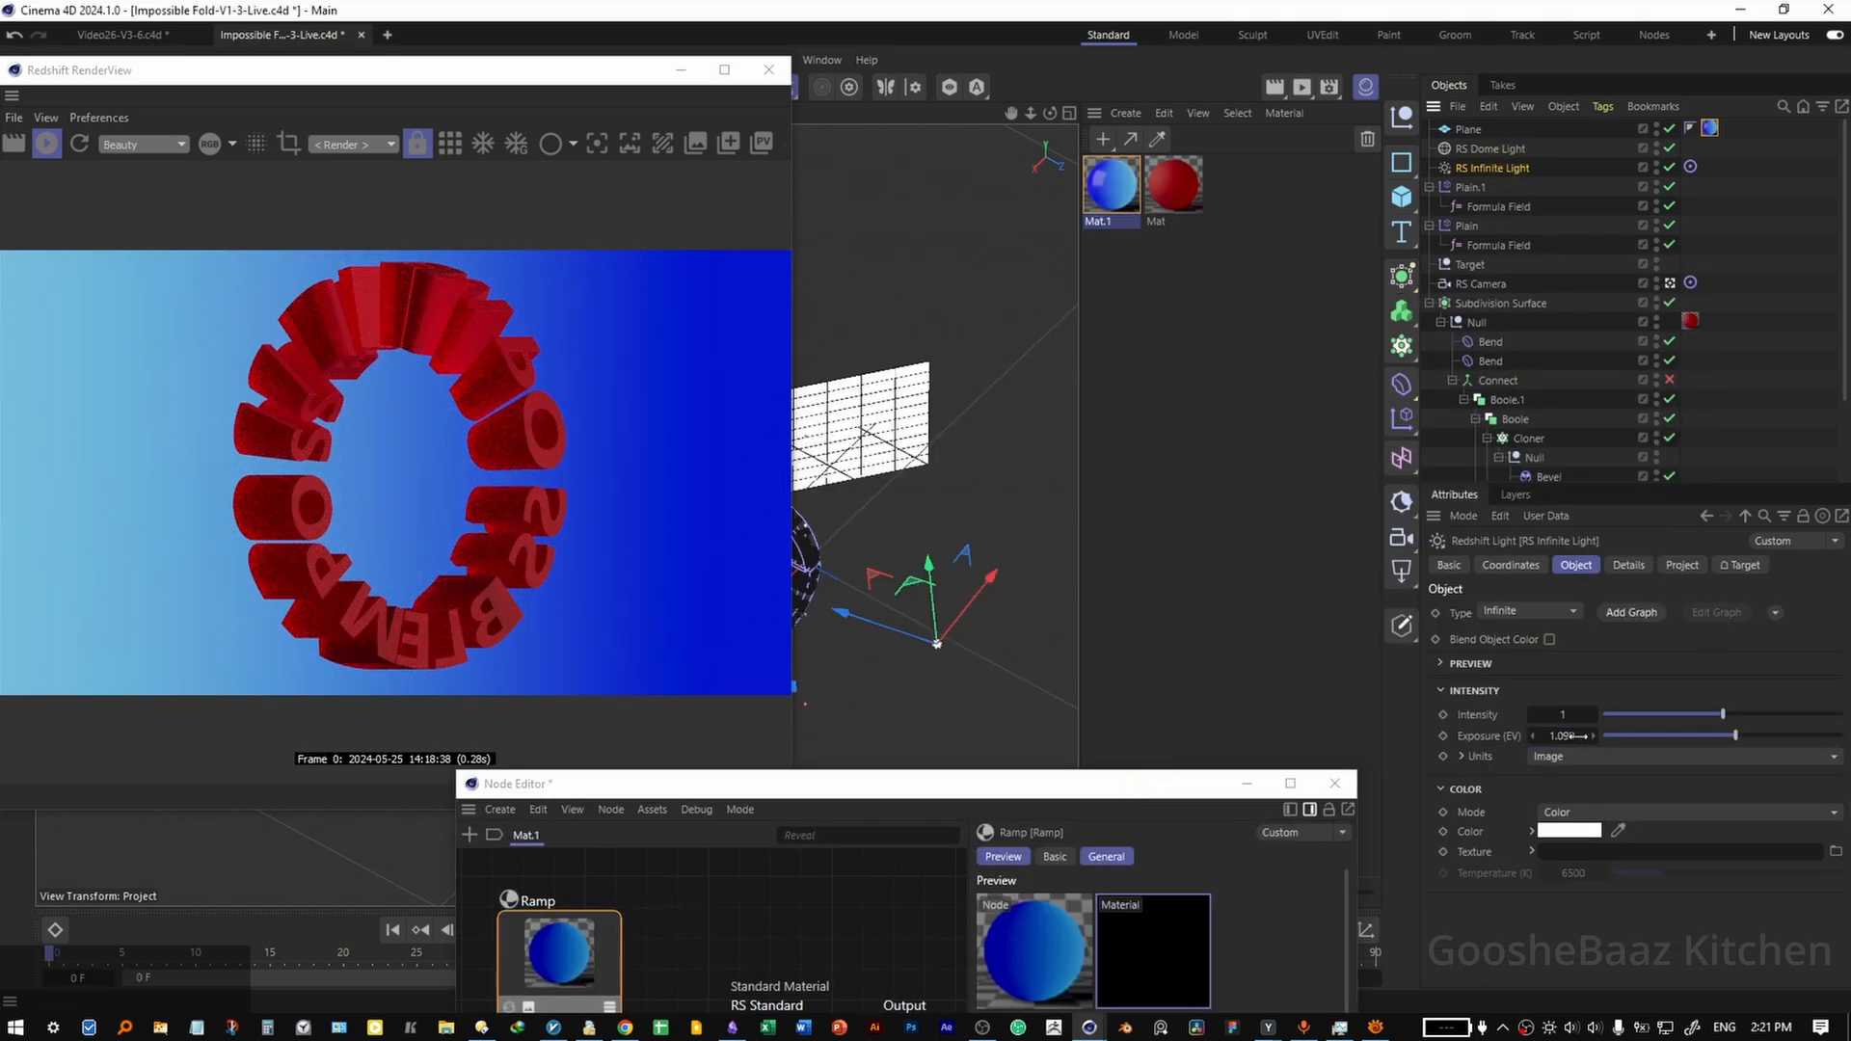
Set the RS Infinite Light's exposure to 4.
click(1563, 737)
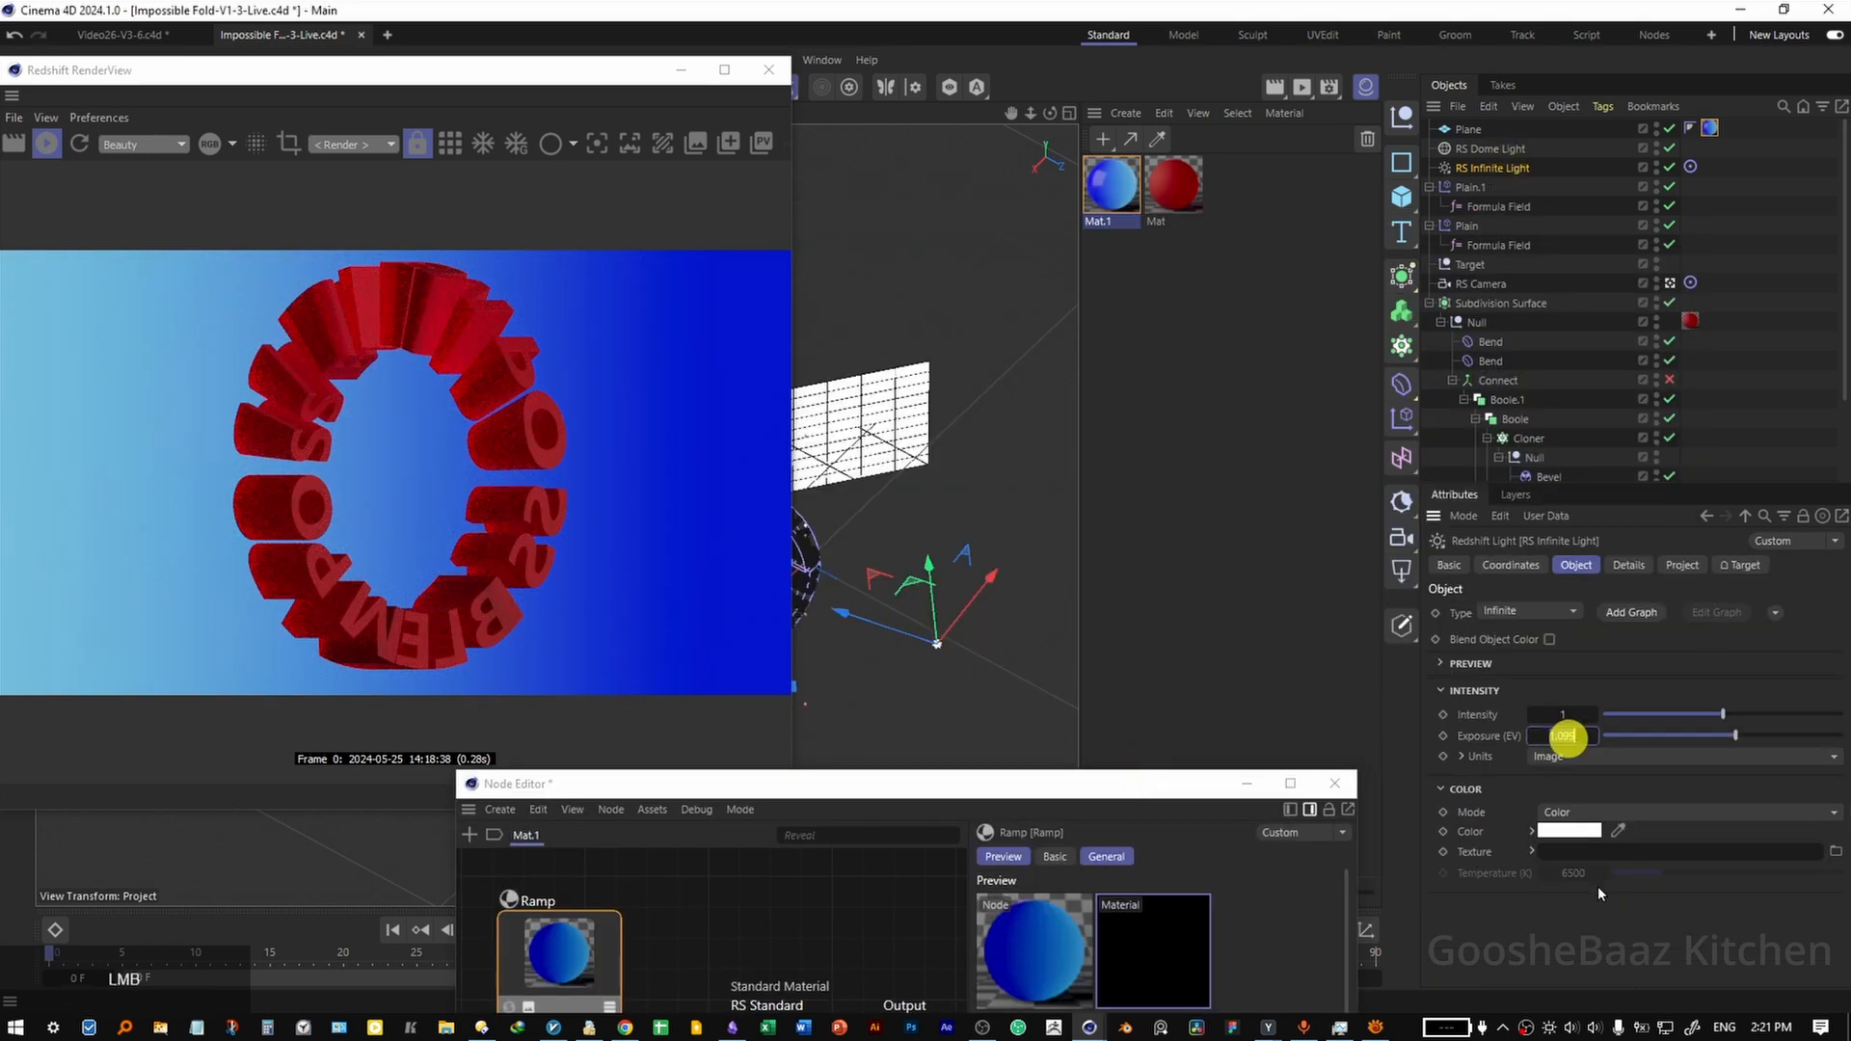
text(4)
key(Return)
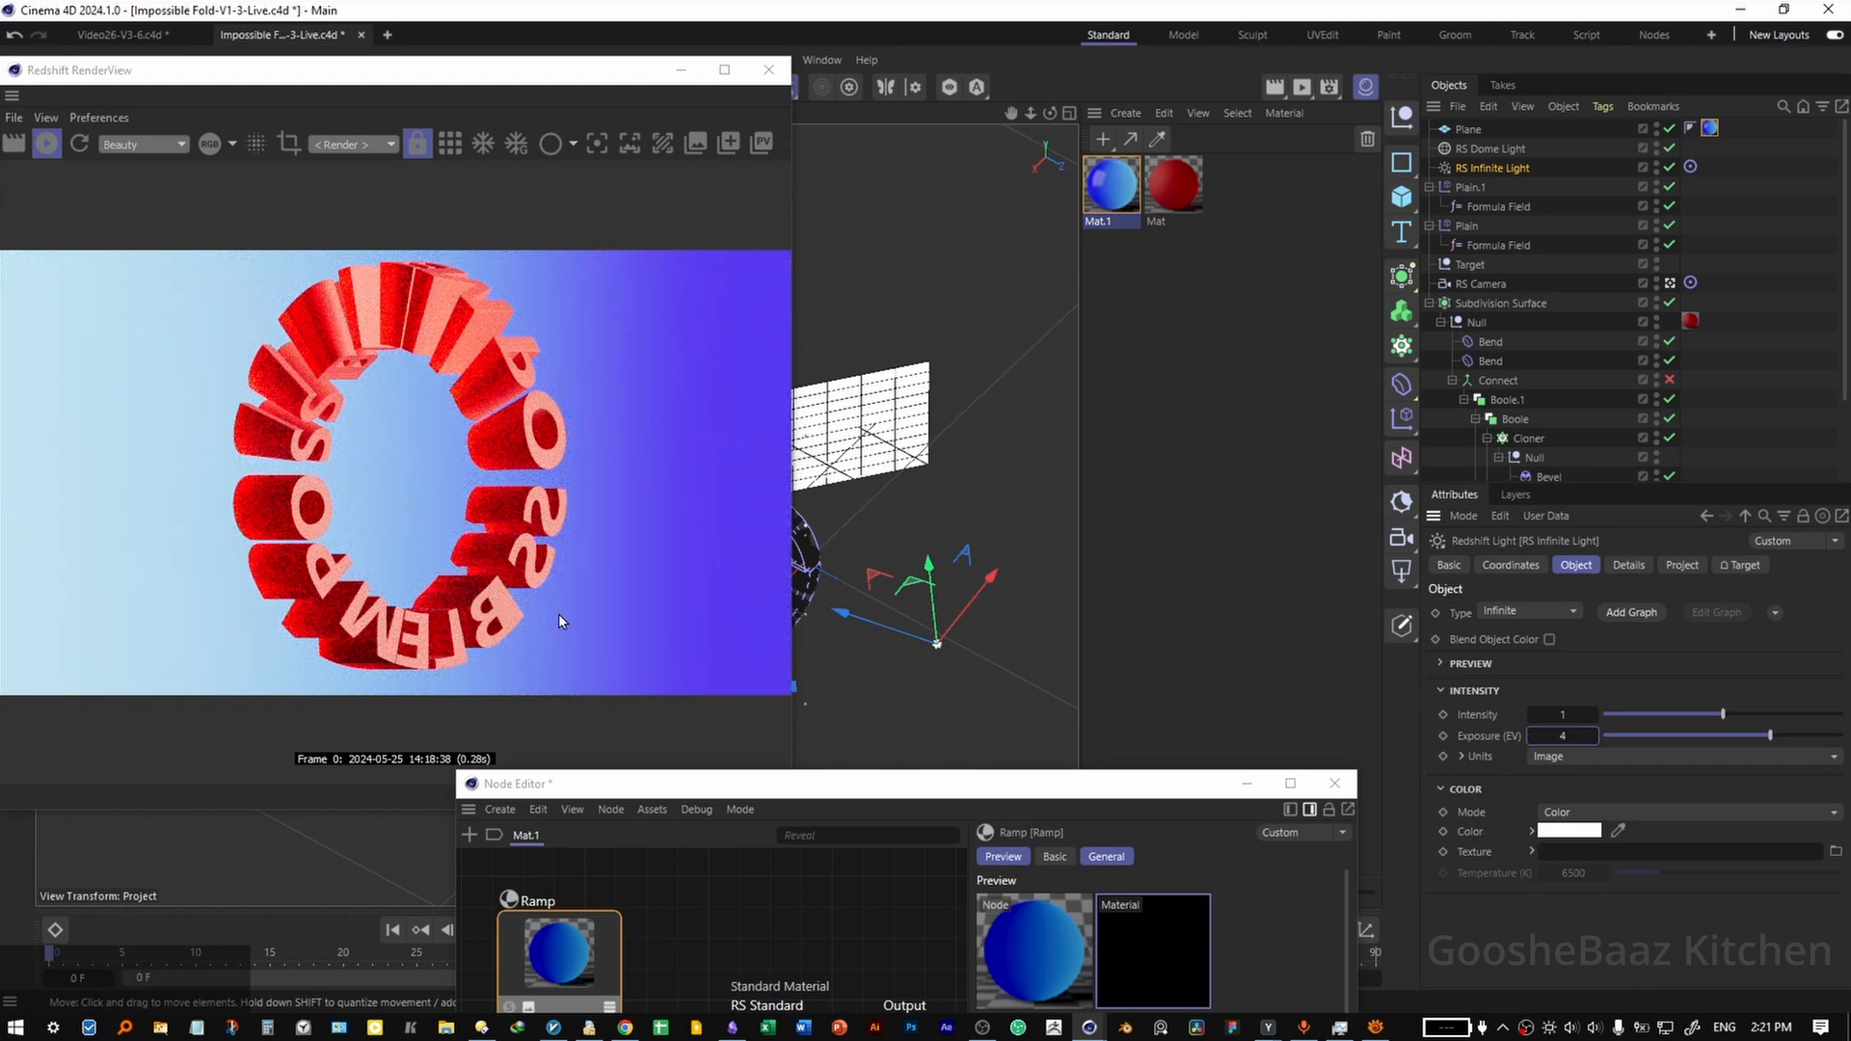
Set the RS Dome Light's exposure to 2 and save the project.
click(1484, 150)
click(1558, 716)
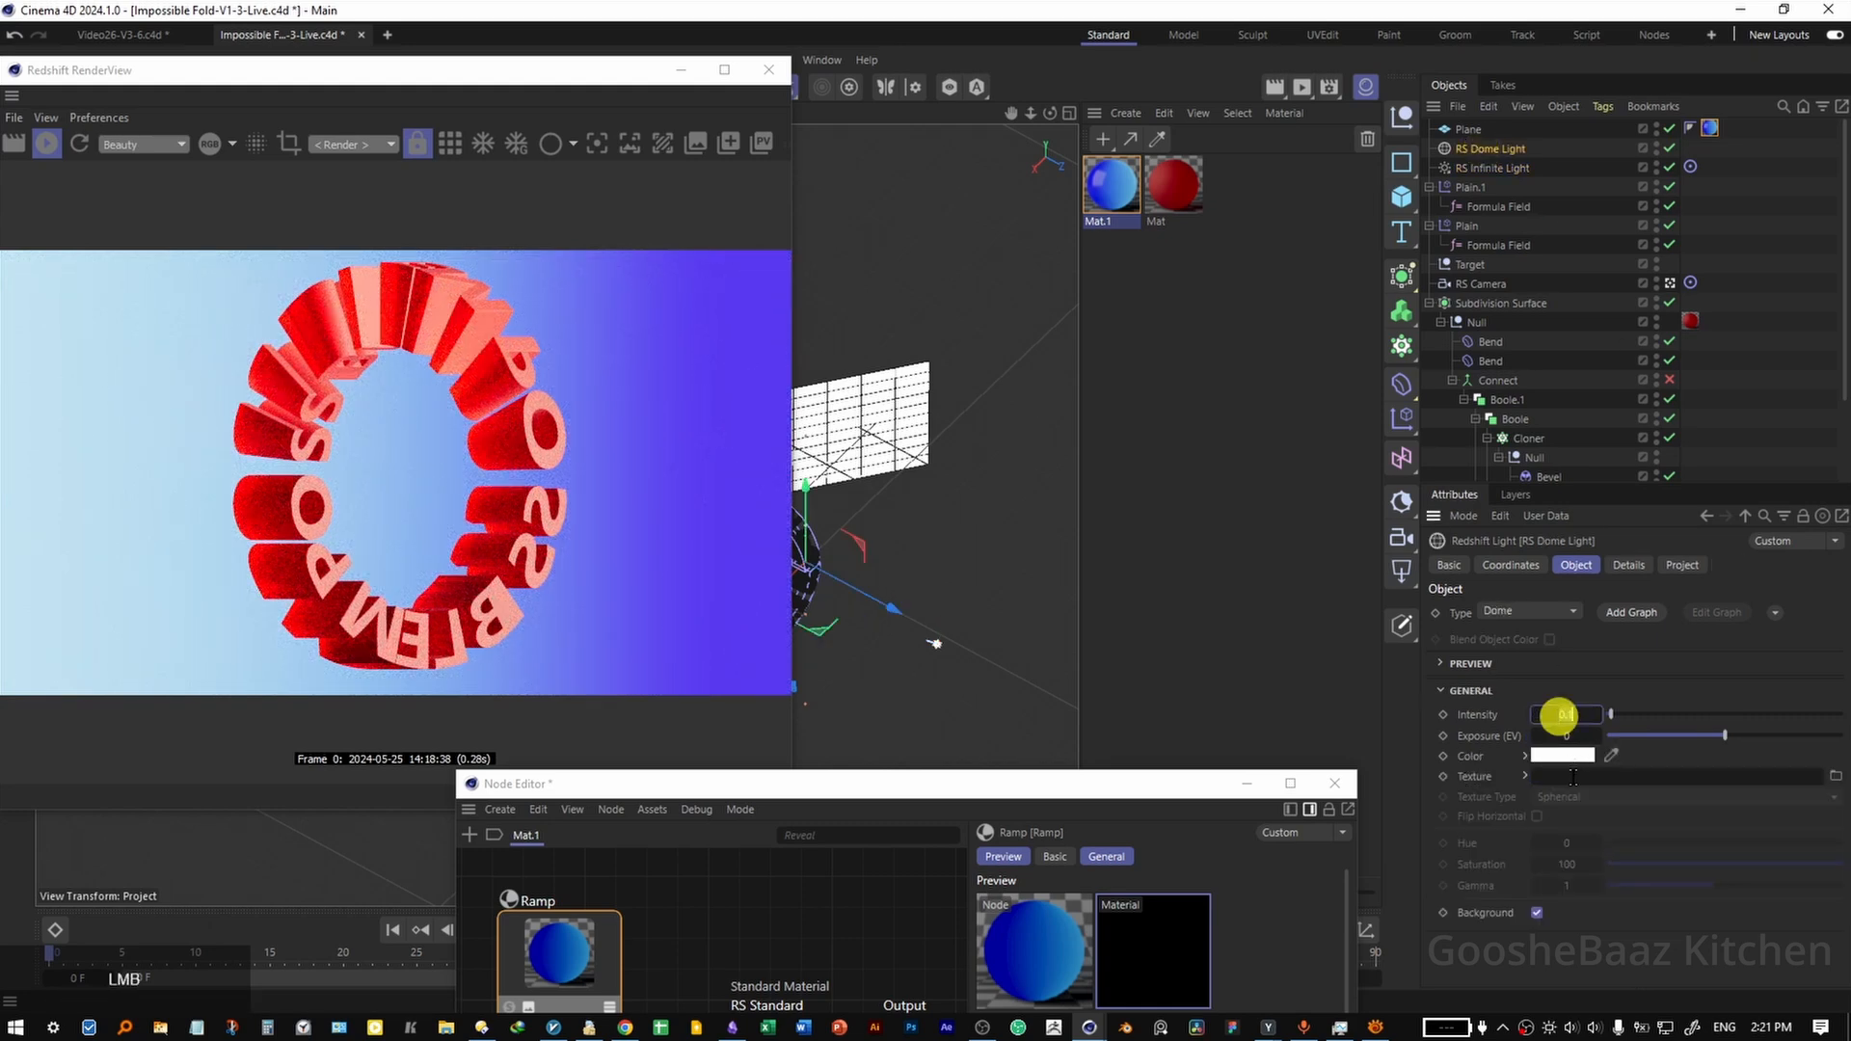
click(1565, 737)
text(12)
key(Return)
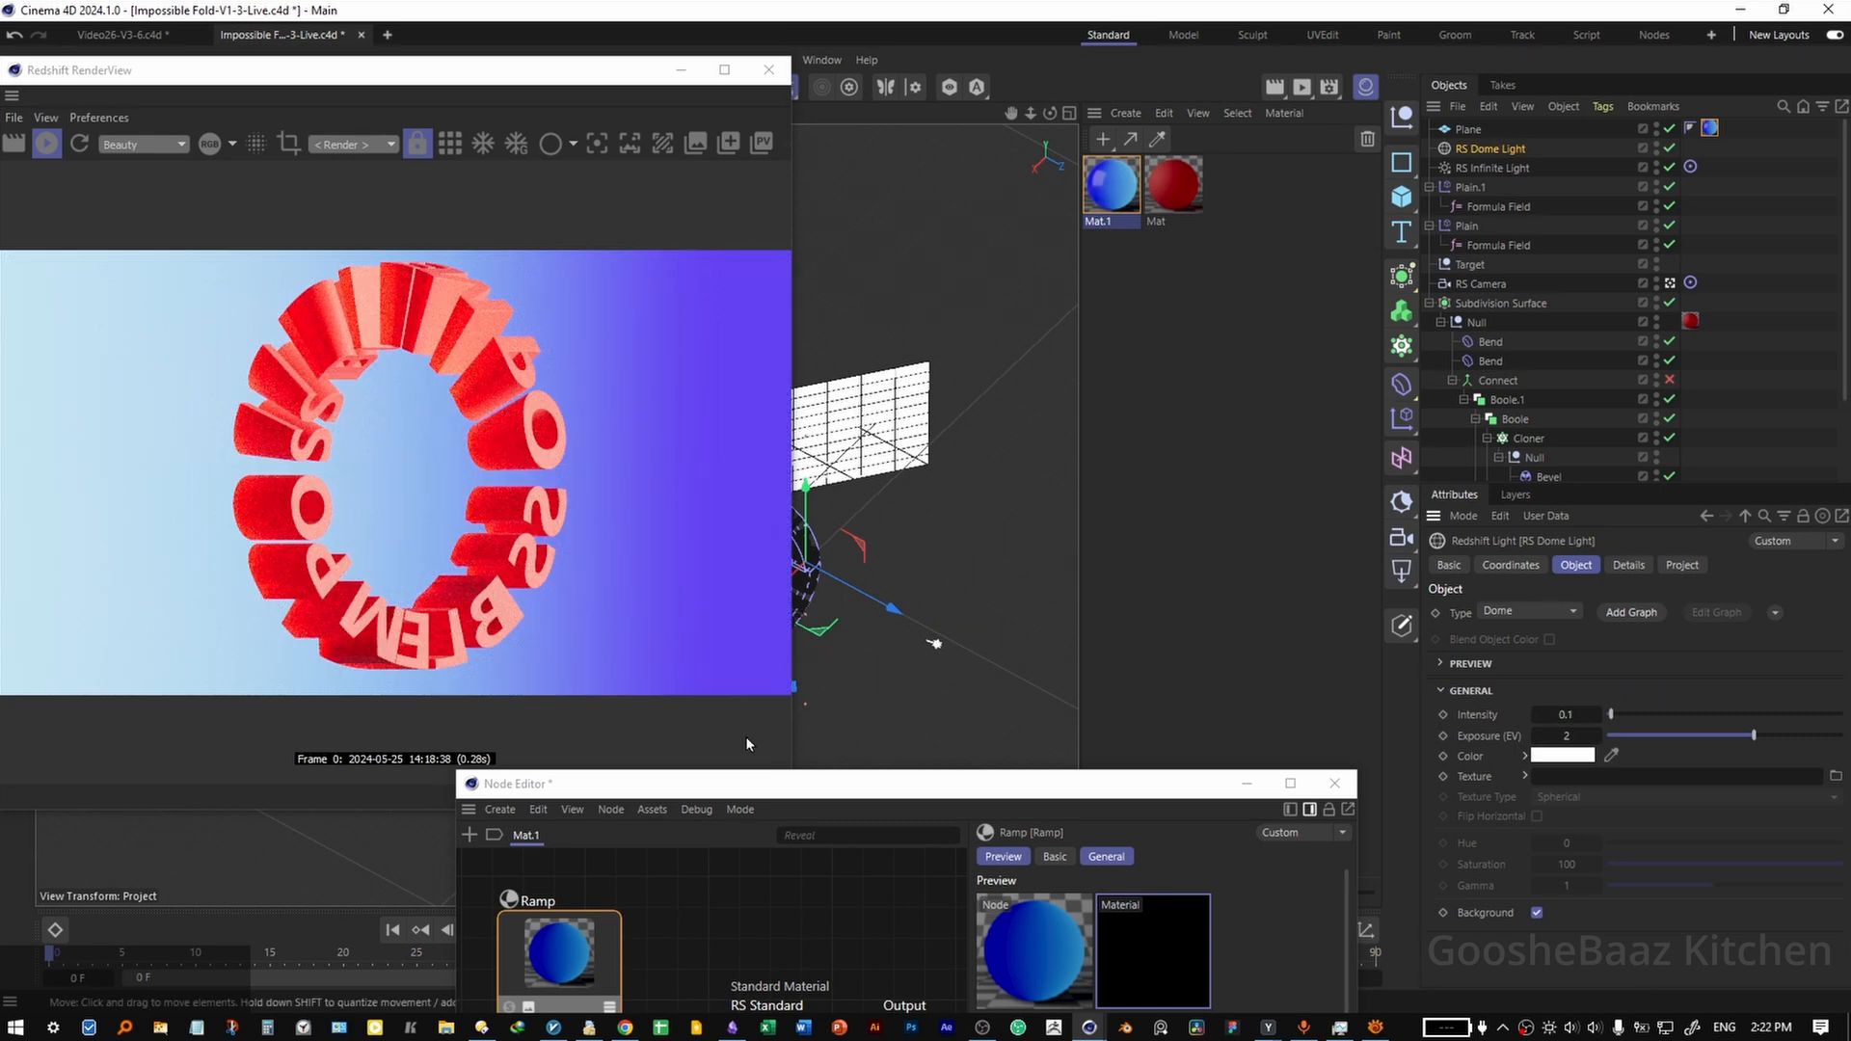
key(ctrl+s)
Add a Displacer deformer to the scene.
click(1400, 391)
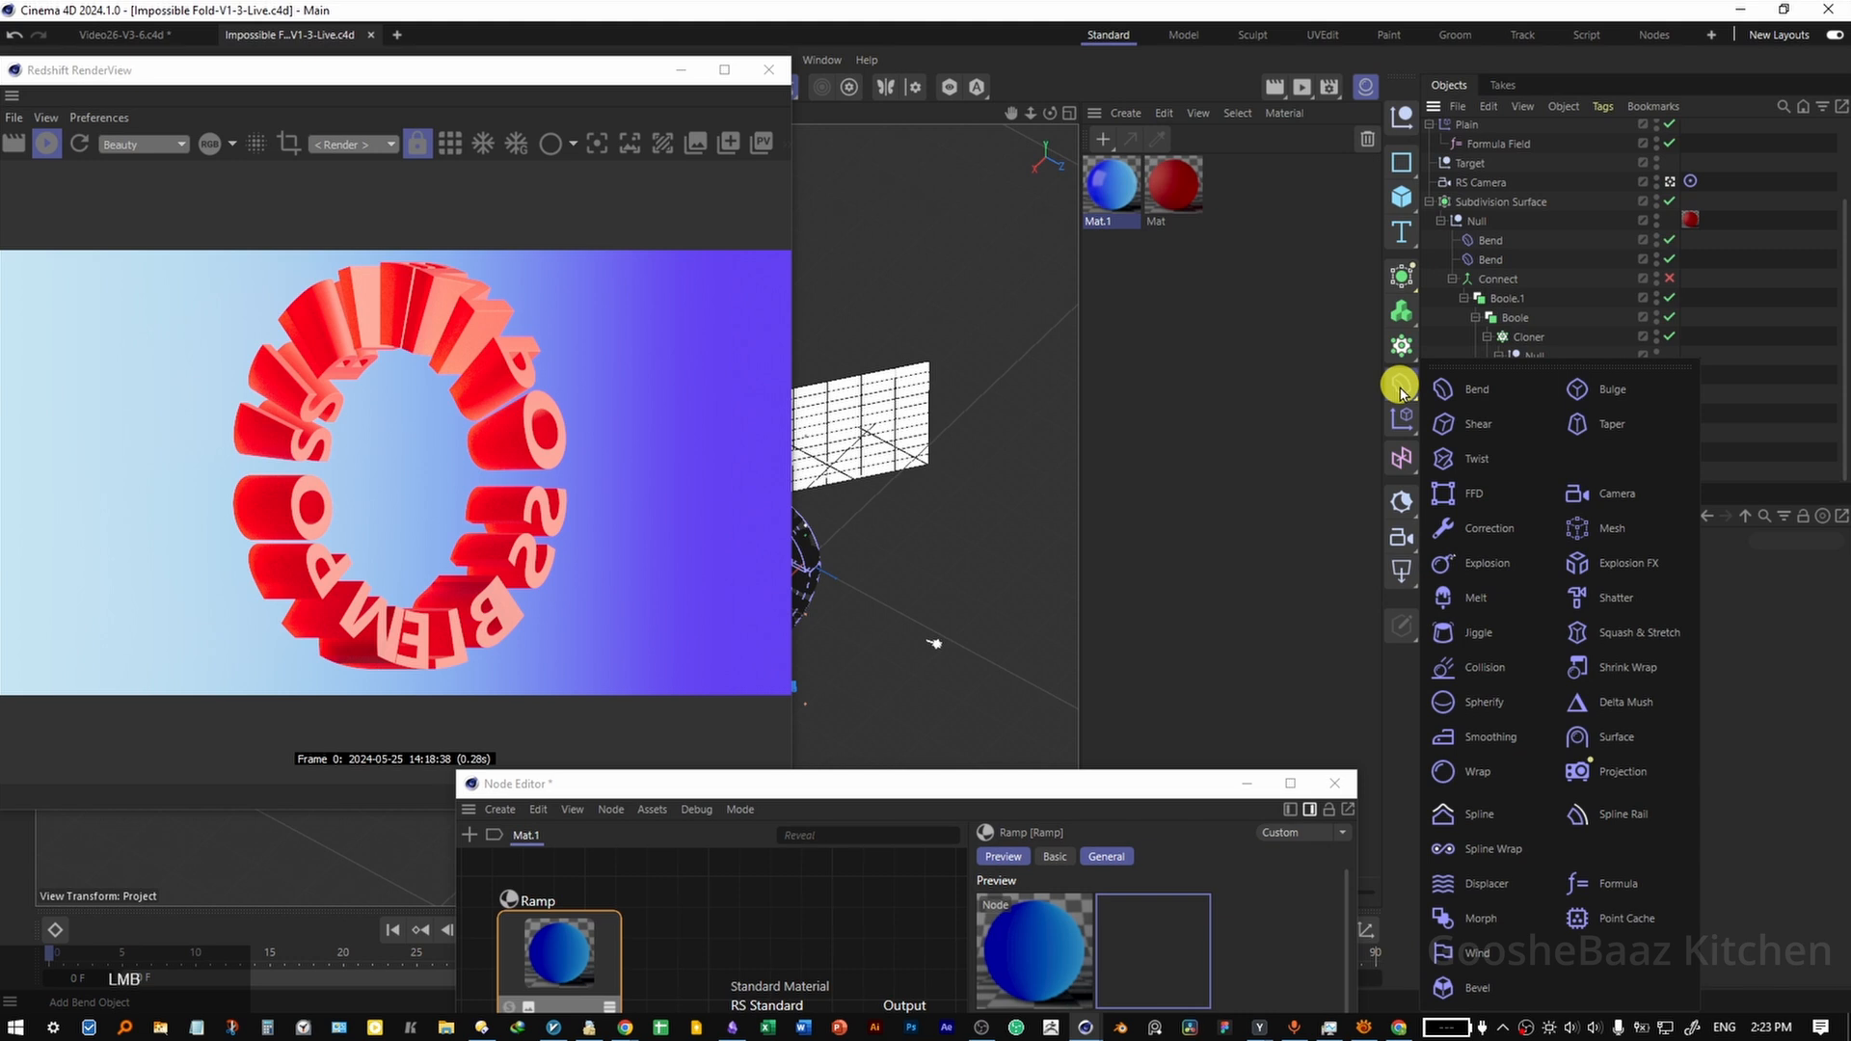
click(1486, 885)
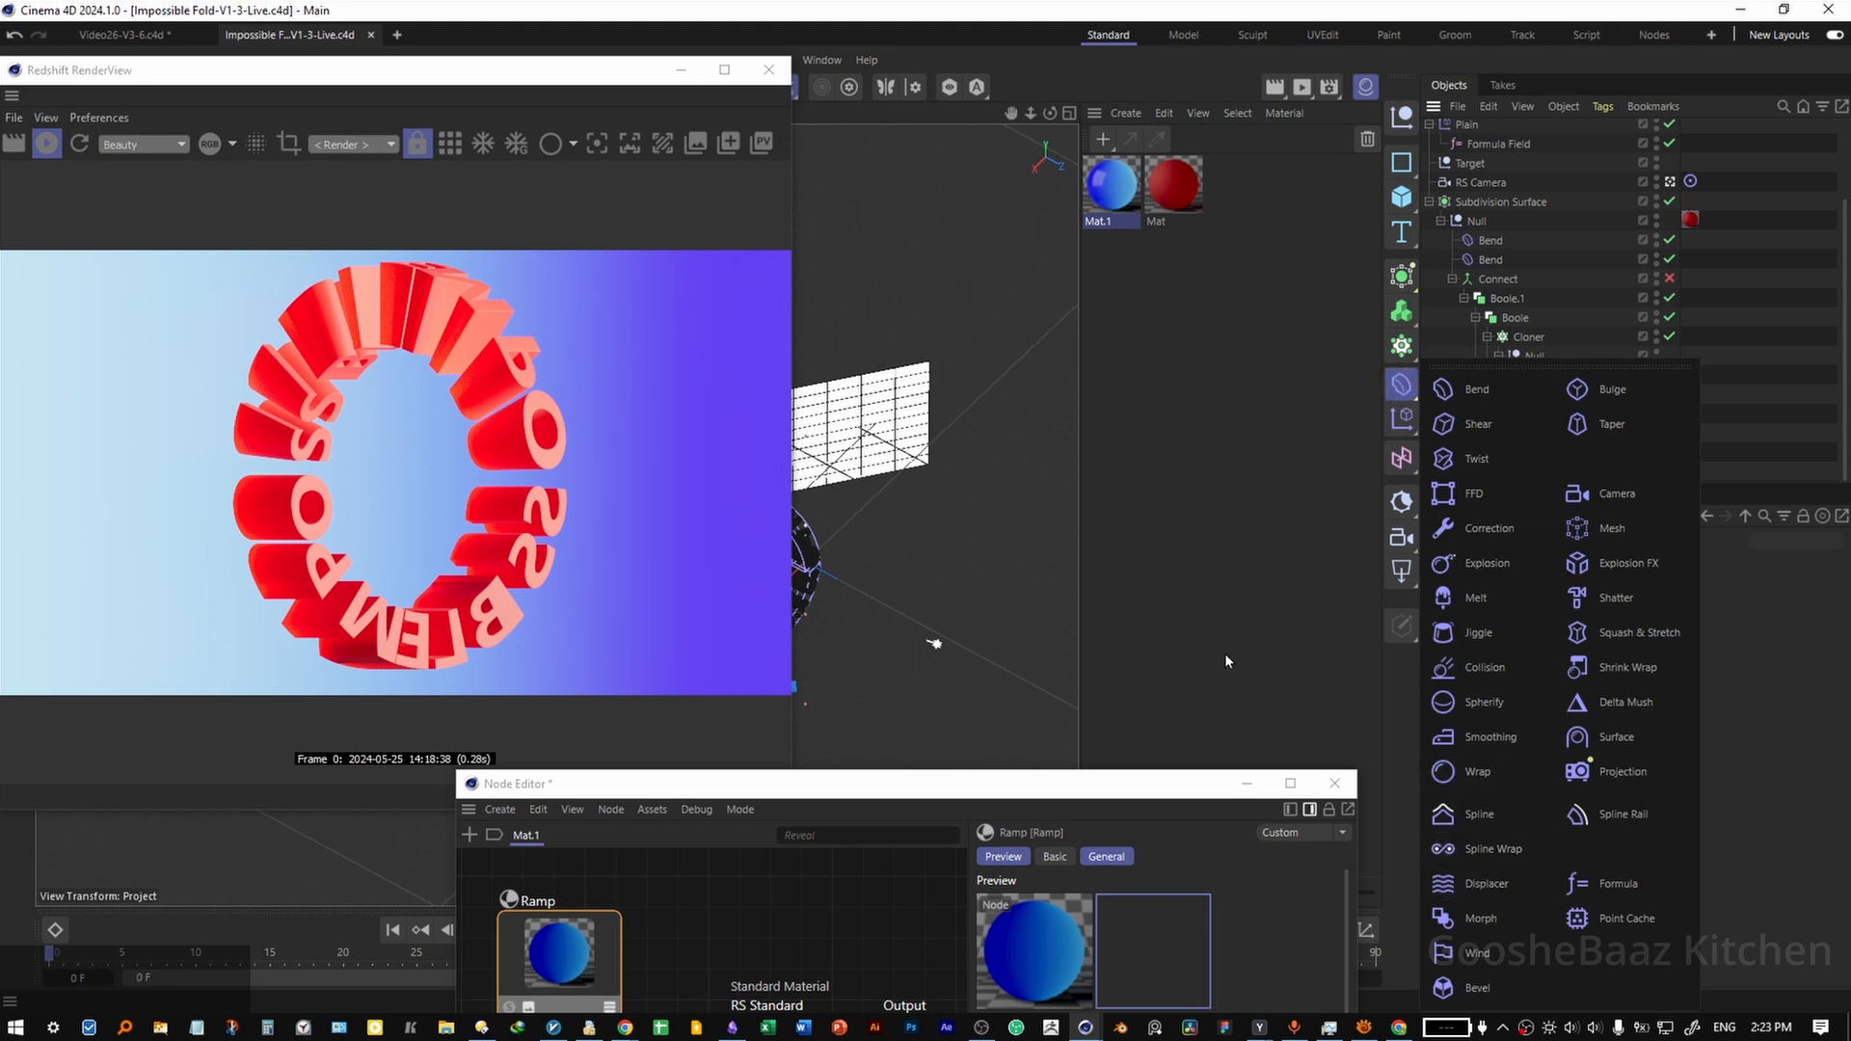